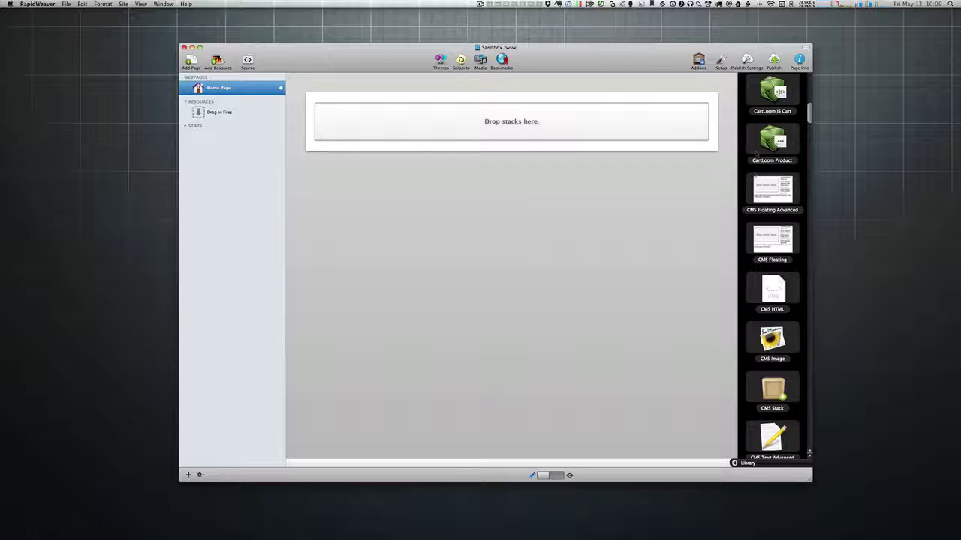
Step: Find Image Safe in the Library and drop it onto the page's 'Drop stacks here' area
scroll(757, 153, down, 15)
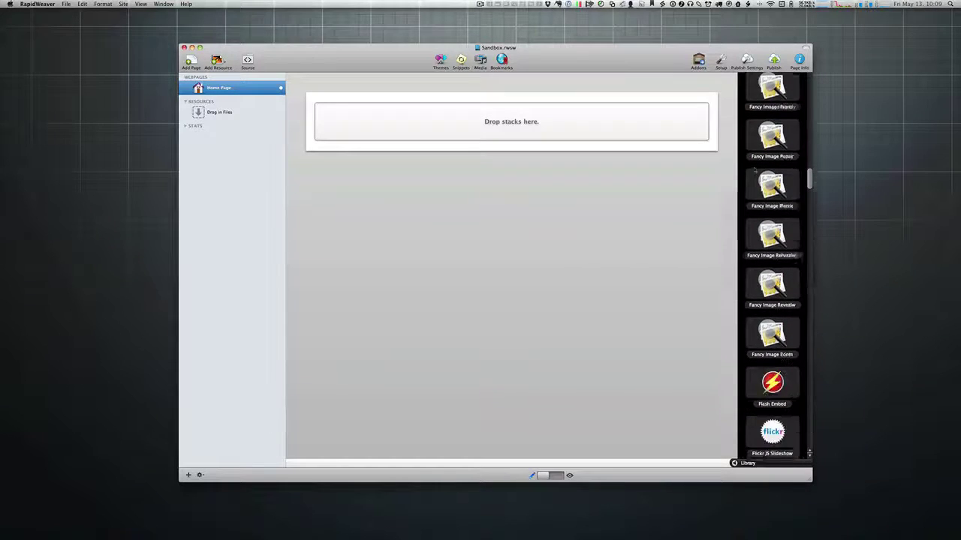
scroll(754, 172, down, 6)
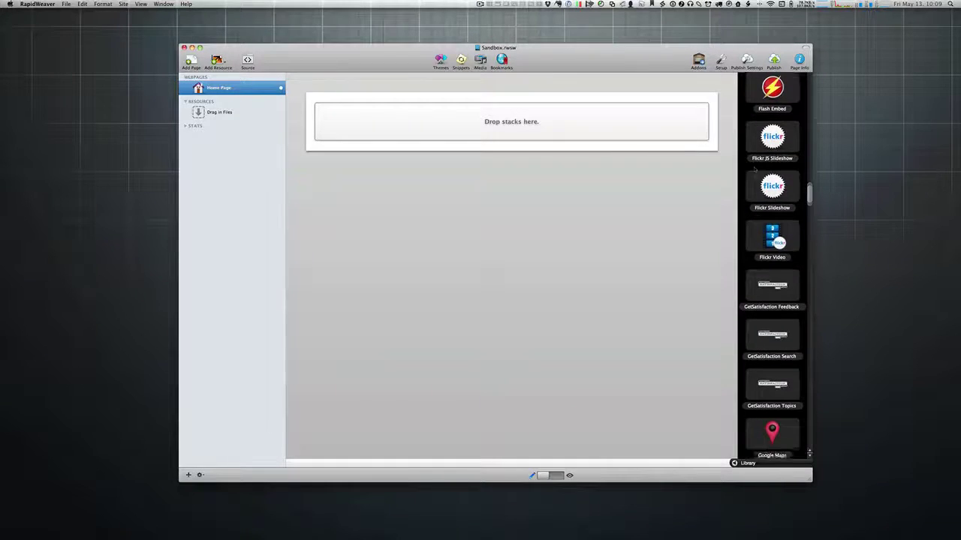
scroll(754, 170, down, 20)
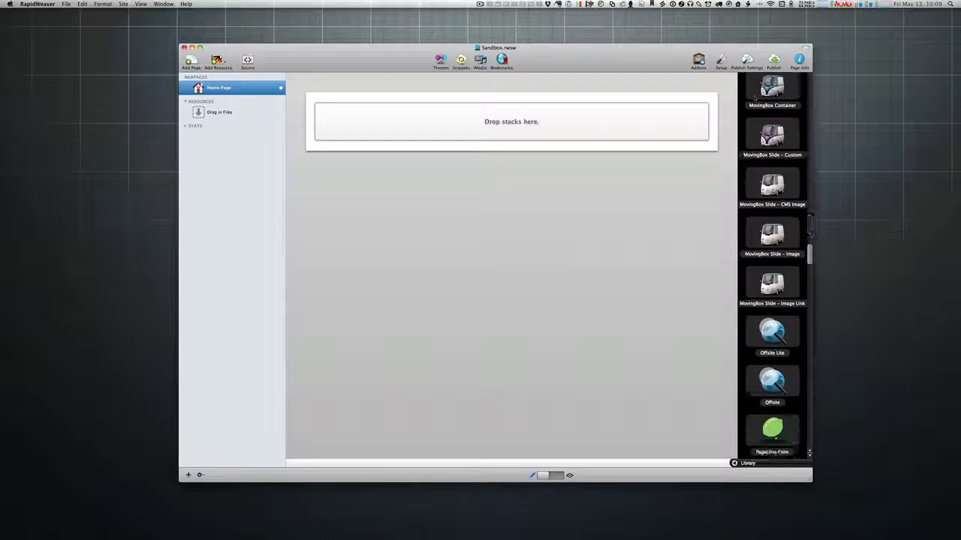
scroll(754, 96, up, 10)
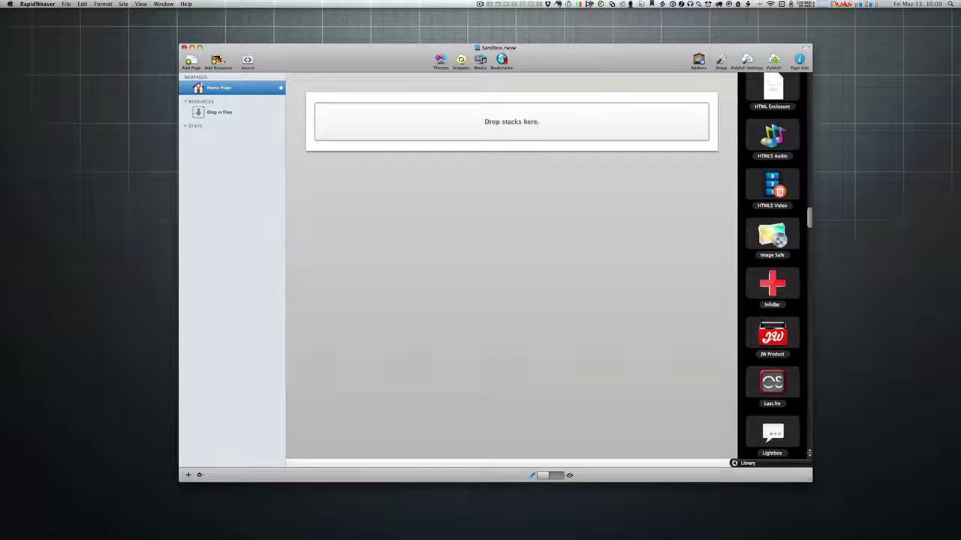
drag(773, 234, 523, 140)
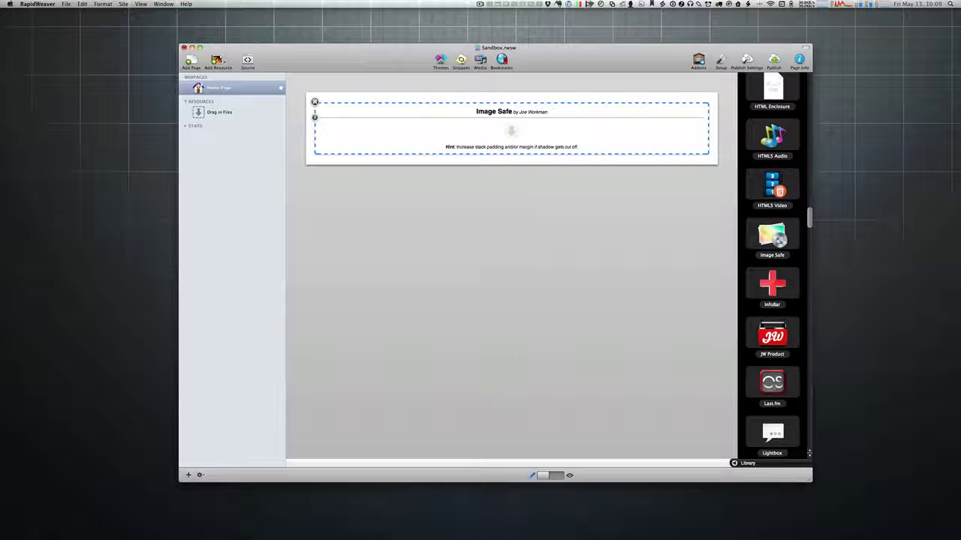
scroll(777, 135, up, 15)
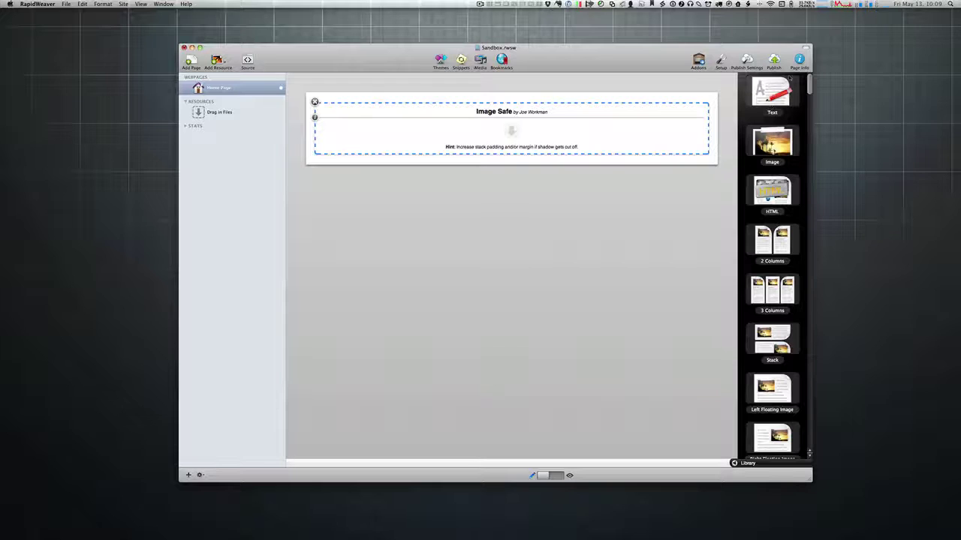
Step: Build a 2 Columns layout with an Image stack left and Image Safe right, both holding the cowboy duck
drag(773, 240, 578, 109)
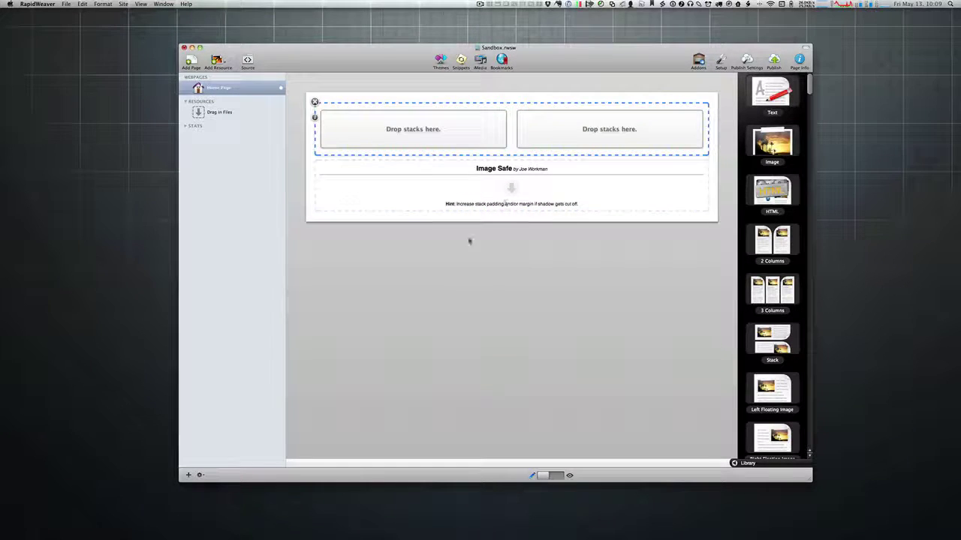
drag(455, 187, 602, 121)
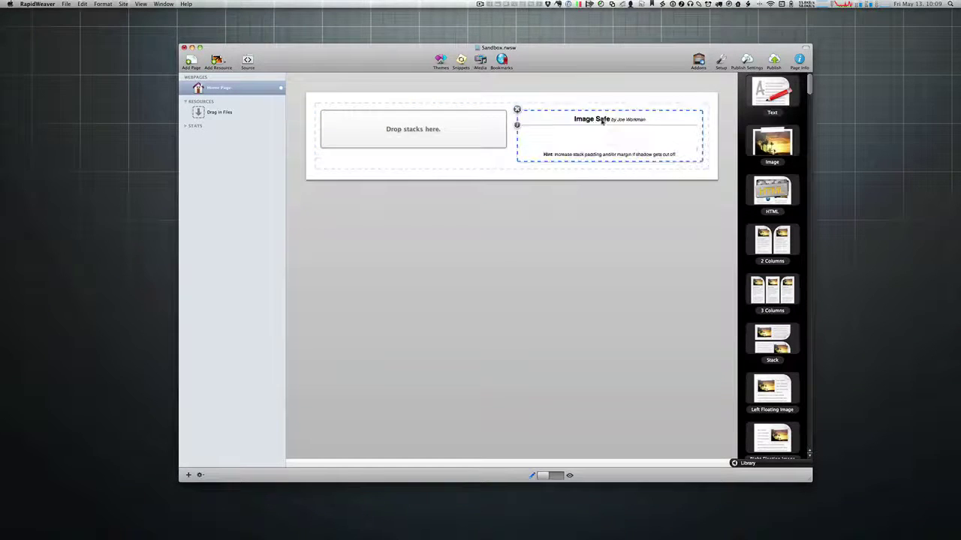
drag(773, 146, 410, 139)
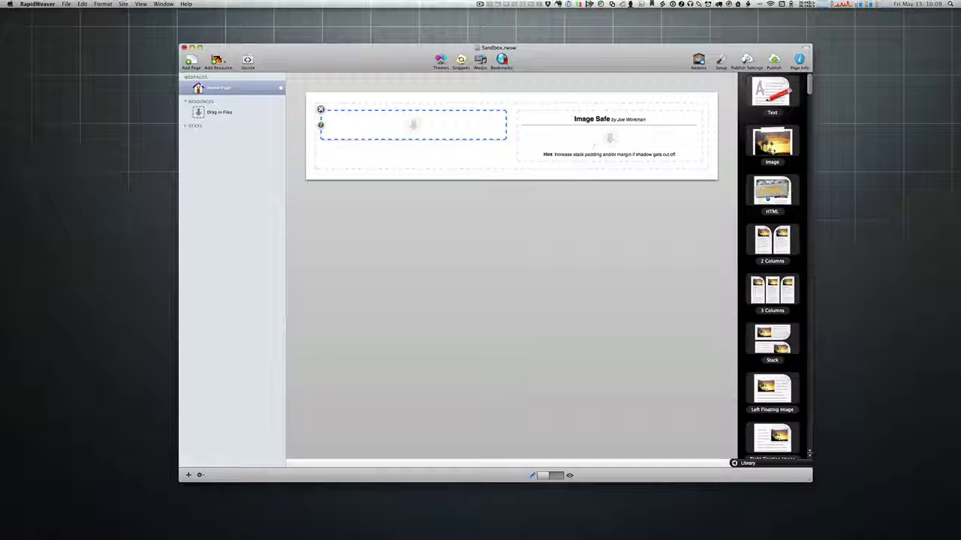
drag(525, 150, 421, 127)
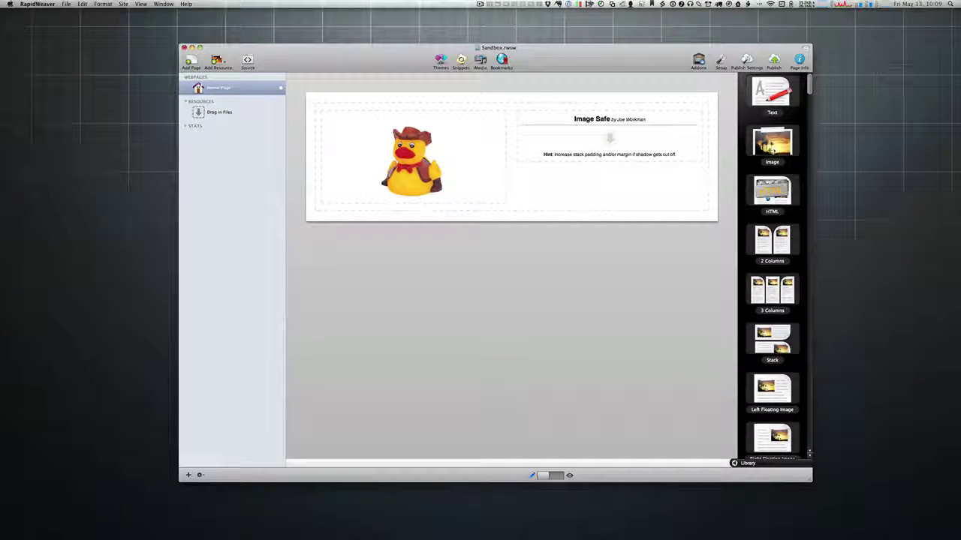
drag(796, 52, 601, 139)
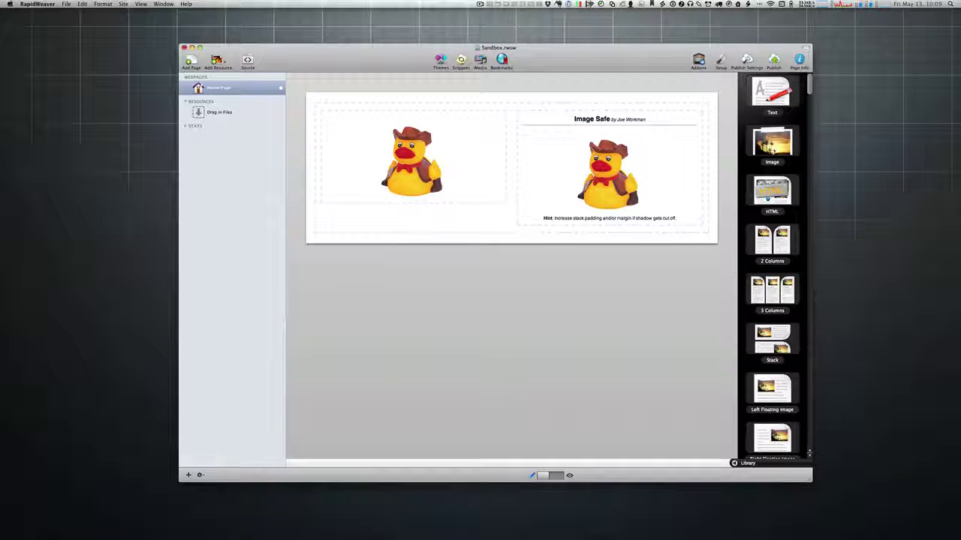
Step: In preview mode, drag the left duck out to the desktop as stacks_image_8_1.png, then trash it
key(super+Tab)
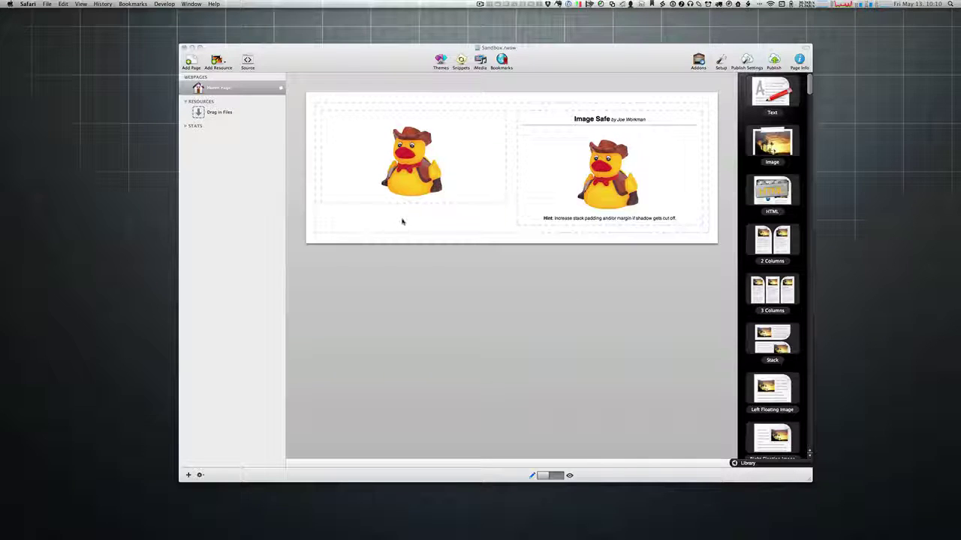
click(600, 70)
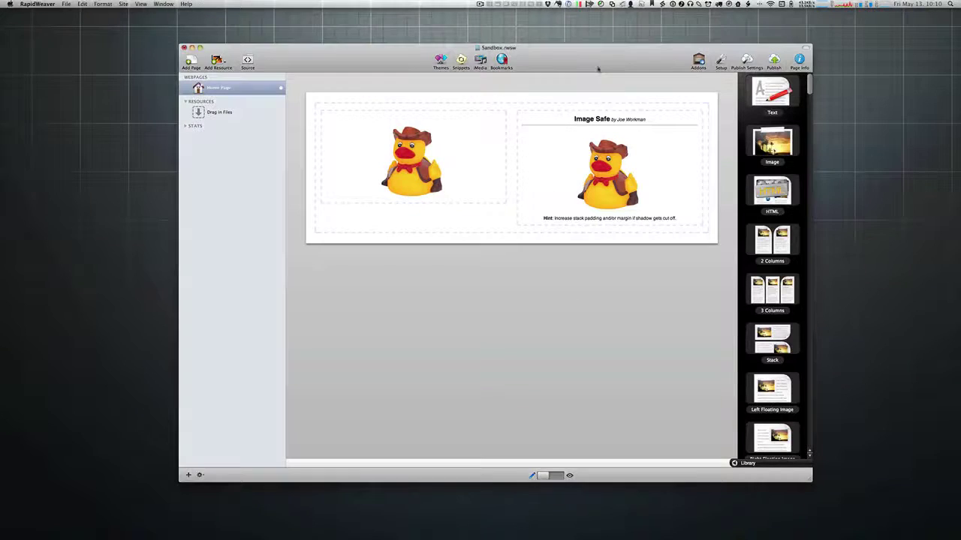
key(super+r)
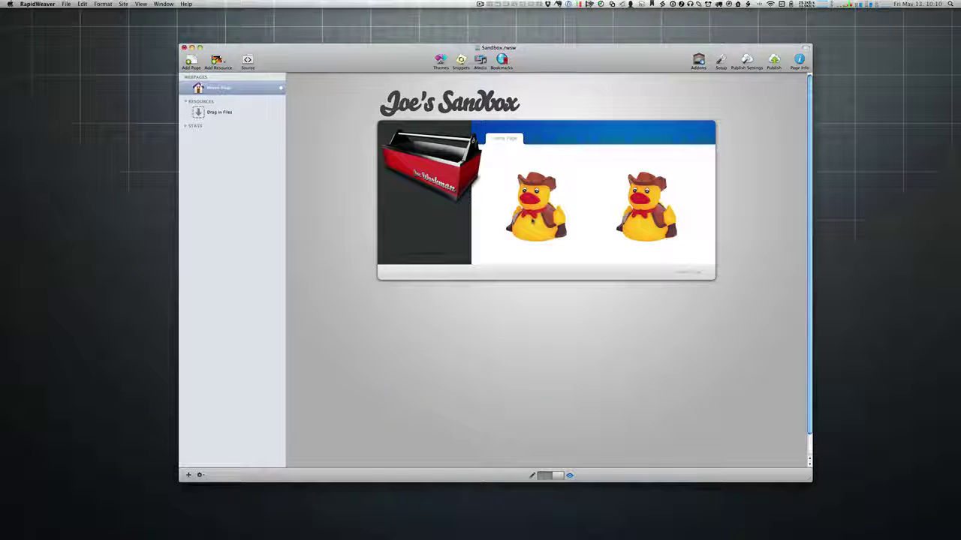
click(531, 213)
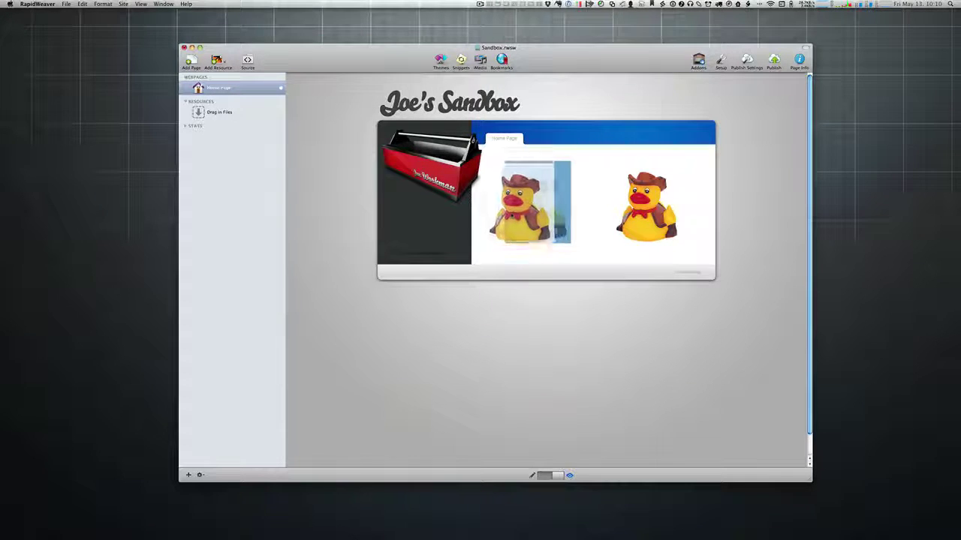
click(525, 256)
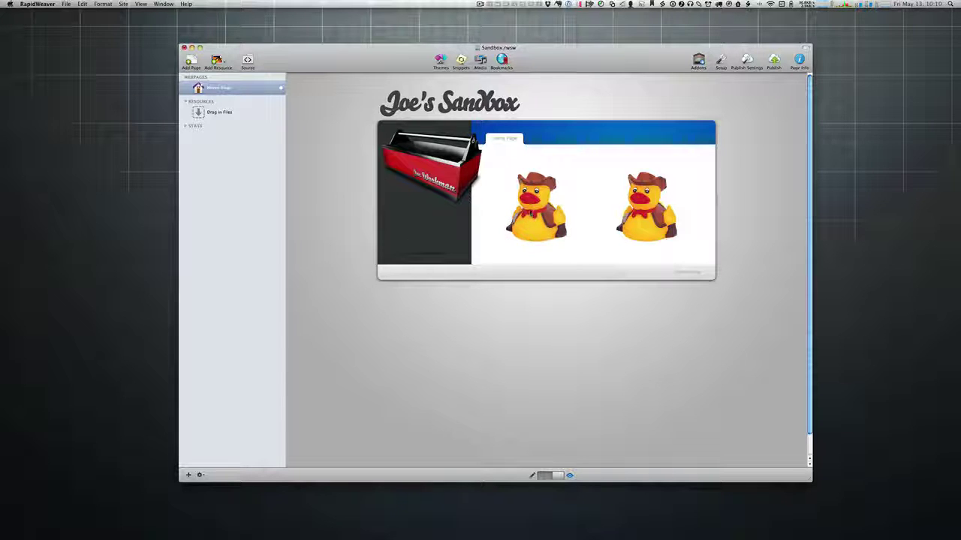
drag(530, 214, 860, 221)
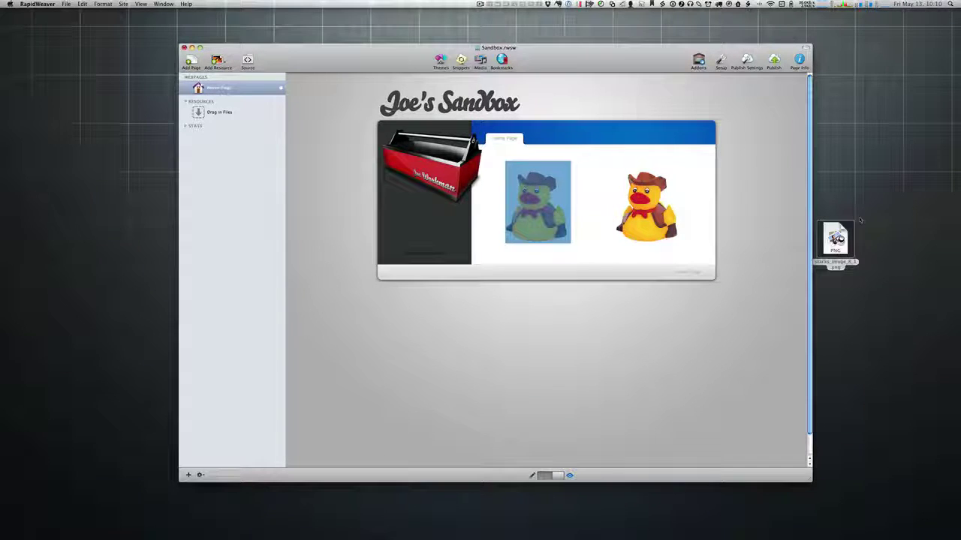
right_click(841, 239)
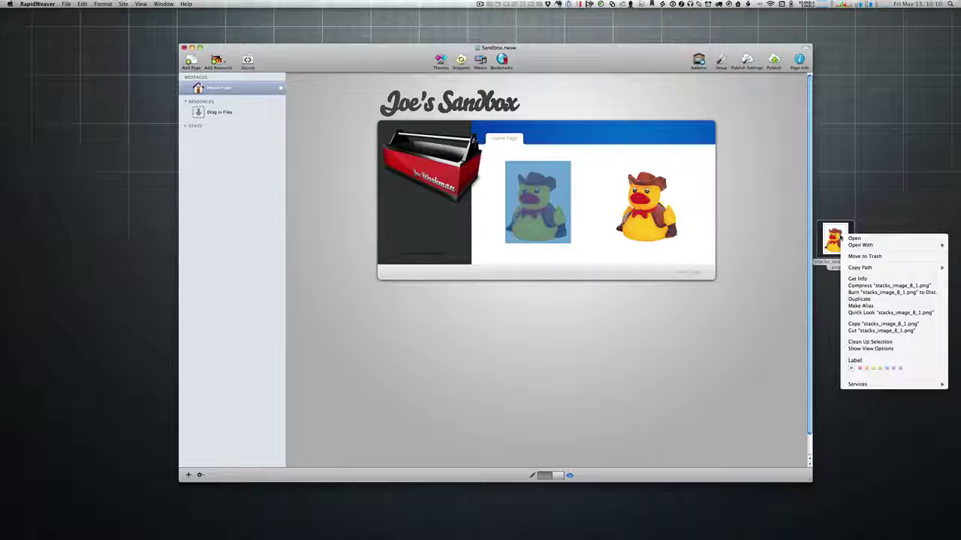
click(862, 256)
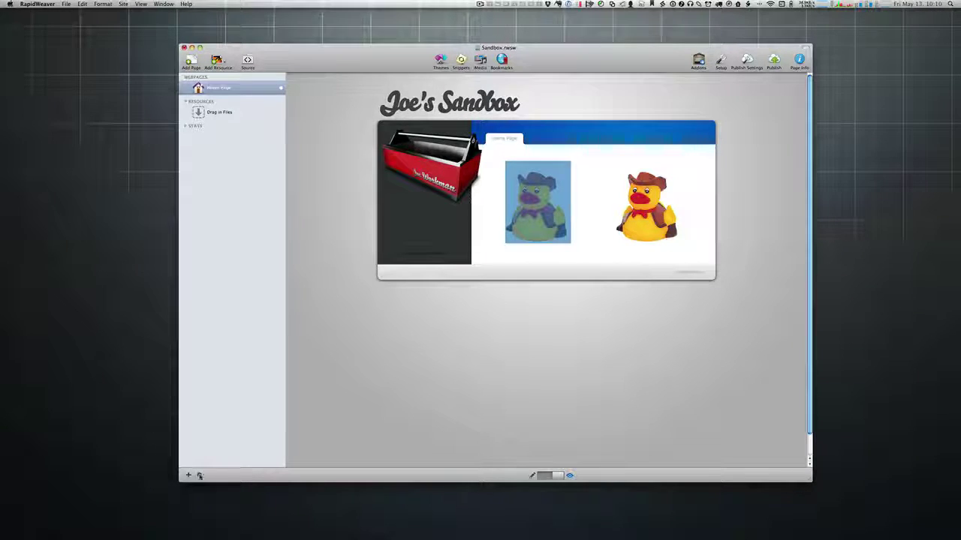
Step: Preview the page in Safari.app from the gear menu
click(199, 474)
mouse_move(251, 517)
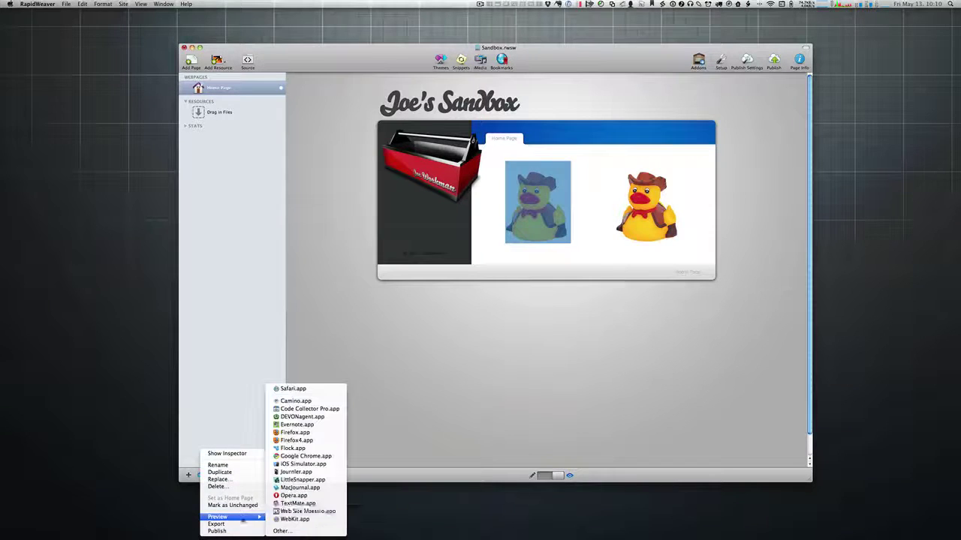
click(305, 388)
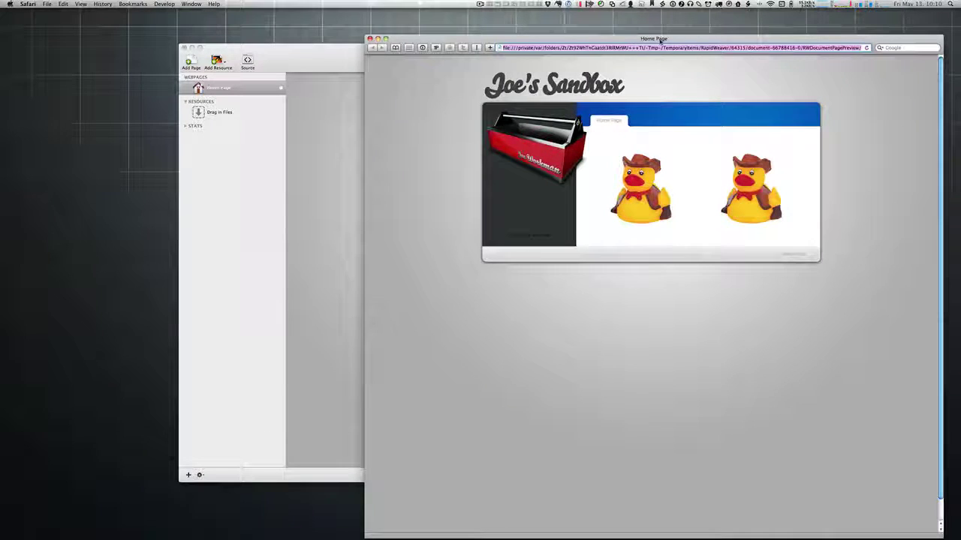
Step: Save the left duck image to Downloads from its context menu
drag(660, 42, 542, 26)
right_click(523, 175)
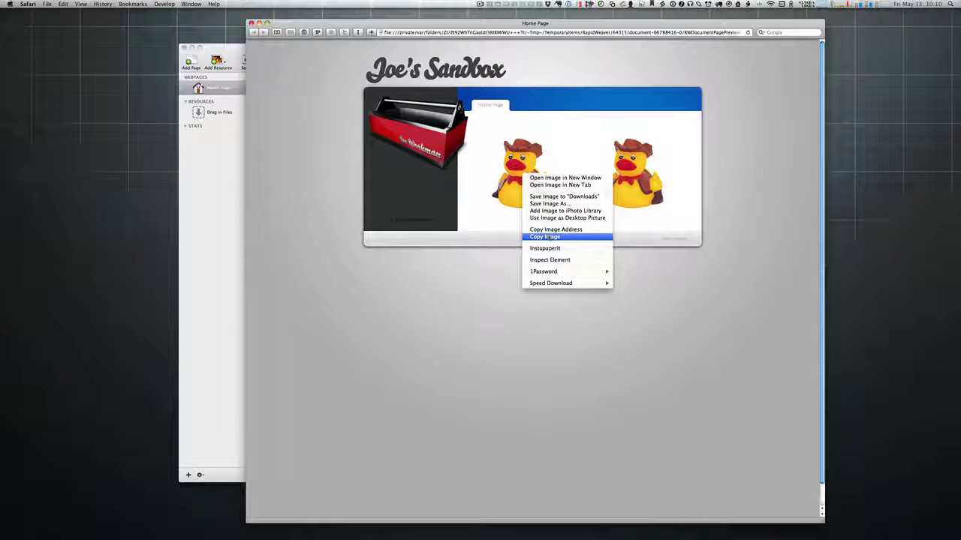
click(559, 196)
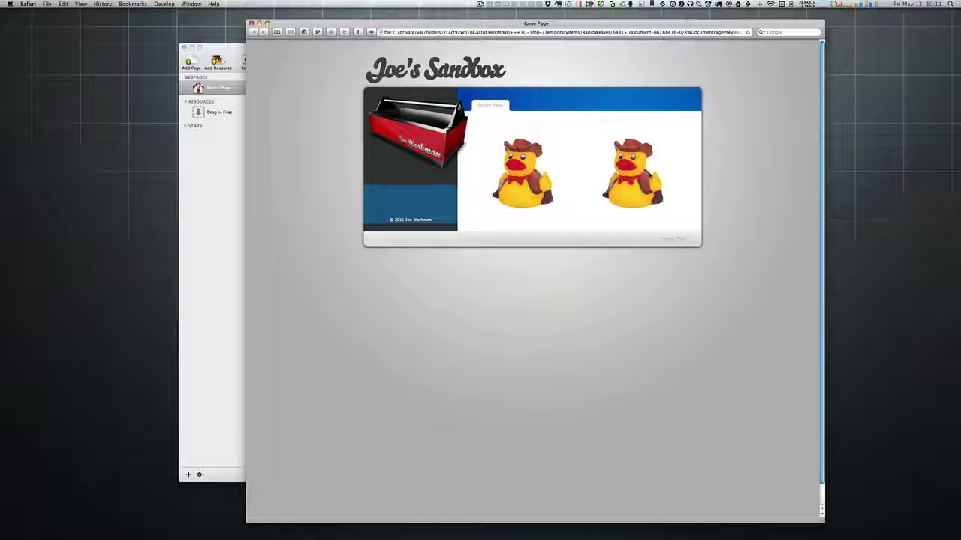
Step: Confirm the protected right duck's context menu has no image-saving option, then return to RapidWeaver
right_click(635, 170)
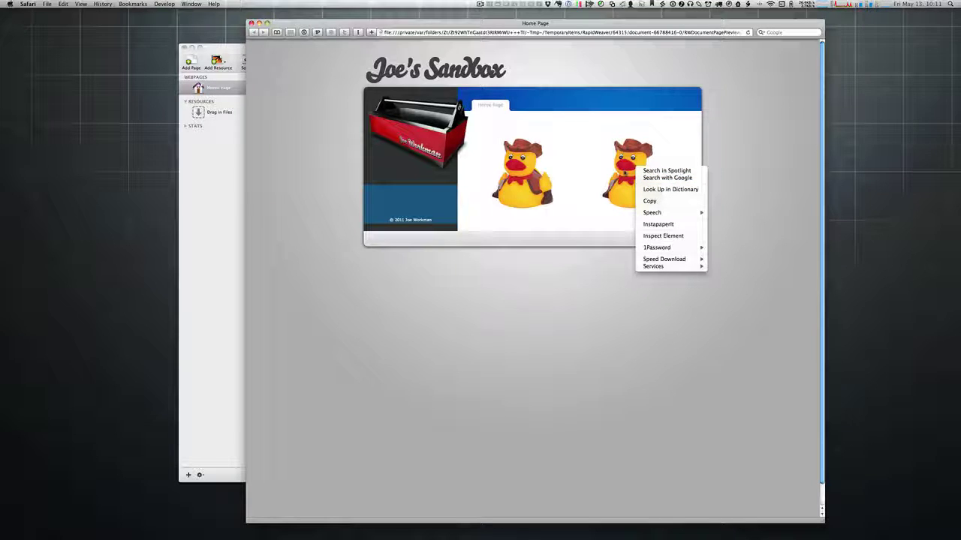
key(Escape)
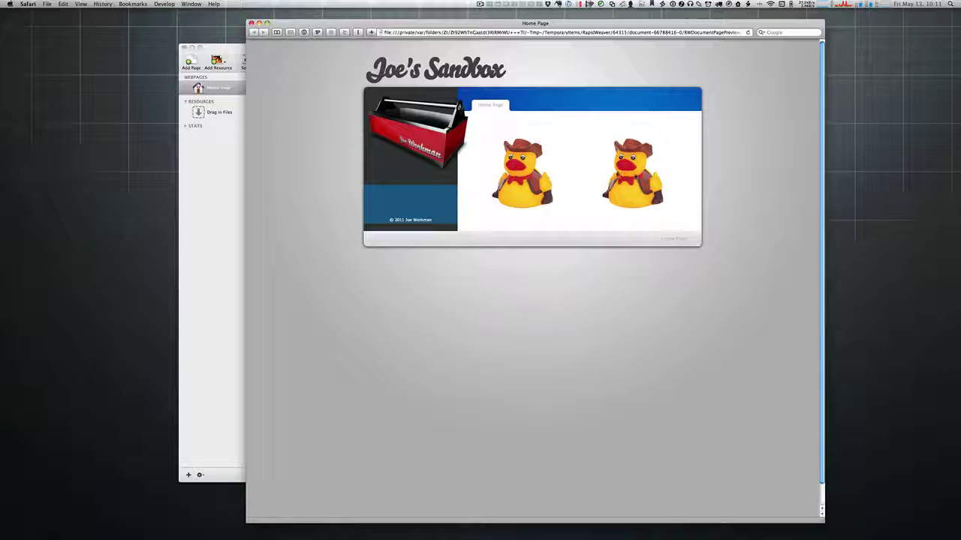
click(233, 213)
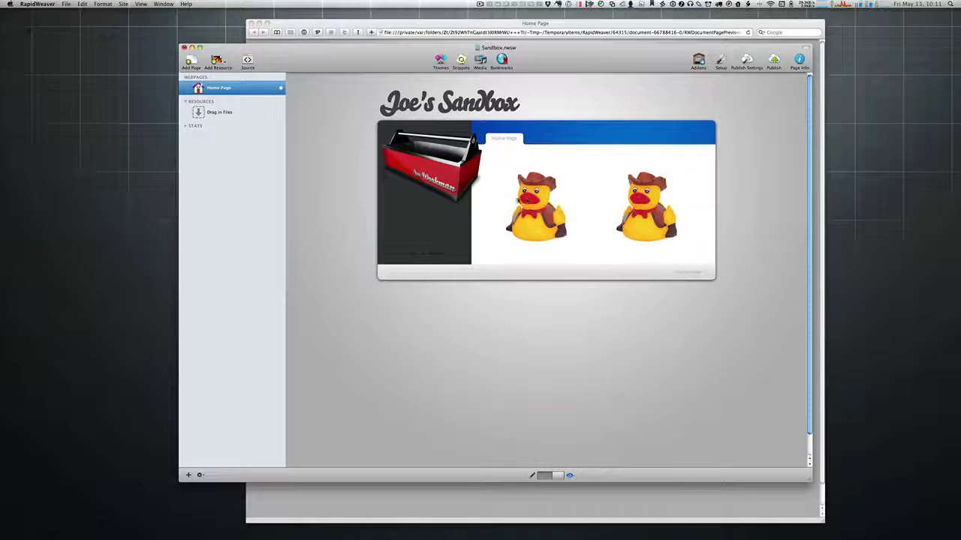
Step: Back in edit mode, check the image settings of the left duck and the Image Safe duck
key(super+shift+p)
click(451, 157)
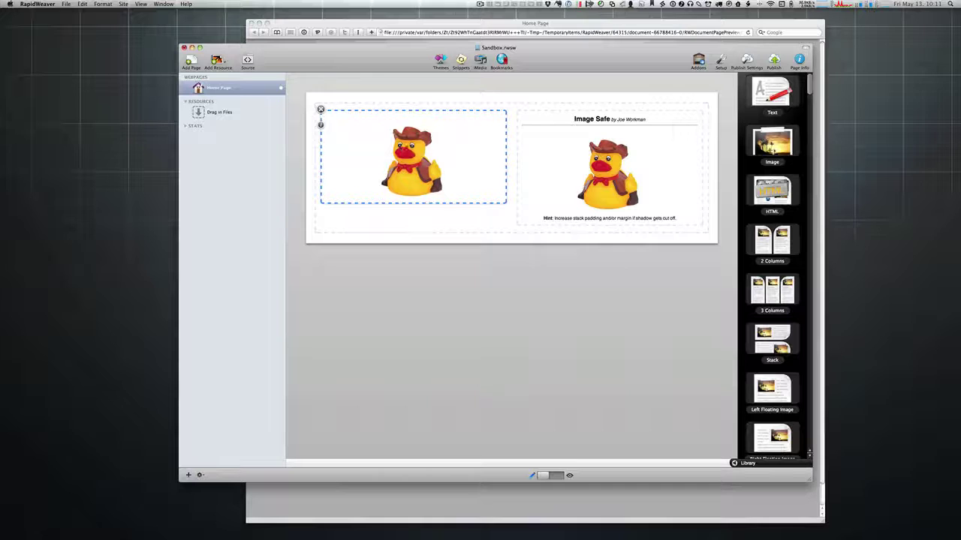
double_click(379, 154)
click(325, 133)
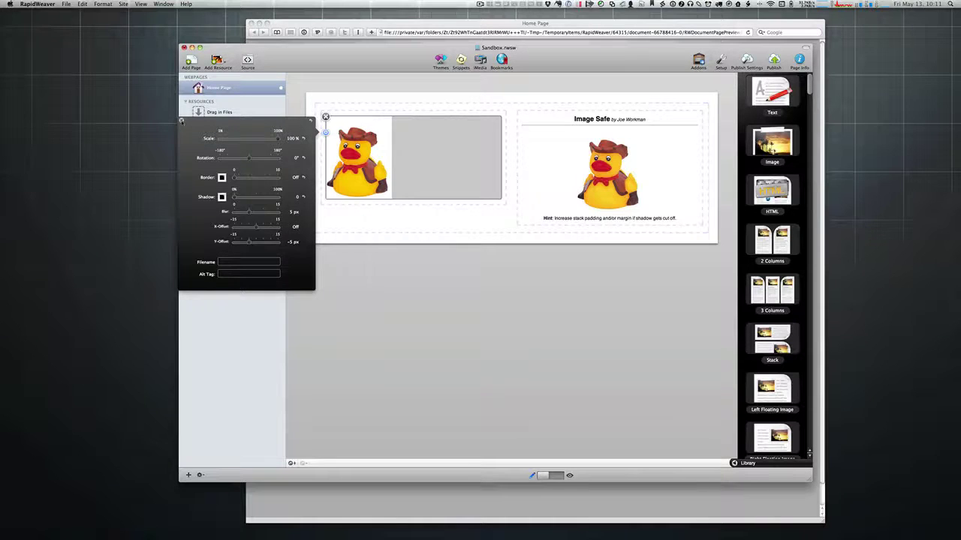
click(181, 120)
click(605, 171)
click(604, 173)
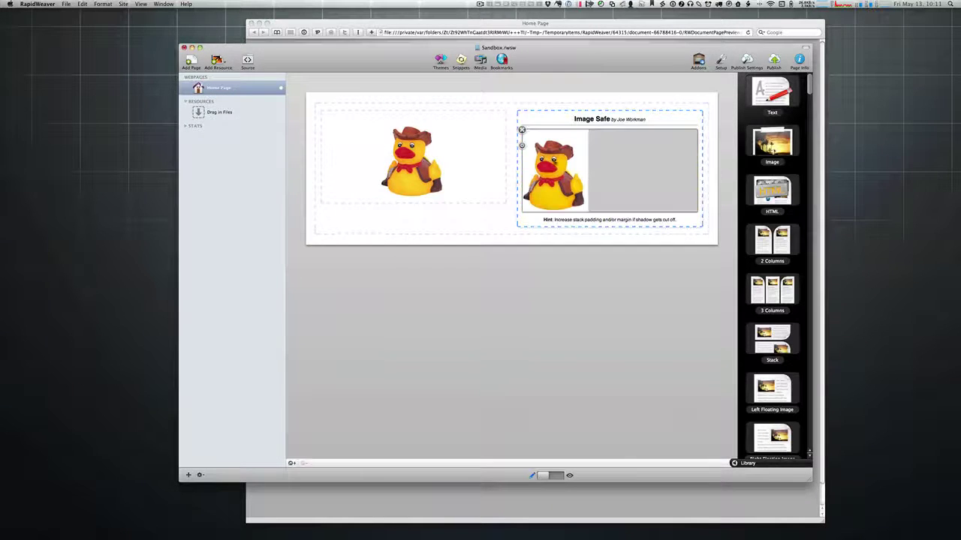
click(521, 146)
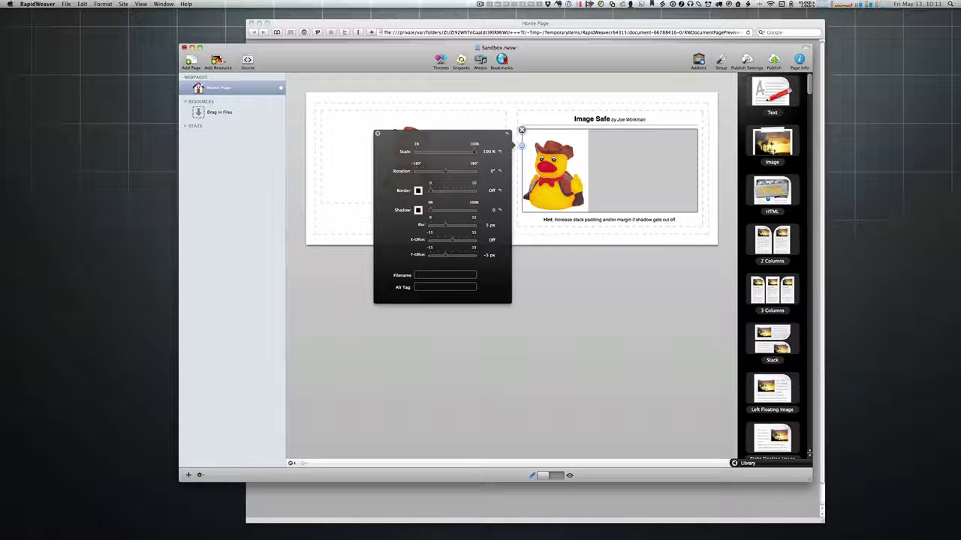
key(Escape)
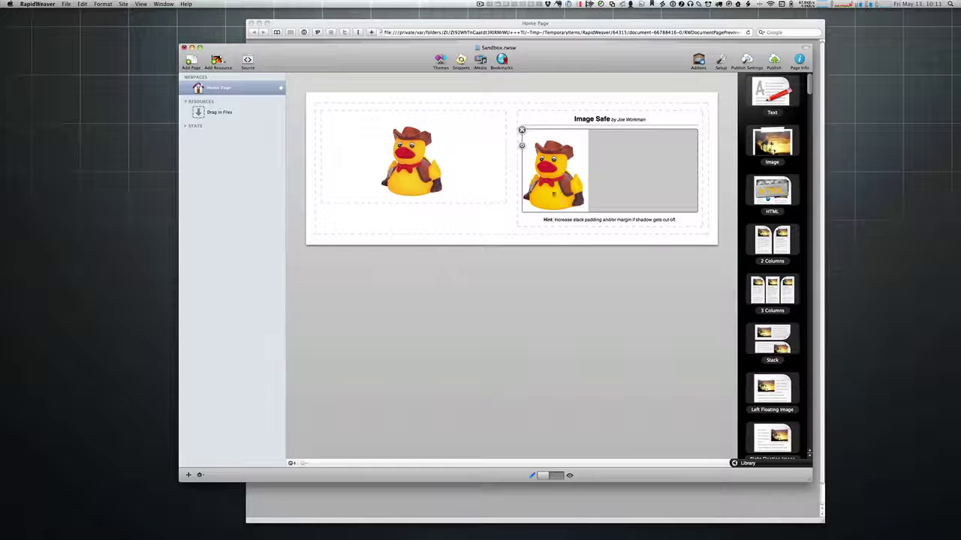
click(292, 463)
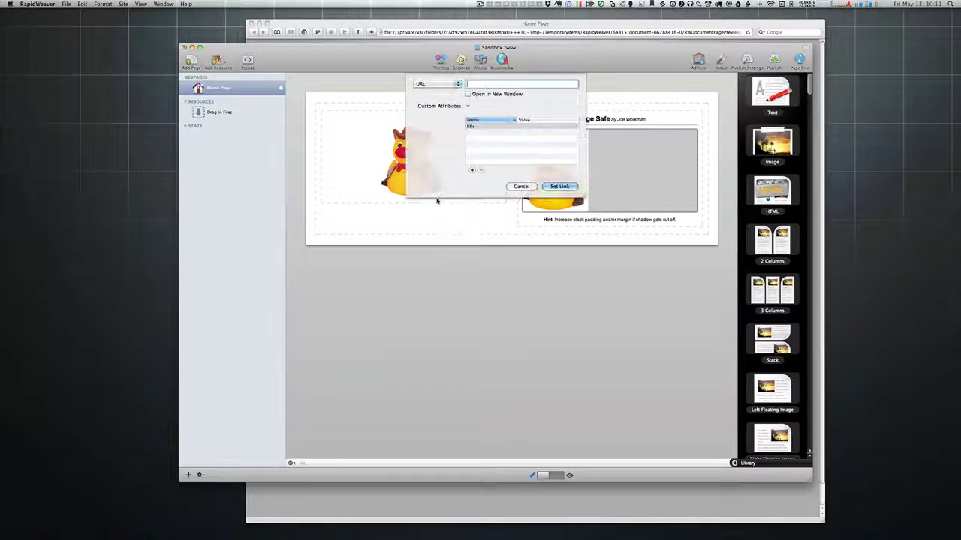
text(http://joeworkman.net)
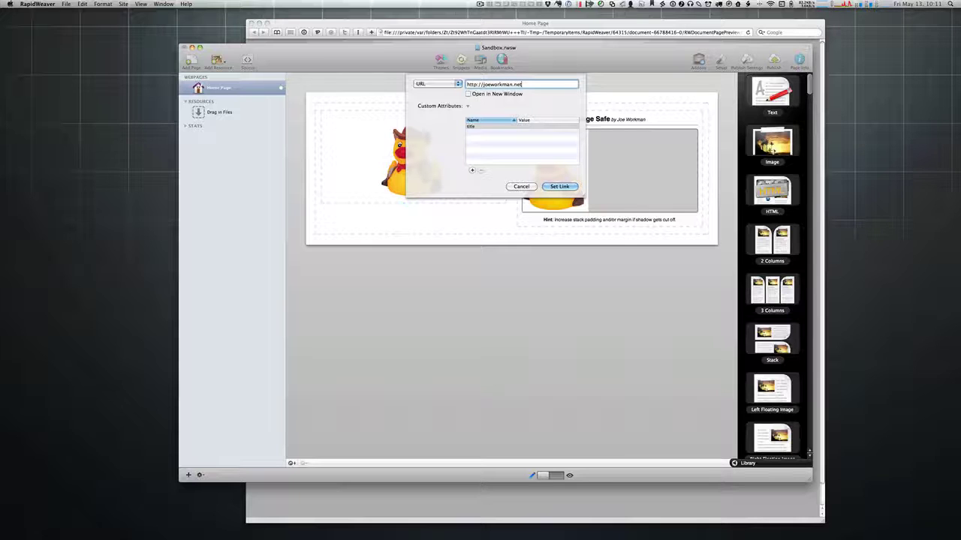
click(567, 188)
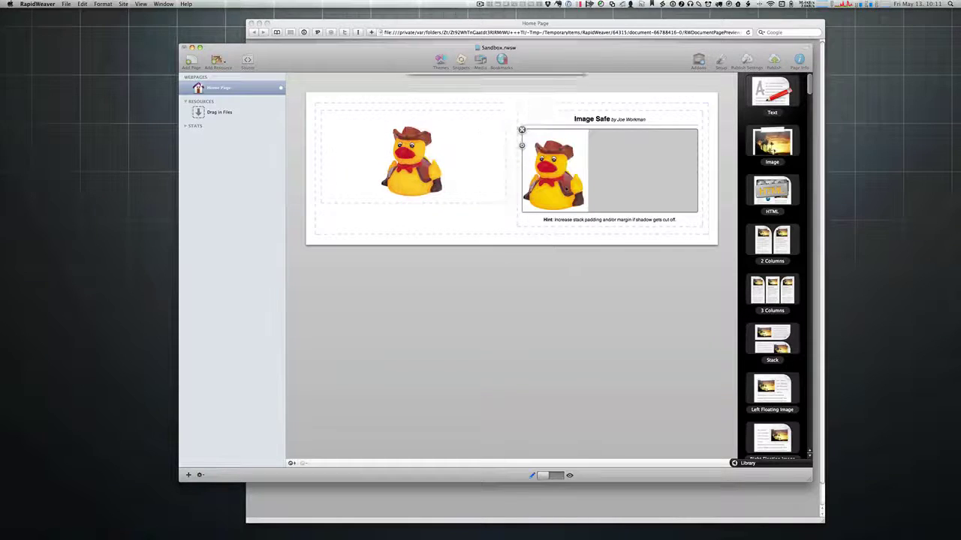
click(468, 219)
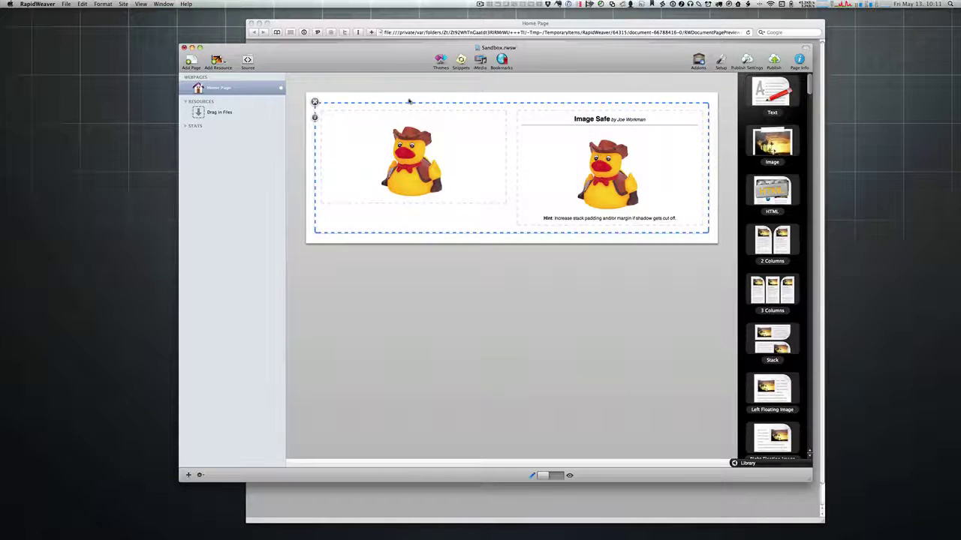
Step: Preview the updated page in Safari from the gear menu
click(199, 475)
mouse_move(225, 517)
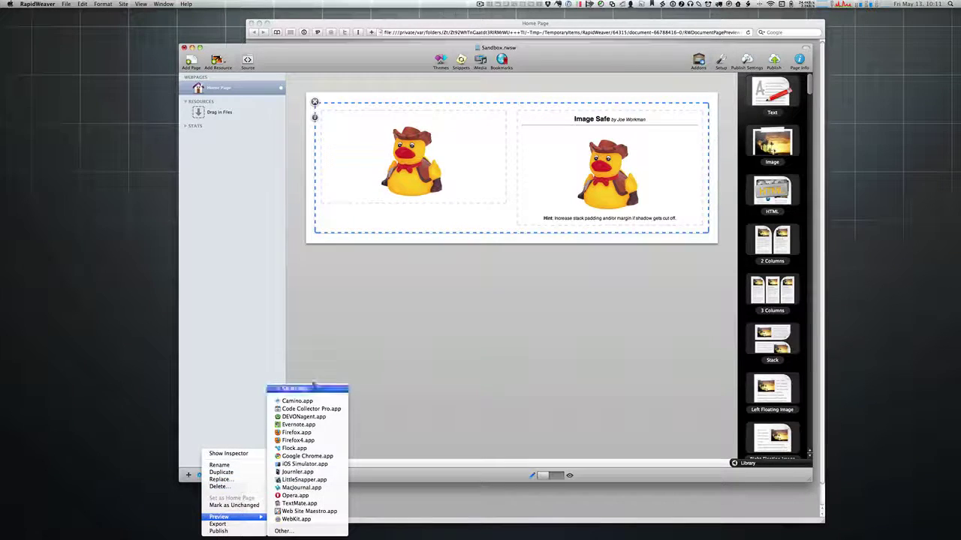
click(313, 387)
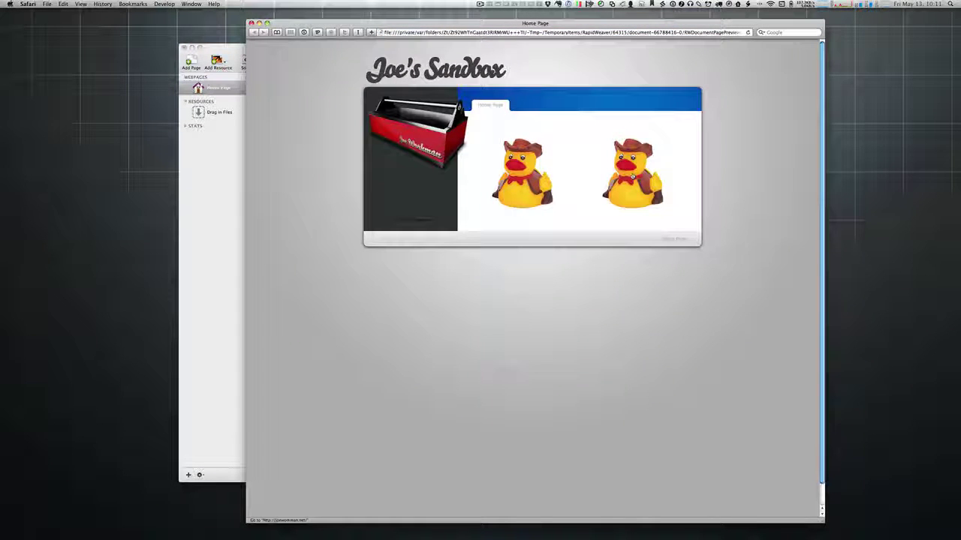
Step: Test the duck's joeworkman.net link, trash the webloc dragged from it, and close the preview
click(633, 176)
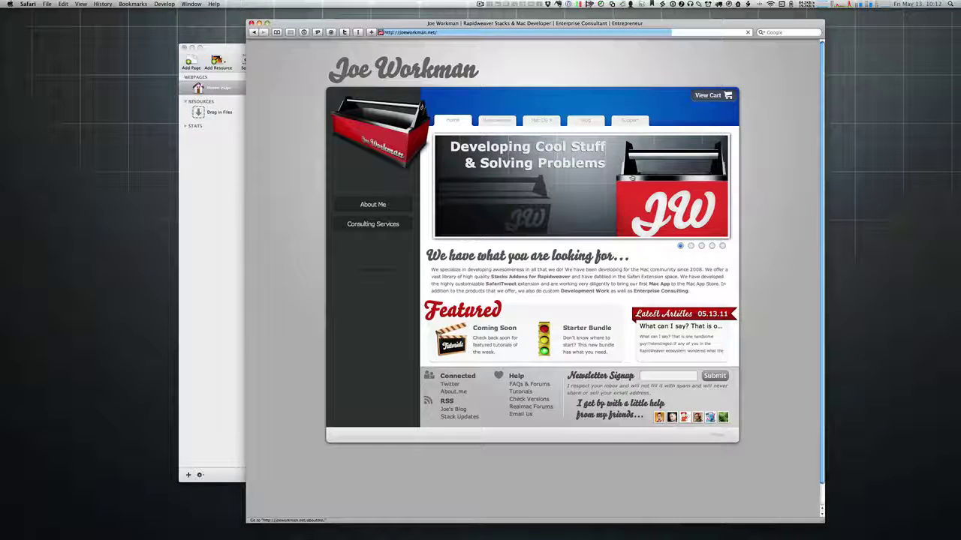
key(super+bracketleft)
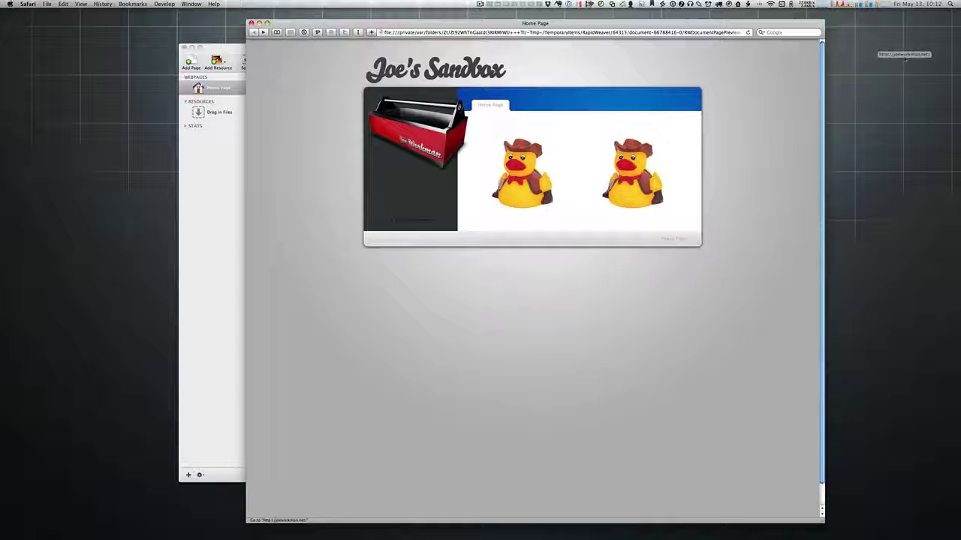
drag(737, 99, 884, 84)
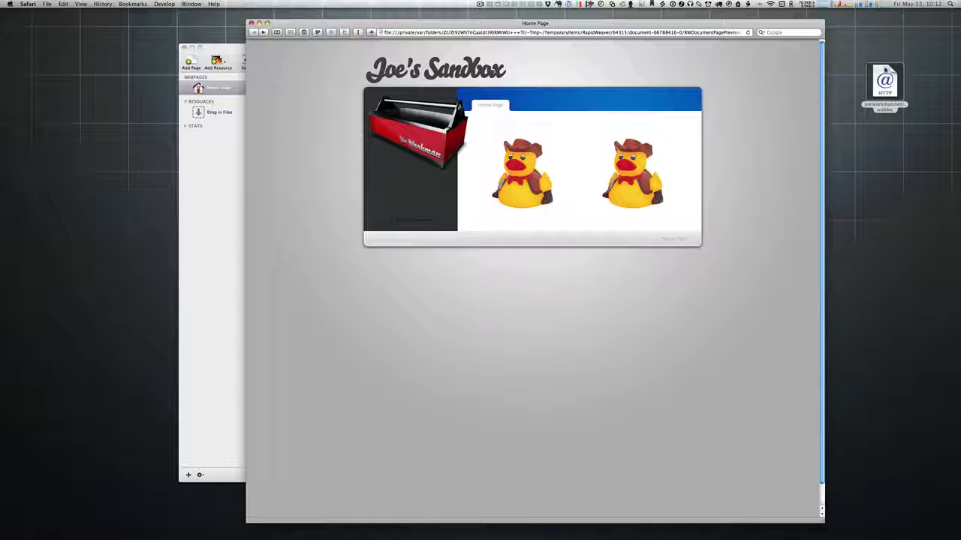
right_click(884, 75)
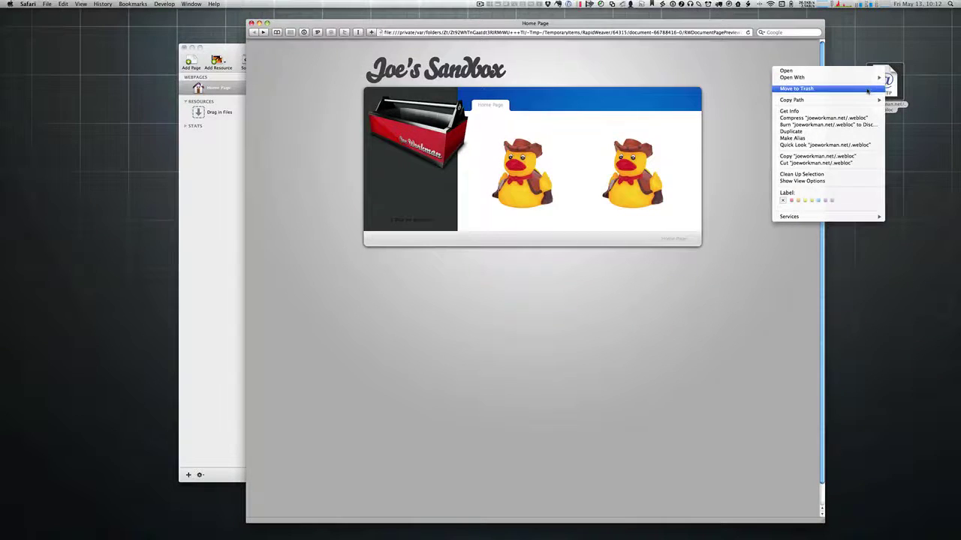
click(792, 78)
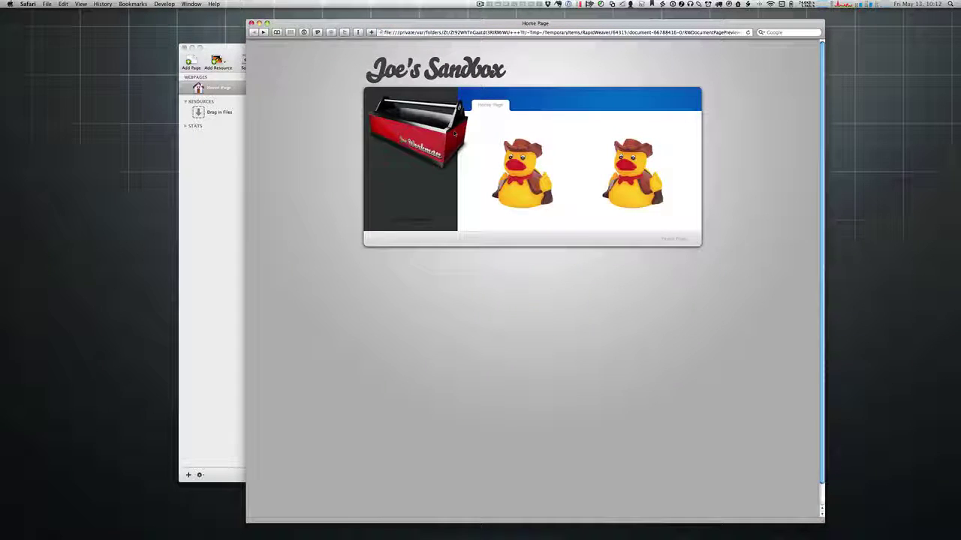
key(super+w)
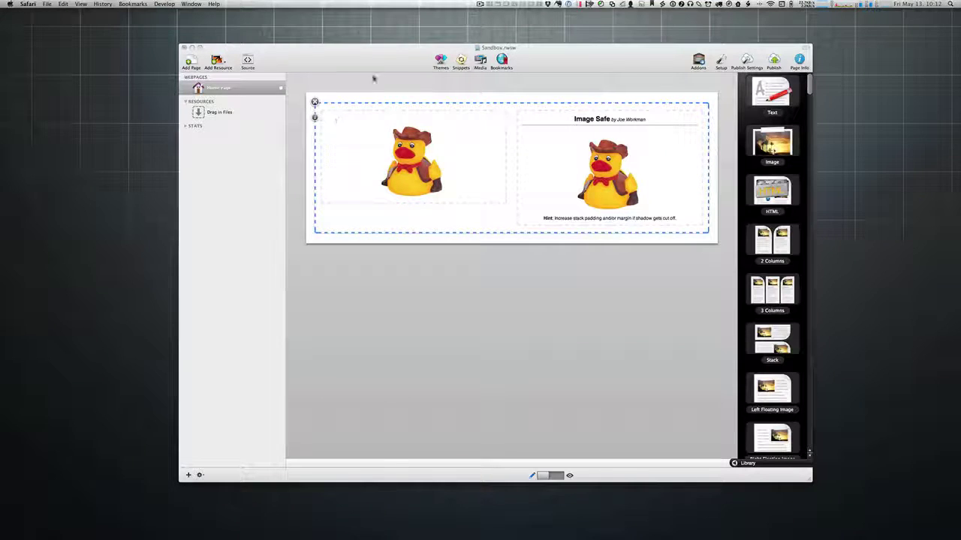
Step: Open the Image Safe image settings and switch to Finder to fetch the camera photo
click(555, 117)
click(516, 122)
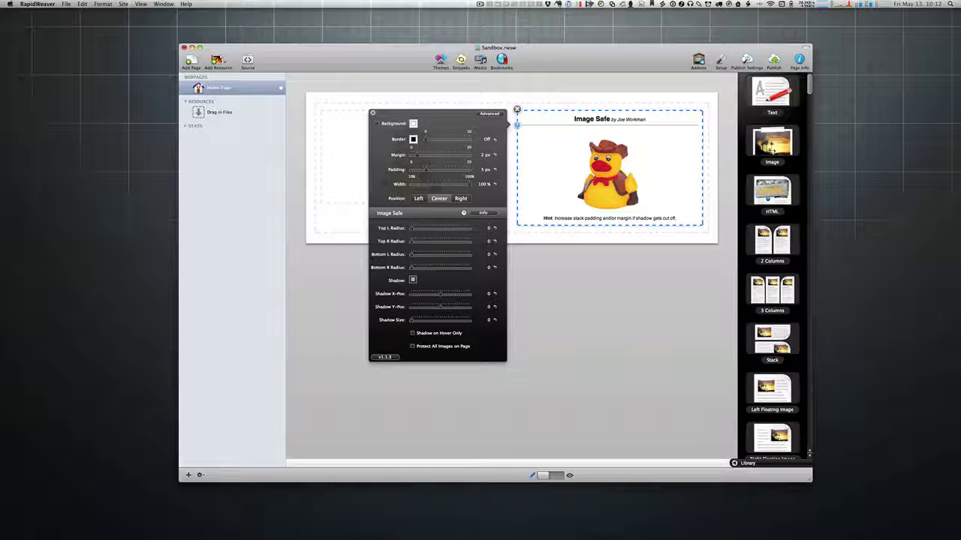
key(super+Tab)
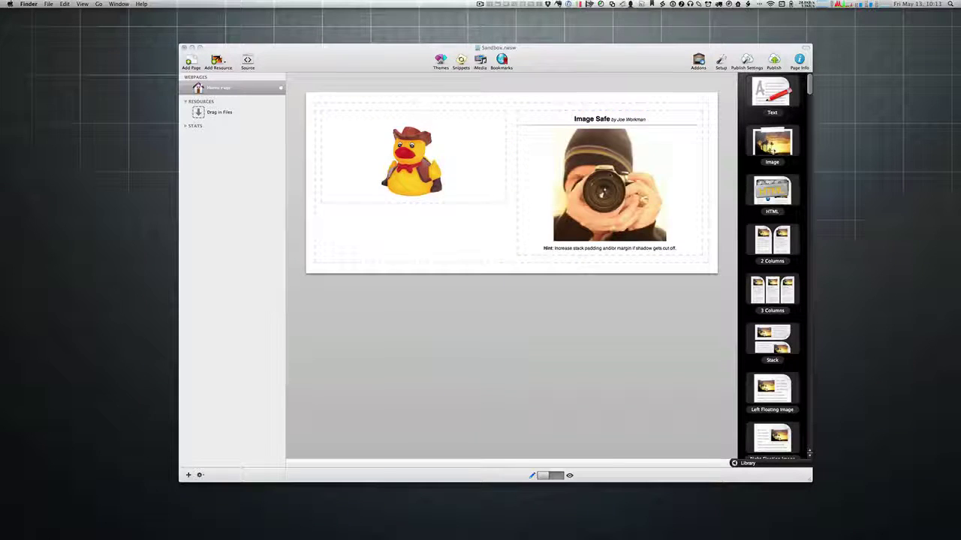
Step: Move Image Safe into its own row and delete the two-column duck stack
click(524, 140)
drag(524, 139, 520, 101)
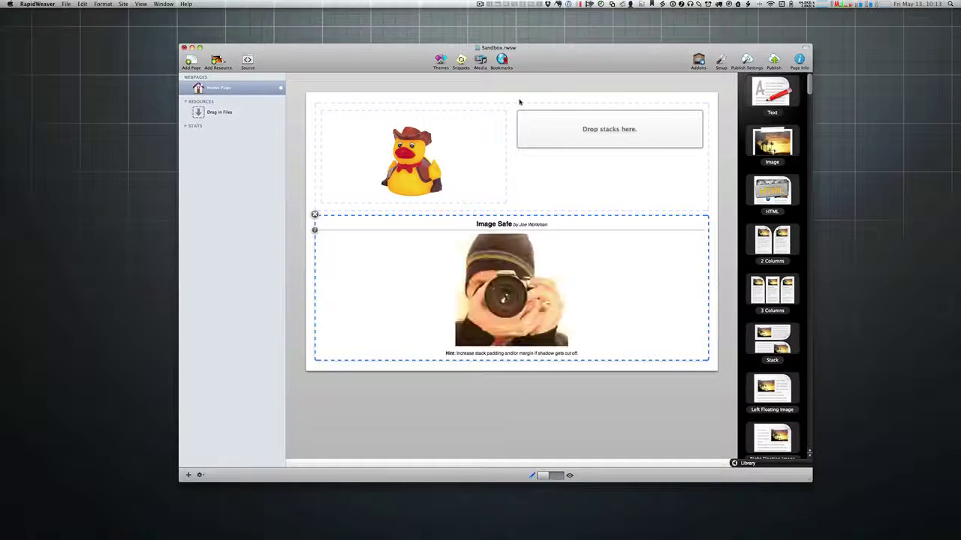
click(315, 102)
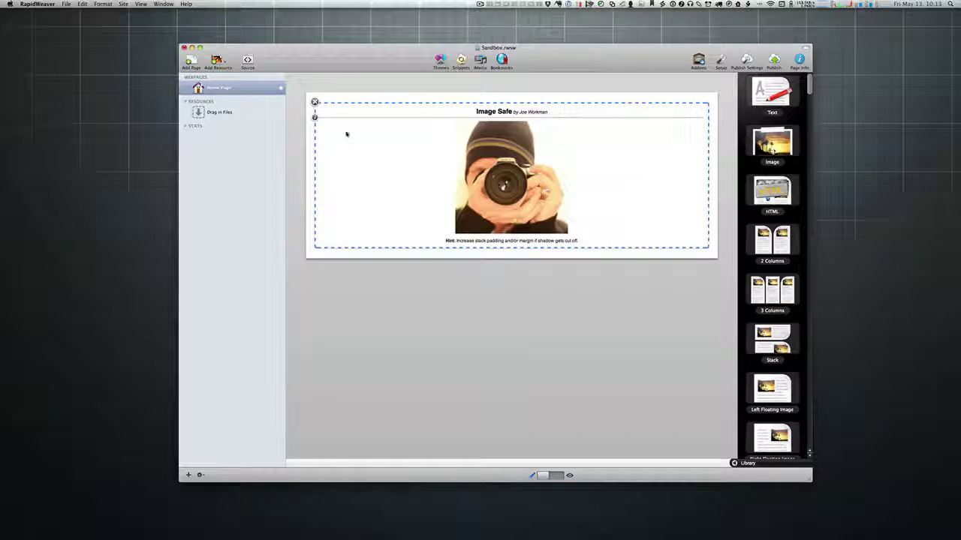
Step: Set corner radii 10, shadow offsets 2/4 with size 6, and an 11 px margin
click(315, 118)
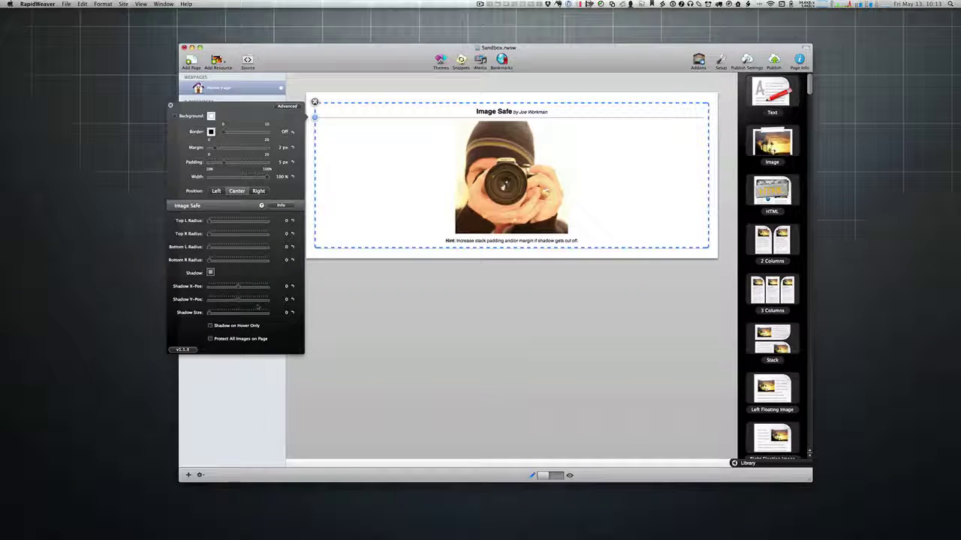
drag(209, 220, 229, 262)
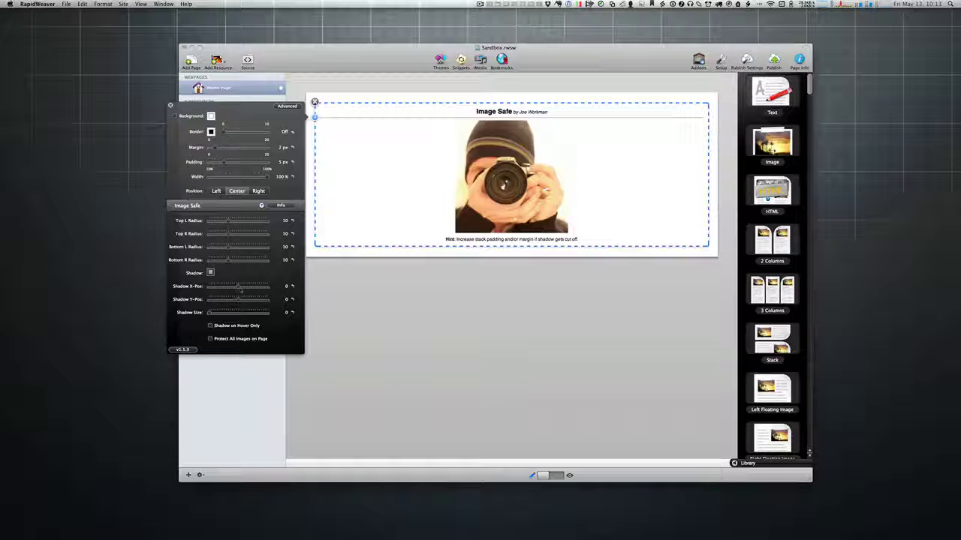
drag(238, 287, 222, 315)
drag(215, 147, 240, 147)
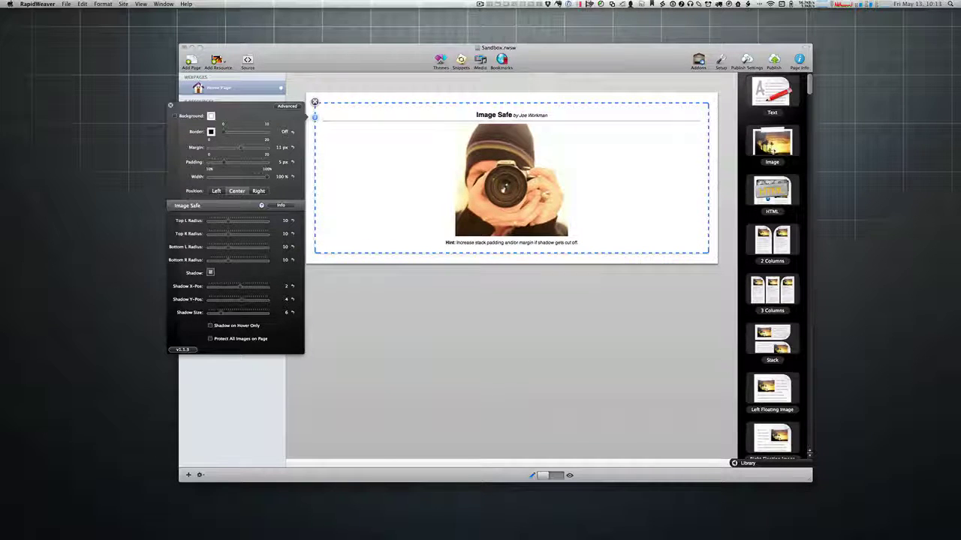
Step: Switch the Home Page to preview mode to see the rounded, shadowed camera photo
key(super+r)
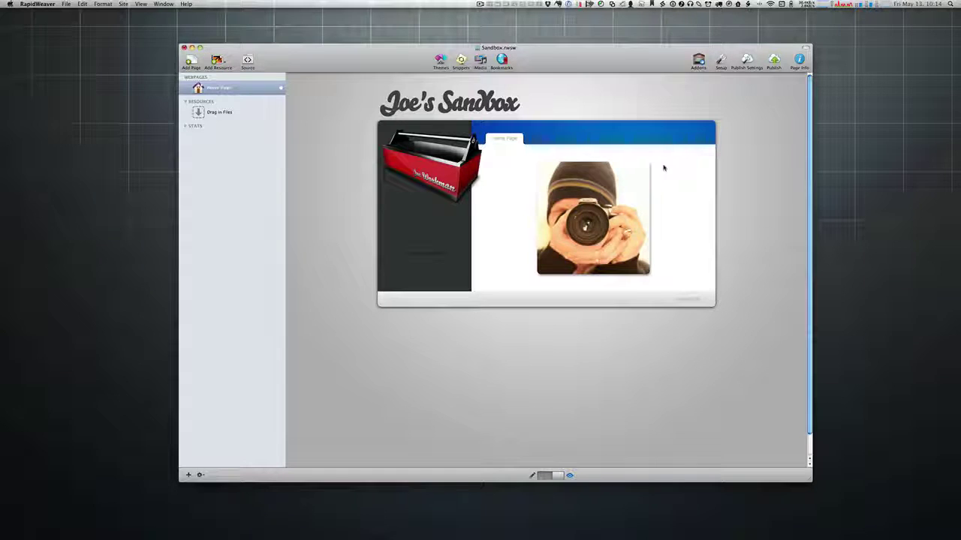
Step: Preview the page in Safari from the gear menu and reposition the window
click(200, 475)
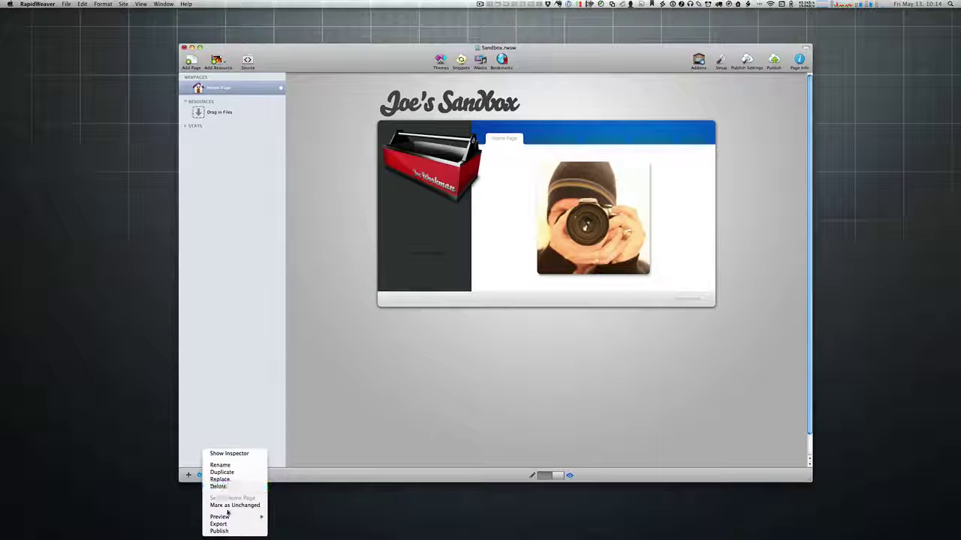
mouse_move(225, 517)
click(303, 388)
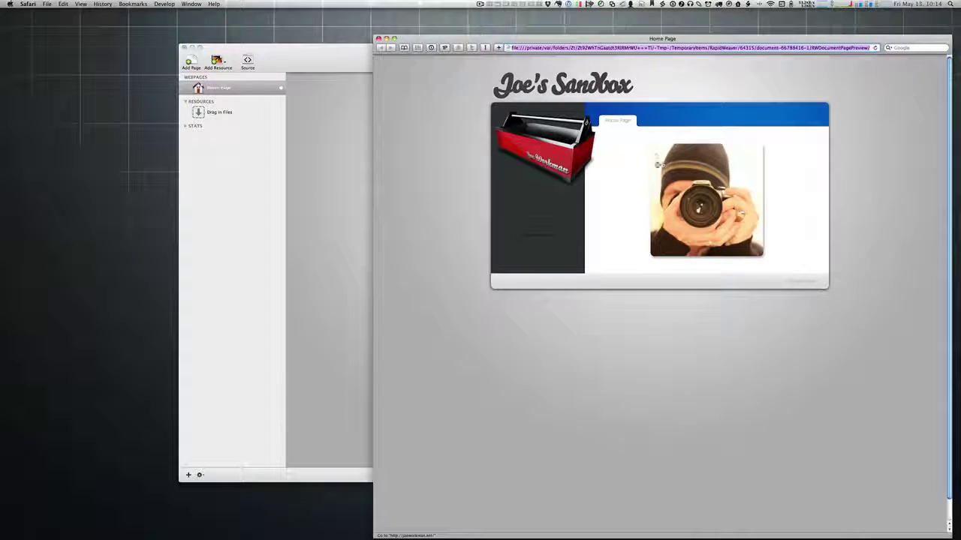
drag(665, 38, 539, 31)
Step: Inspect the photo's stack div, centered_image wrapper and link HTML, then close the inspector and reload
right_click(592, 179)
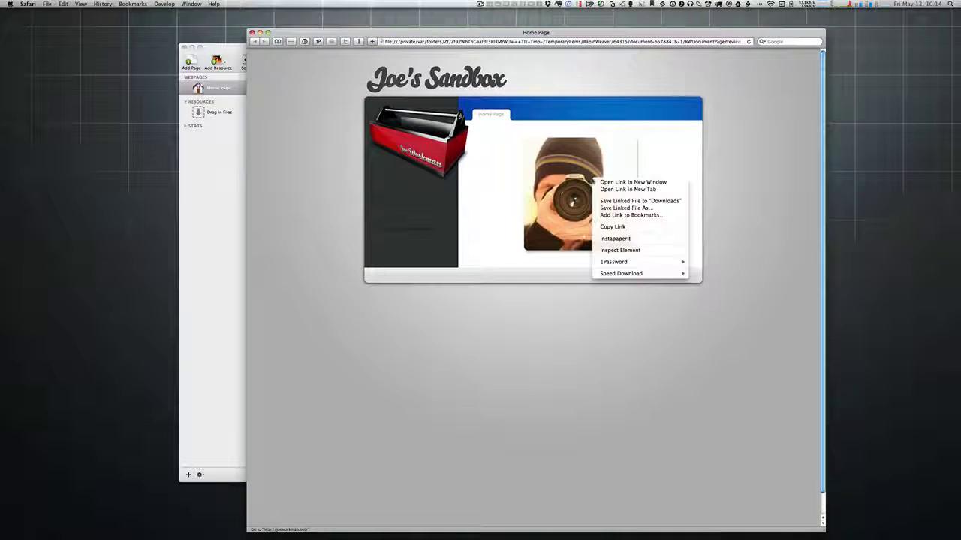
click(617, 250)
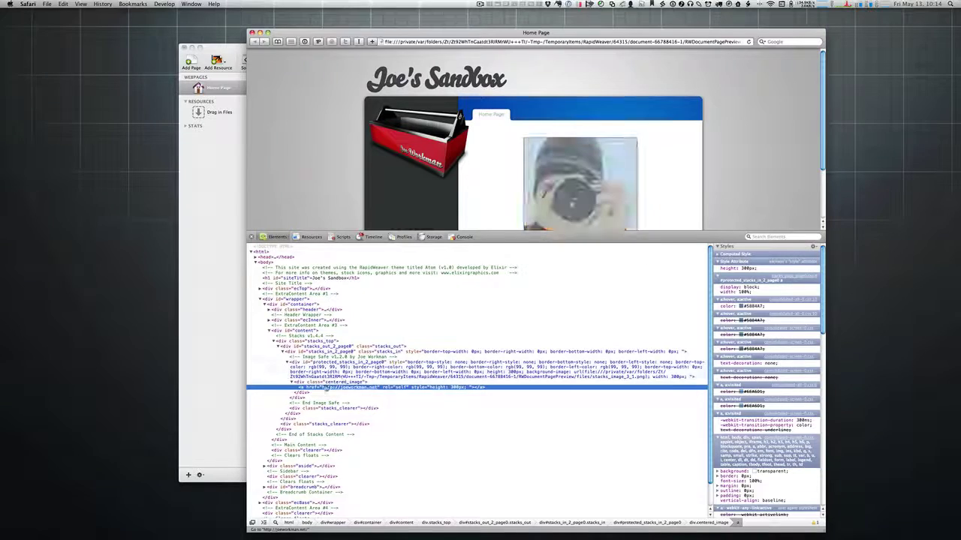
click(301, 377)
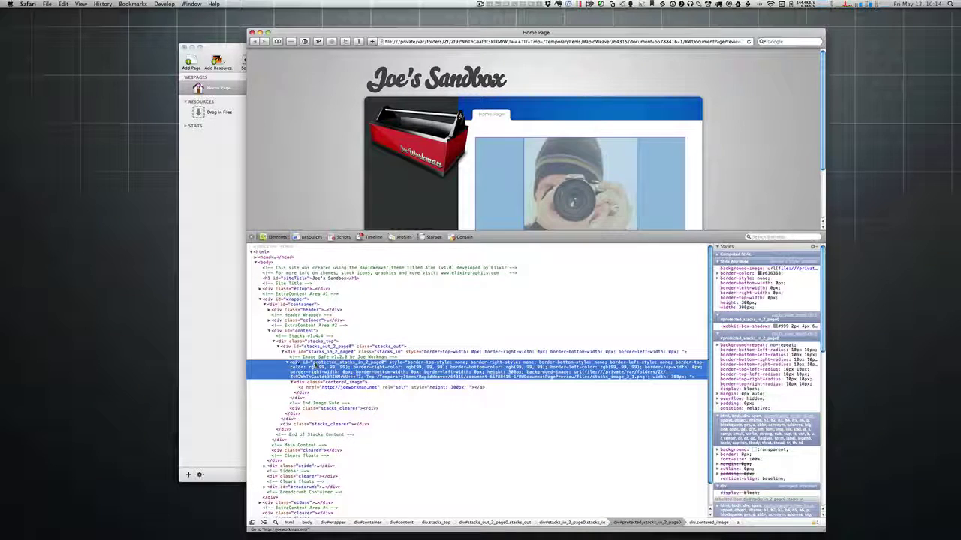
click(313, 382)
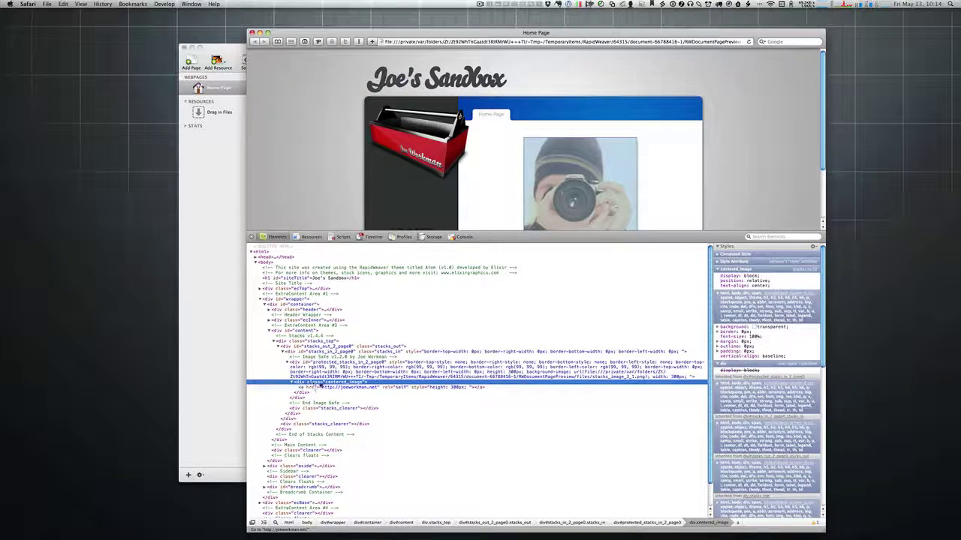
click(318, 387)
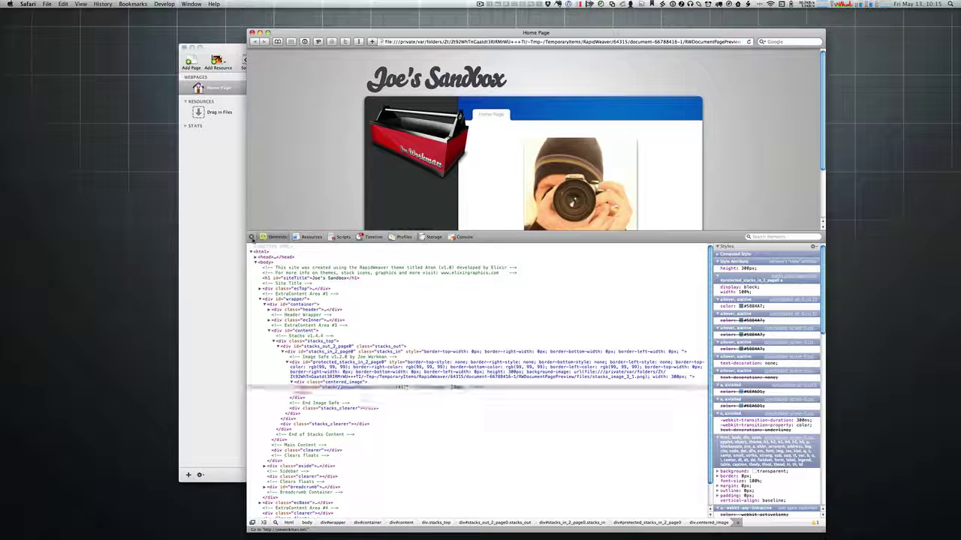
click(253, 237)
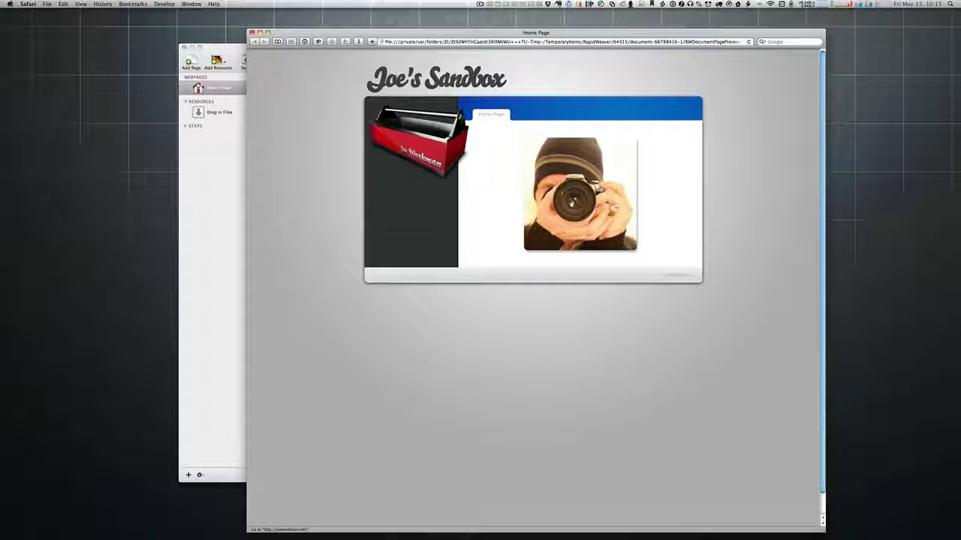
key(super+r)
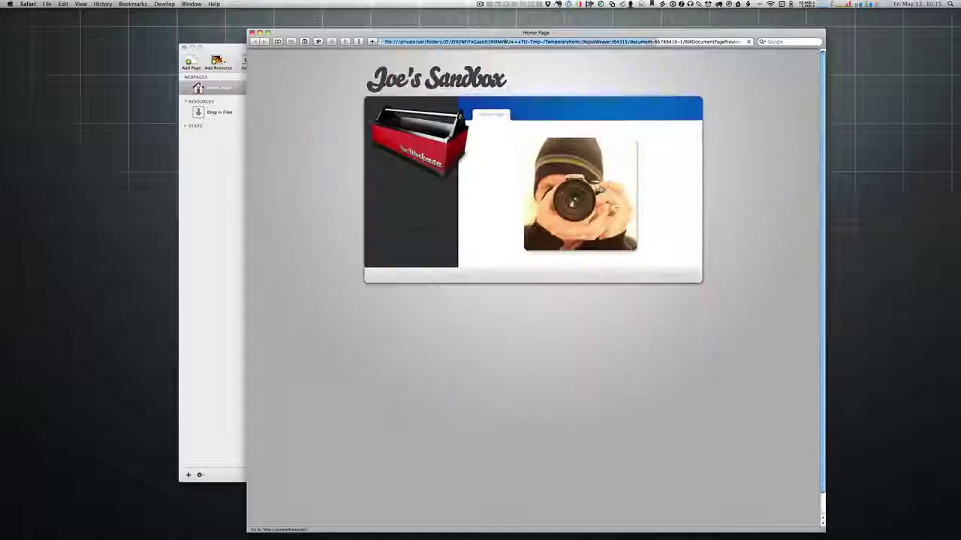
Step: Close the Safari preview and return to editing the page in RapidWeaver
key(super+w)
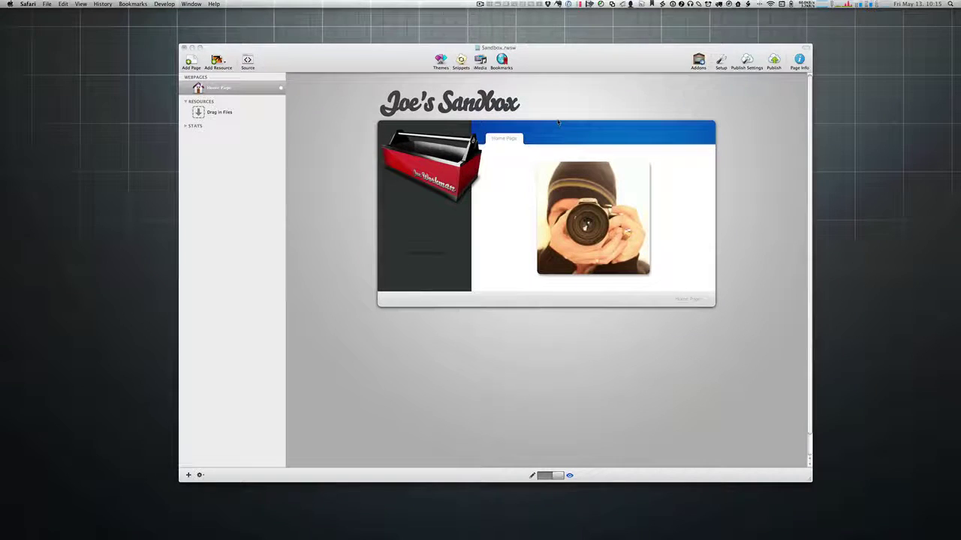
click(558, 121)
key(super+r)
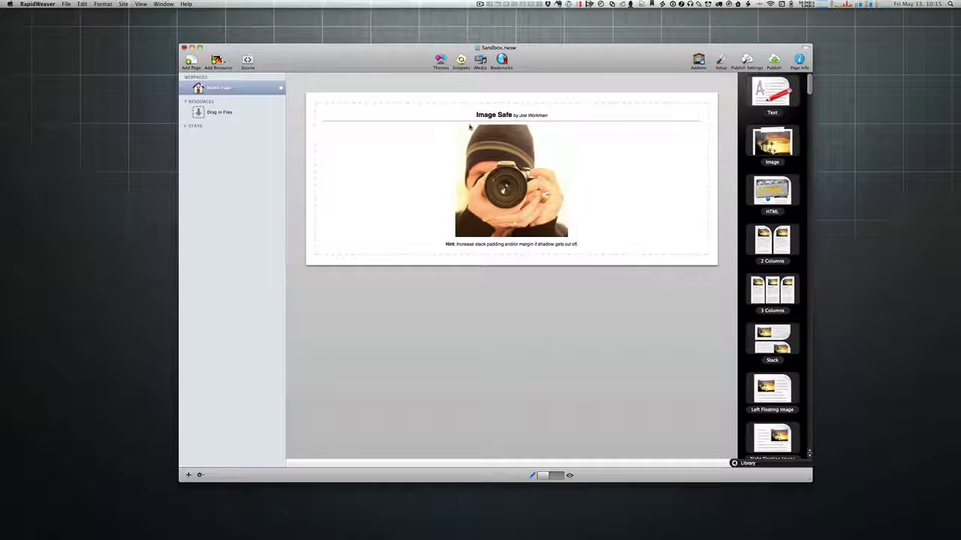
Step: Enable 'Protect All Images on Page' in the Image Safe stack settings
mouse_move(347, 124)
click(314, 117)
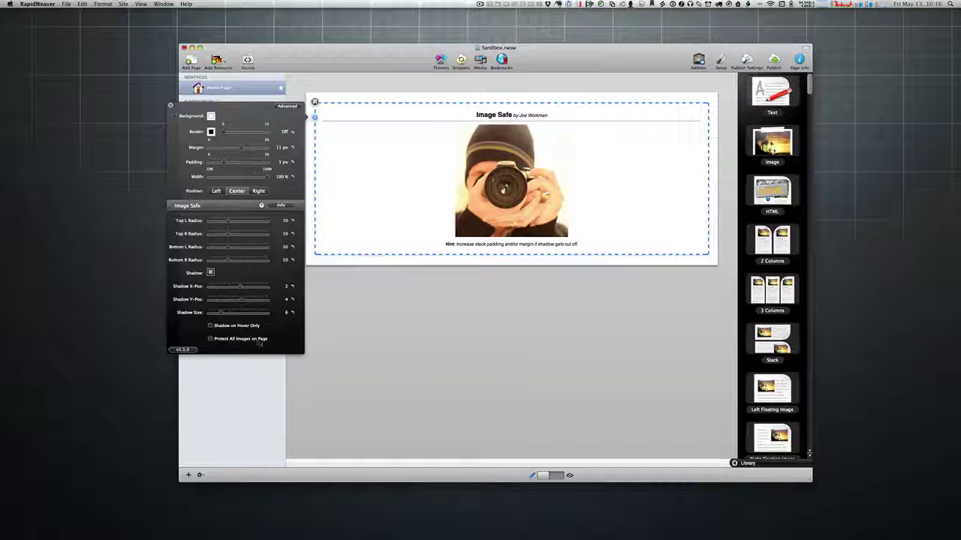
click(210, 339)
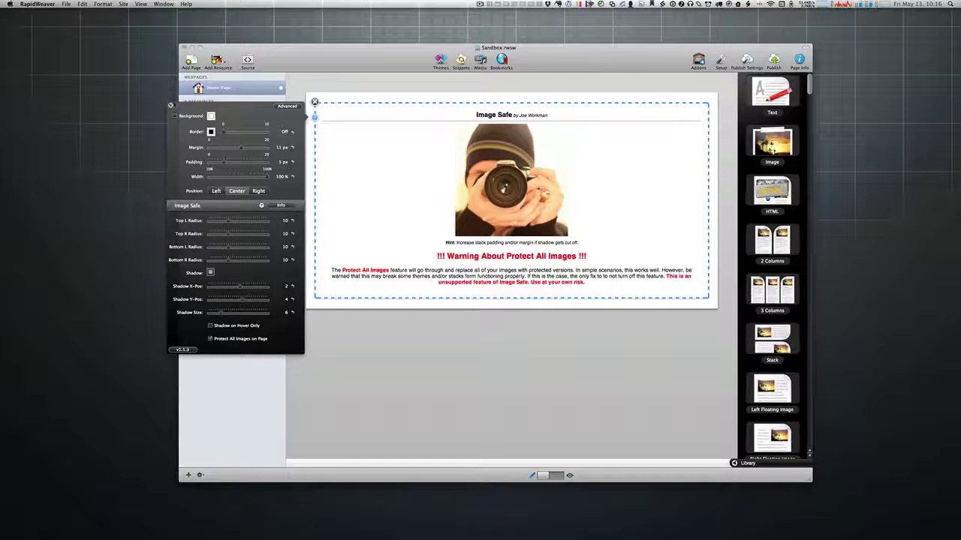
click(170, 105)
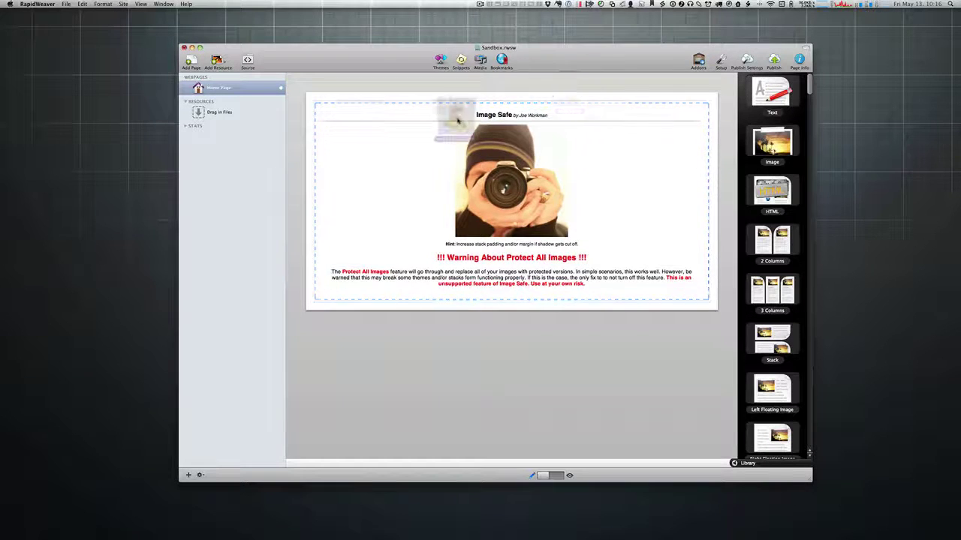
Step: Add two duck images to the page, one at the top and one lower down
drag(458, 120, 465, 111)
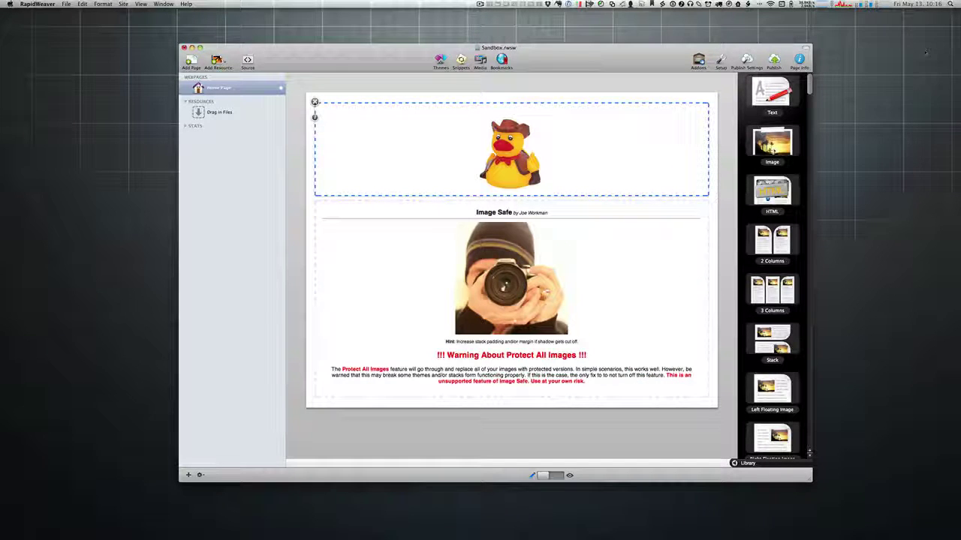
drag(874, 38, 546, 98)
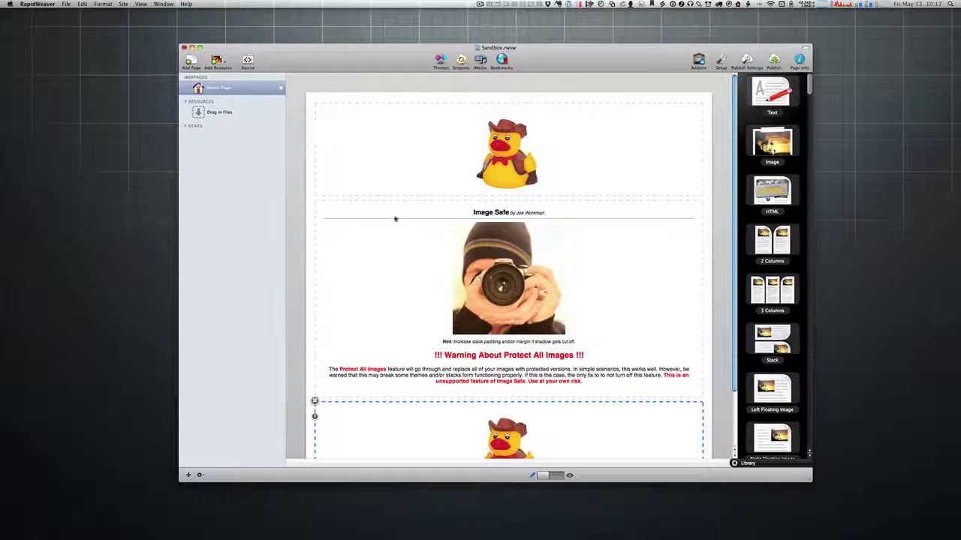
scroll(366, 266, down, 2)
scroll(366, 268, up, 2)
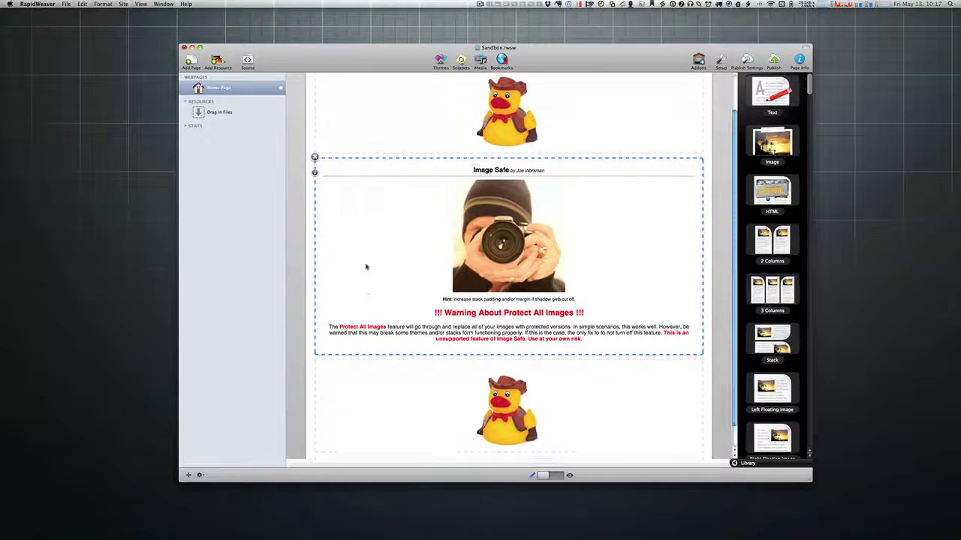
Step: Delete the photo from Image Safe, move that stack below the second duck, and preview
click(478, 274)
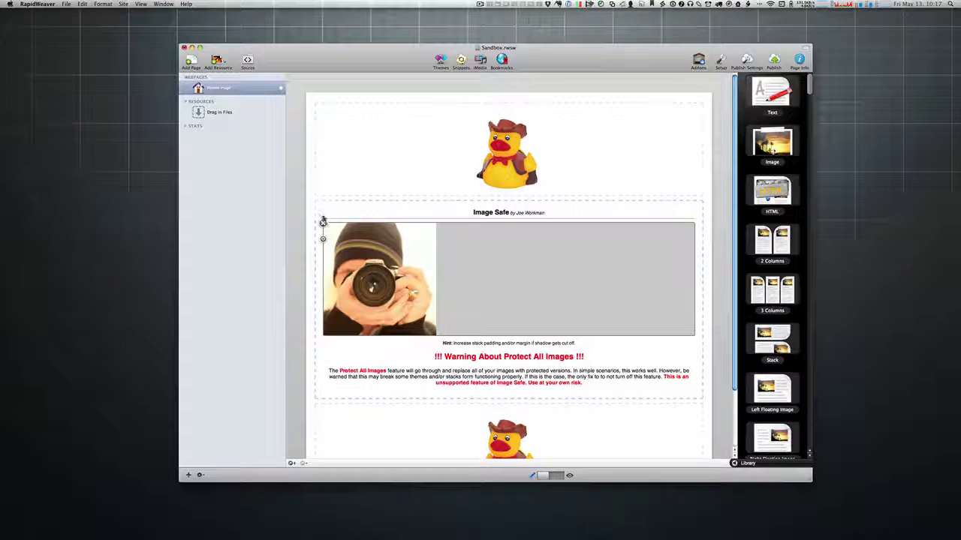
click(324, 222)
drag(391, 213, 411, 350)
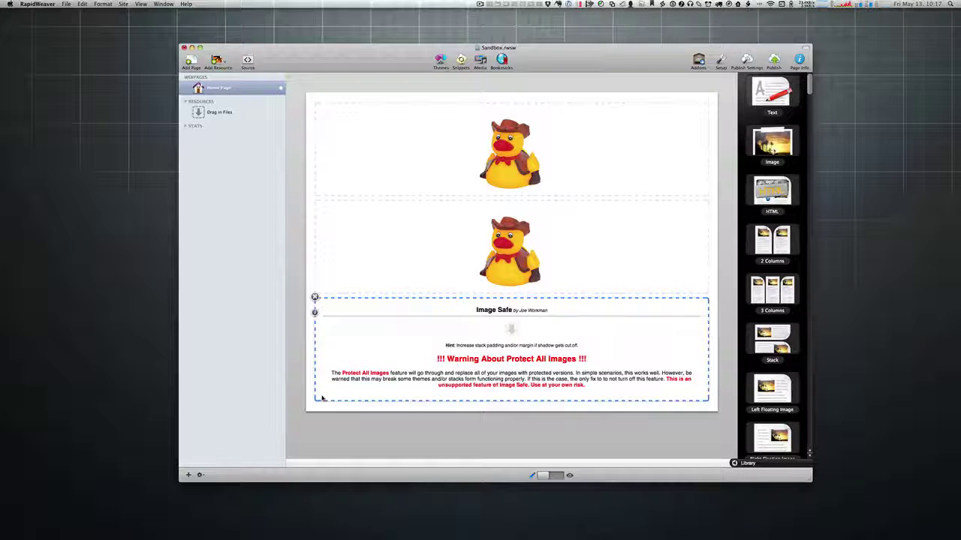
key(super+shift+p)
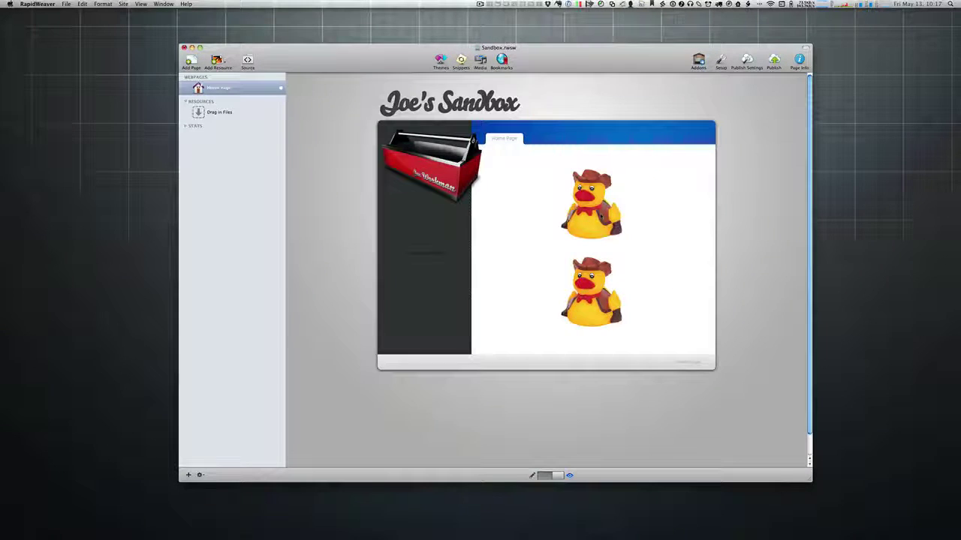
Step: Test dragging a duck image in the preview, then return to edit mode with Cmd+E
drag(601, 217, 678, 195)
click(678, 195)
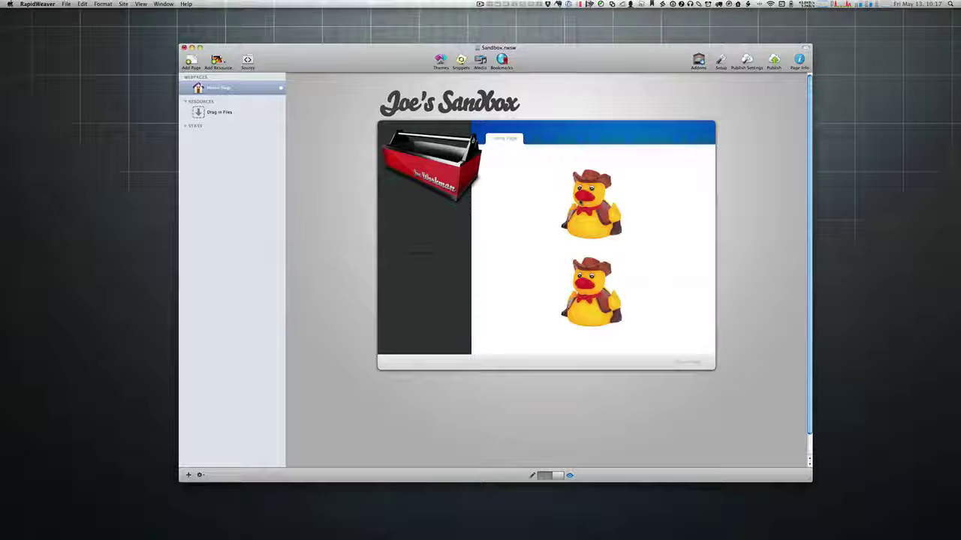
key(super+e)
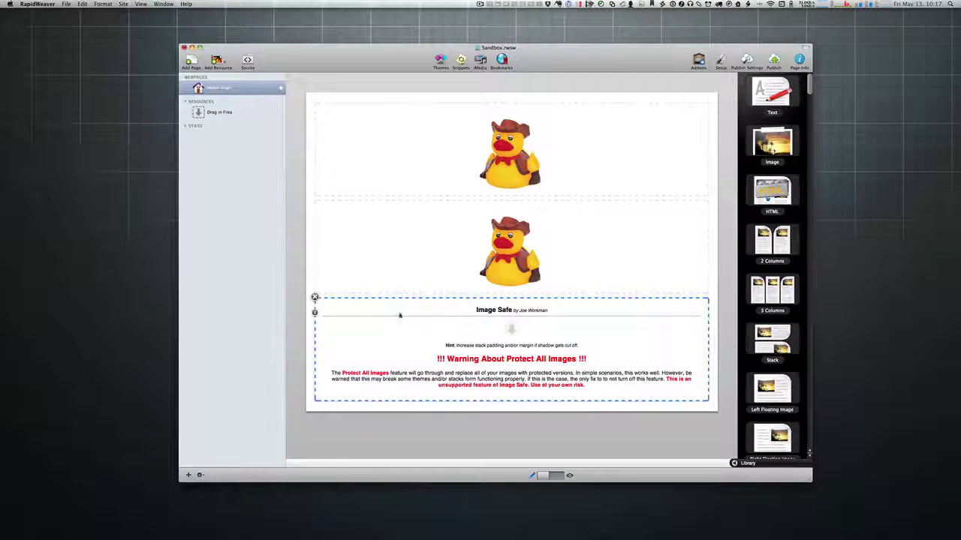
Step: Delete the Image Safe stack, leaving only the two cowboy duck images
click(315, 312)
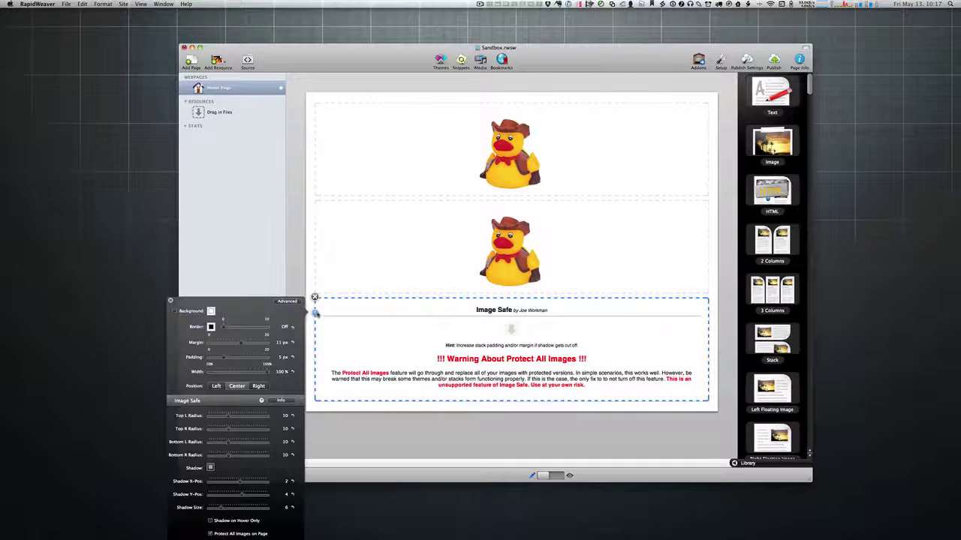
click(170, 301)
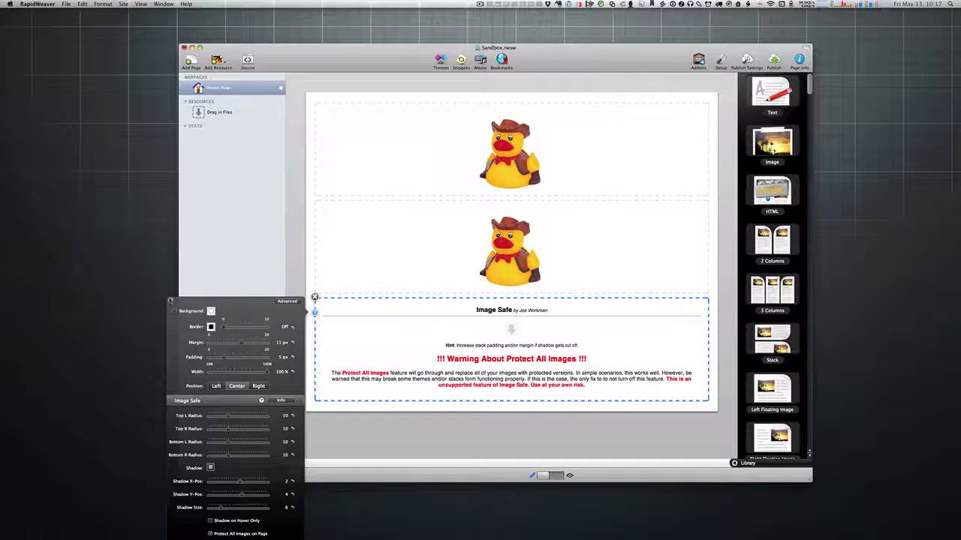
click(314, 297)
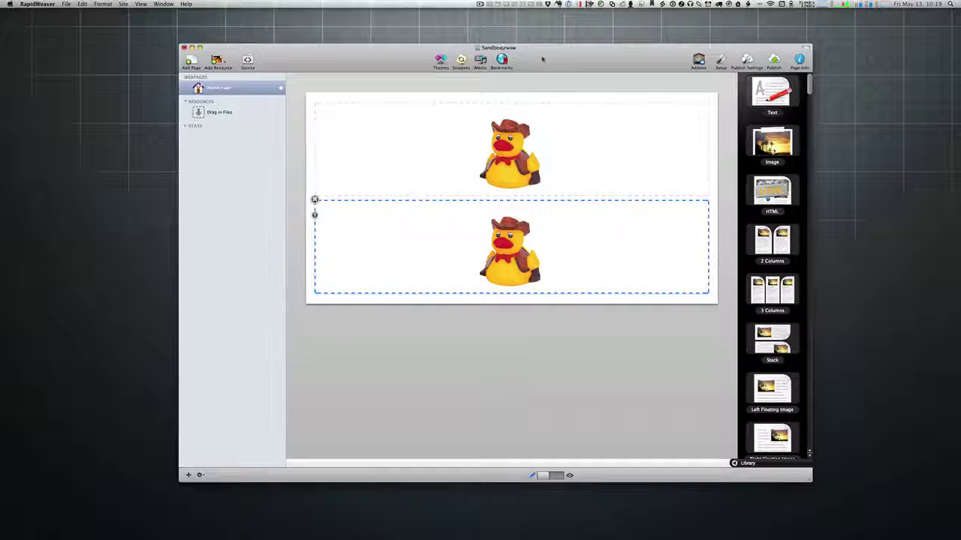
Step: Preview the page and use Inspect Element on the lower duck image
key(super+r)
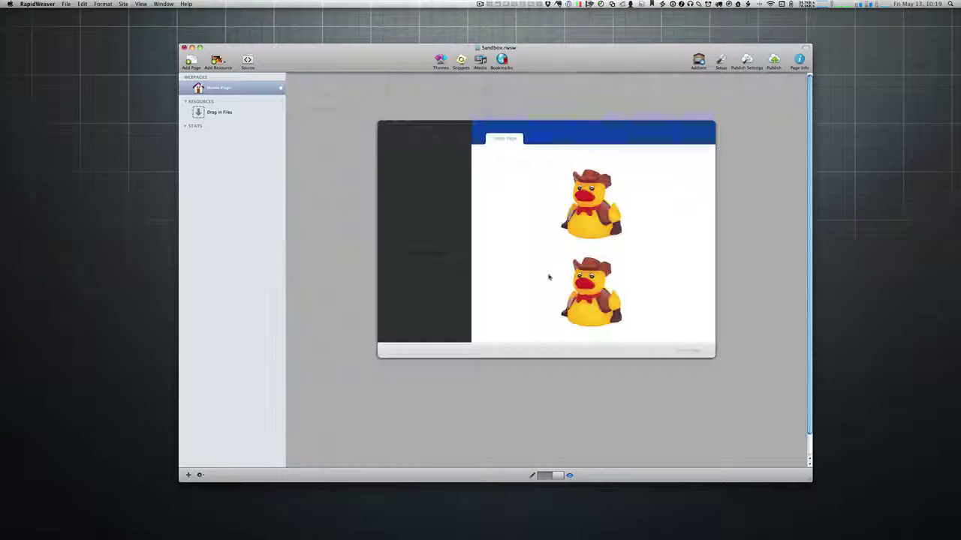
right_click(584, 288)
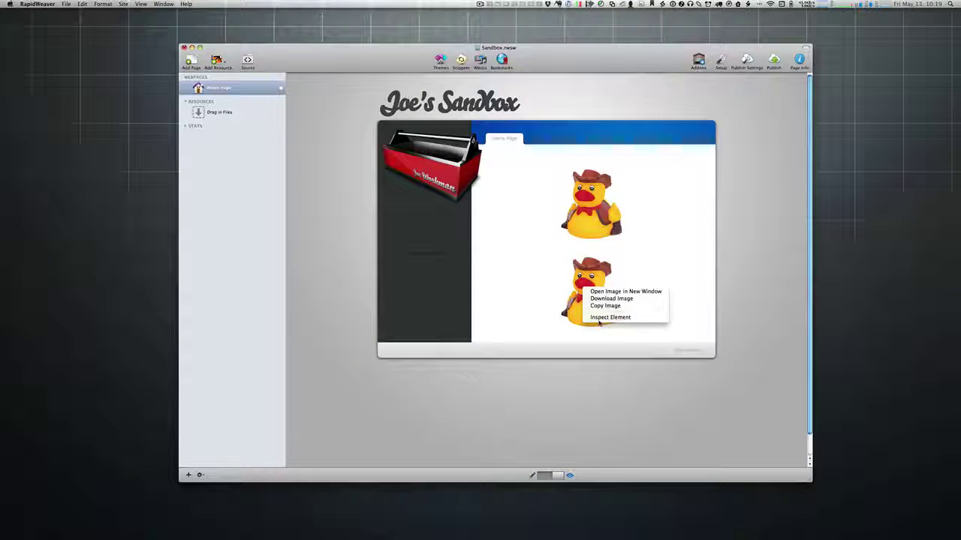
click(599, 318)
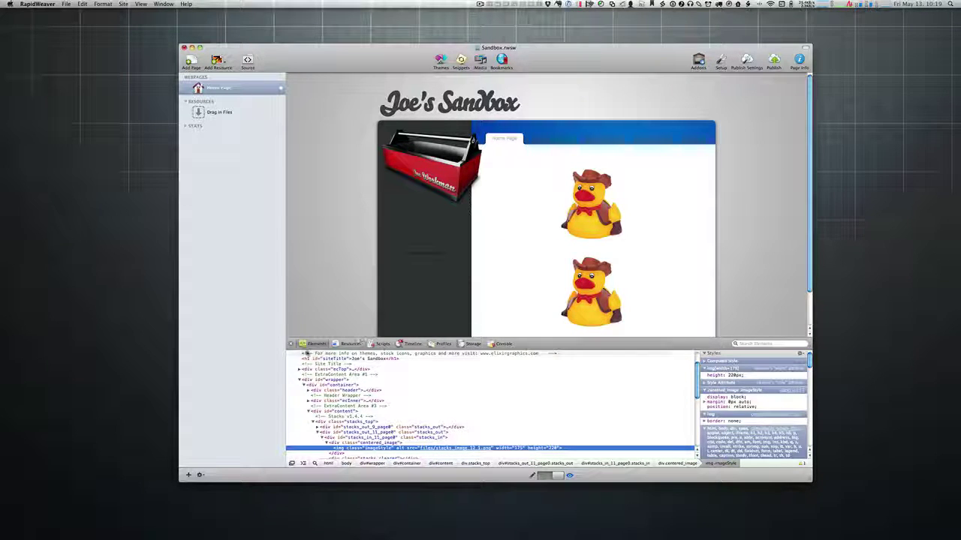
Step: Close the docked Web Inspector, leaving the preview of the two ducks
click(293, 345)
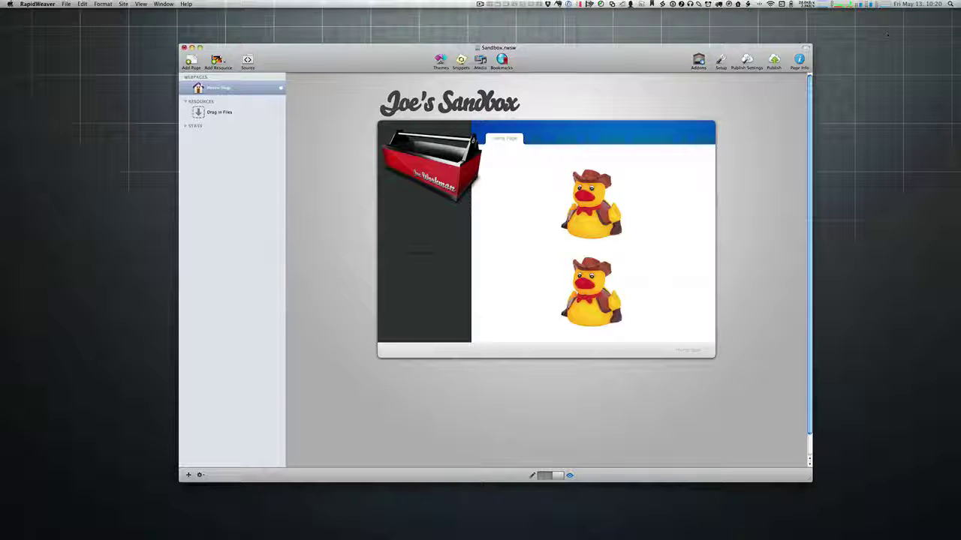
Step: Load joeworkman.net in a new, centred Safari window
key(super+Tab)
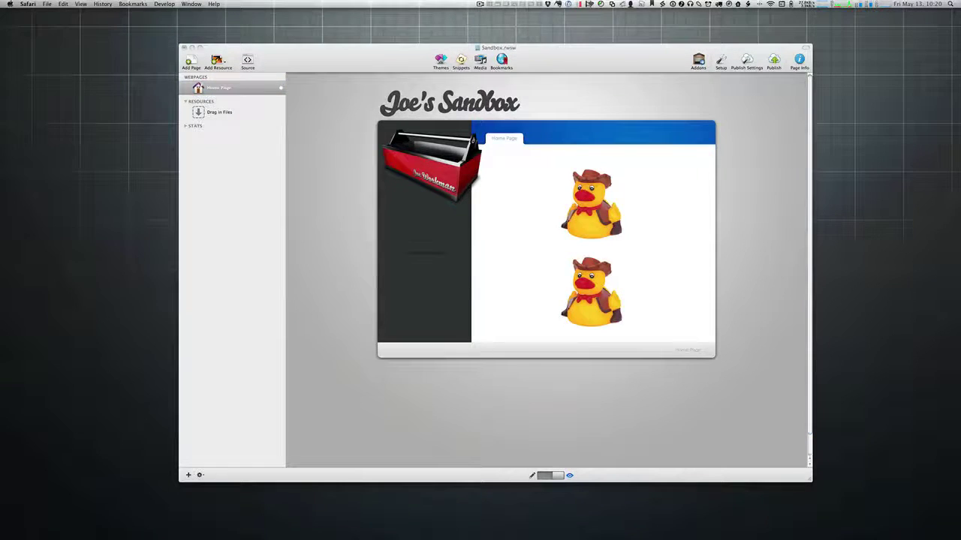
key(super+n)
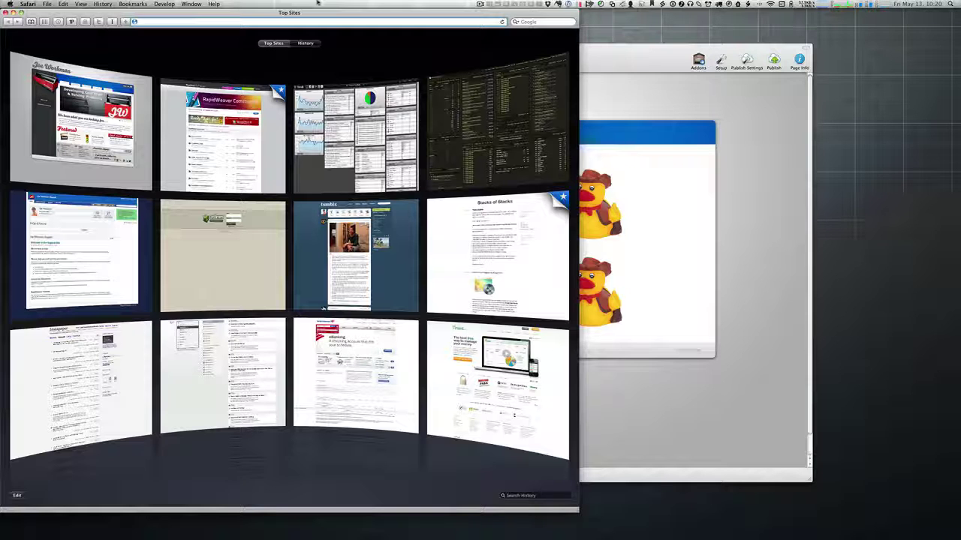
text(joeworkman.net)
key(Return)
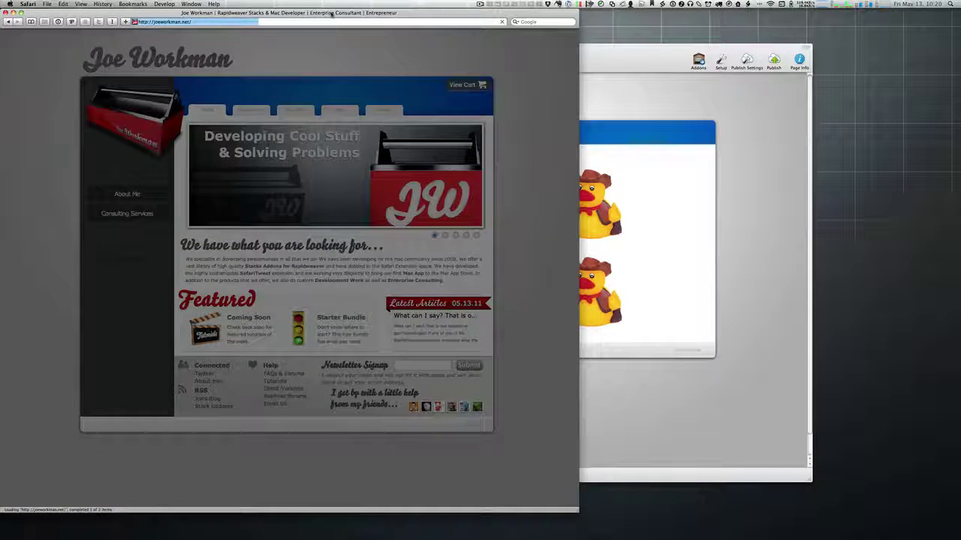
drag(332, 14, 534, 13)
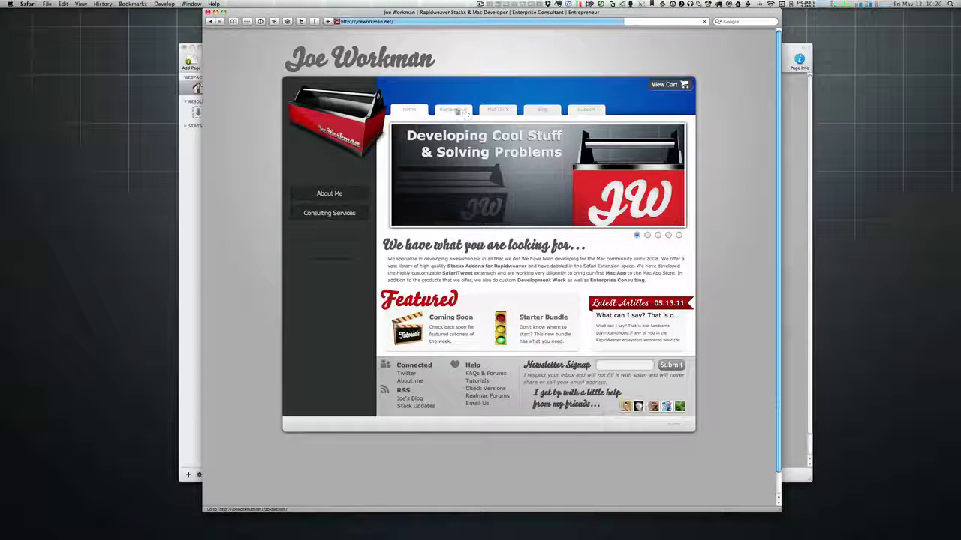
Step: Filter Rapidweaver stacks to Image, then open the Image Gallery stack's demo
click(457, 110)
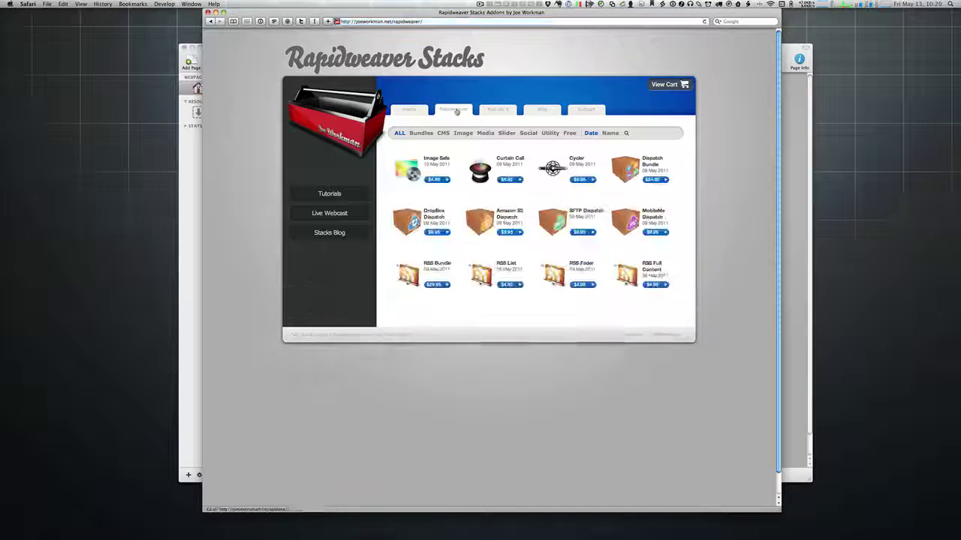
click(459, 133)
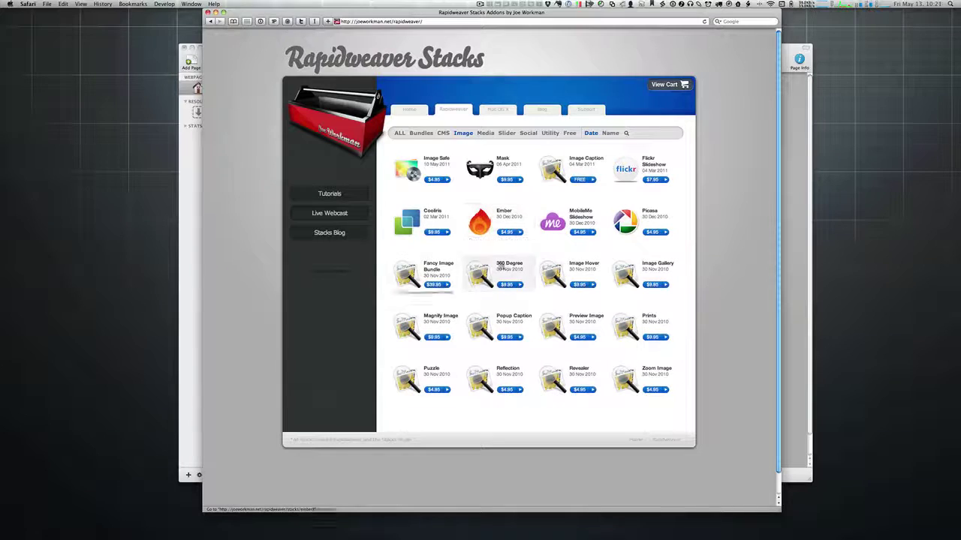
click(638, 272)
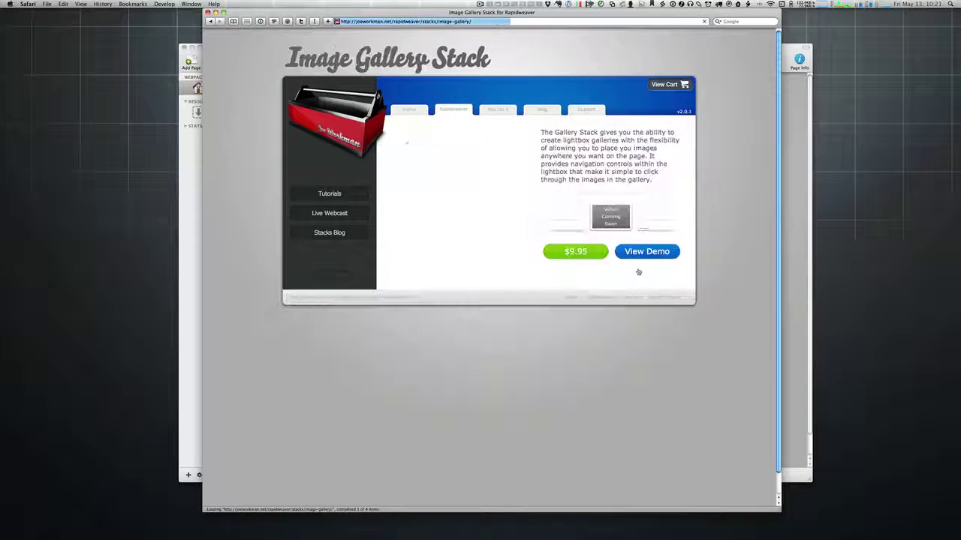
click(645, 254)
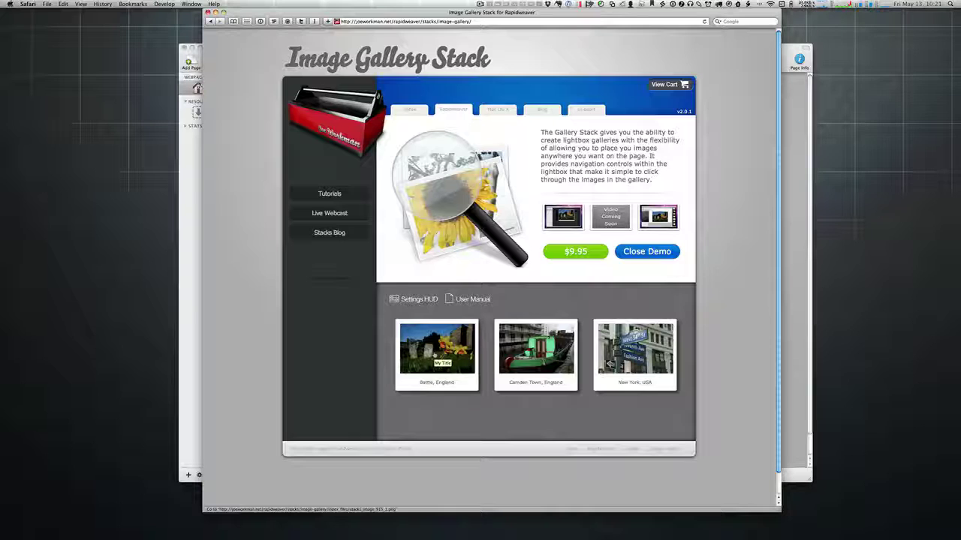
Step: Enlarge the first demo photo, close the lightbox, then reopen the Battle, England photo
click(433, 355)
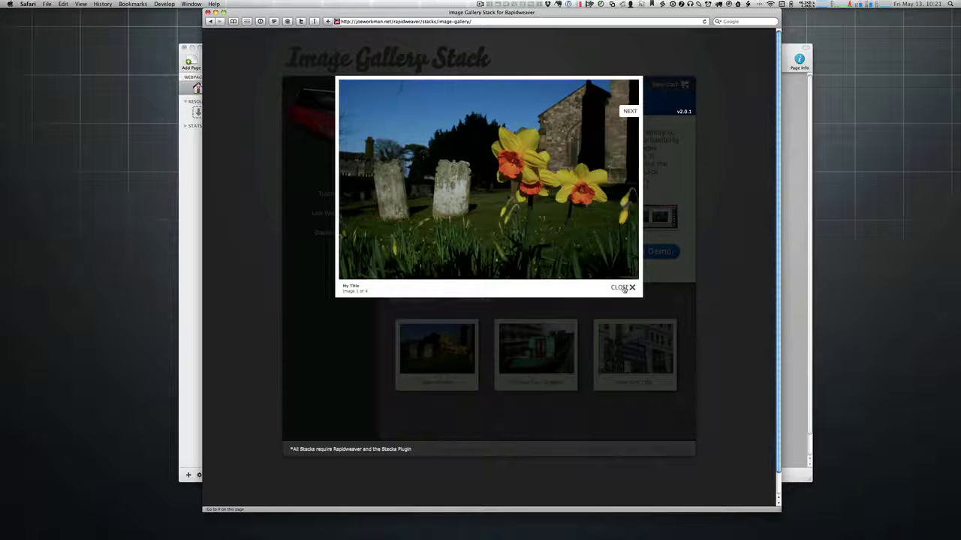
click(628, 288)
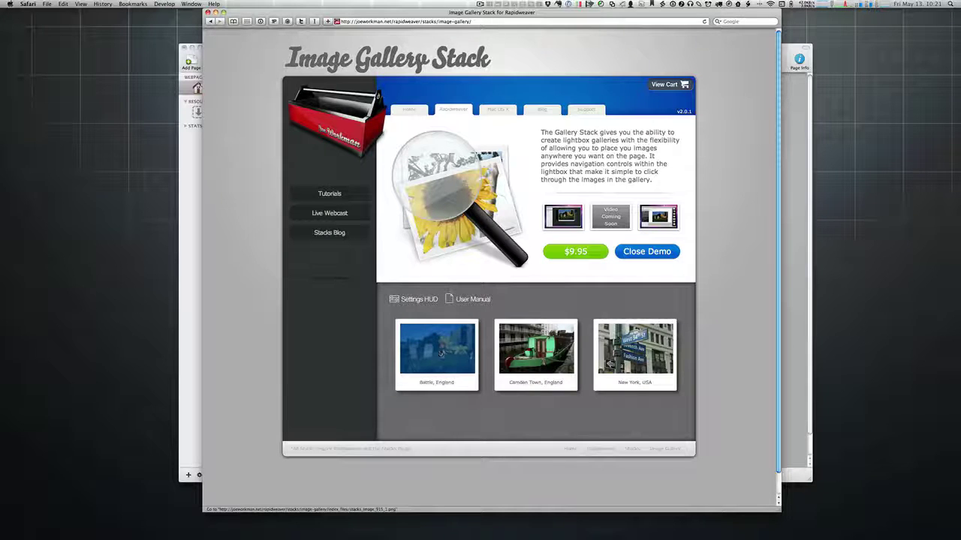
click(450, 351)
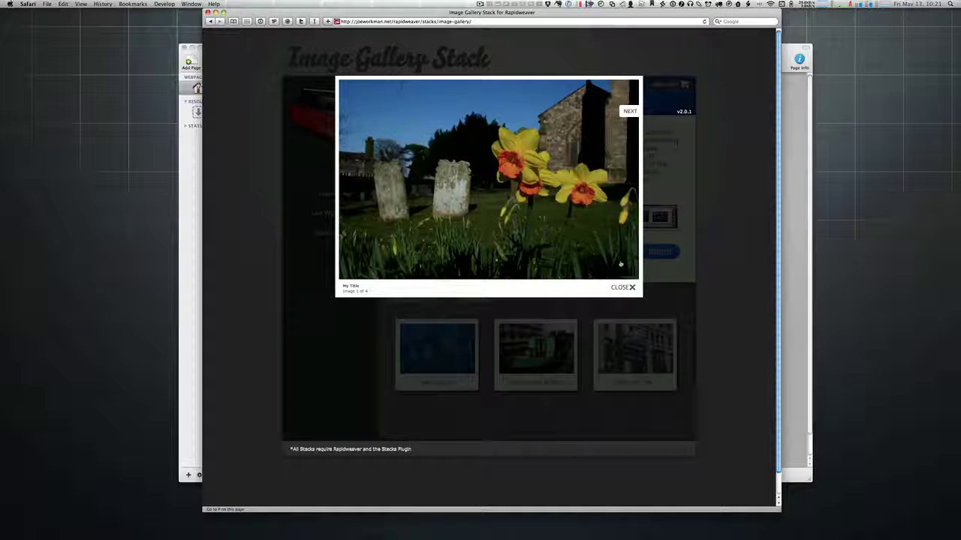
Step: Close the daffodil photo lightbox to return to the three-thumbnail gallery
click(622, 288)
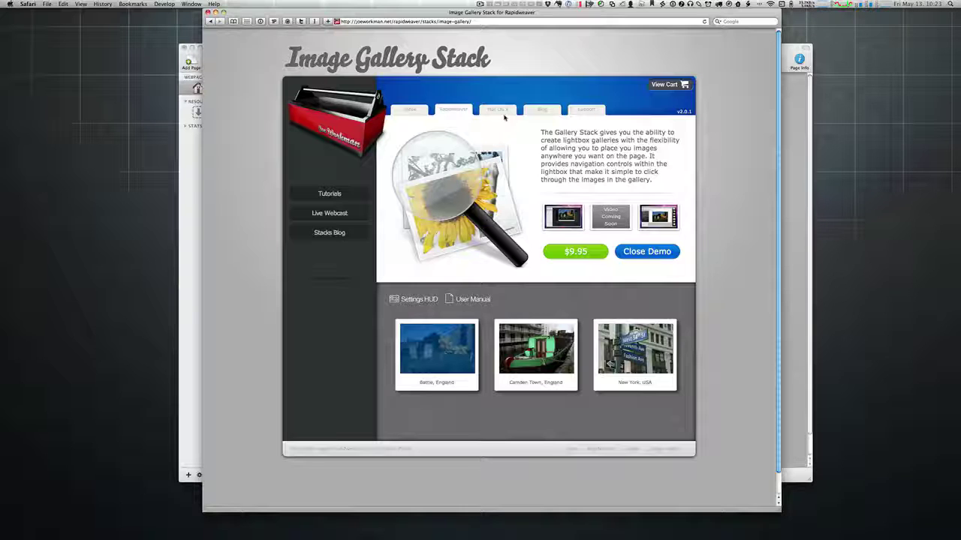
Step: Close Safari, return to RapidWeaver's edit mode, and delete both duck image stacks
click(208, 12)
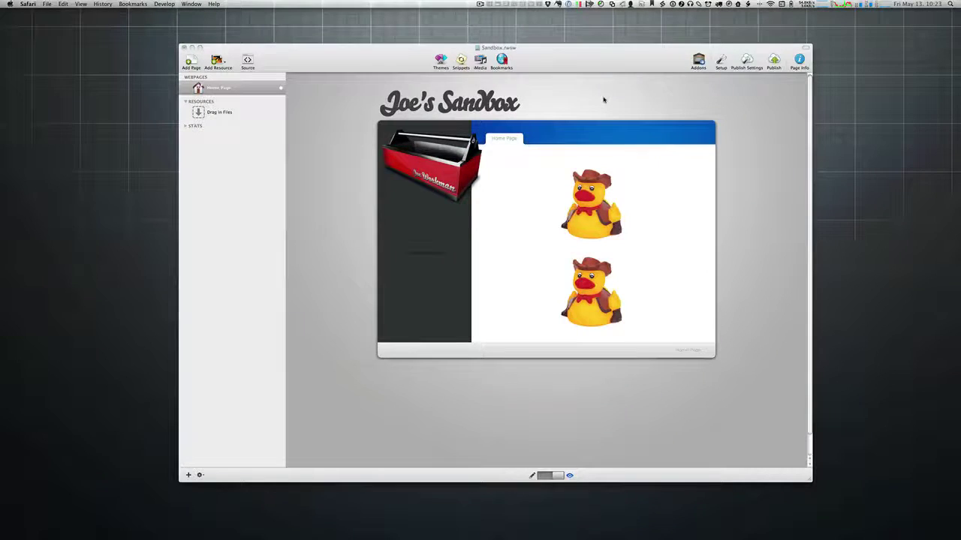
click(605, 98)
key(cmd+shift+p)
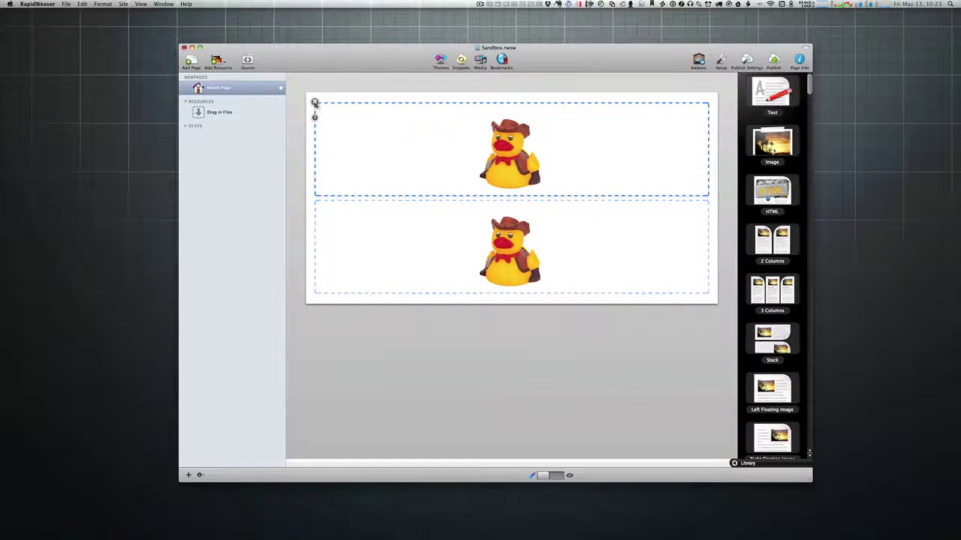
click(316, 101)
click(316, 101)
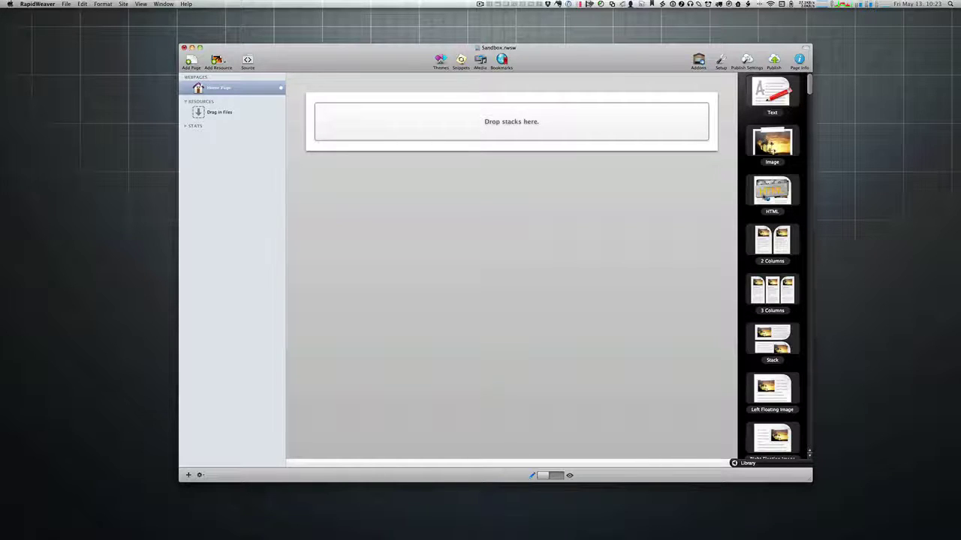
Step: Drag a Cycler stack from the Library onto the empty page
scroll(765, 210, down, 10)
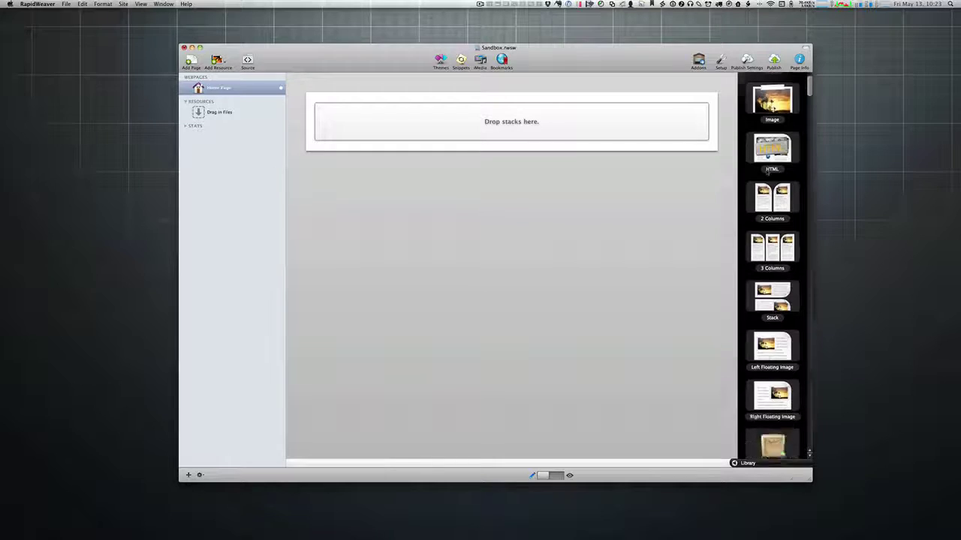
scroll(767, 216, up, 5)
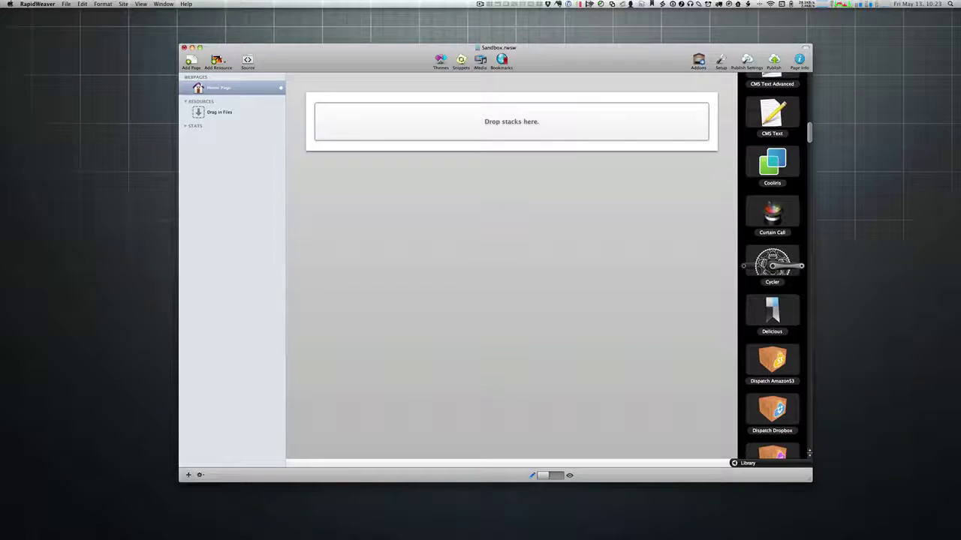
drag(772, 264, 567, 190)
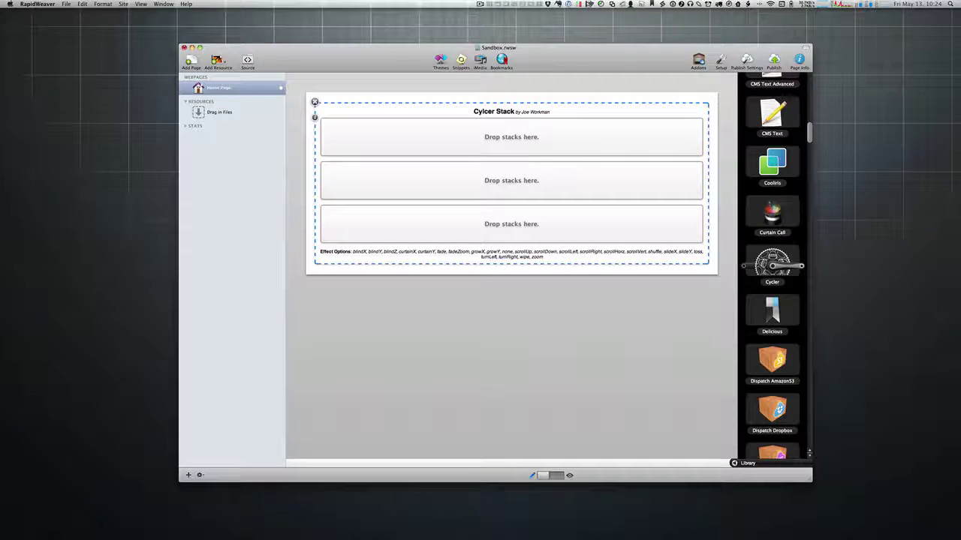
key(super+Tab)
key(super+n)
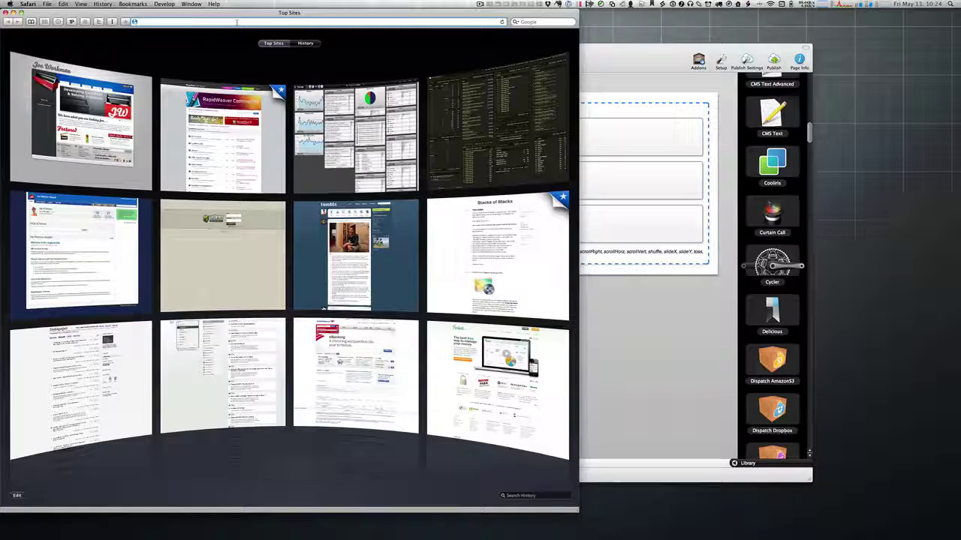
Step: Open the Joe Workman site from Safari's Top Sites to see its Premium Stacks slider
drag(332, 12, 449, 12)
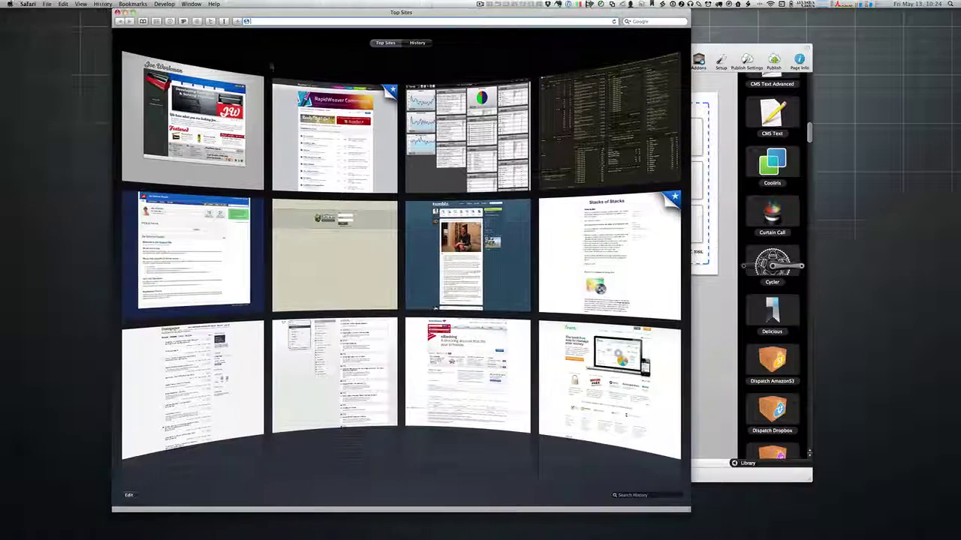
click(192, 127)
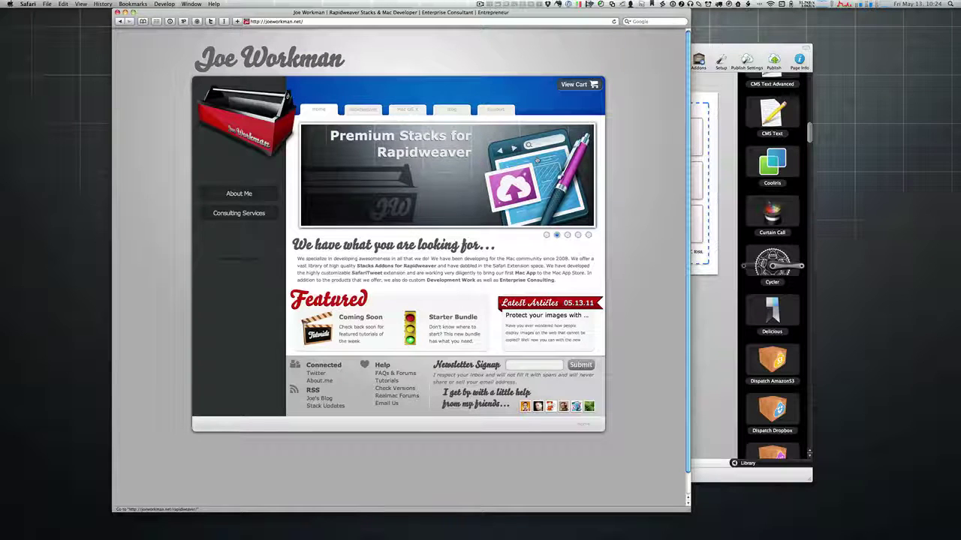
Step: Hide the Safari window to reveal the RapidWeaver Sandbox.rwsw Cycler page
double_click(506, 13)
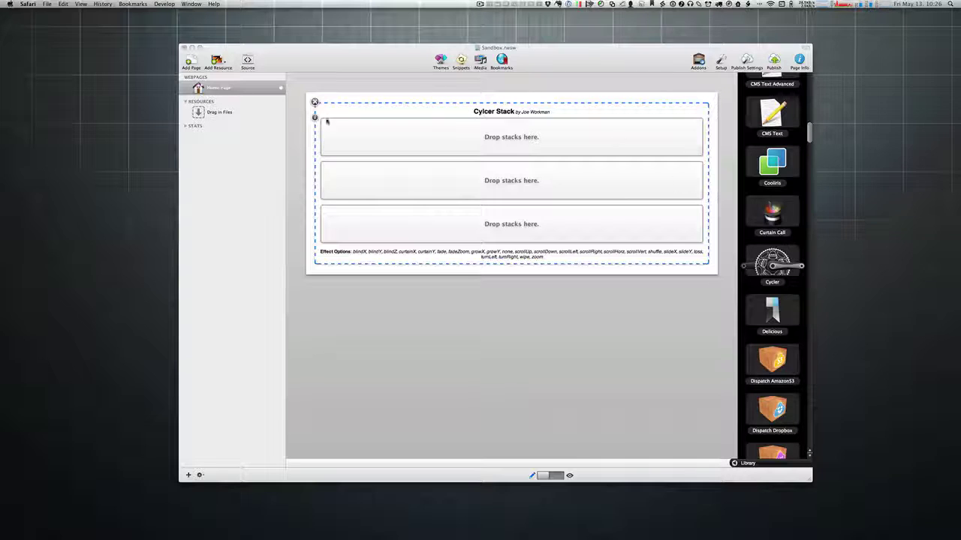
Step: Fill the first Cycler slide with a 3 Columns stack holding three duck images
scroll(781, 131, up, 10)
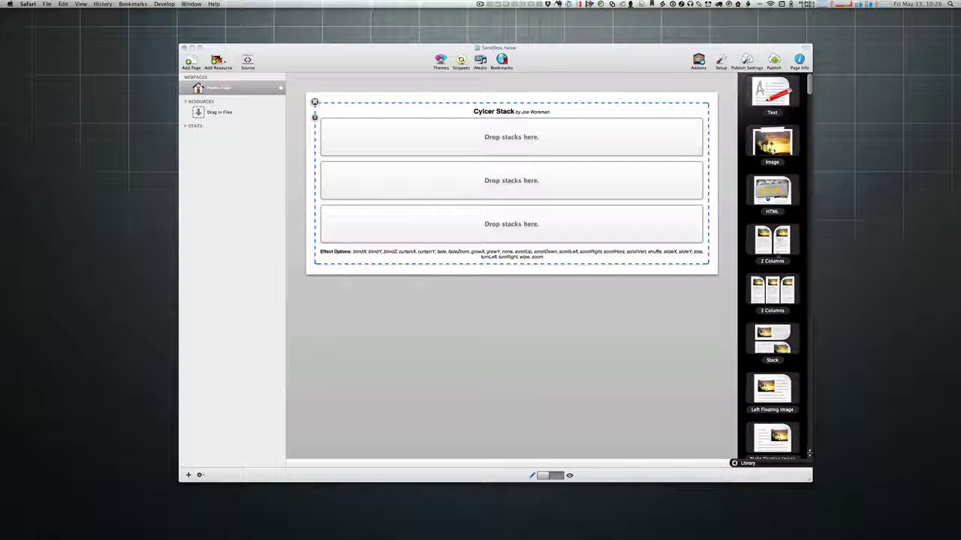
drag(777, 284, 580, 150)
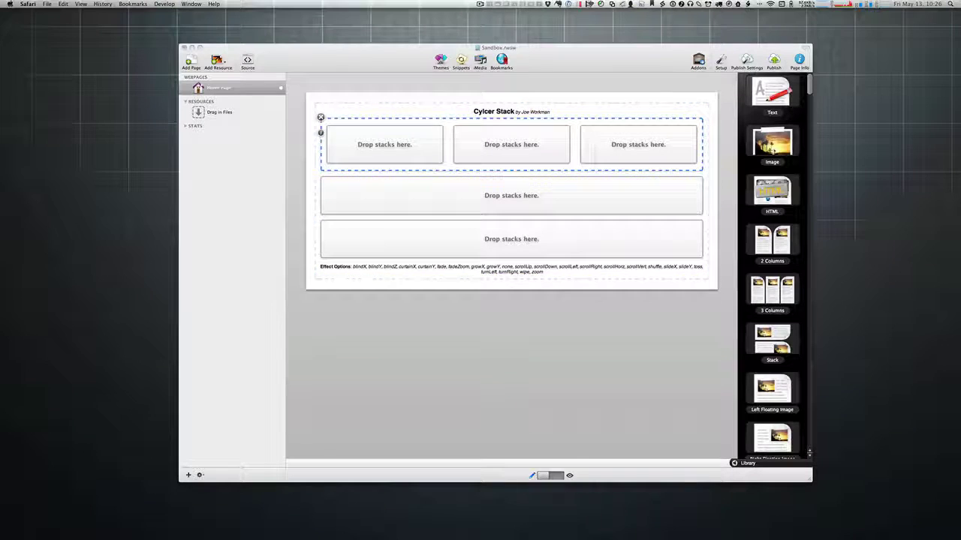
drag(772, 143, 613, 152)
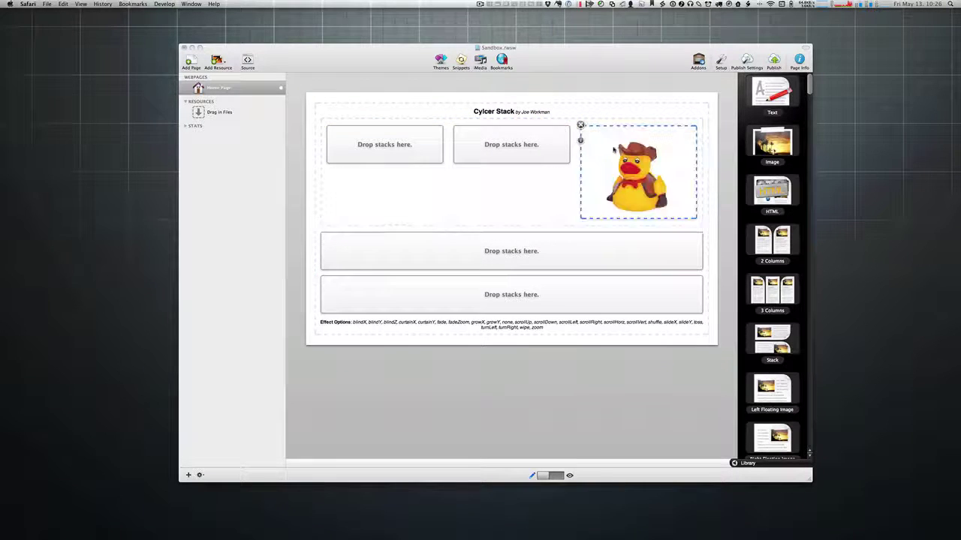
click(513, 149)
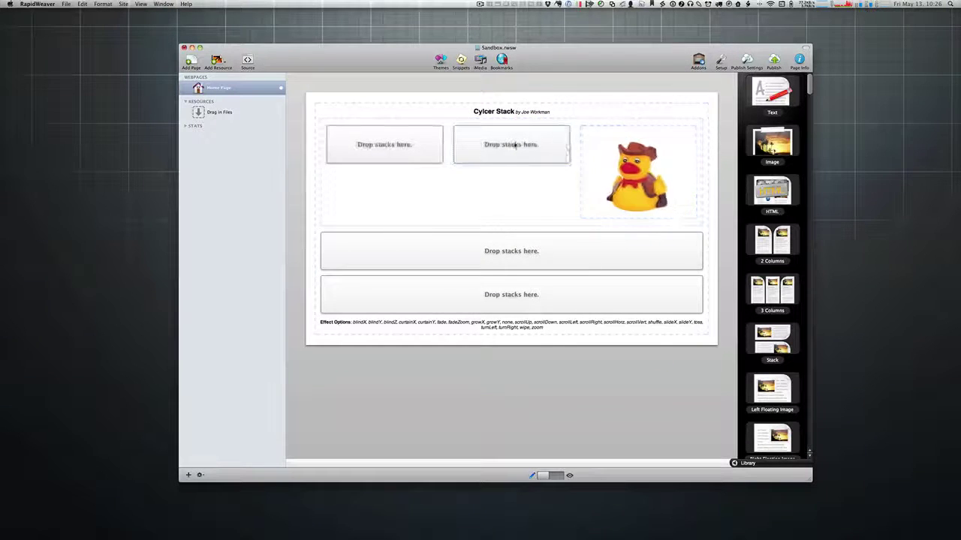
drag(607, 163, 432, 159)
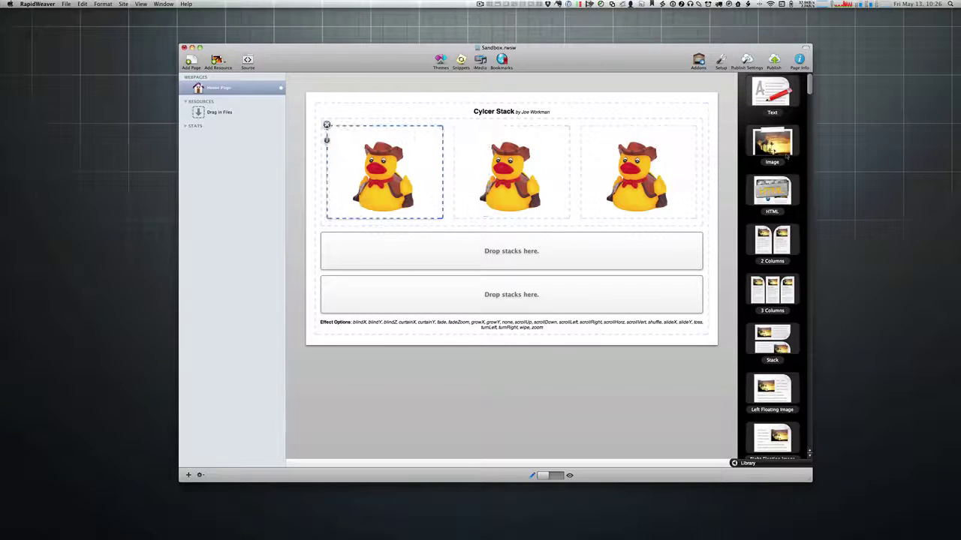
Step: Add a Left Floating Image stack as the second slide with the RSS image from Finder
scroll(778, 294, down, 1)
scroll(778, 294, down, 1)
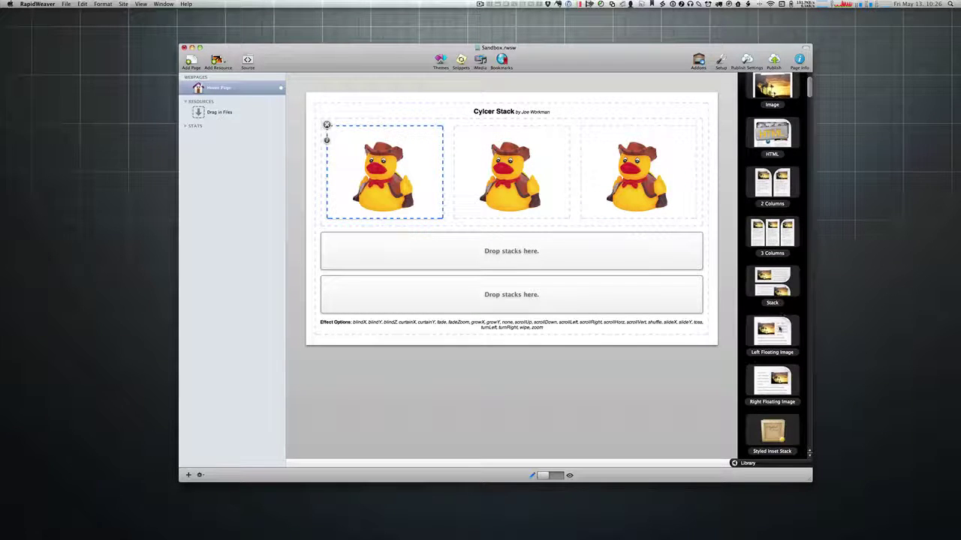
drag(773, 330, 605, 266)
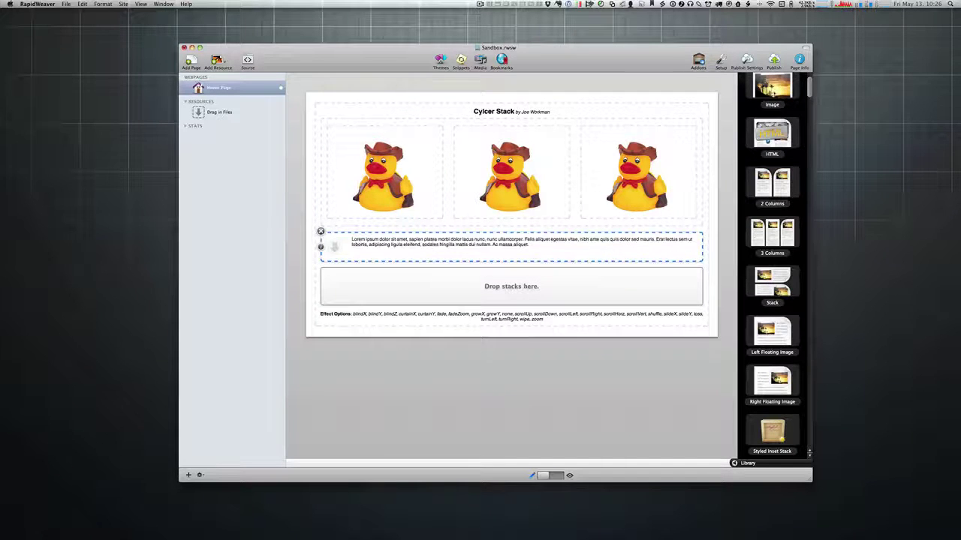
key(super+Tab)
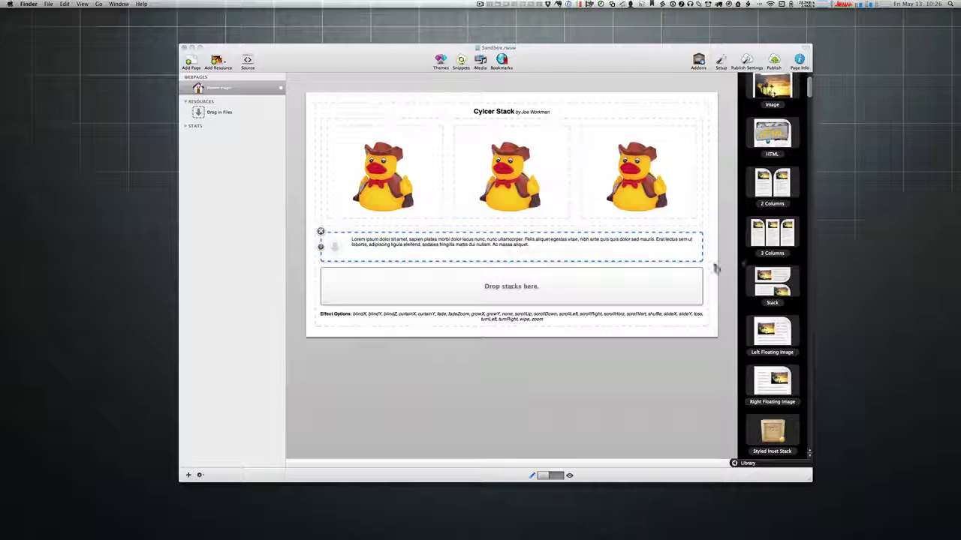
drag(348, 238, 336, 248)
click(533, 303)
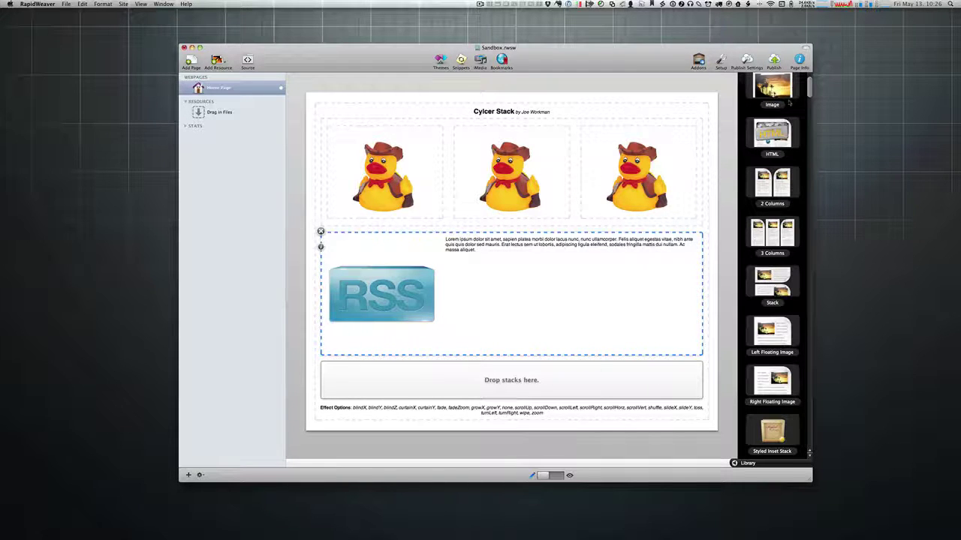
Step: Add a Text stack as the third slide and preview the page
scroll(776, 91, up, 2)
drag(776, 91, 555, 390)
click(597, 316)
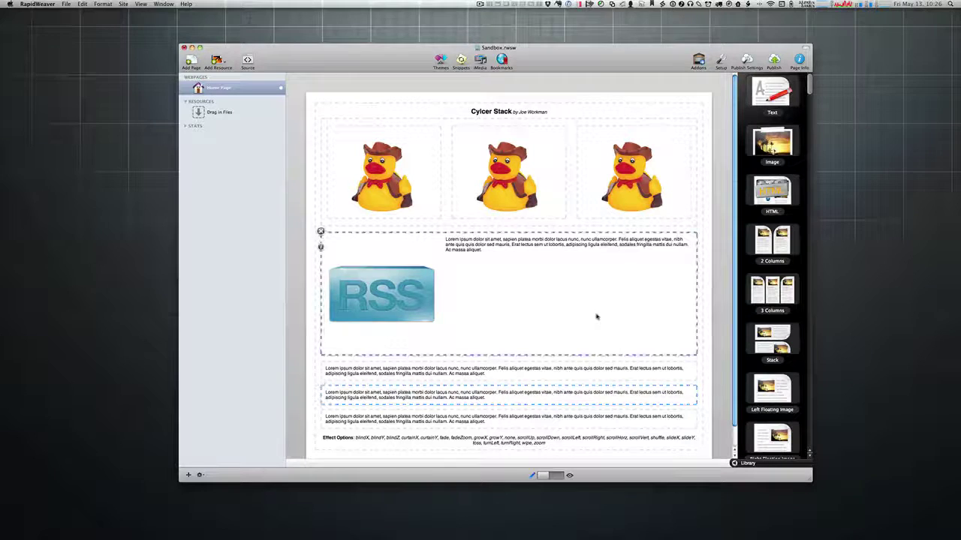
key(super+r)
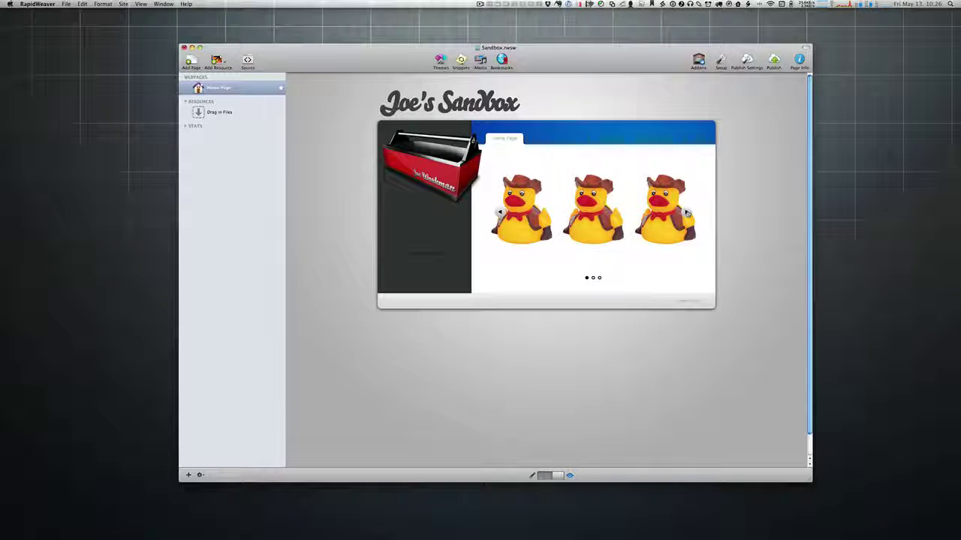
click(686, 214)
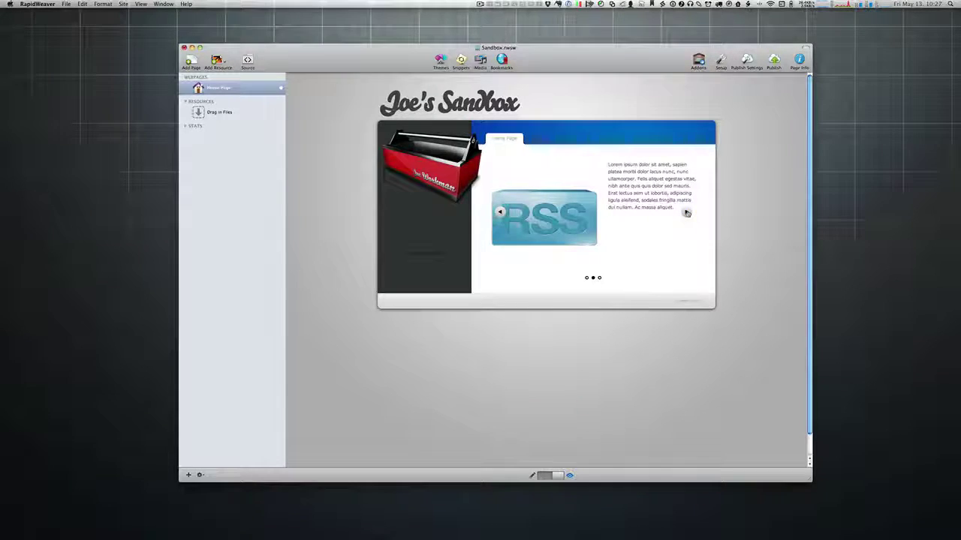
click(686, 213)
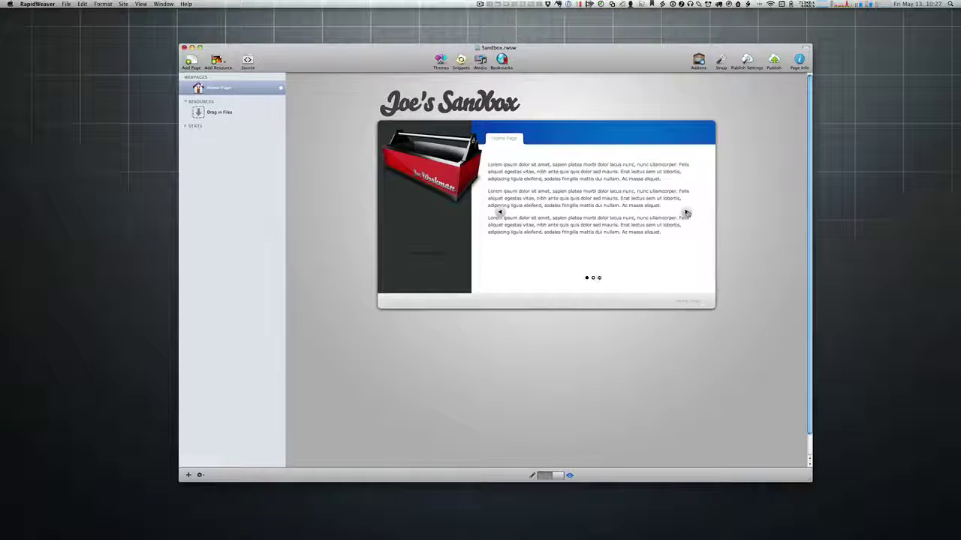
click(686, 213)
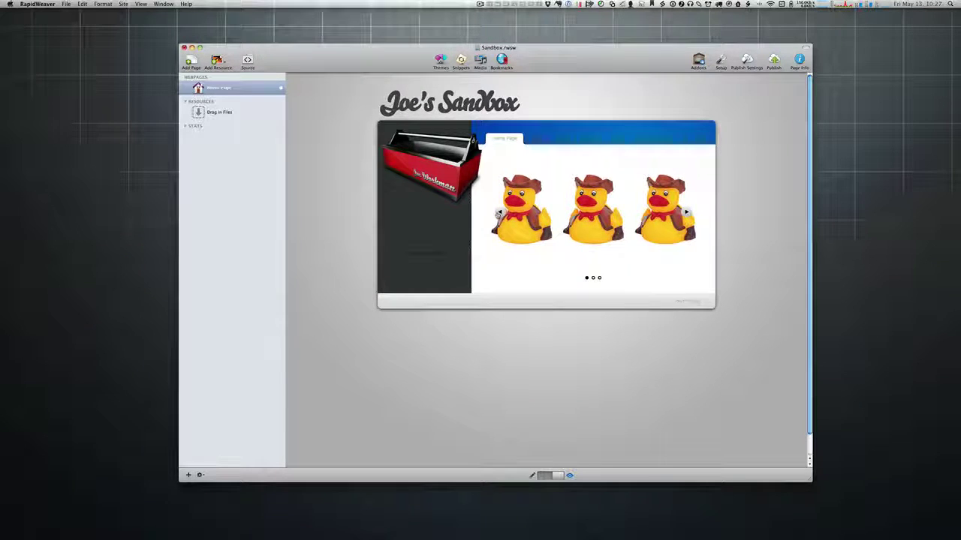
click(686, 213)
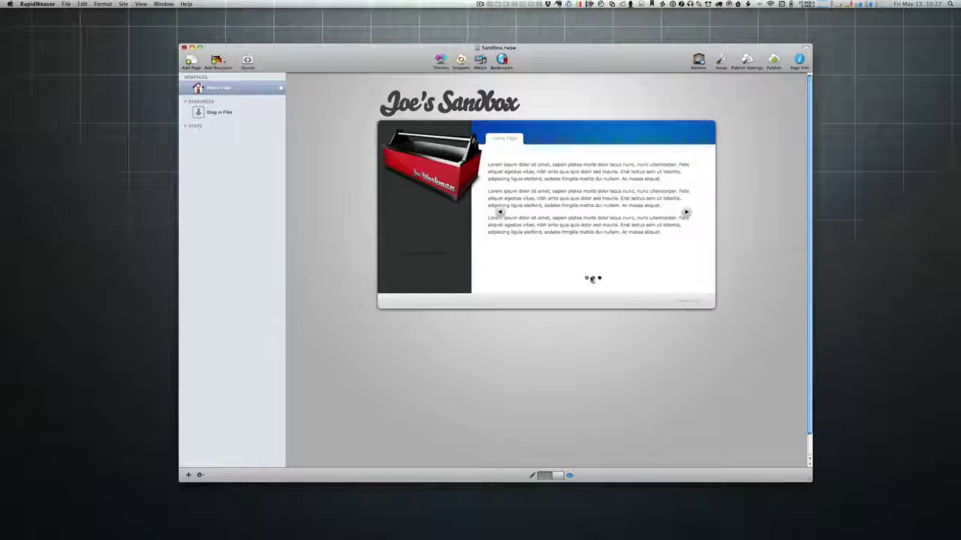
click(593, 279)
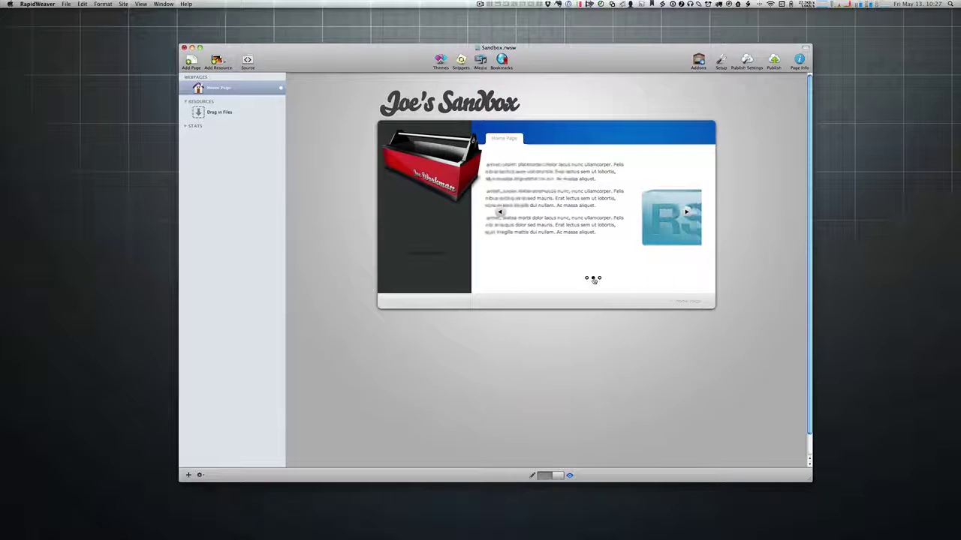
click(600, 278)
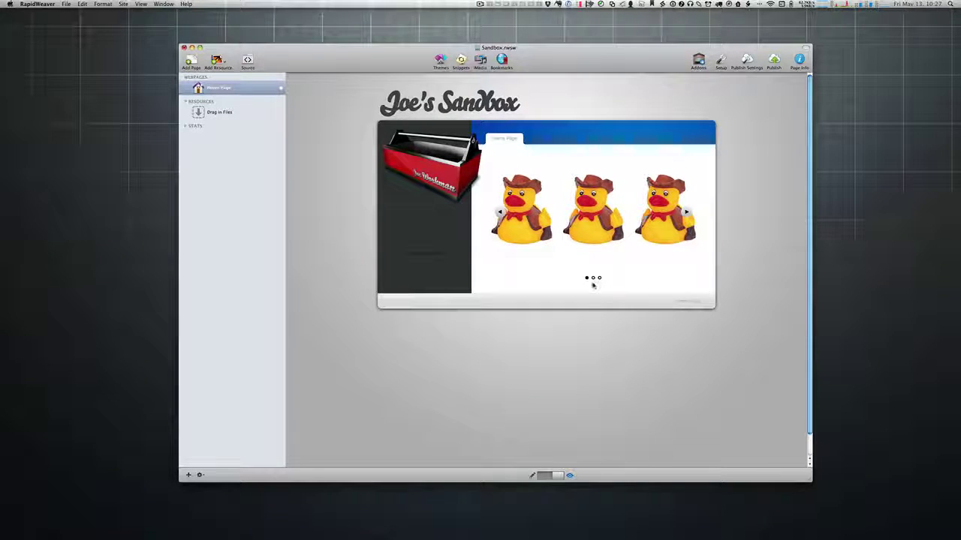
click(593, 278)
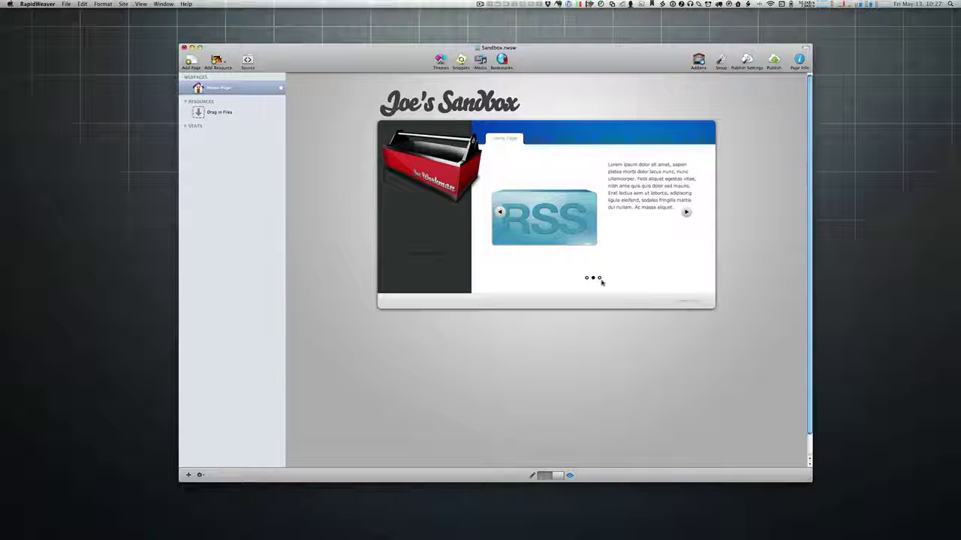
click(598, 279)
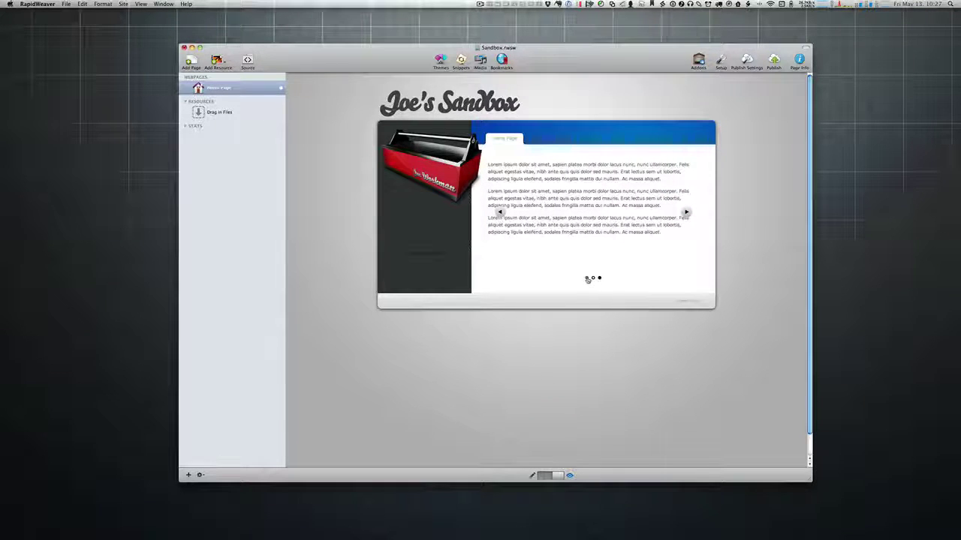
click(593, 278)
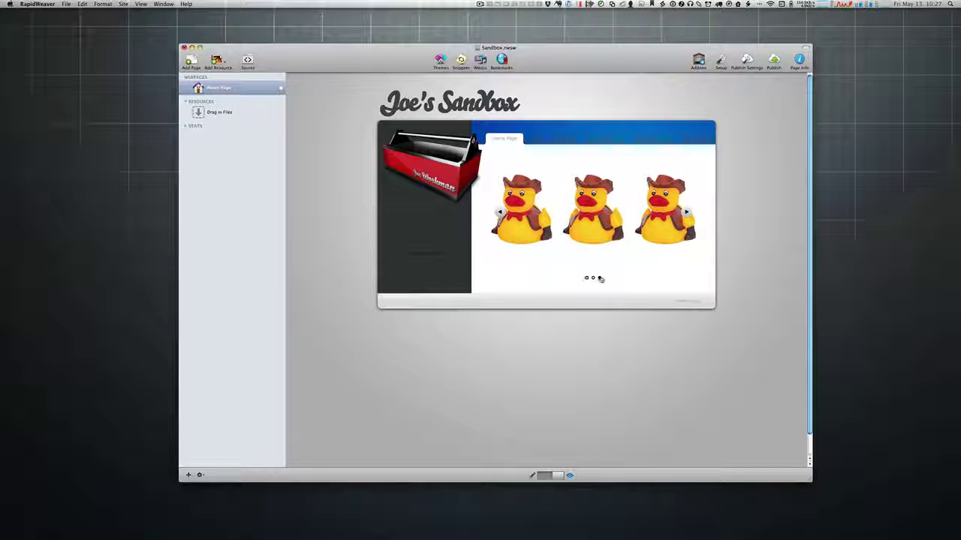
click(599, 279)
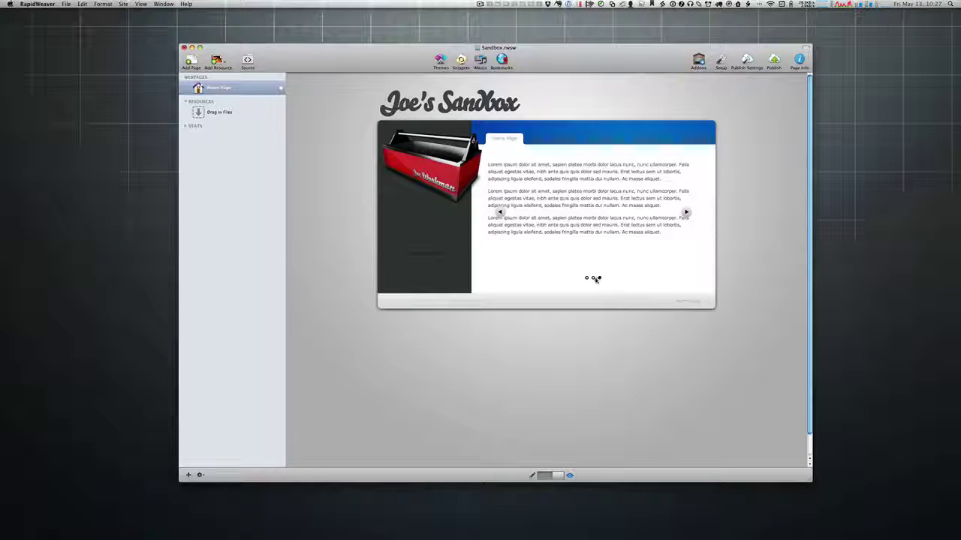
click(685, 212)
click(685, 213)
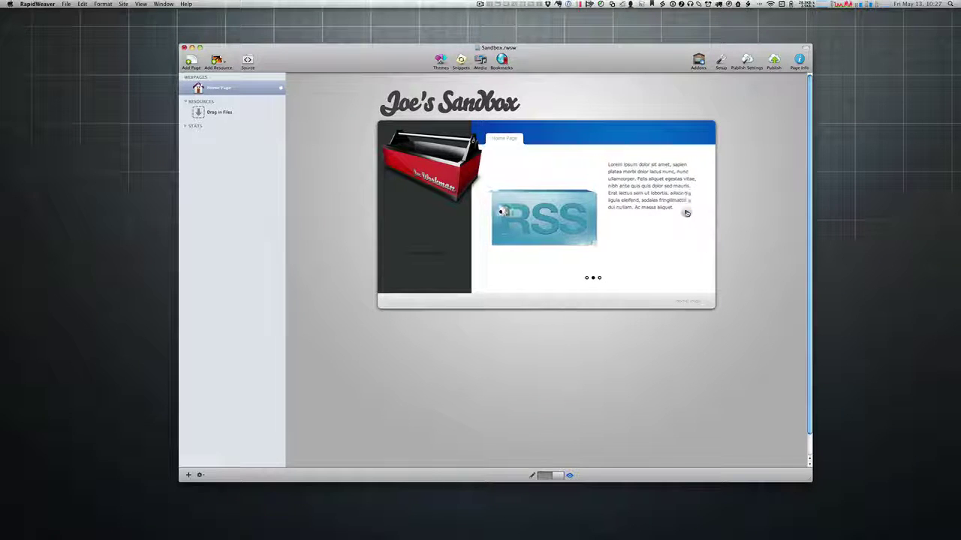
click(685, 212)
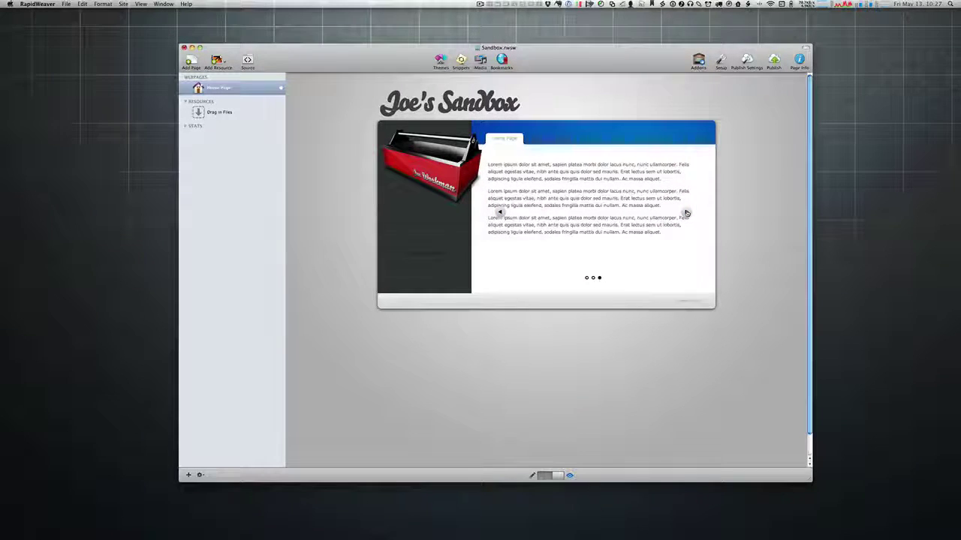
click(686, 213)
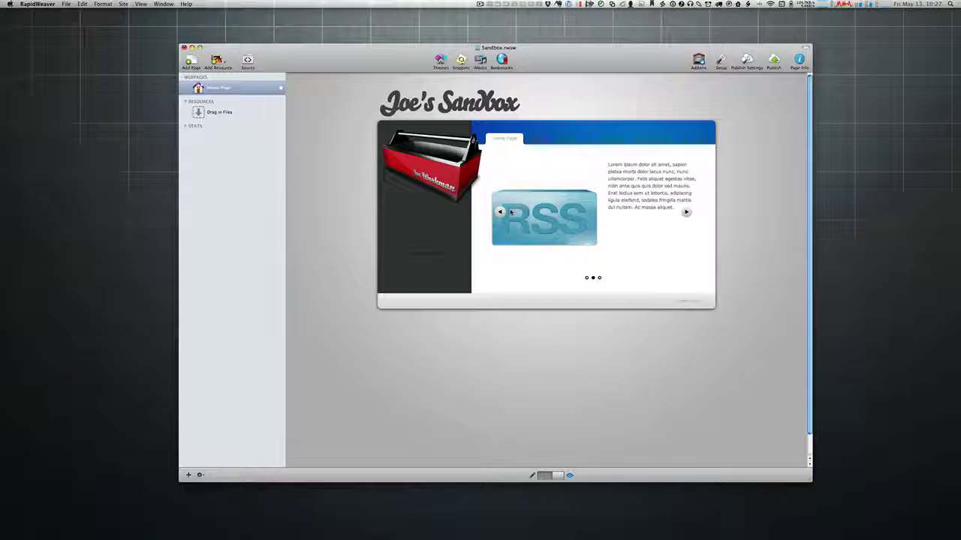
Step: In edit mode, replace the Cycler's scrollHorz effect with blindX, blindY and blindZ
key(super+shift+p)
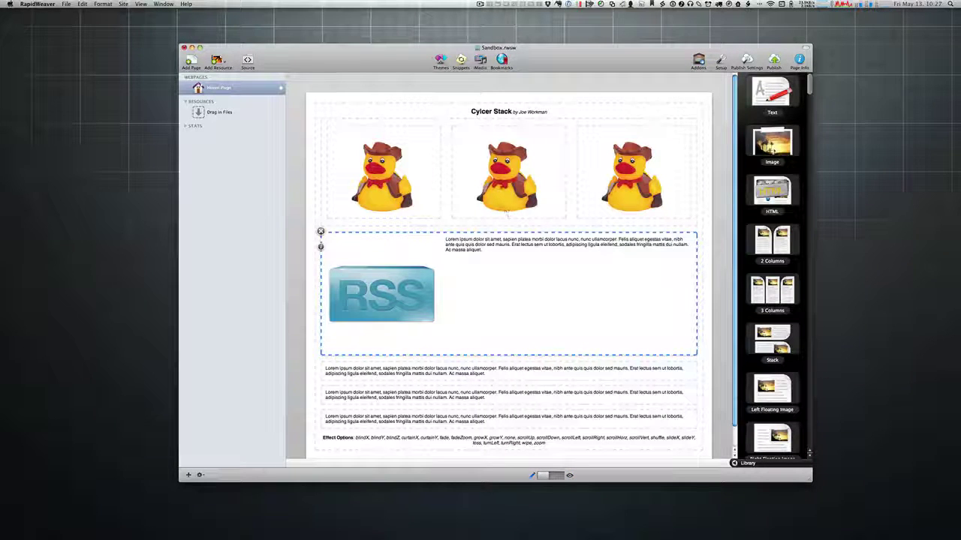
click(321, 112)
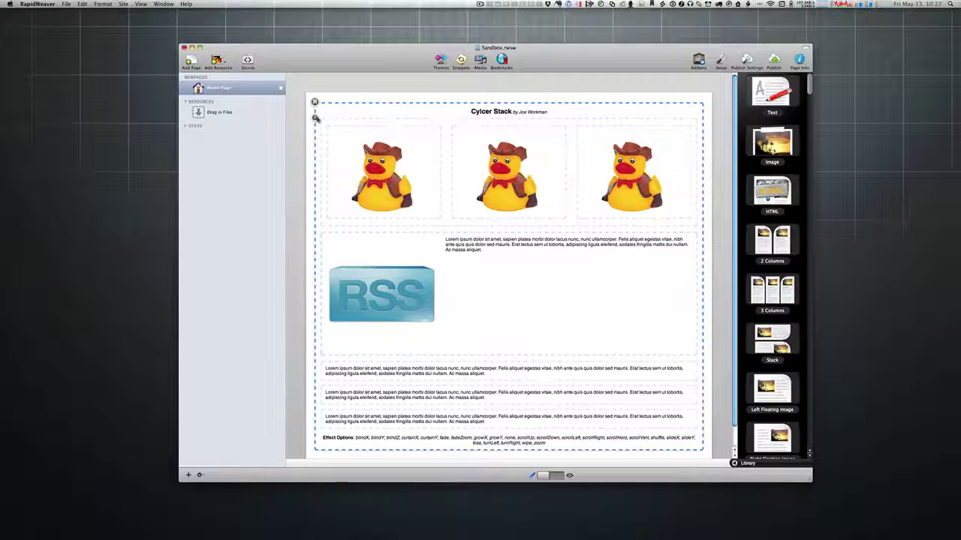
click(315, 117)
drag(260, 116, 308, 97)
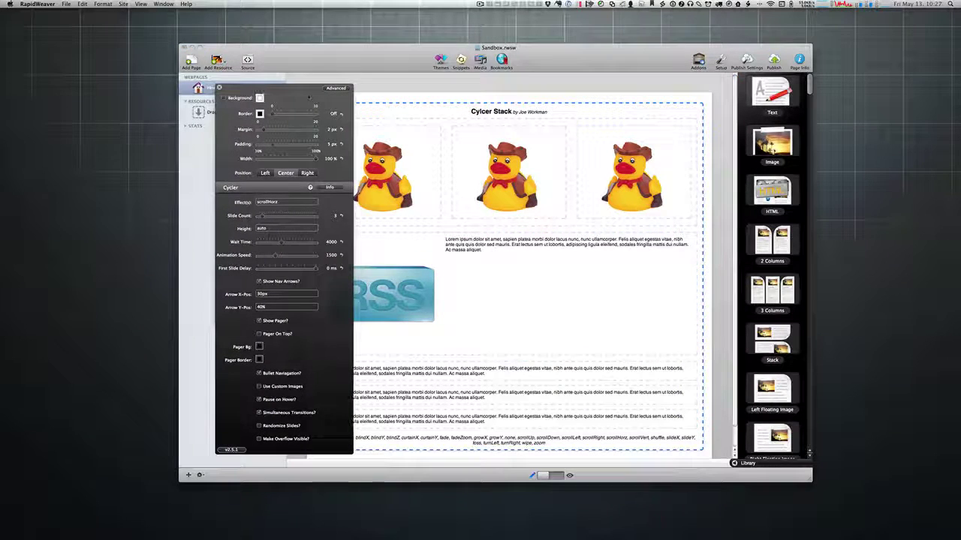
scroll(498, 331, down, 3)
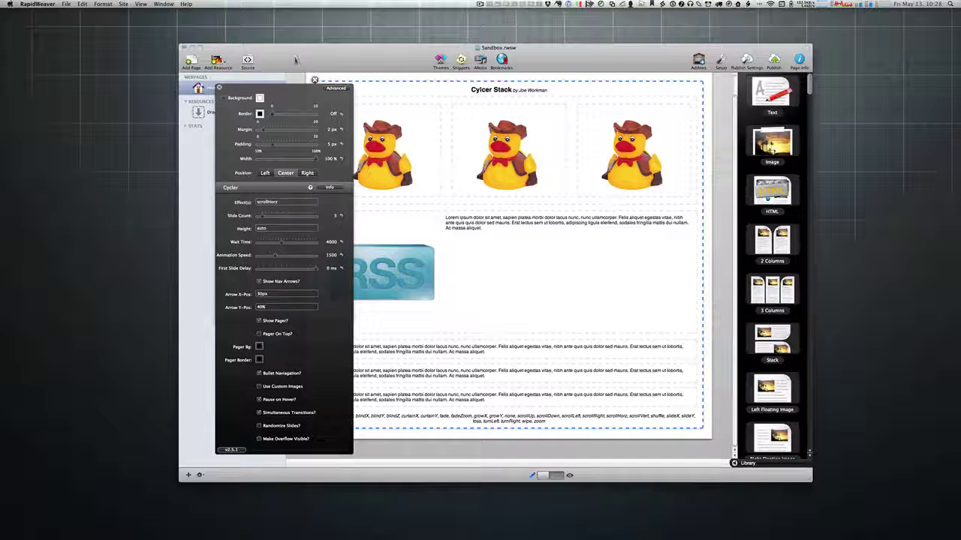
drag(295, 94, 254, 93)
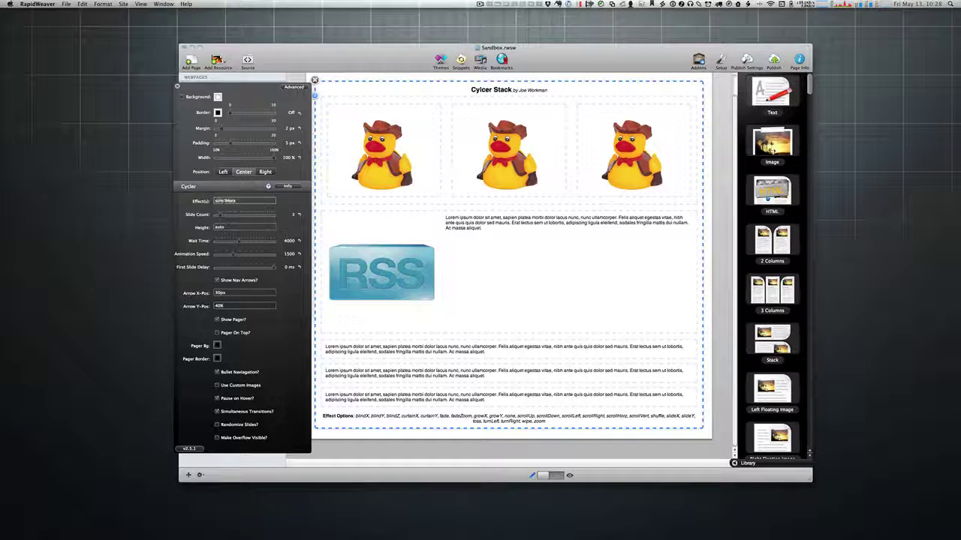
double_click(228, 201)
text(flindX,blindY,blindZ)
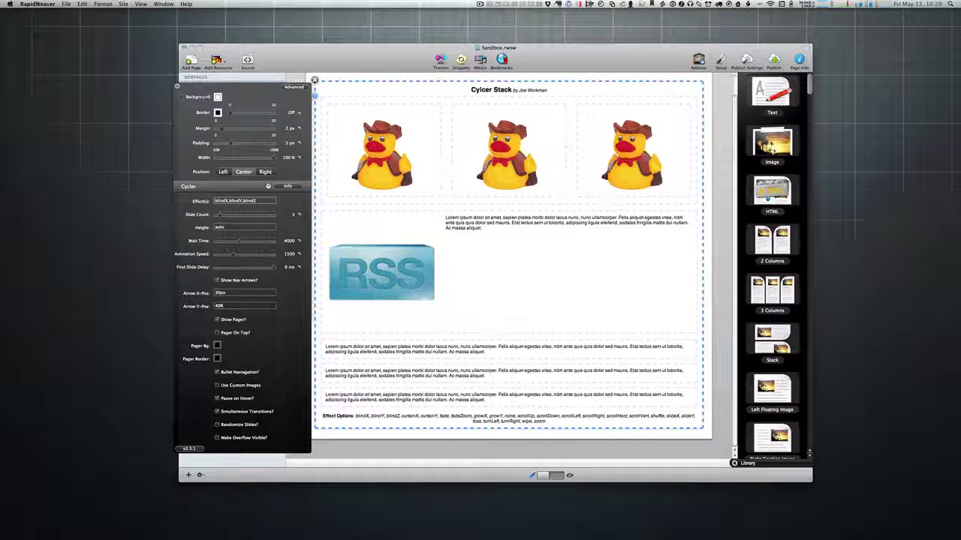
click(177, 87)
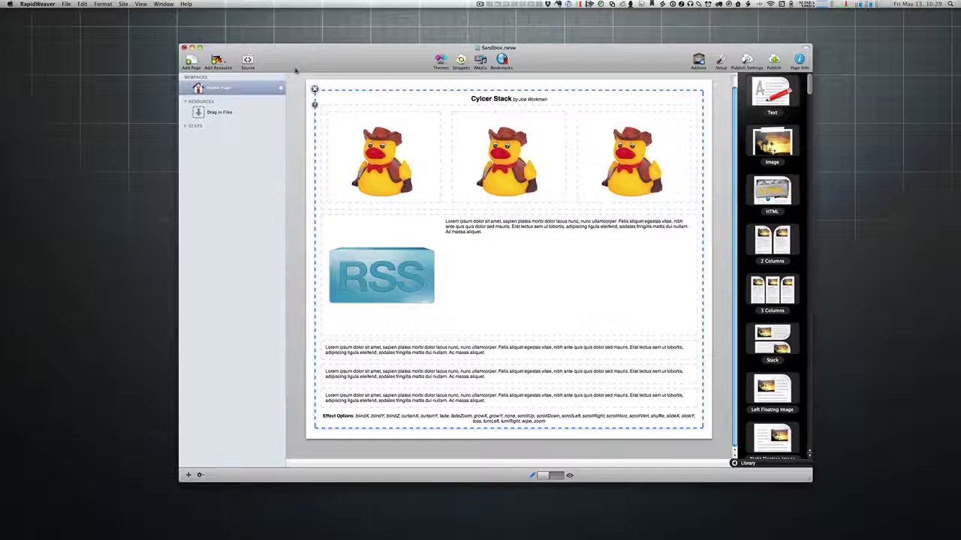
Step: Preview the slider with the new blind effects, then launch Safari
key(super+shift+p)
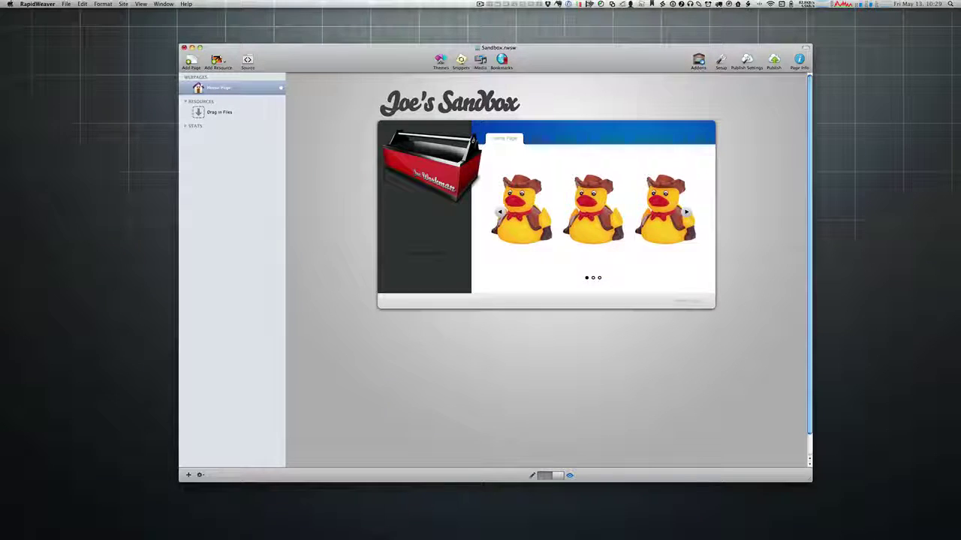
key(super+space)
text(safari)
key(Return)
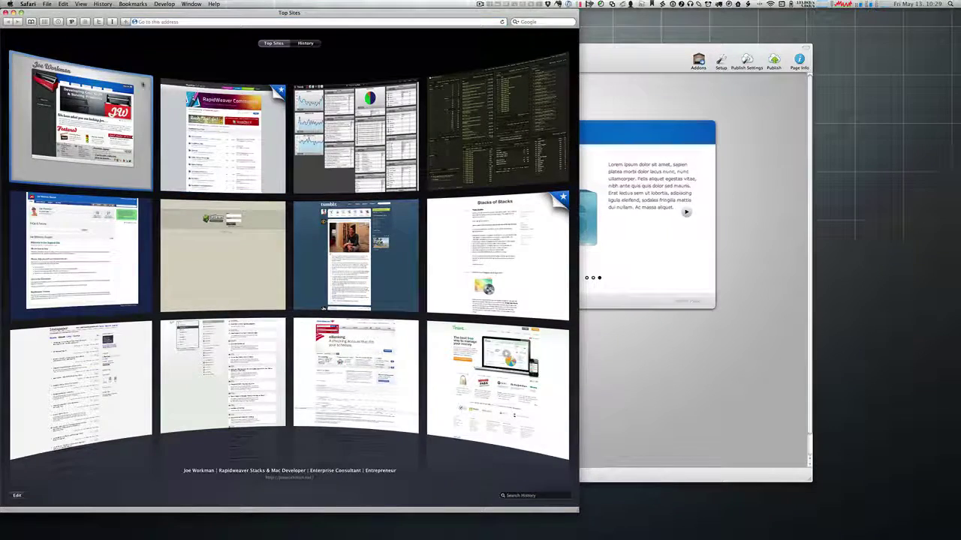
Step: Load joeworkman.net/rapidweaver/stacks/cycler/, expand its demo, then put Safari away
click(84, 143)
text(rapidweaver/)
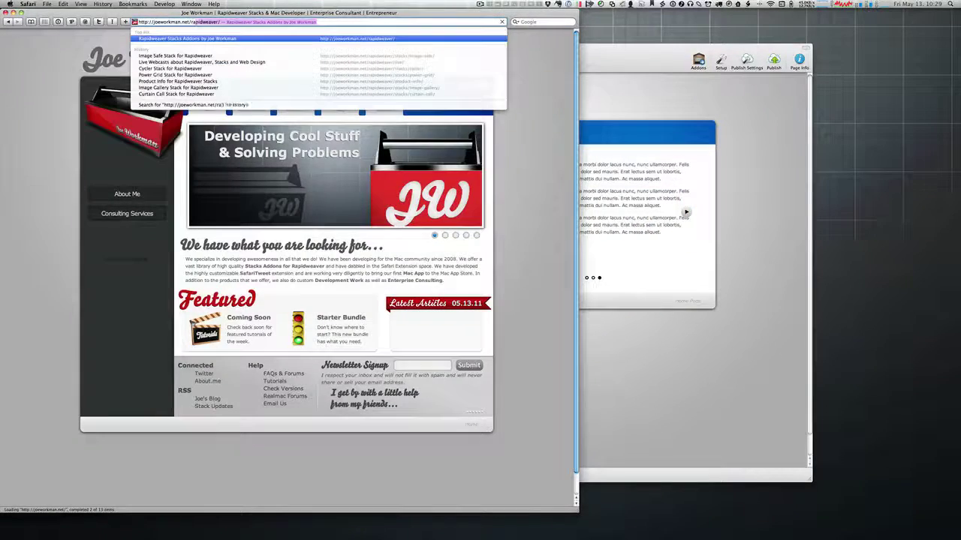
text(stacks/image-safe/)
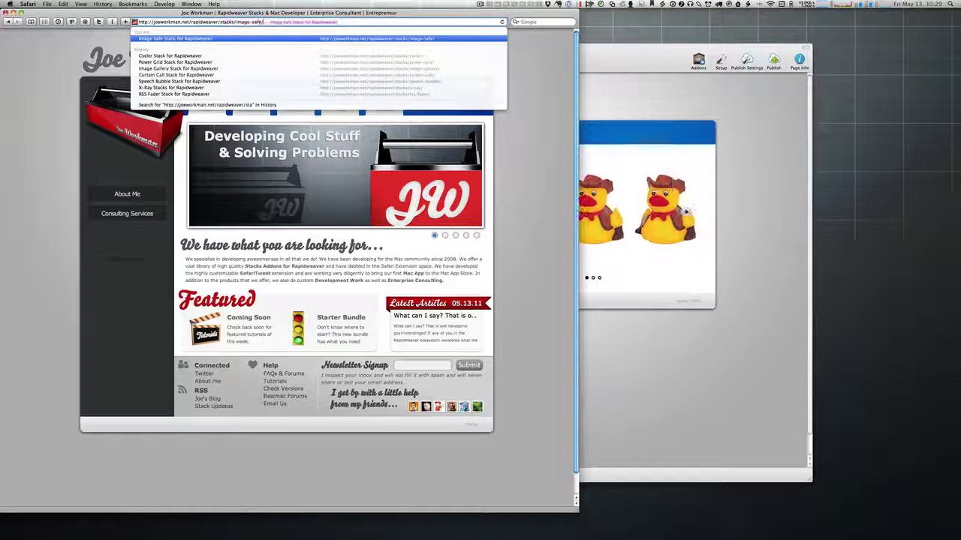
key(Right)
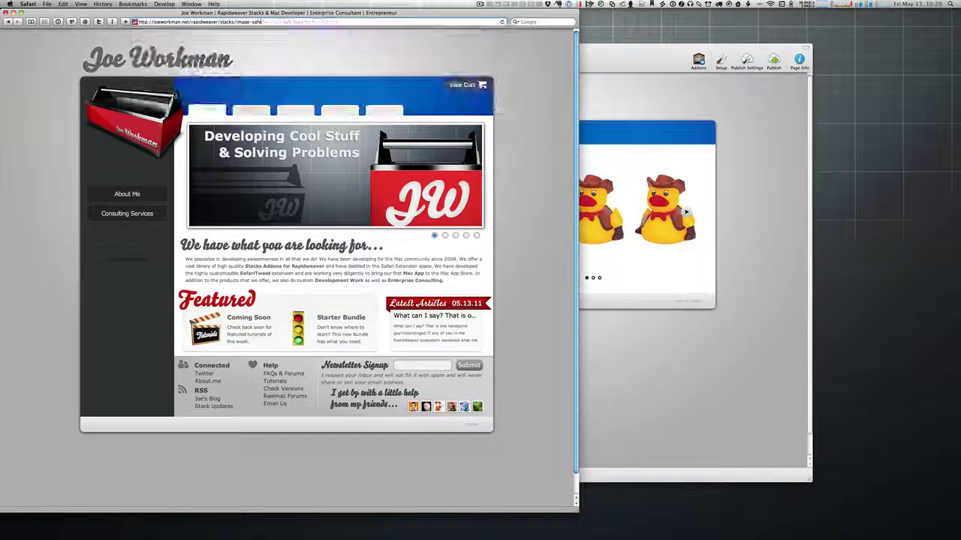
key(BackSpace)
key(BackSpace)
key(BackSpace)
key(BackSpace)
key(BackSpace)
key(BackSpace)
key(BackSpace)
key(BackSpace)
key(BackSpace)
key(BackSpace)
key(BackSpace)
text(cycler/)
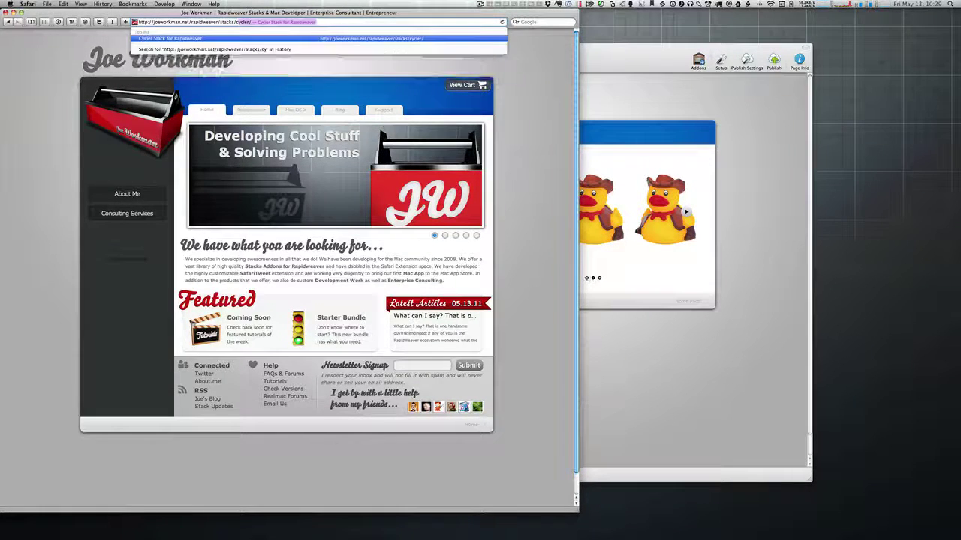
key(Return)
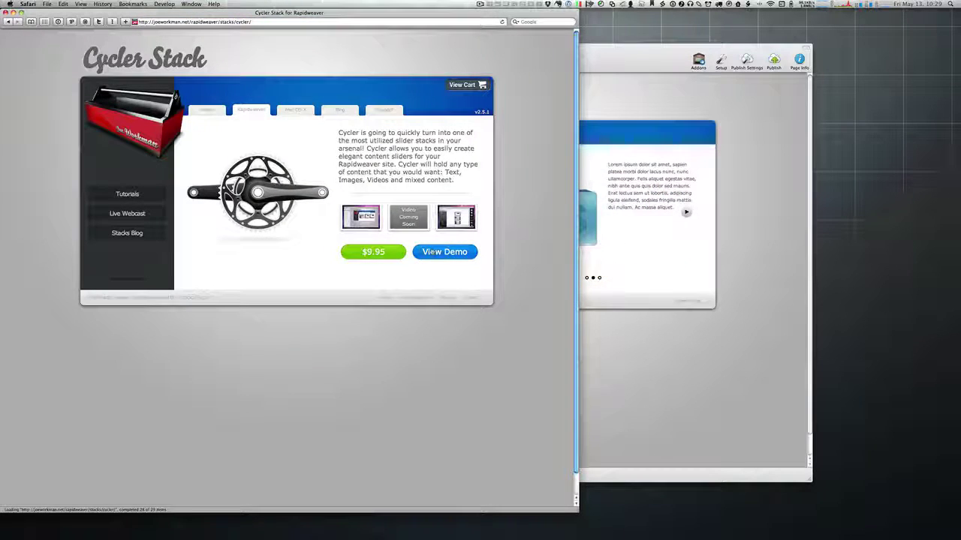
click(446, 254)
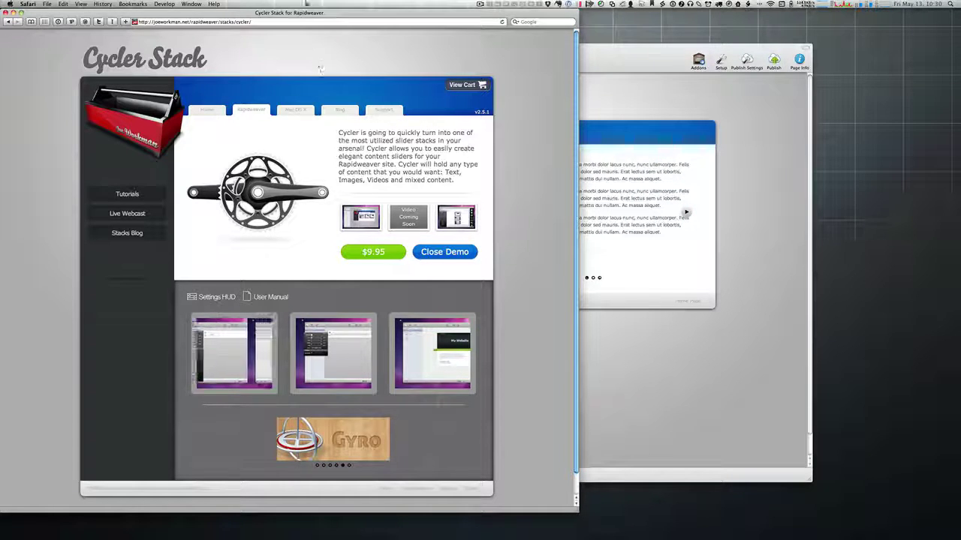
double_click(305, 15)
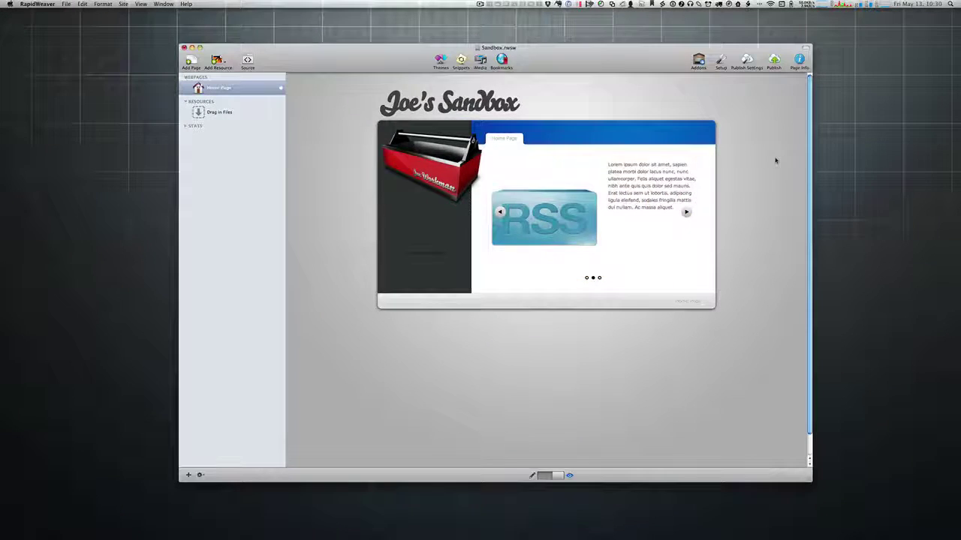
Step: In edit mode, open the Cycler settings and try a higher slide count
key(super+shift+p)
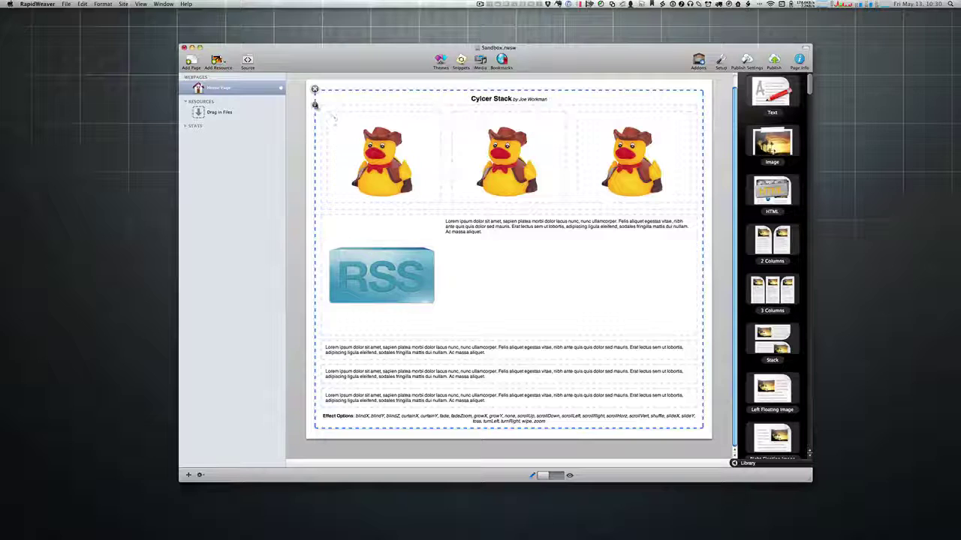
click(315, 104)
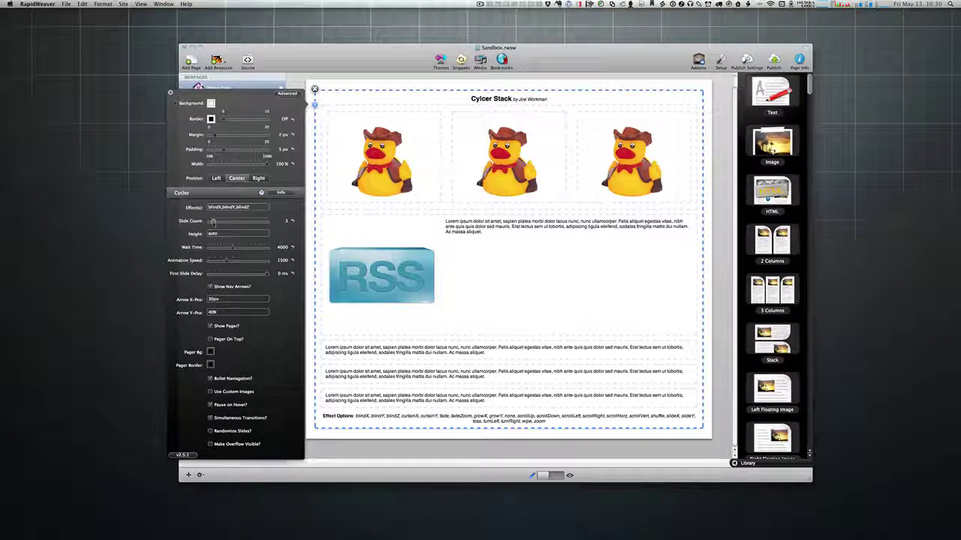
drag(213, 221, 221, 220)
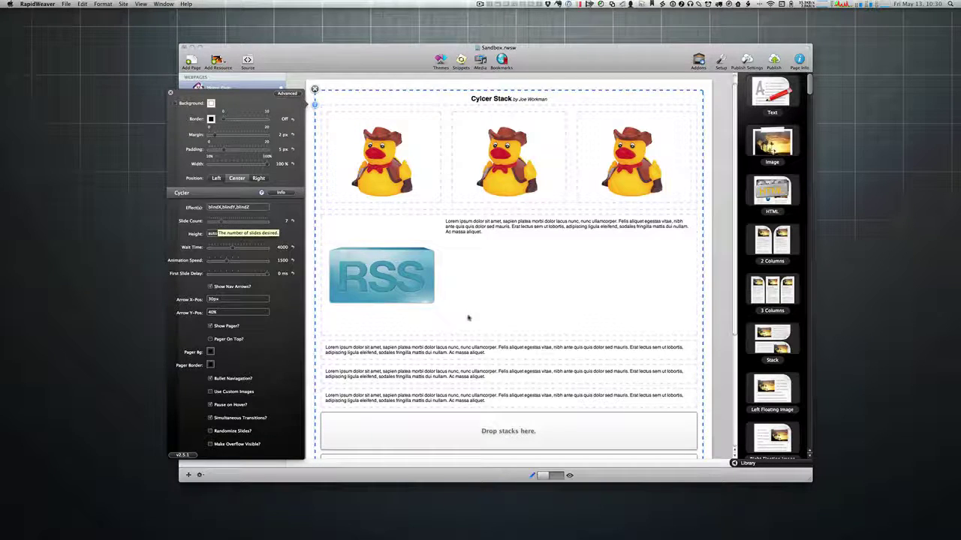
scroll(467, 318, down, 1)
scroll(468, 318, down, 5)
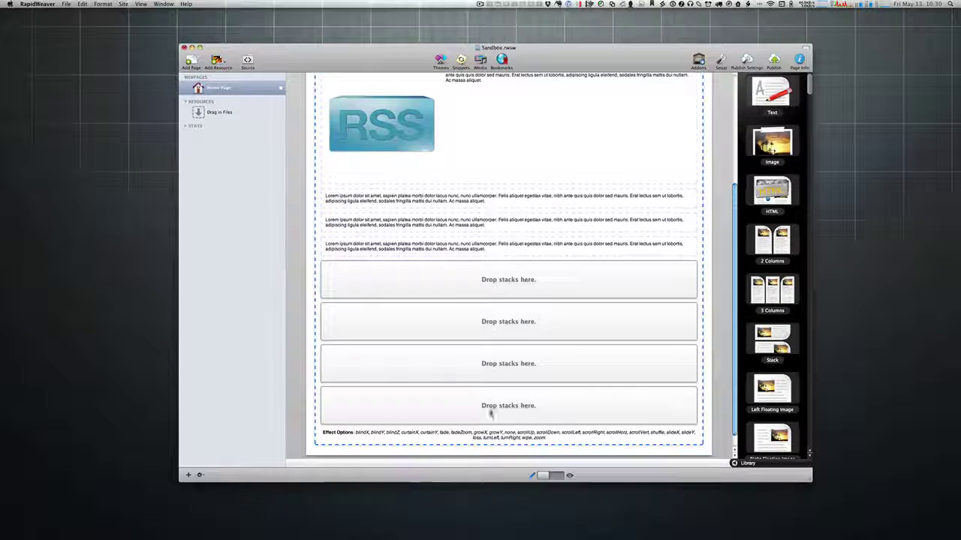
scroll(488, 295, up, 5)
scroll(499, 379, down, 3)
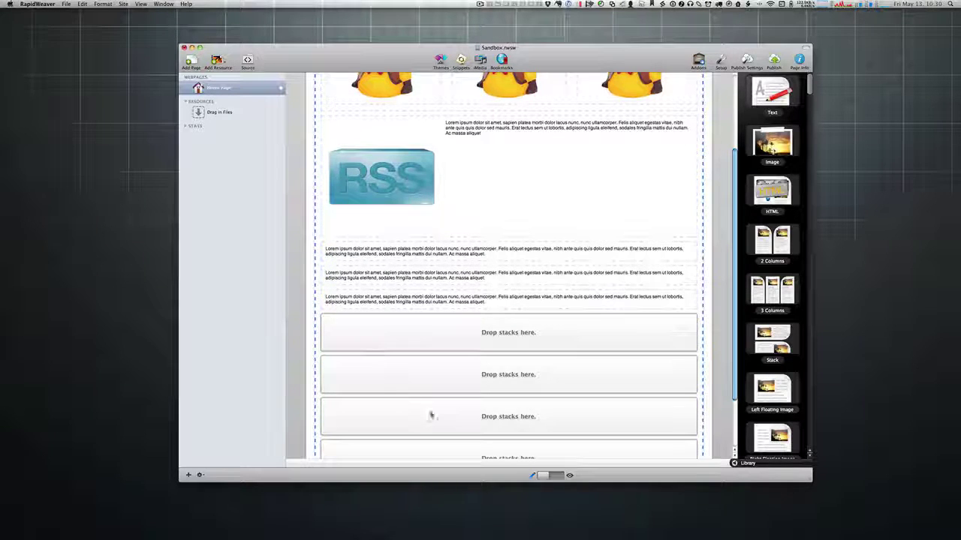
scroll(430, 451, up, 2)
scroll(431, 455, up, 2)
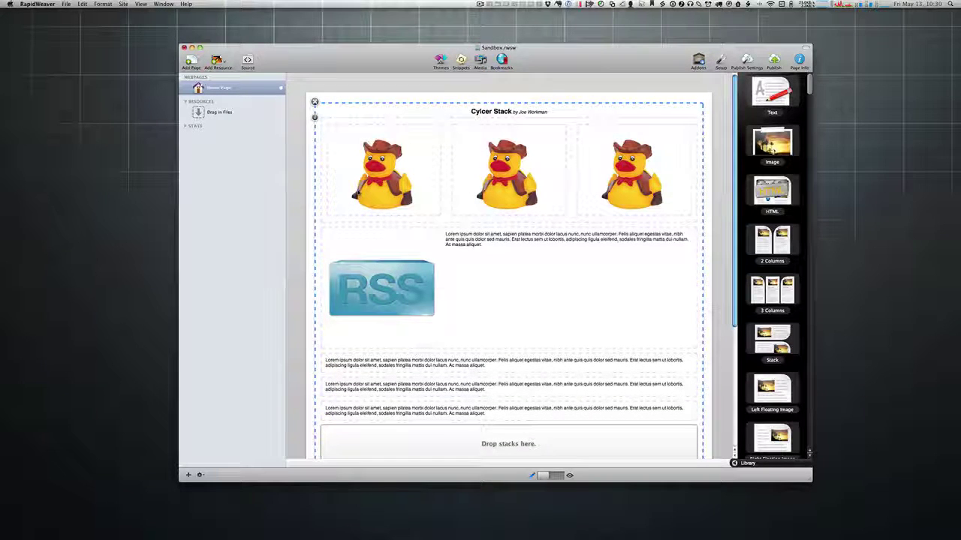
Step: Return the slide count to 3, select the Height value, and bring Safari's Cycler page in
click(314, 118)
drag(222, 234, 213, 234)
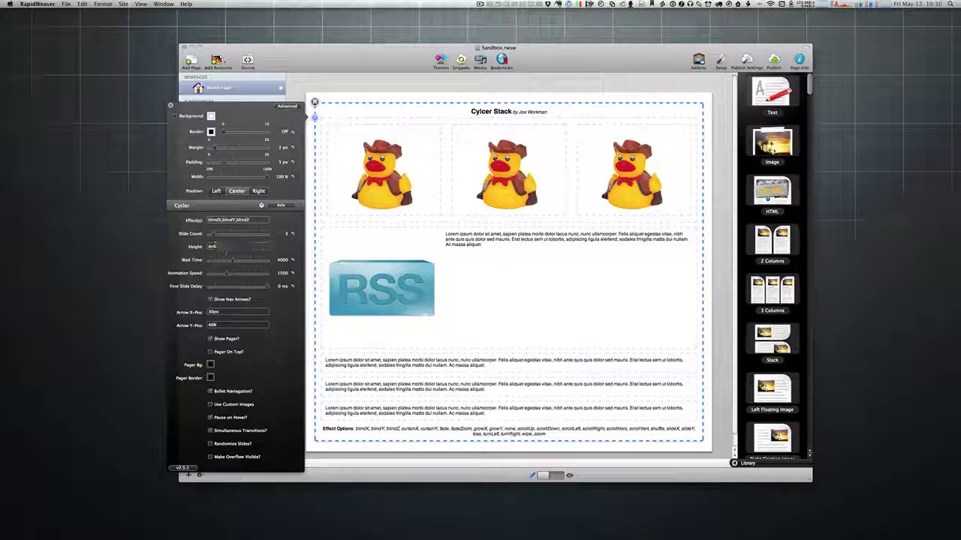
click(226, 246)
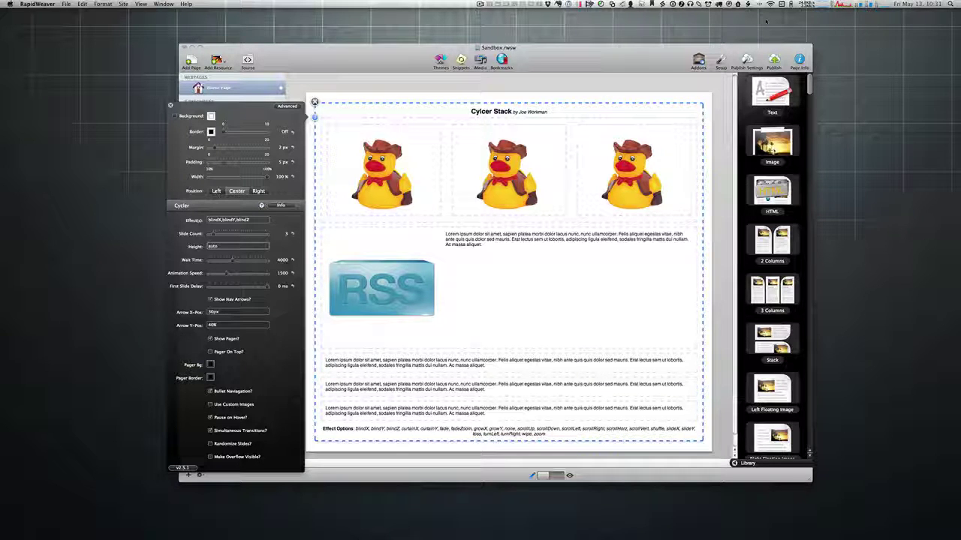
double_click(213, 246)
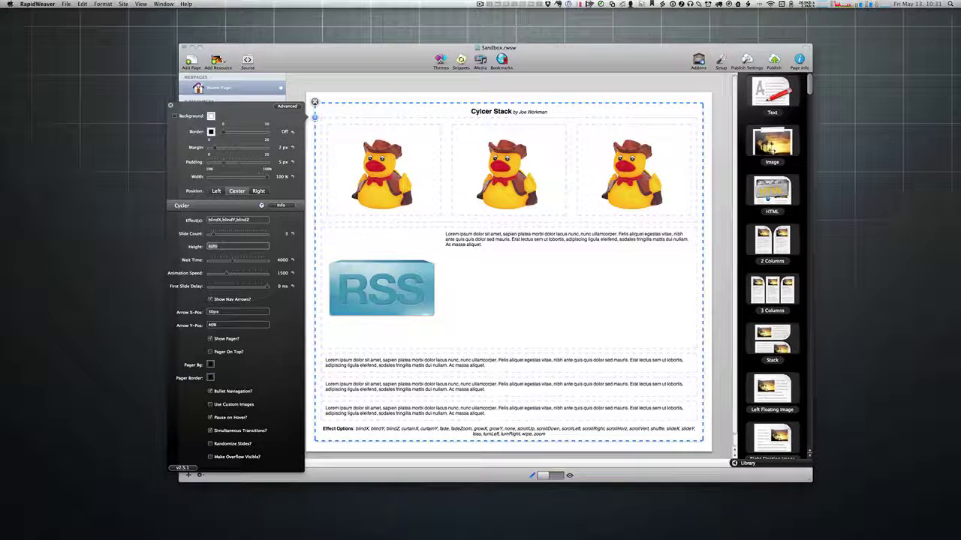
drag(960, 11, 568, 13)
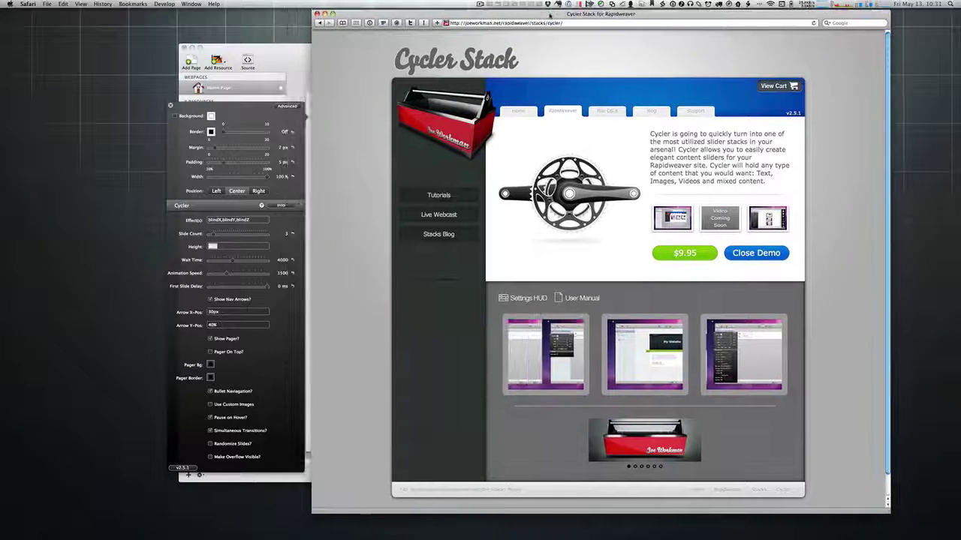
Step: Close and reopen the Cycler demo panel twice, then minimise Safari
click(772, 255)
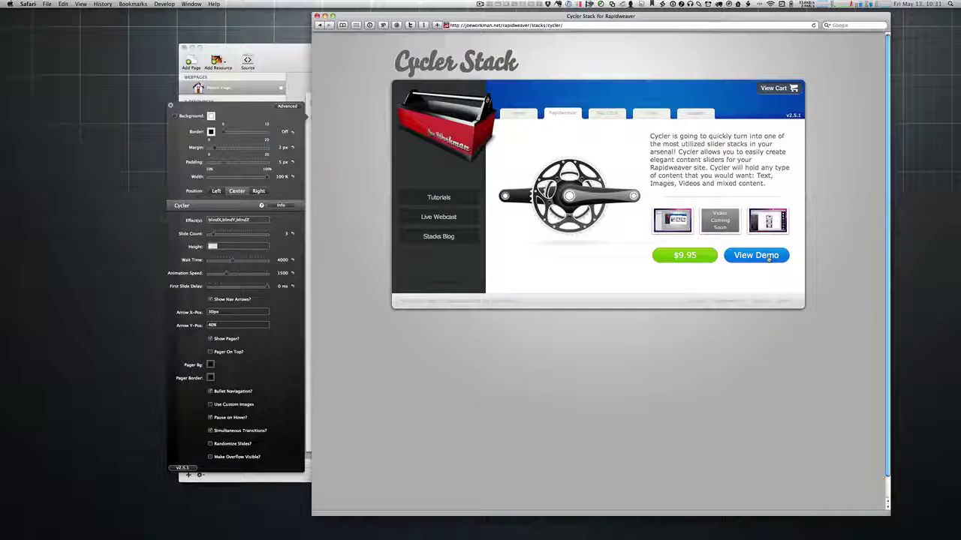
click(768, 258)
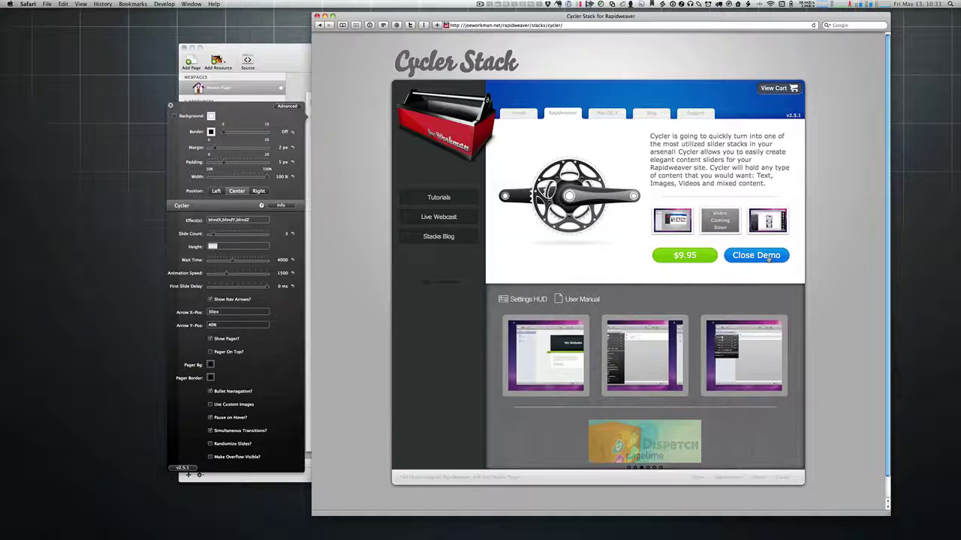
click(753, 257)
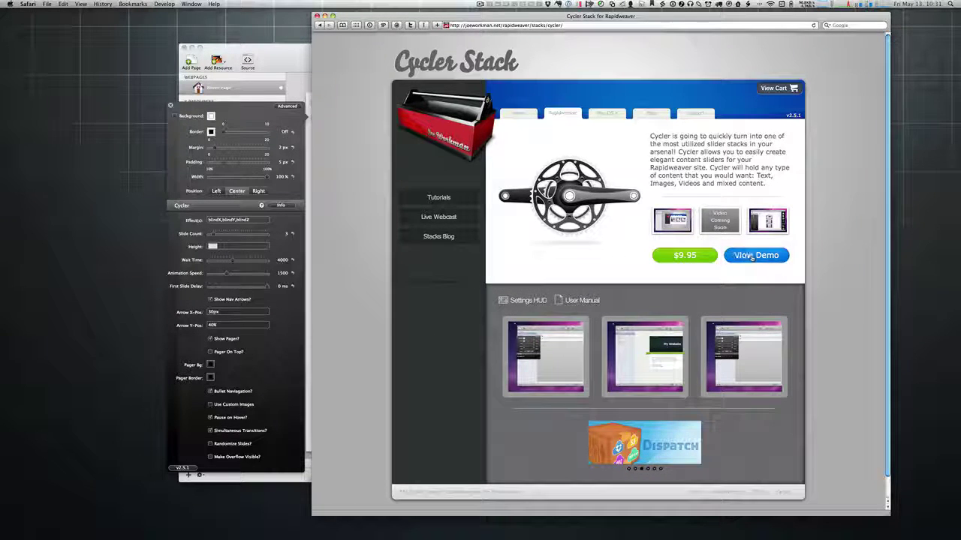
click(752, 258)
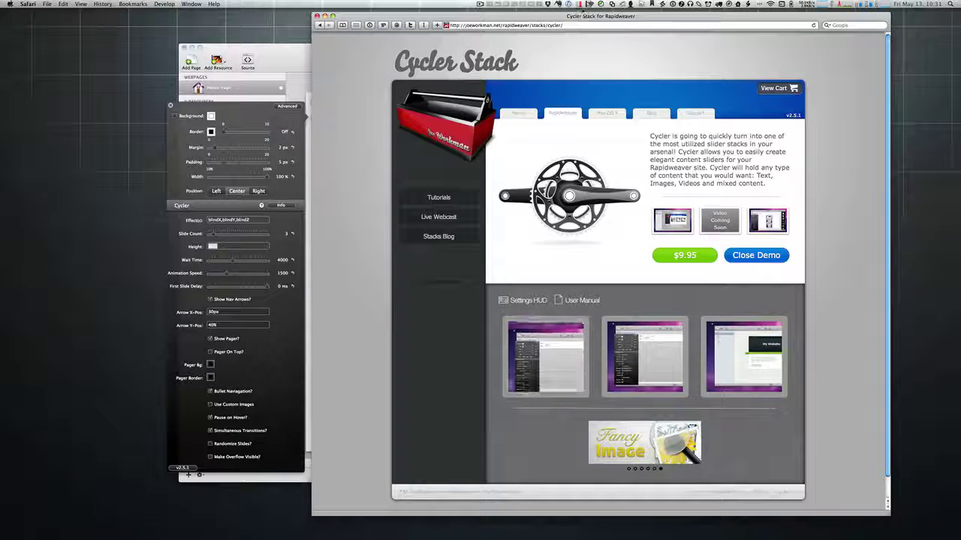
double_click(579, 19)
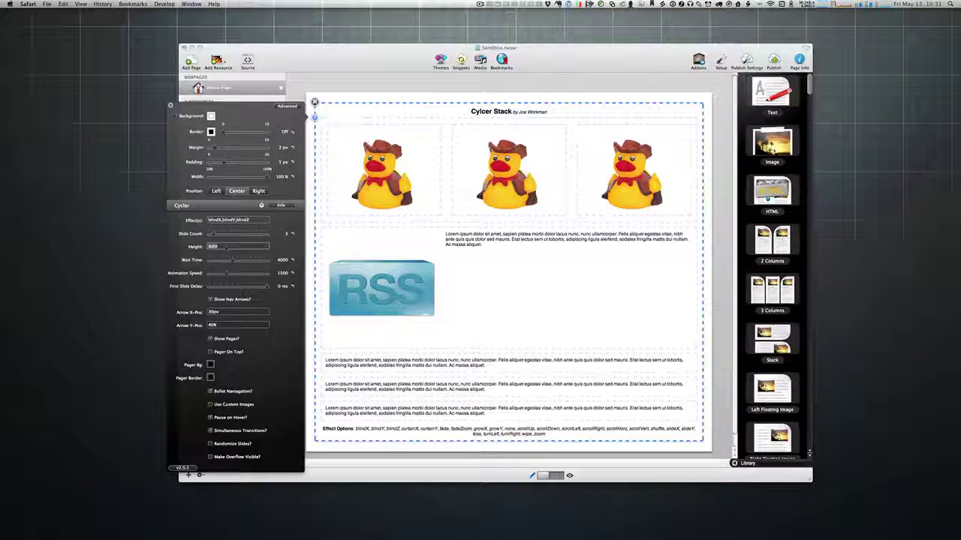
Step: Set the Cycler height to auto and wait time to 6786 ms, then bring Safari back
text(2)
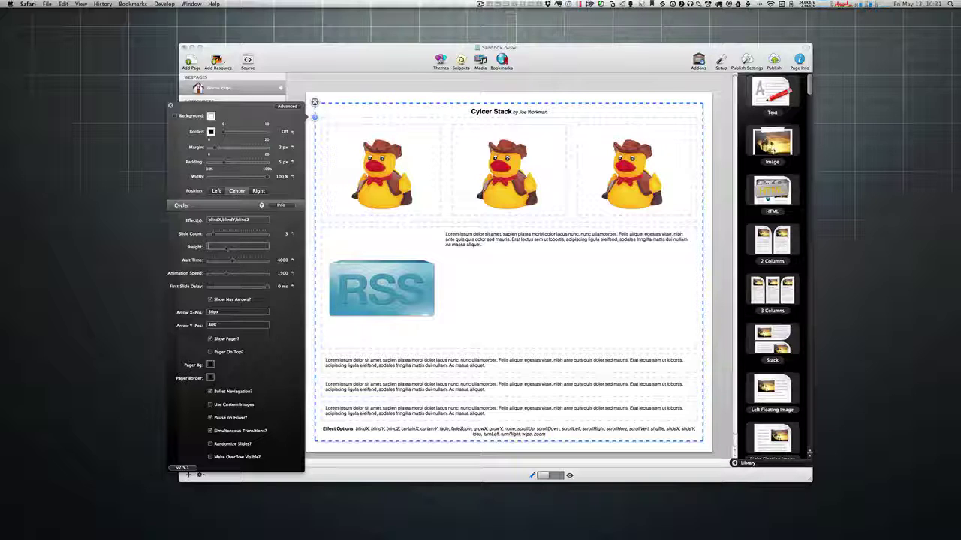
text(50)
text(200px)
text(uto)
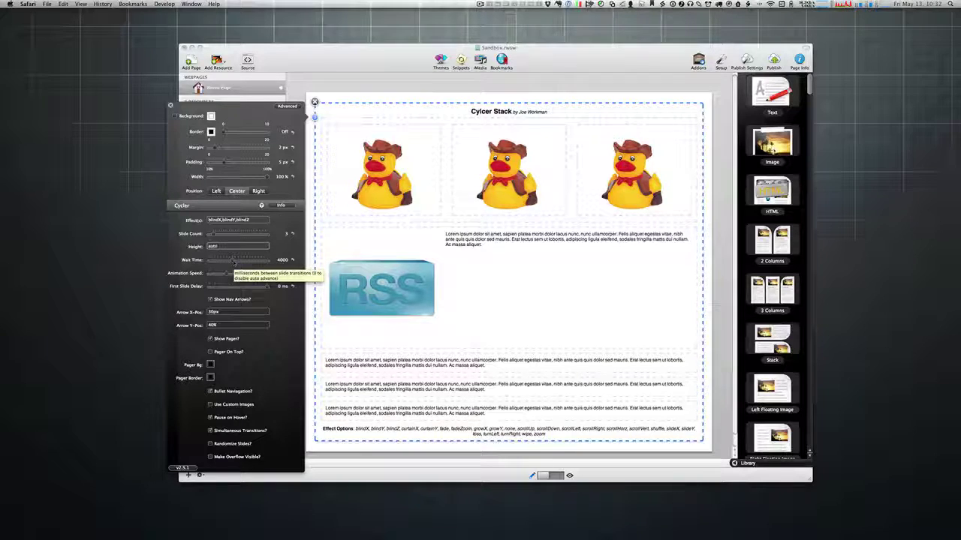
drag(235, 263, 250, 261)
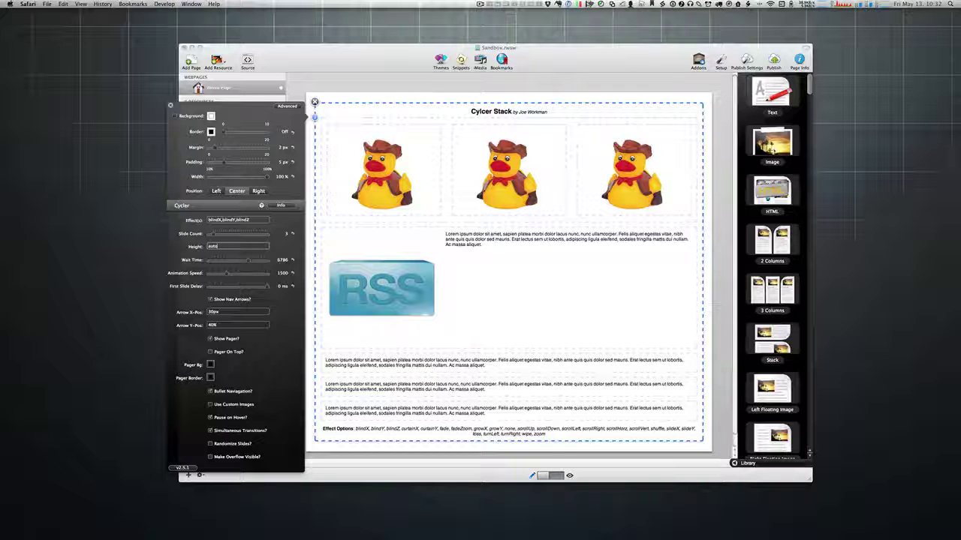
drag(960, 64, 439, 28)
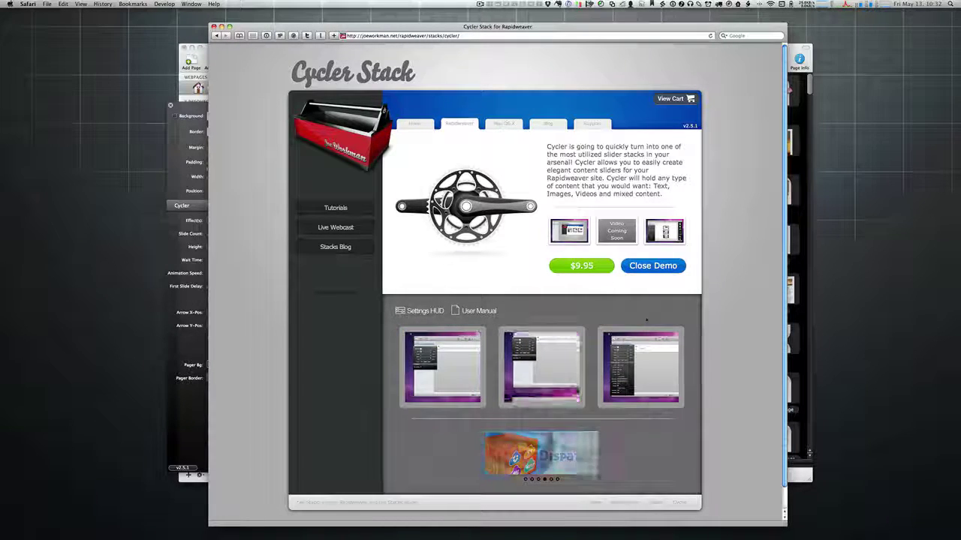
Step: Reload the Cycler Stack demo page in Safari
click(647, 270)
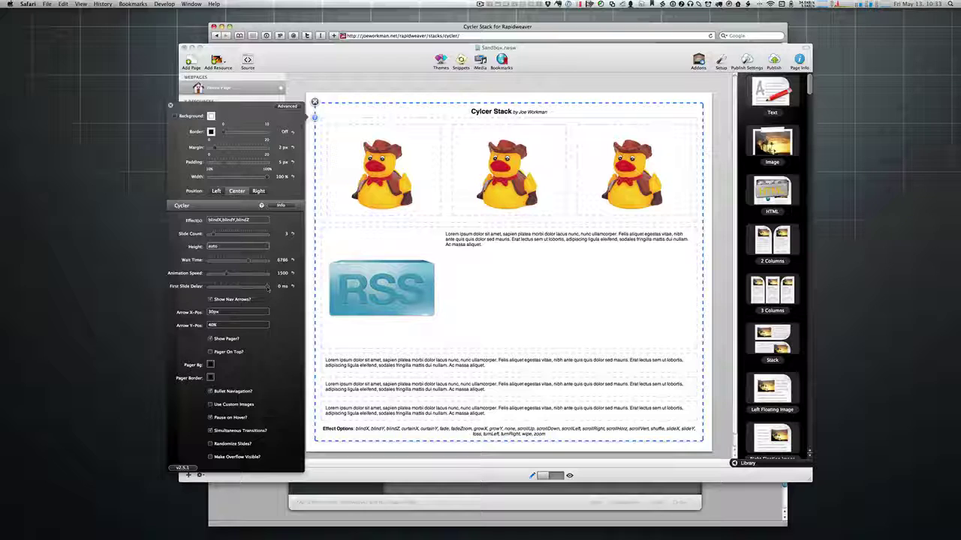
Step: Adjust the Cycler's First Slide Delay slider, leaving it at 0 ms
drag(268, 287, 262, 287)
drag(260, 288, 282, 295)
click(214, 311)
click(221, 326)
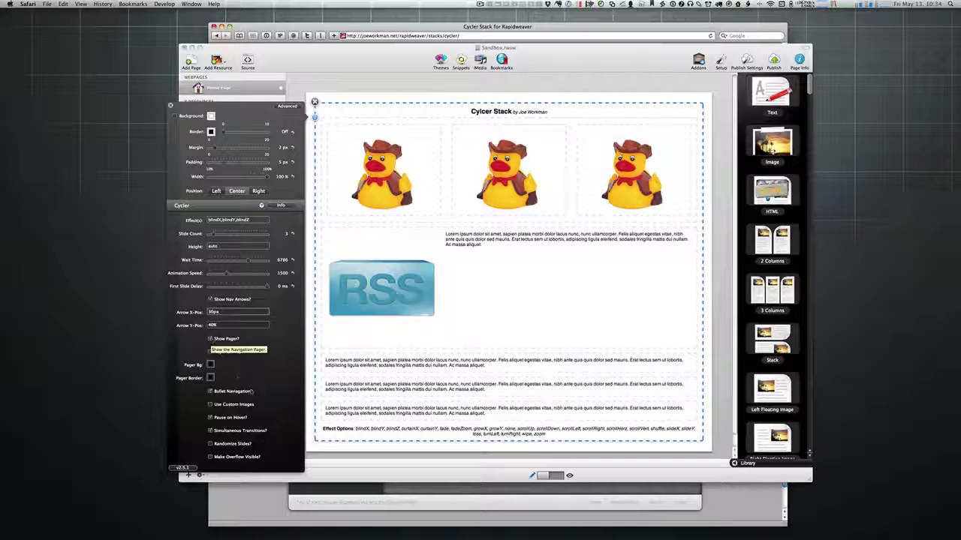
Step: Turn on Show Pager with numbers instead of bullets, and close the stack settings
click(210, 339)
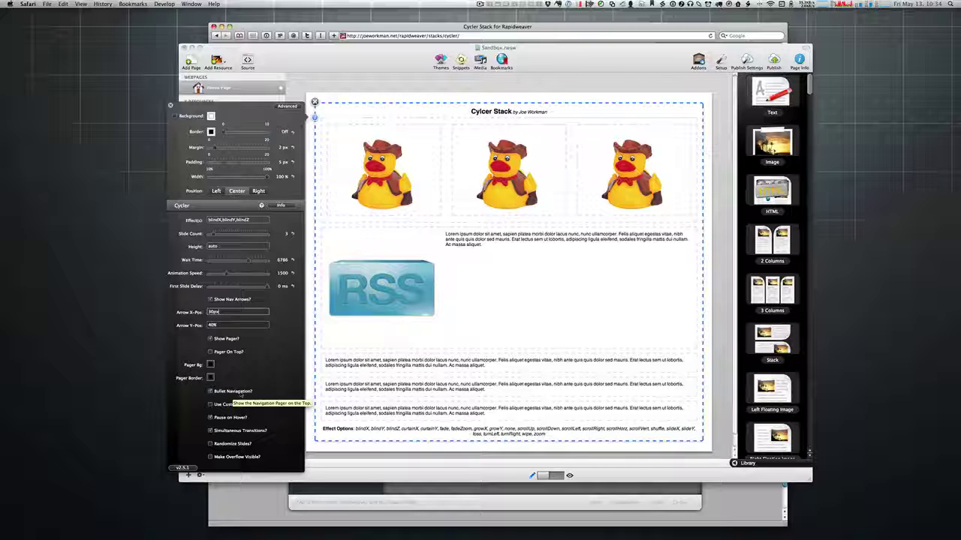
click(210, 392)
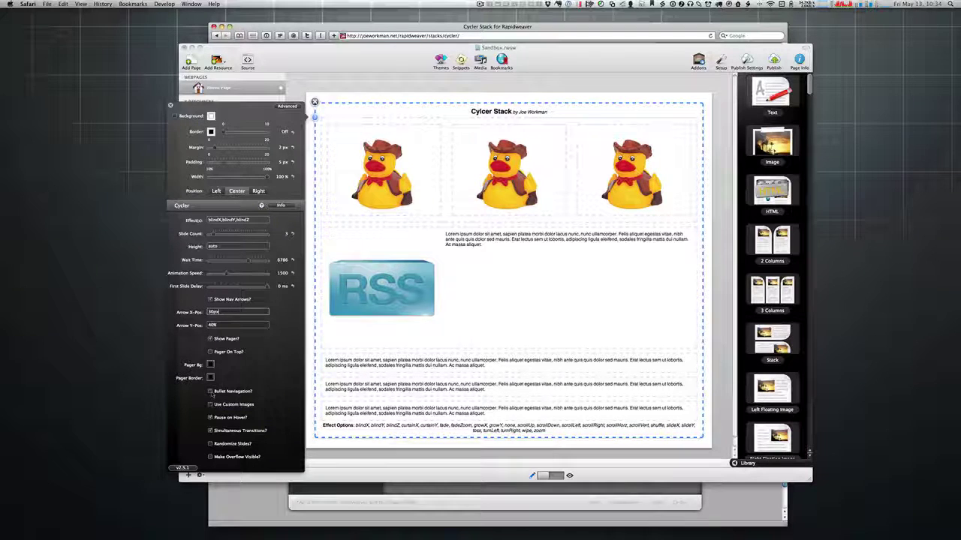
click(170, 105)
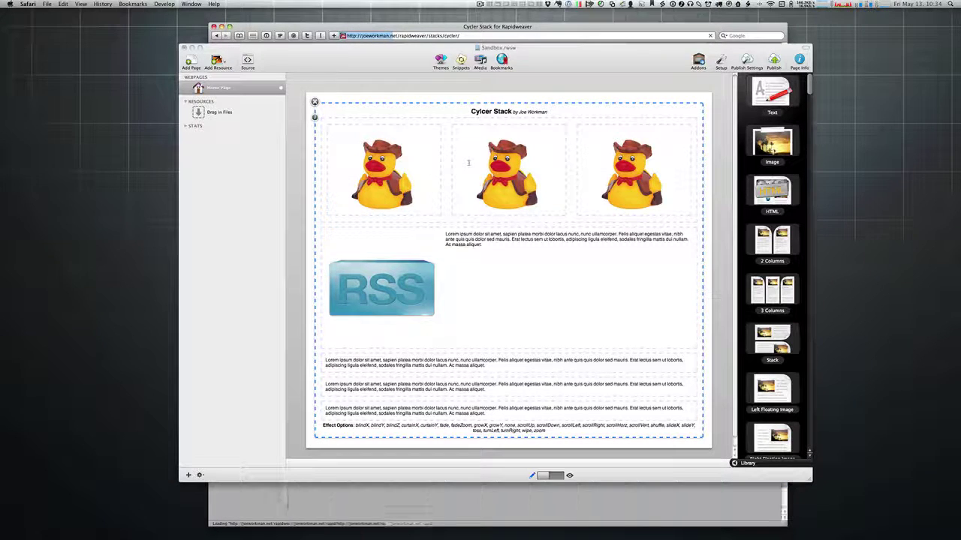
click(591, 65)
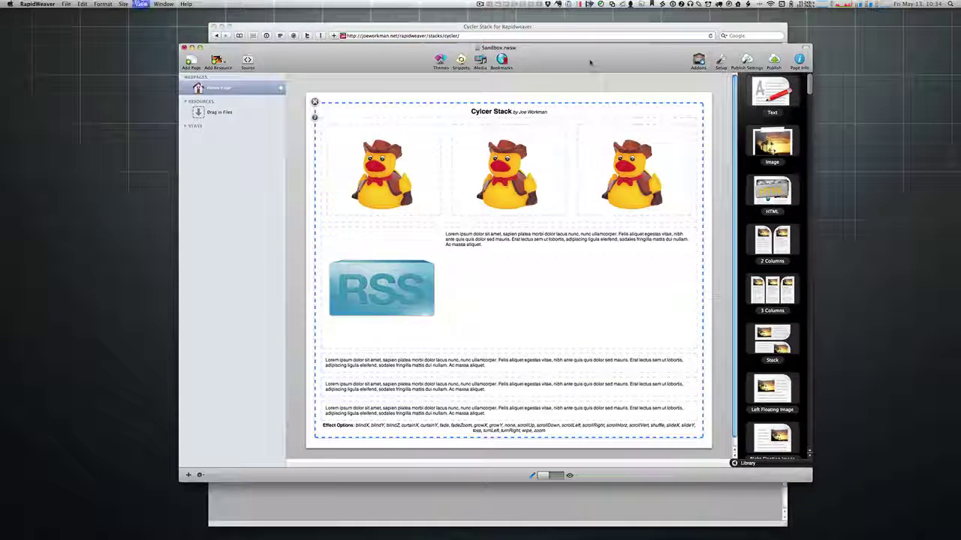
key(super+r)
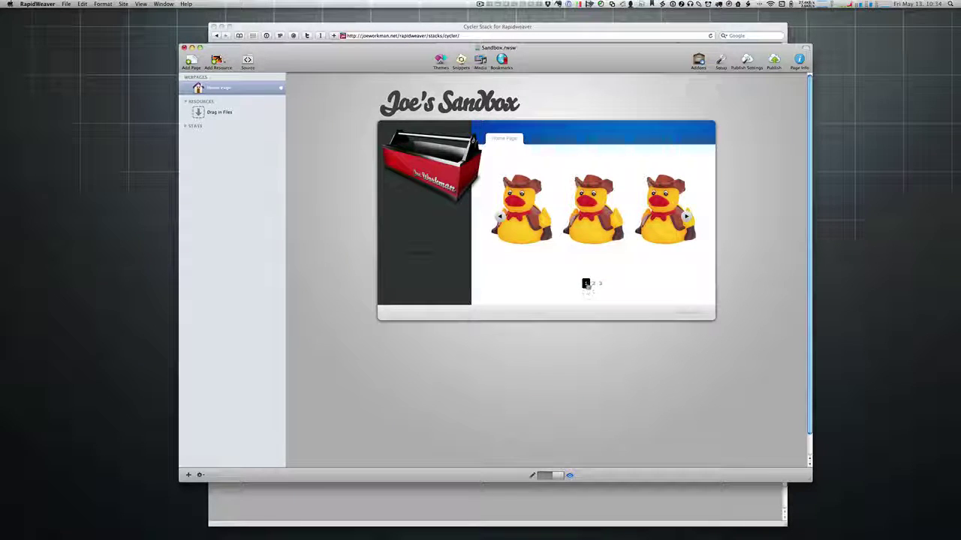
click(592, 284)
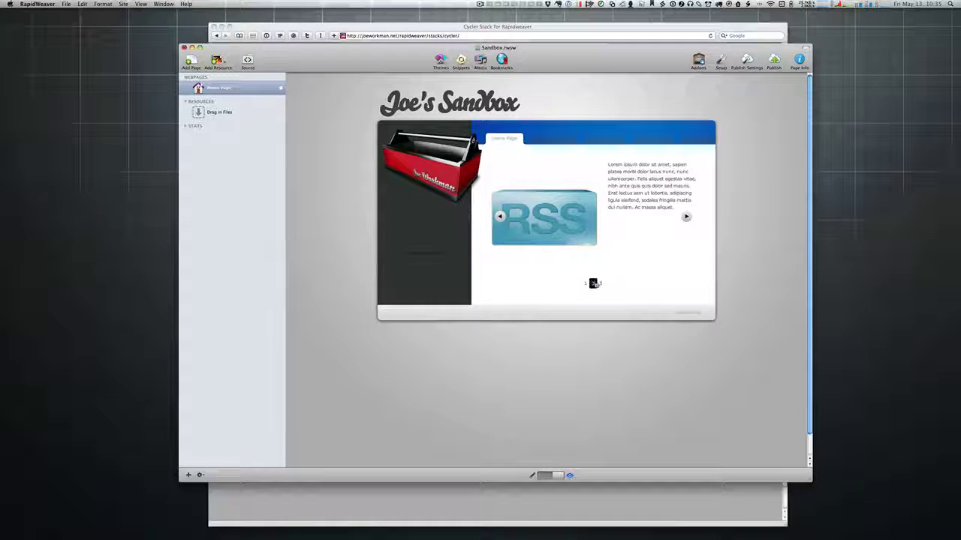
key(super+r)
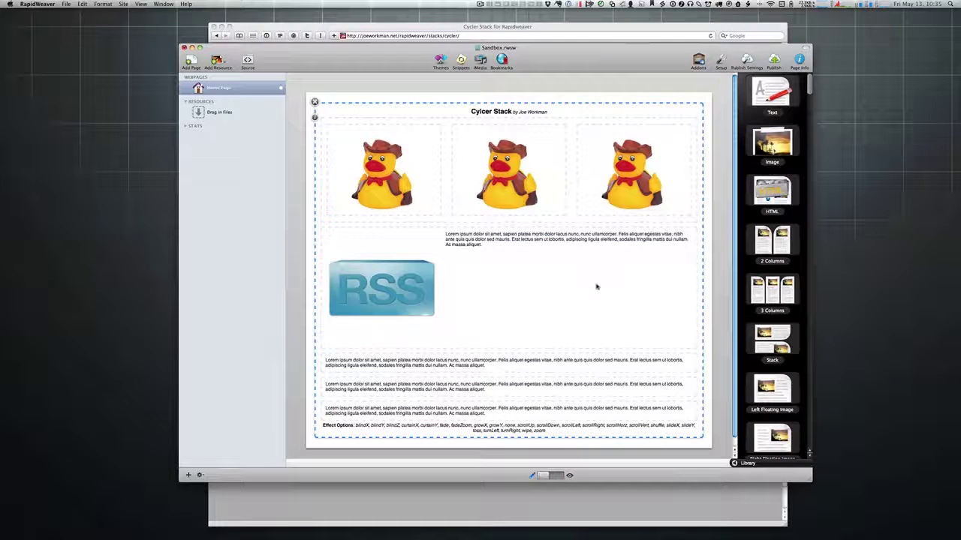
Step: Set the Cycler's Pager Bg colour to grey 999999
click(315, 118)
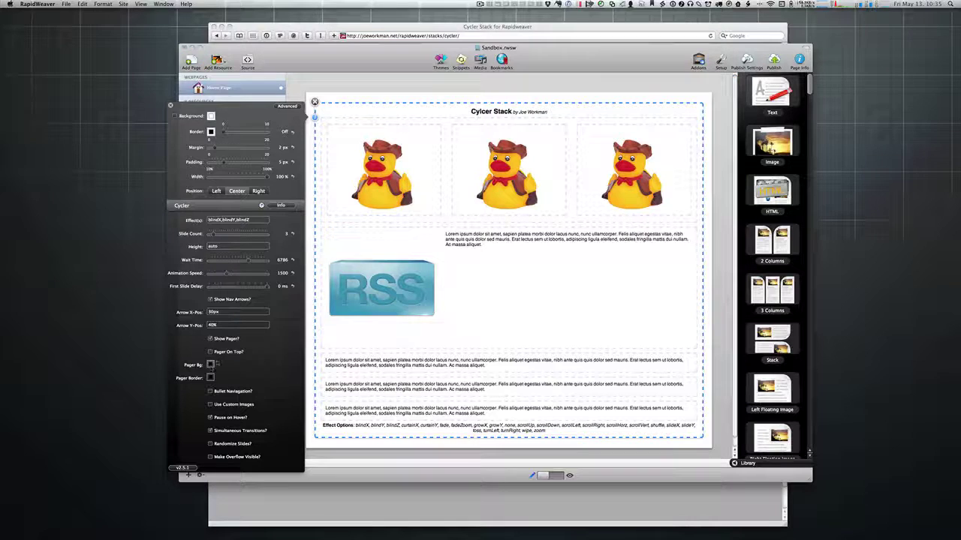
key(super+shift+c)
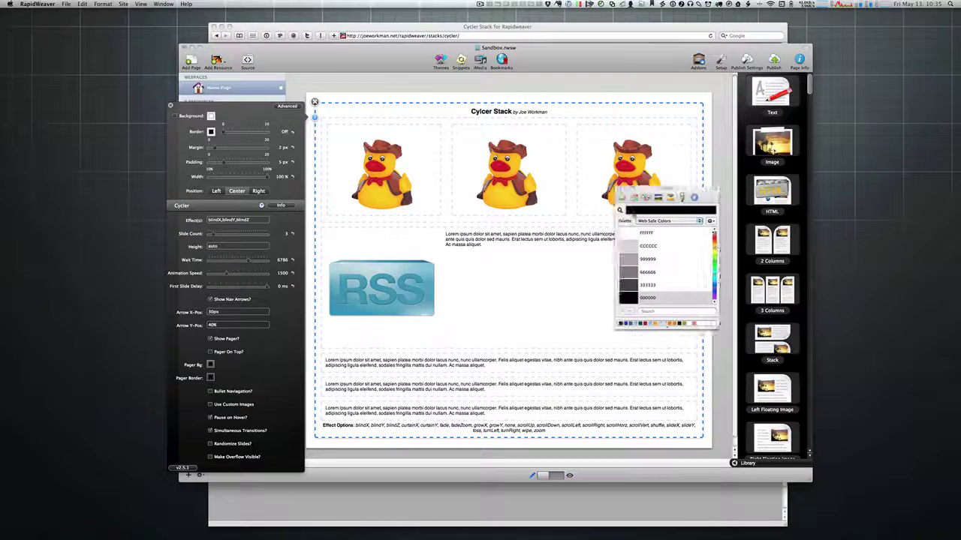
drag(663, 188, 501, 244)
click(462, 314)
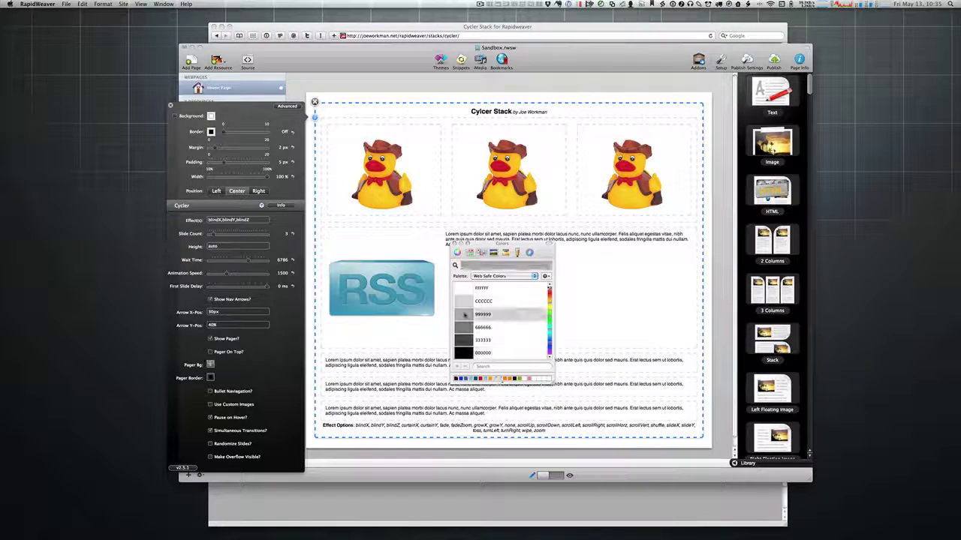
Step: Set the Pager Border colour to purple 9933CC and close the colour picker and settings
click(211, 378)
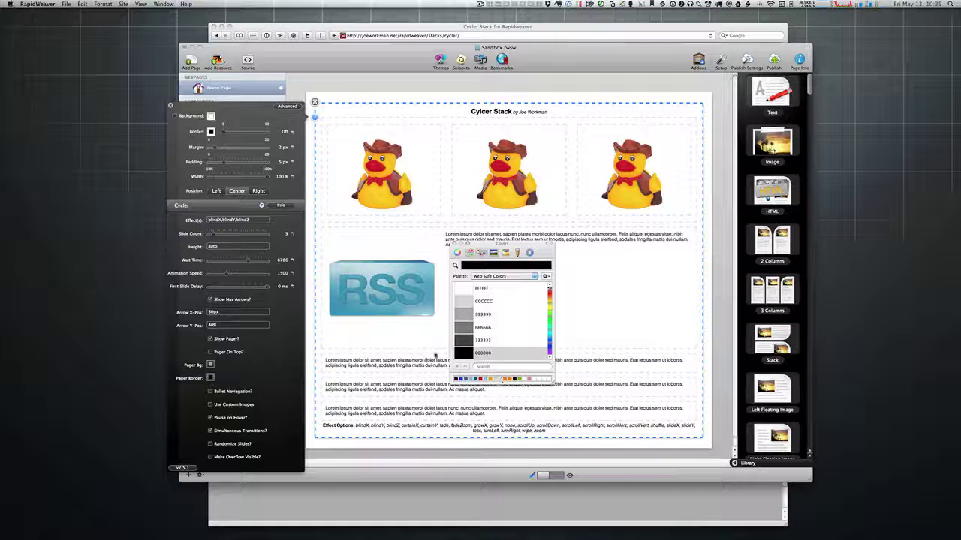
click(550, 345)
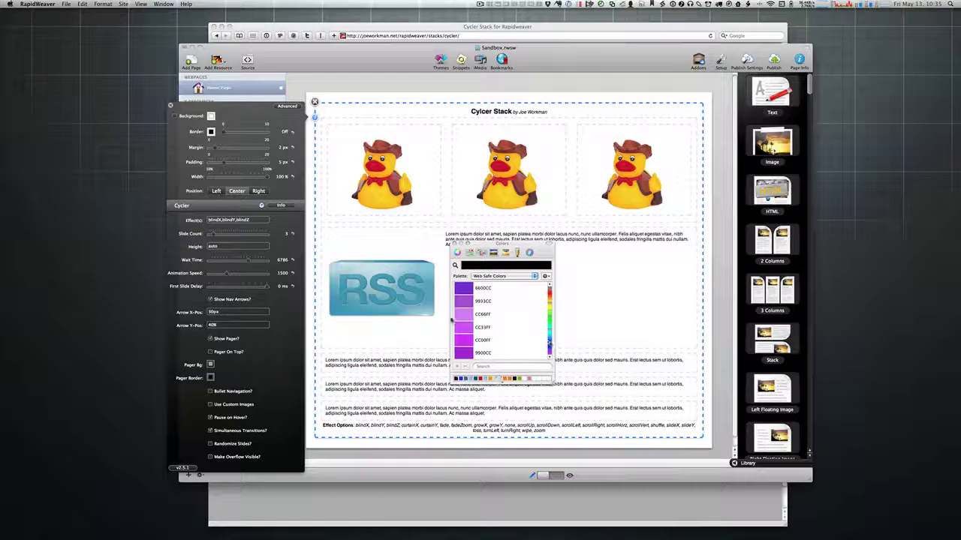
click(480, 301)
click(453, 244)
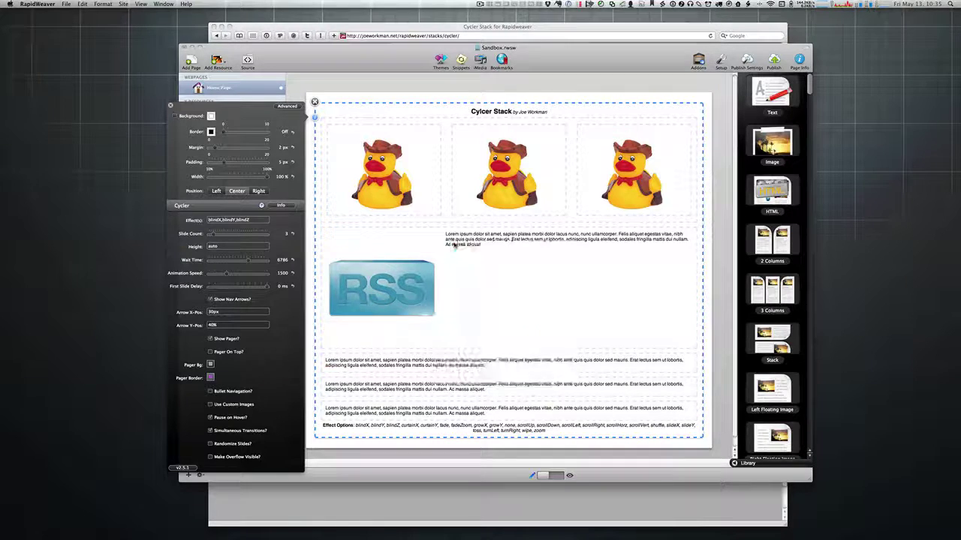
click(171, 106)
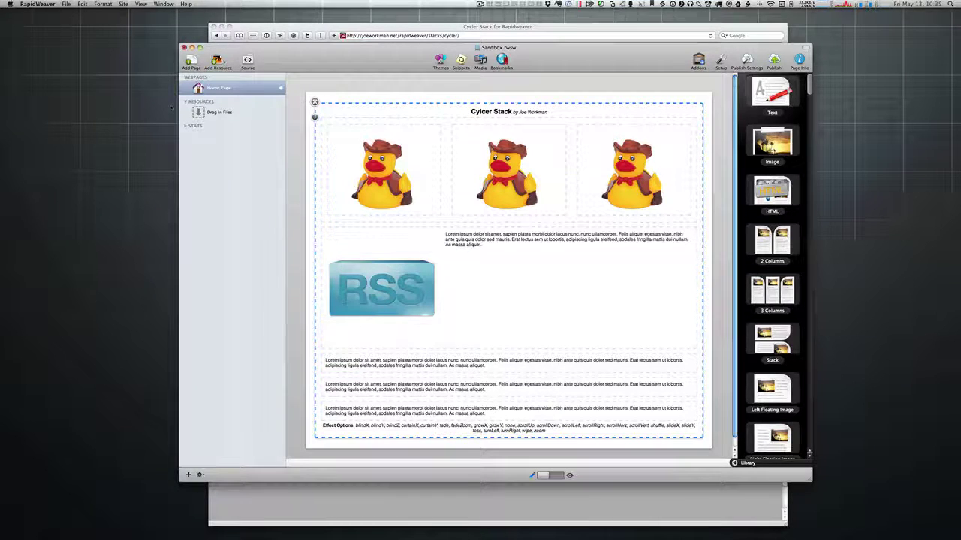
Step: Preview the grey-and-purple numbered pager twice, then reopen the Cycler stack settings
key(super+r)
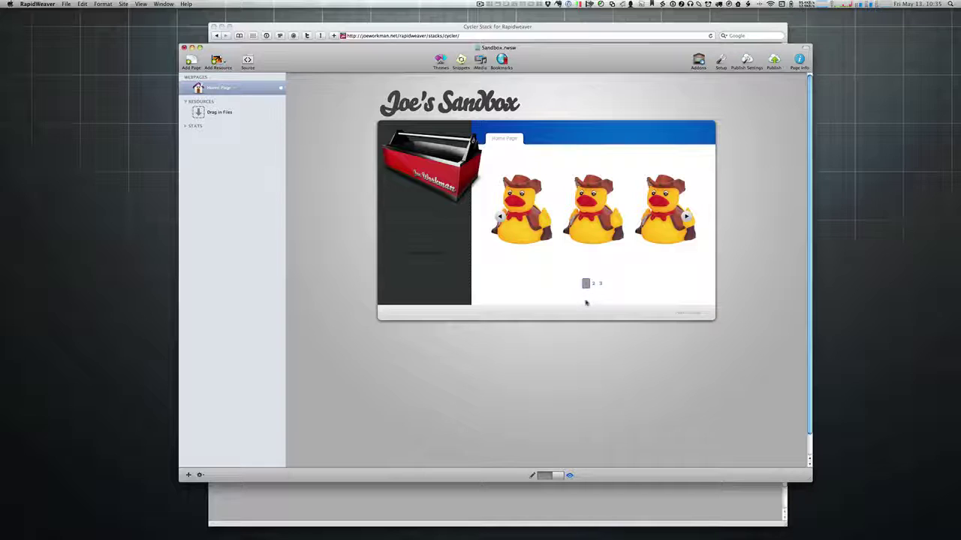
key(super+e)
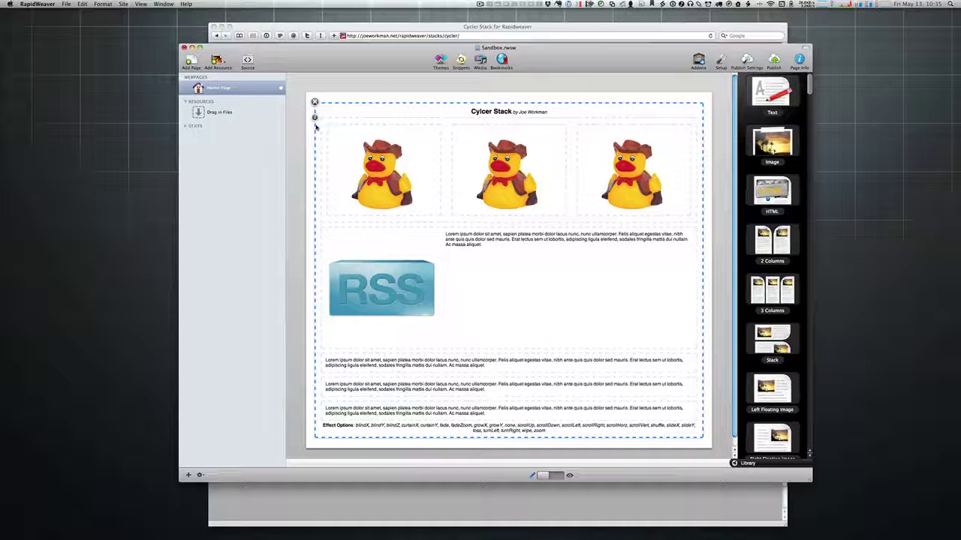
key(super+r)
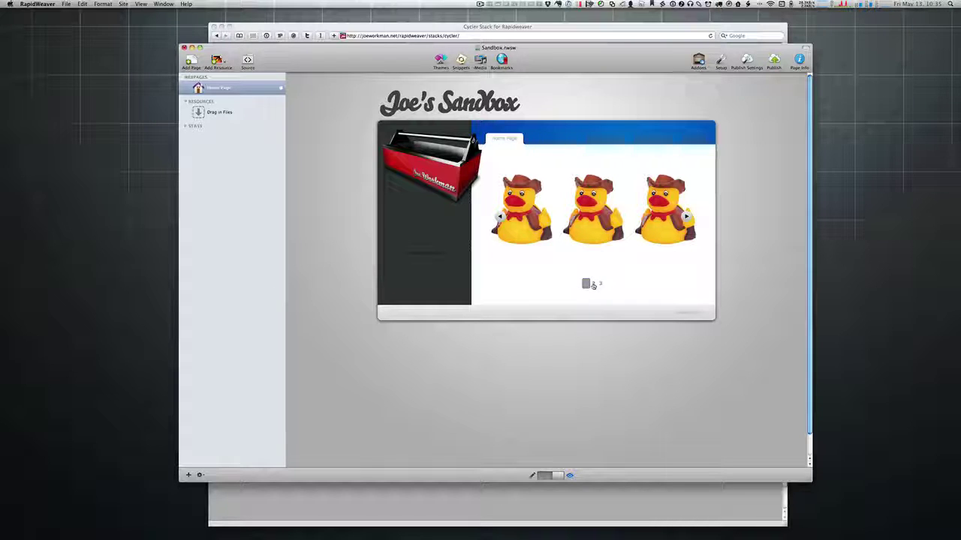
key(super+shift+p)
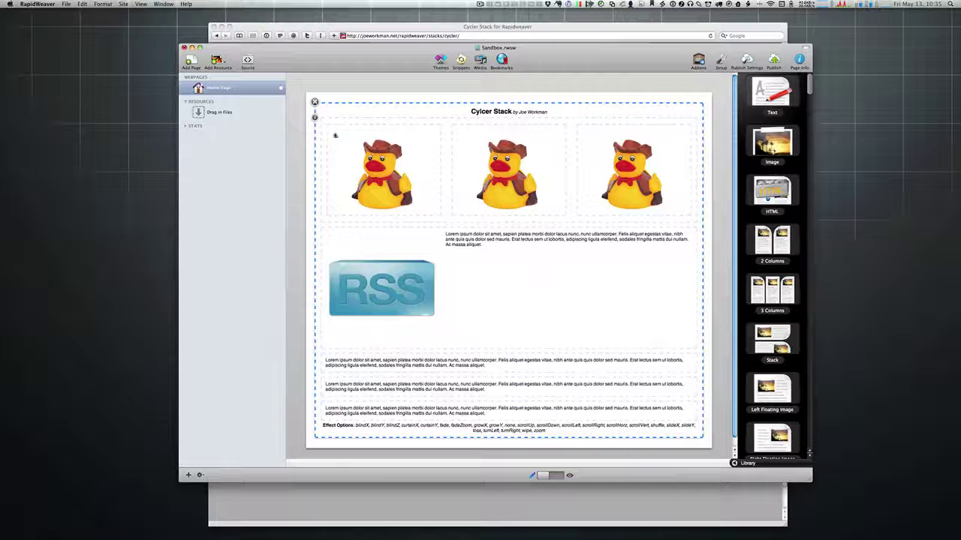
click(315, 117)
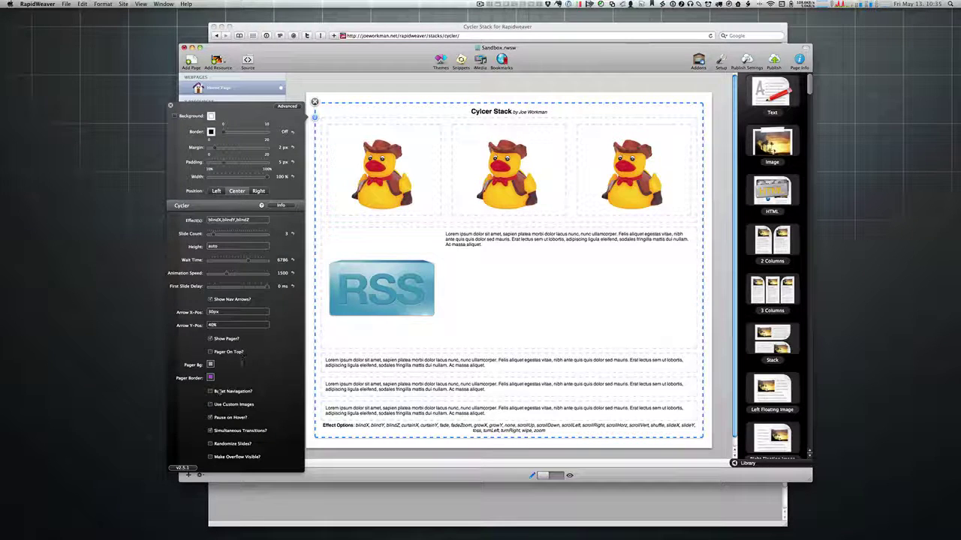
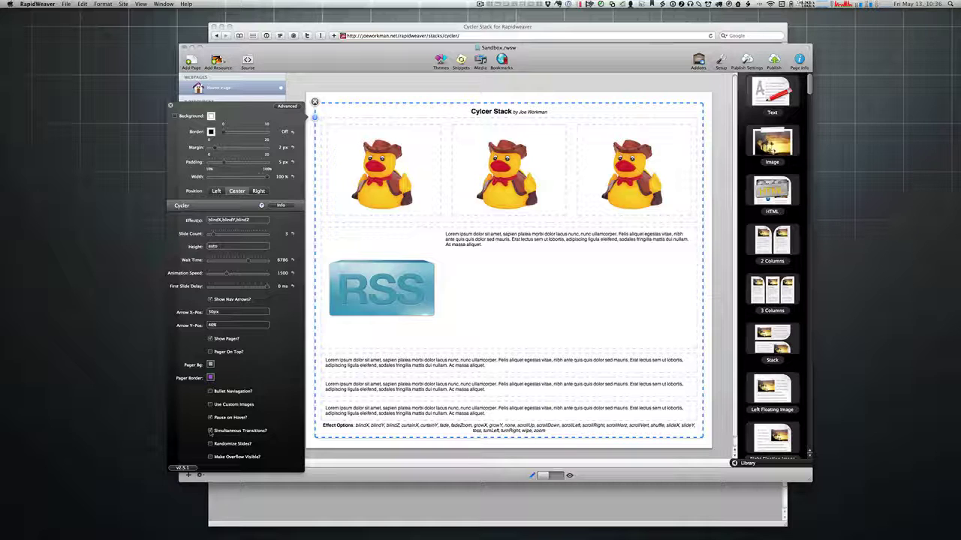
Step: Turn off Simultaneous Transitions on the Cycler and preview the slideshow, jumping to slide 2
click(211, 432)
click(170, 106)
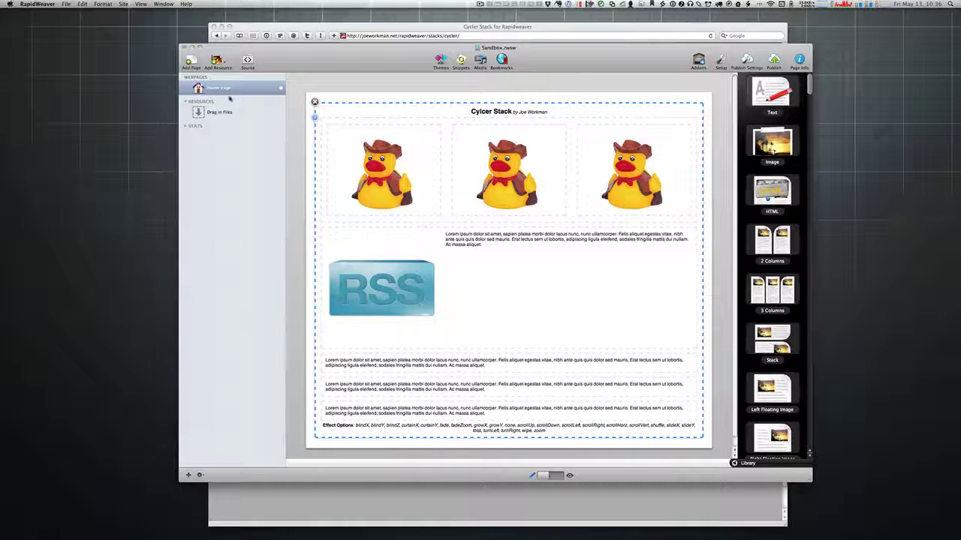
key(super+r)
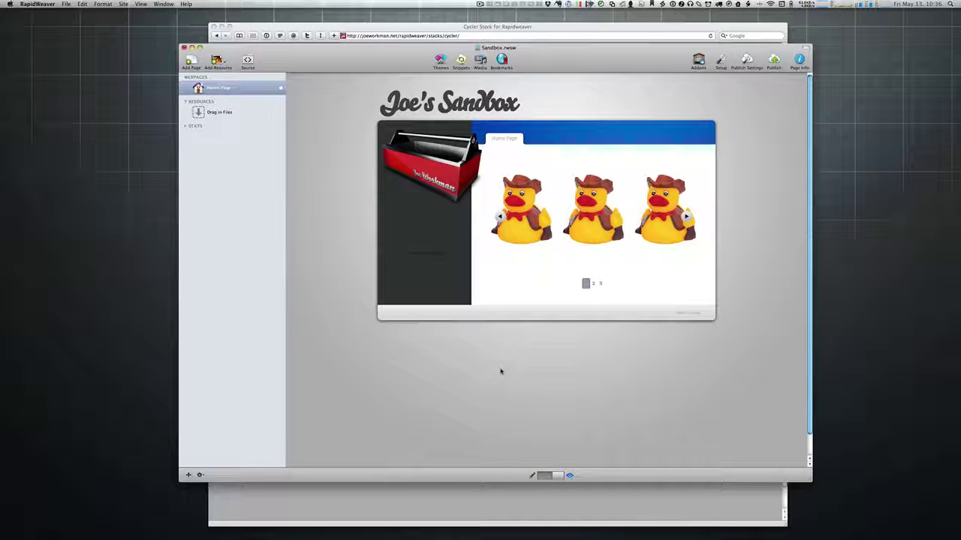
click(593, 283)
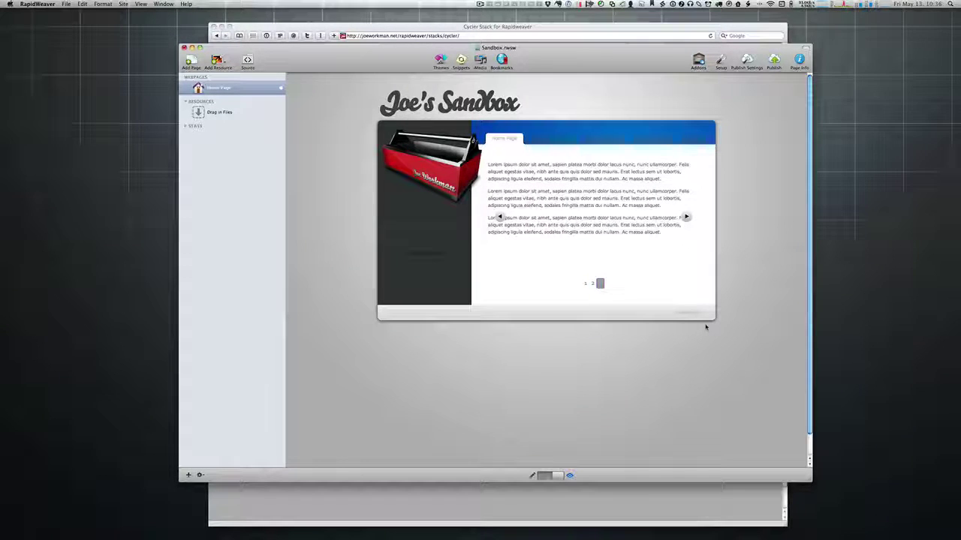
key(super+r)
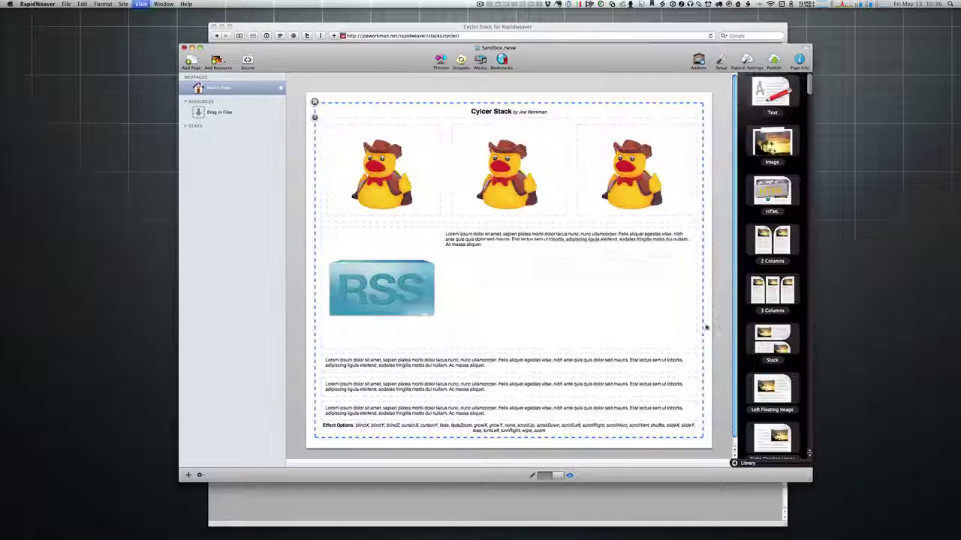
Step: Reopen the Cycler settings, preview the slideshow once more and return to editing
click(314, 120)
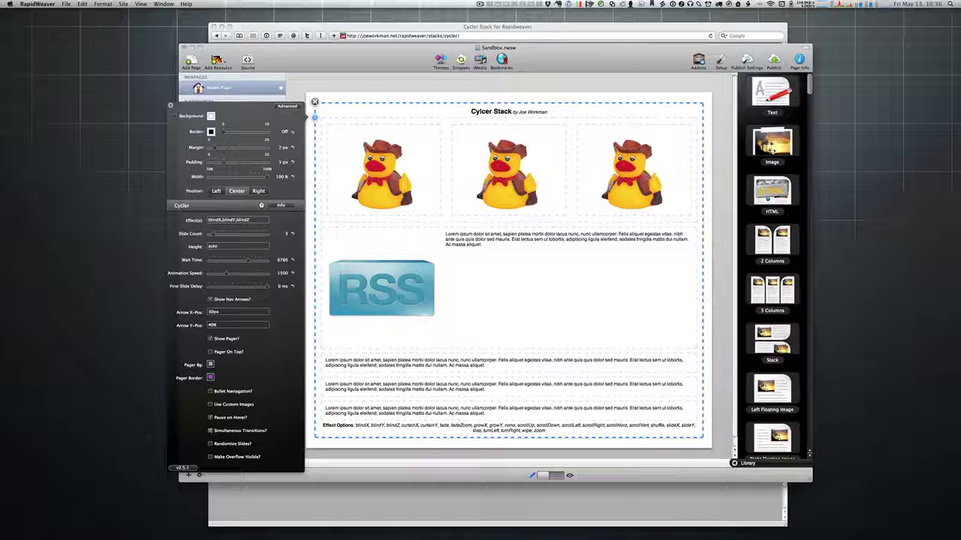
key(super+r)
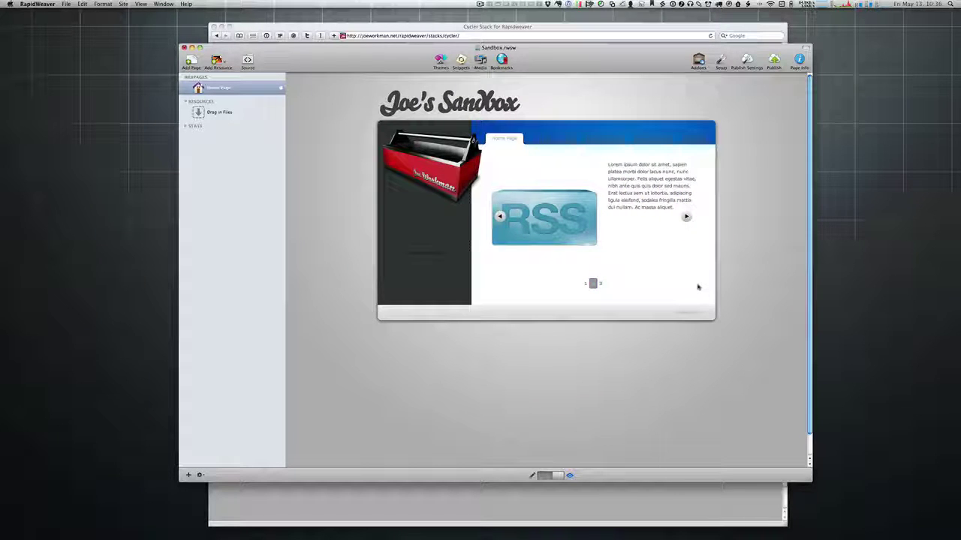
key(super+r)
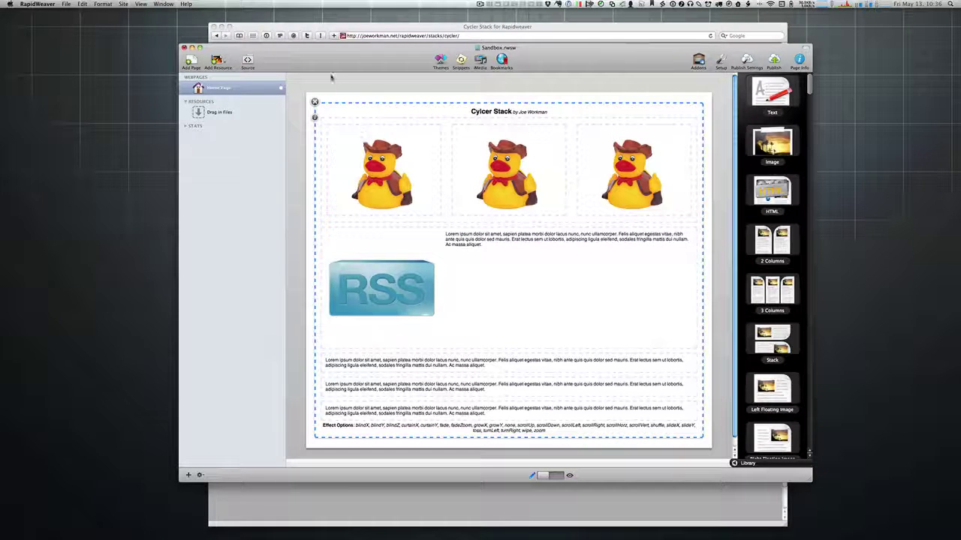
Step: Check 'Make Overflow Visible?' in the Cycler settings
click(315, 117)
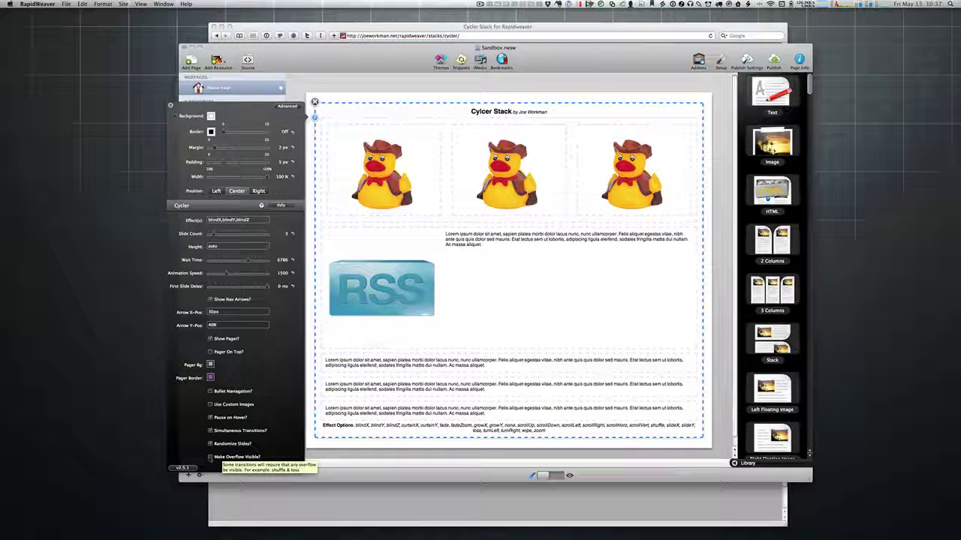
click(210, 457)
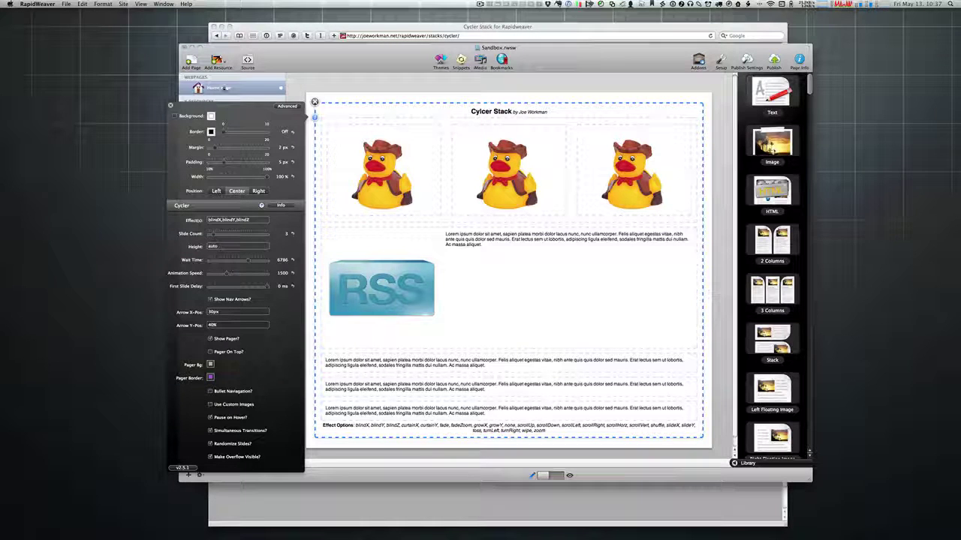
click(170, 105)
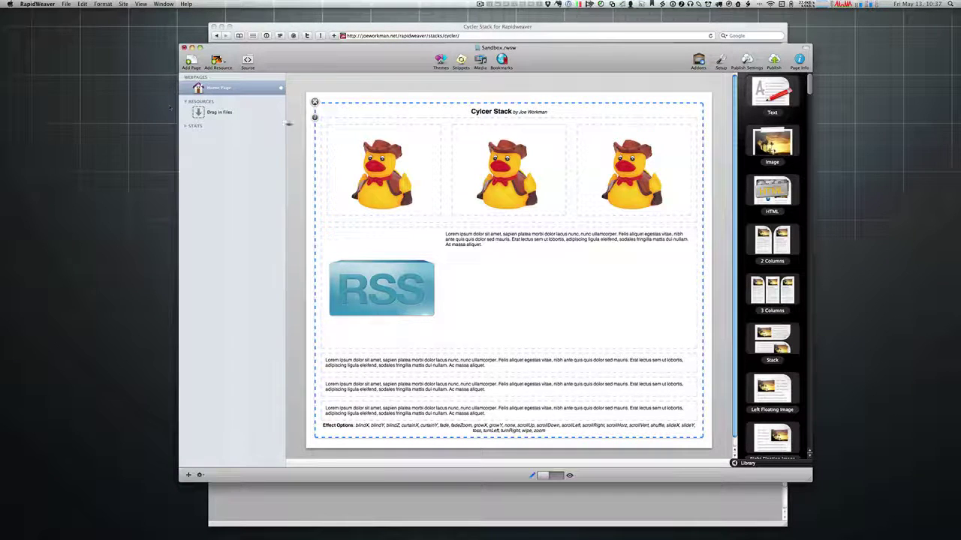
Step: Replace the blindX,blindY,blindZ effects with toss and preview the page
click(314, 118)
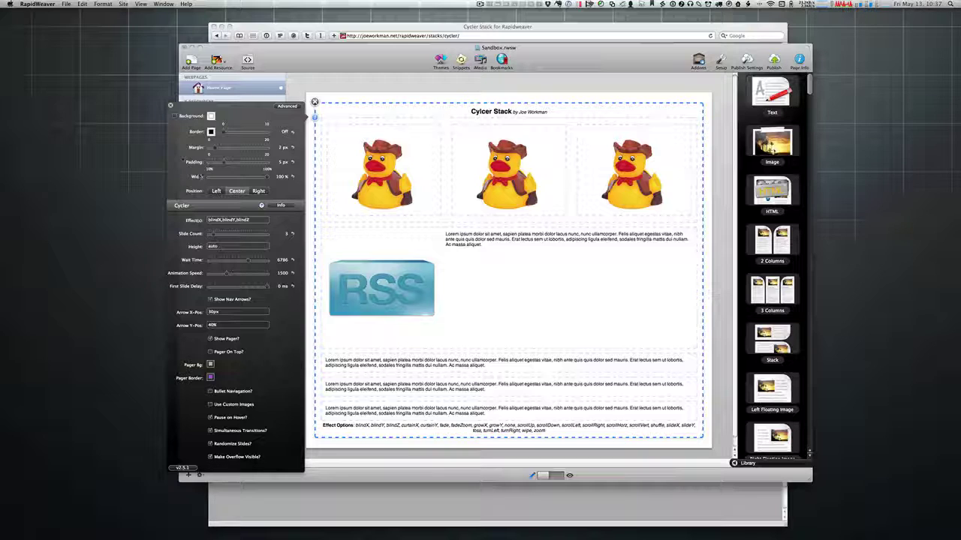
double_click(217, 220)
triple_click(220, 220)
text(toss)
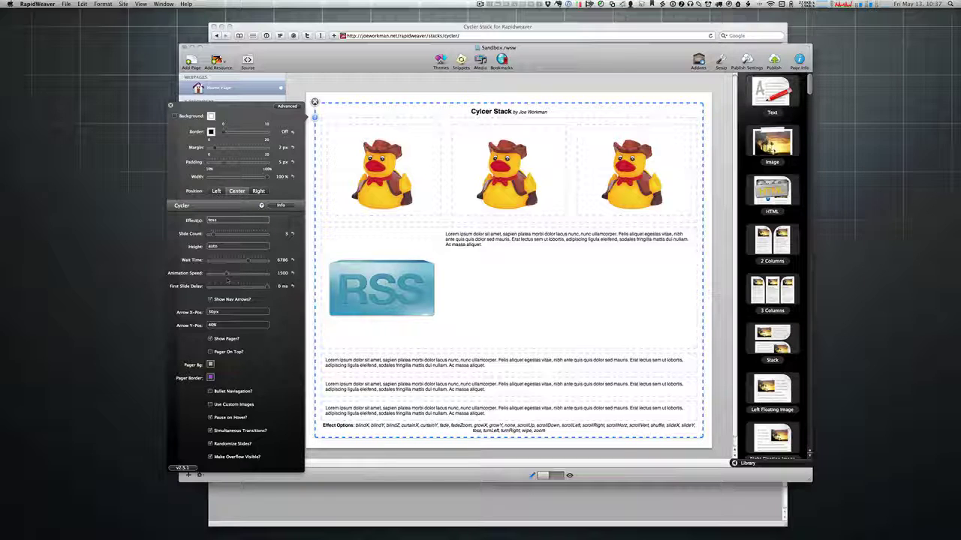
key(super+r)
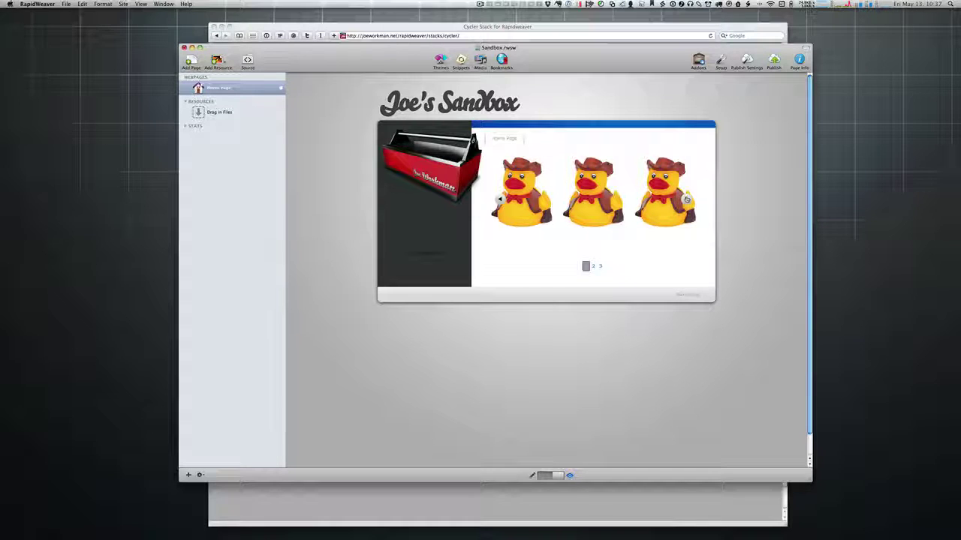
Step: Cycle the preview through all three slides with the toss transition, then return to Edit mode
click(685, 199)
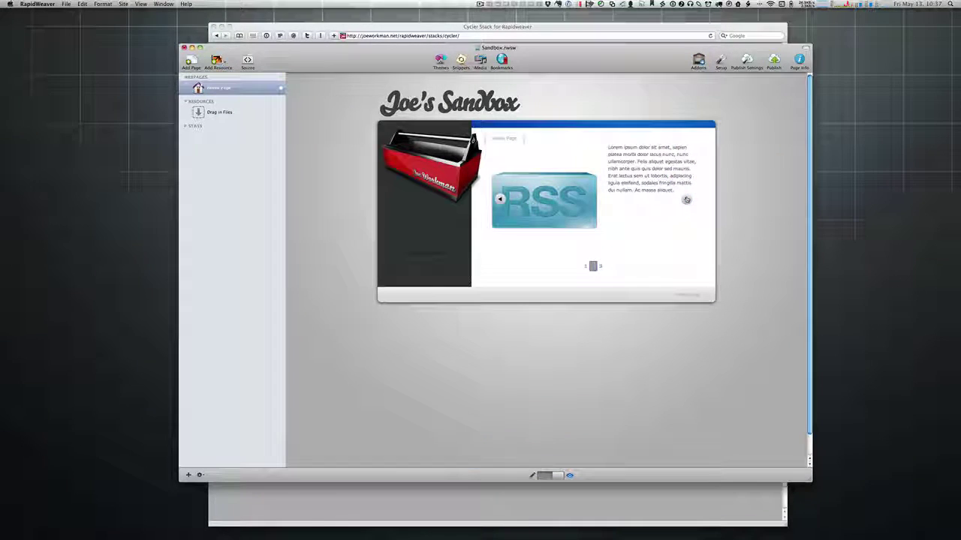
click(685, 199)
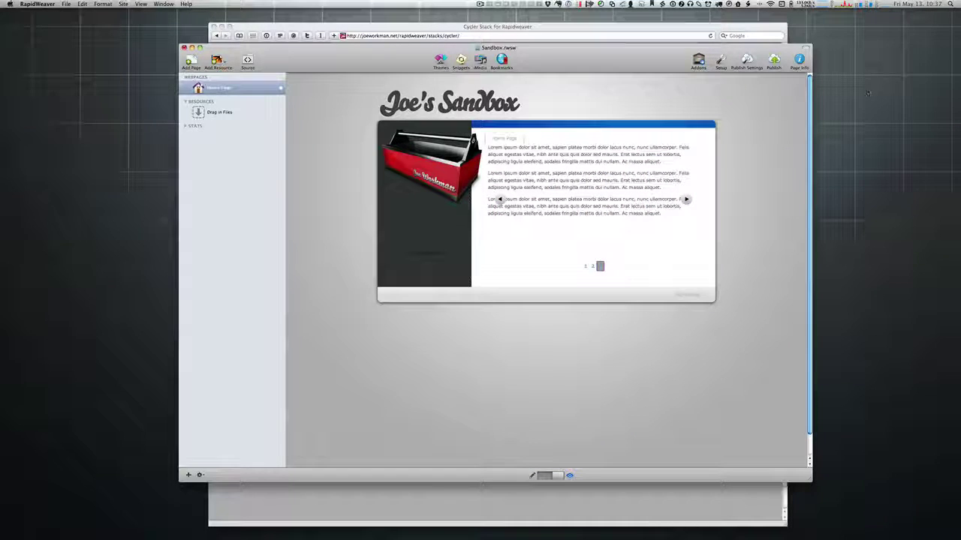
click(685, 200)
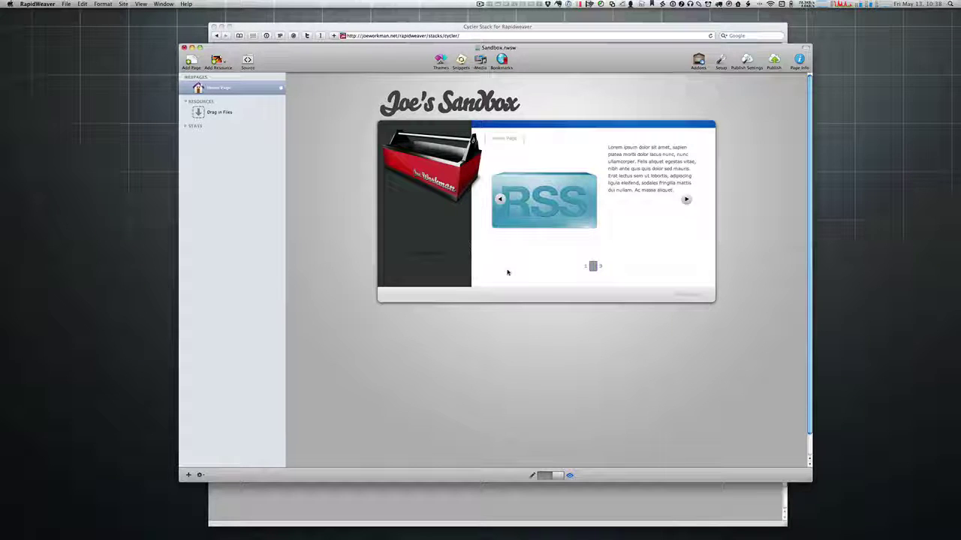
click(686, 200)
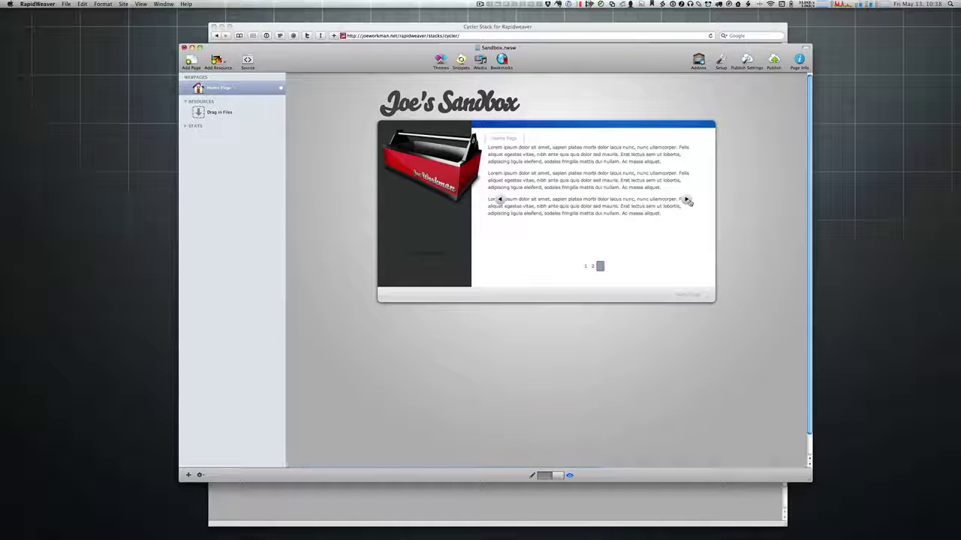
click(687, 200)
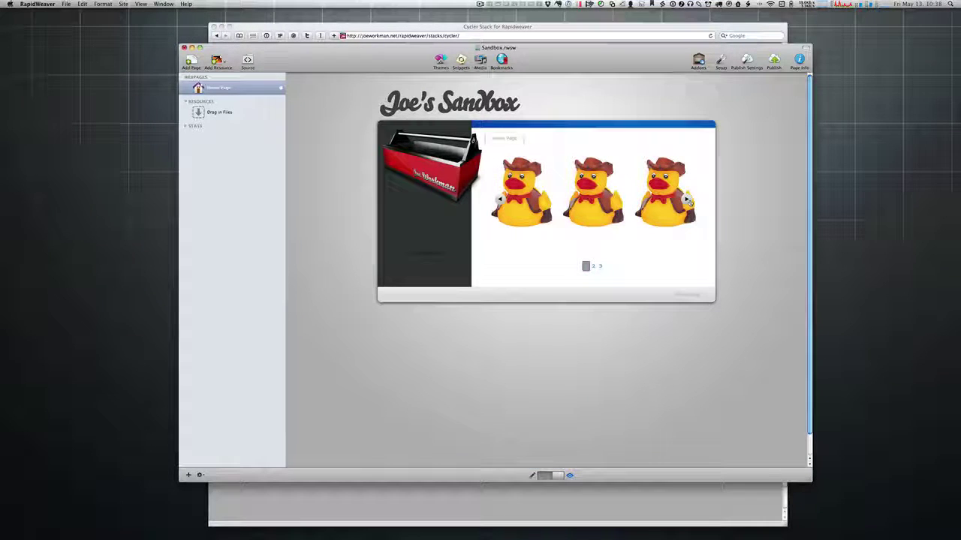
key(super+shift+p)
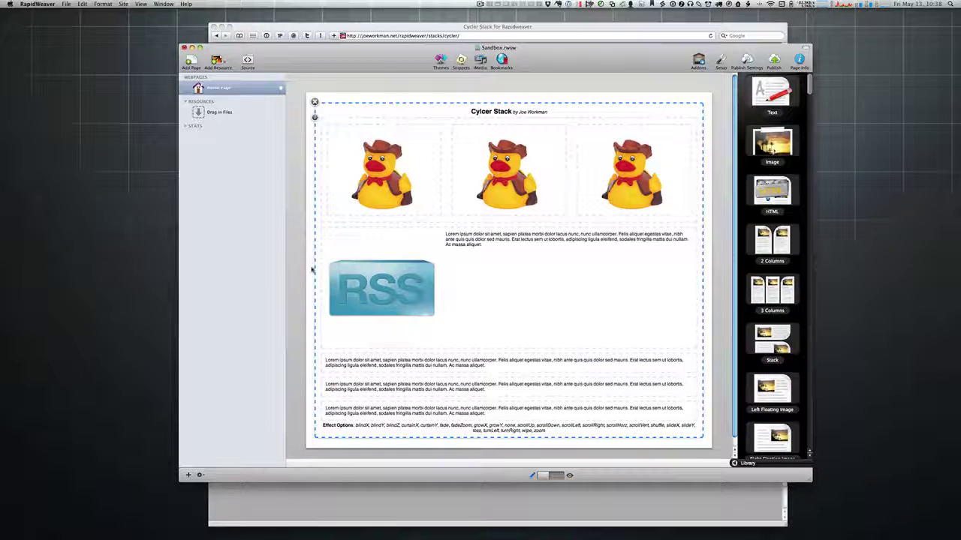
Step: Check 'Use Custom Images' in the Cycler settings to add pager-state and arrow image slots
click(314, 116)
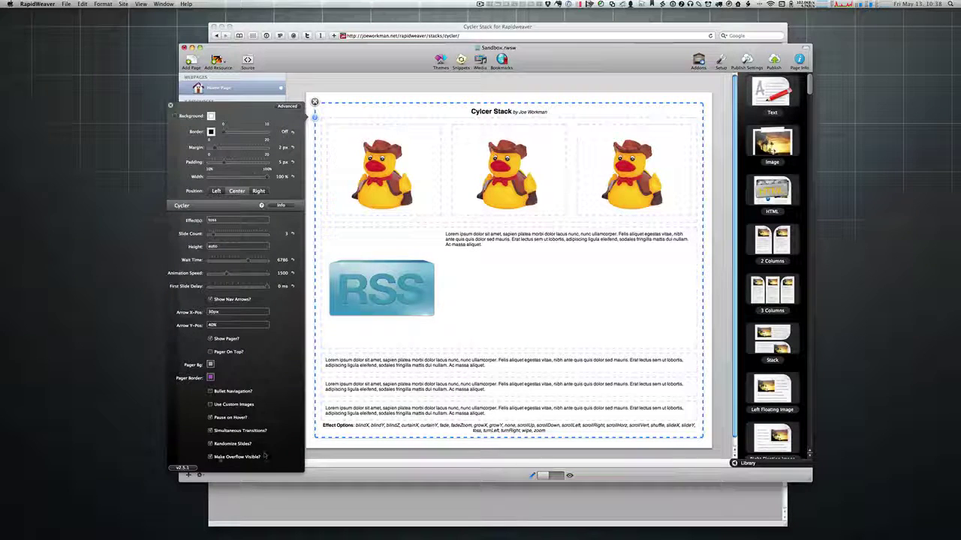
mouse_move(213, 461)
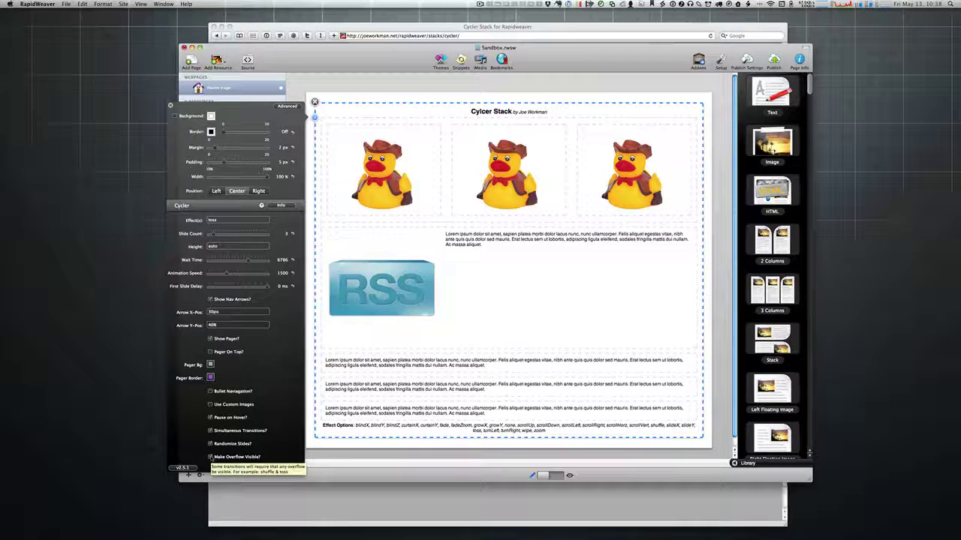
mouse_move(225, 220)
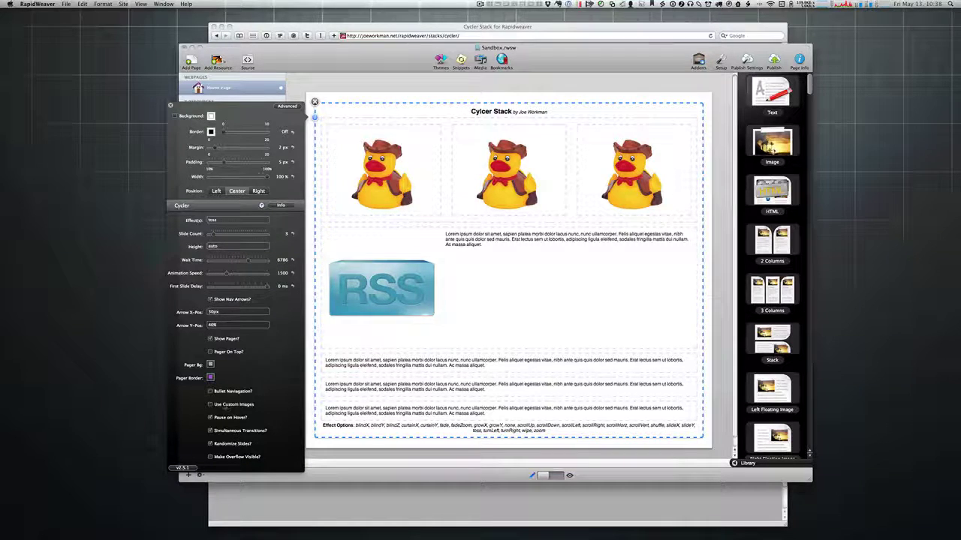
click(211, 405)
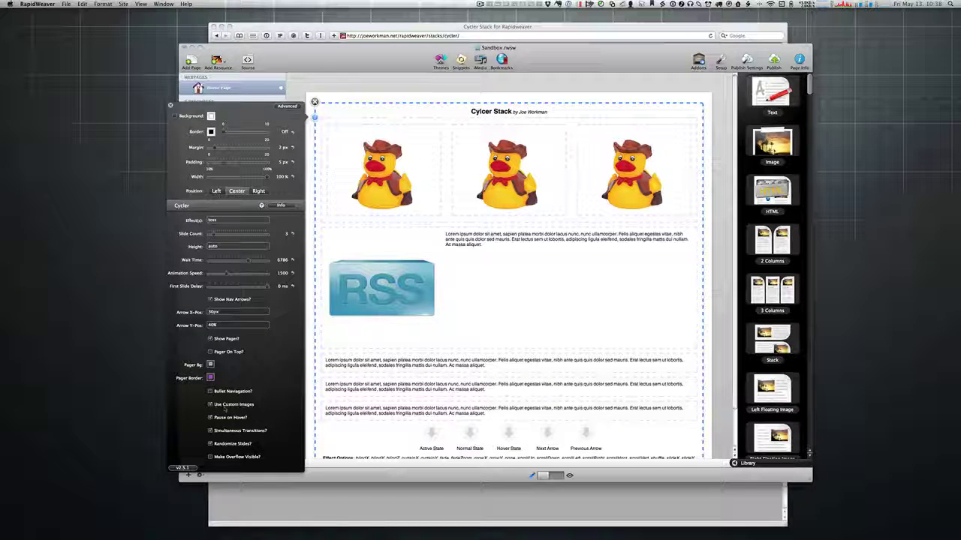
click(171, 106)
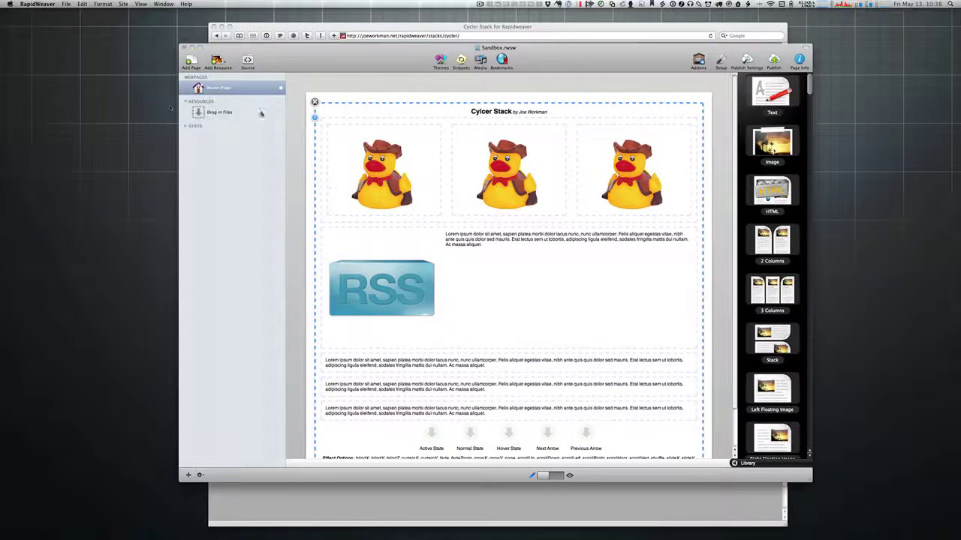
Step: Drop a blue dot into the Active State slot and grey dots into Normal and Hover State
scroll(526, 292, down, 3)
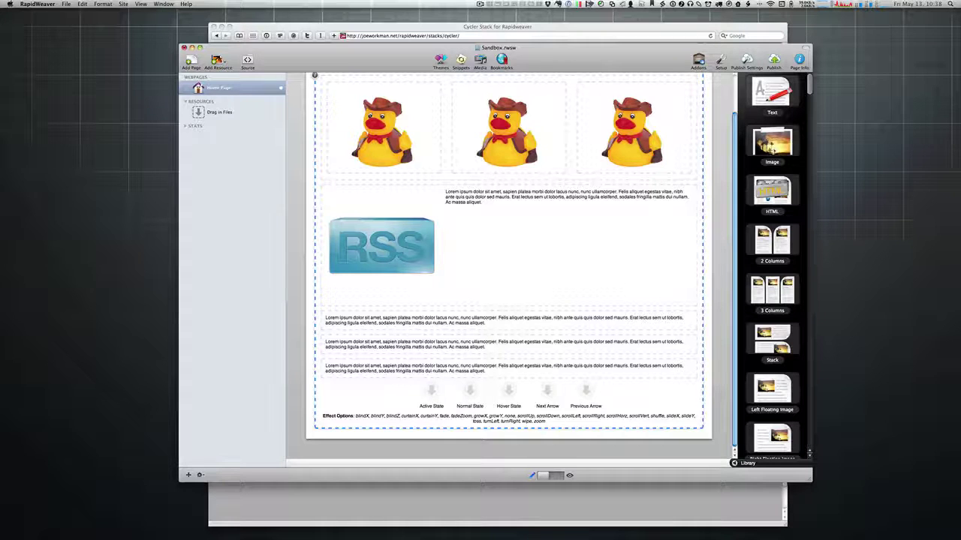
key(super+Tab)
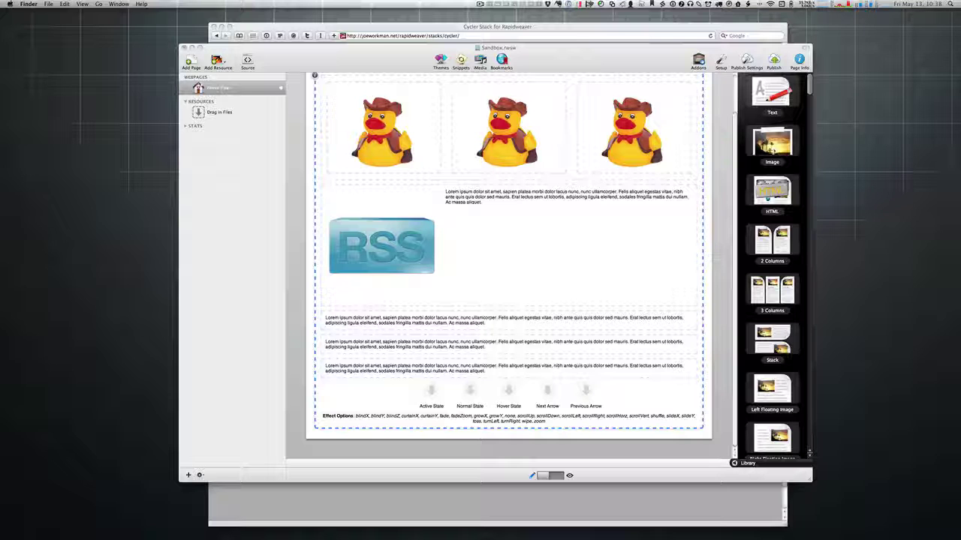
drag(697, 422, 531, 436)
drag(439, 405, 431, 406)
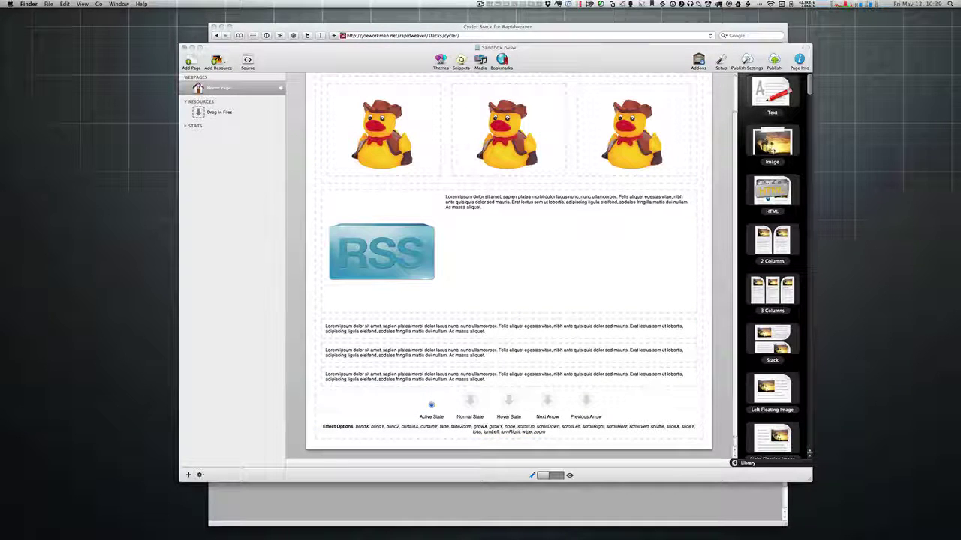
drag(960, 338, 462, 406)
drag(960, 375, 509, 403)
Step: Fill the Previous and Next Arrow slots with arrow images and preview the page
drag(891, 442, 586, 405)
drag(939, 315, 587, 405)
drag(547, 400, 583, 400)
click(605, 399)
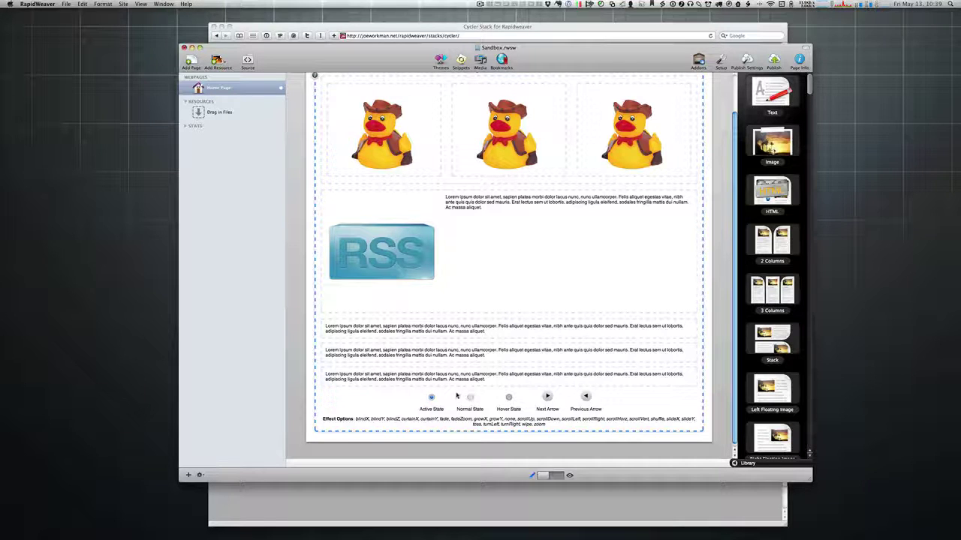
key(super+shift+p)
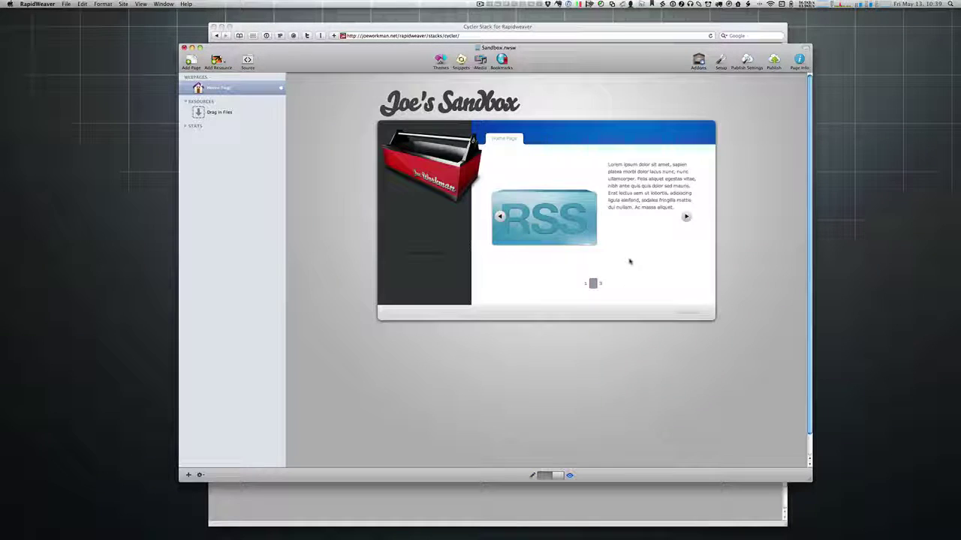
Step: Turn on 'Bullet Navigation?' with the pager kept shown, and preview the dot pager
key(super+shift+p)
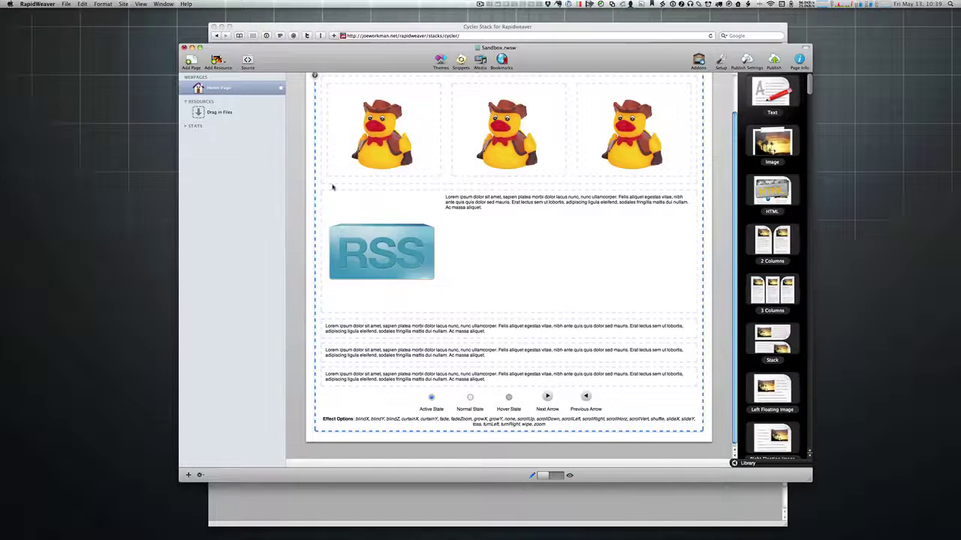
click(315, 90)
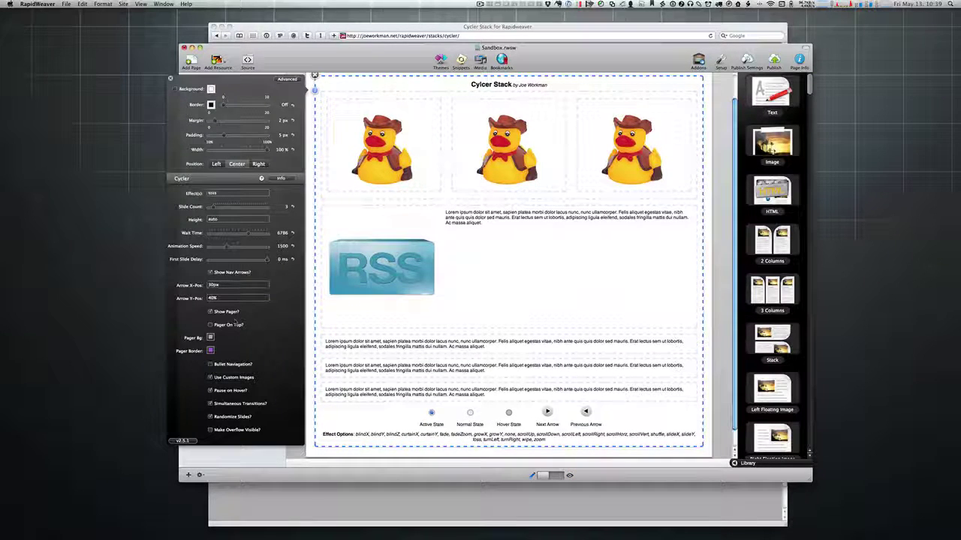
click(210, 365)
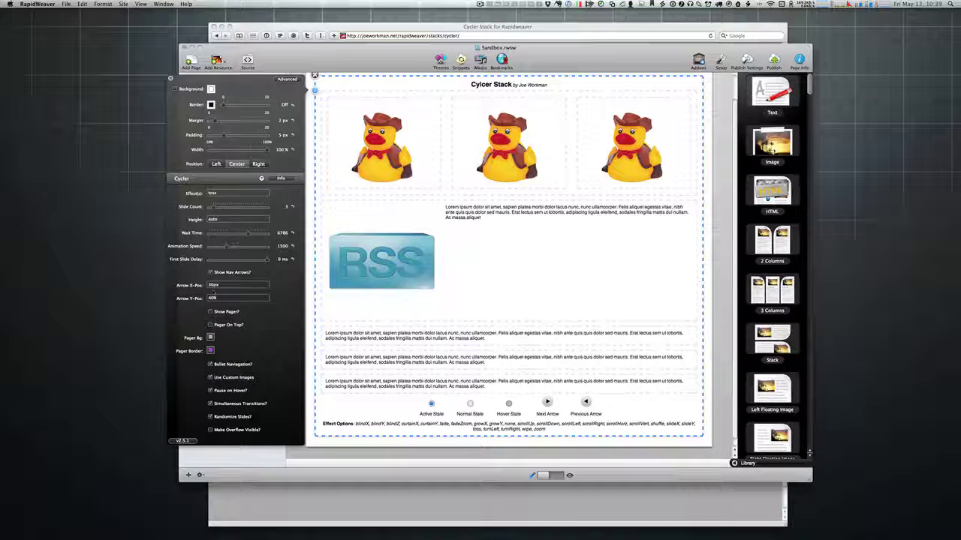
click(211, 313)
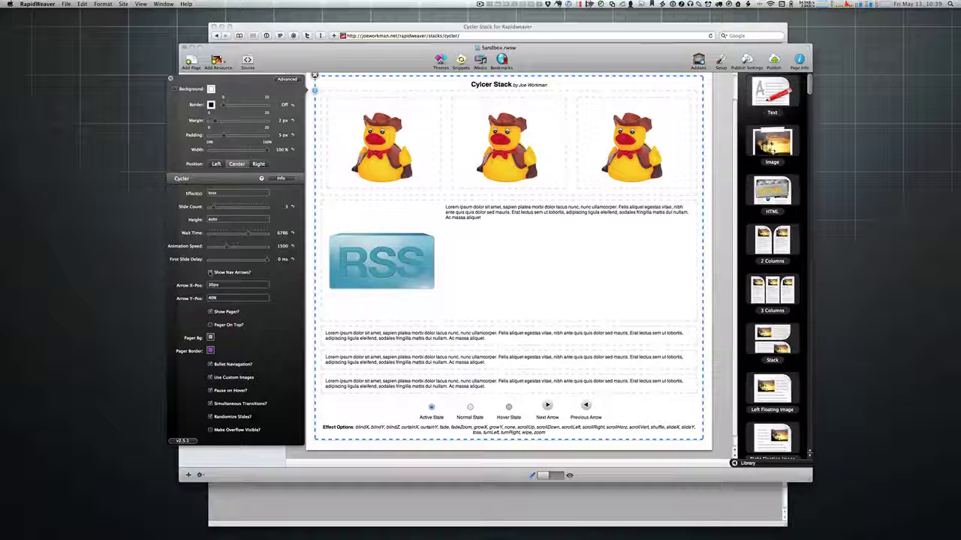
key(super+r)
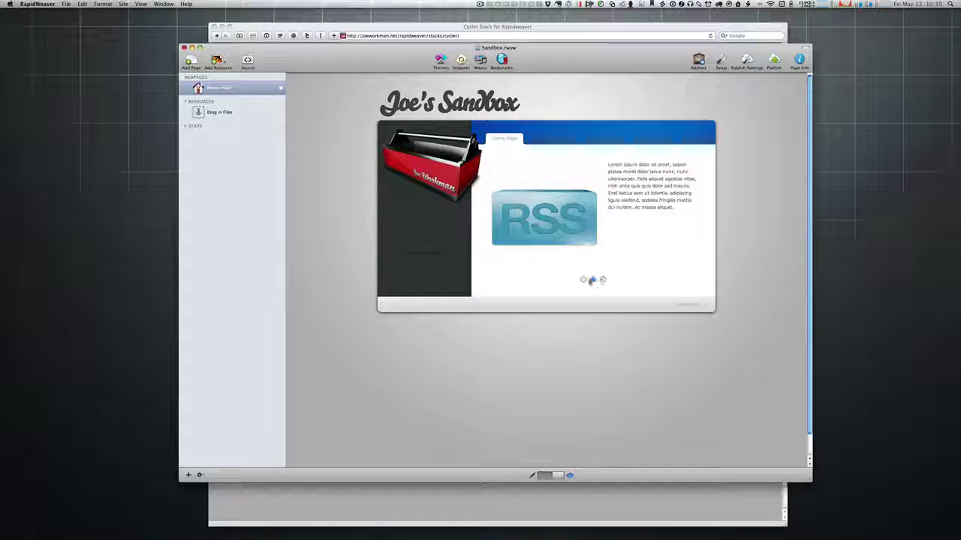
Step: Click the pager bullets to show the ducks, lorem text and RSS slides, ending on the ducks
click(583, 280)
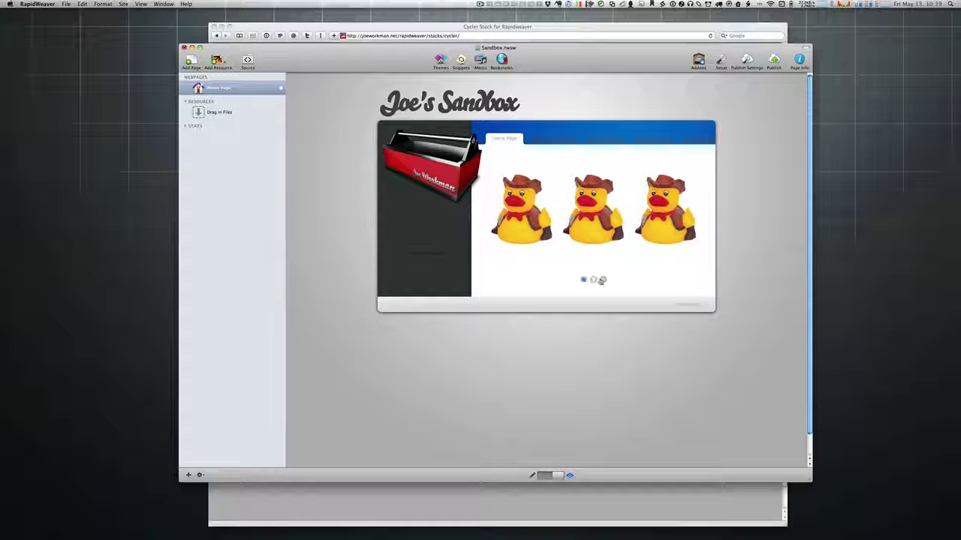
click(602, 280)
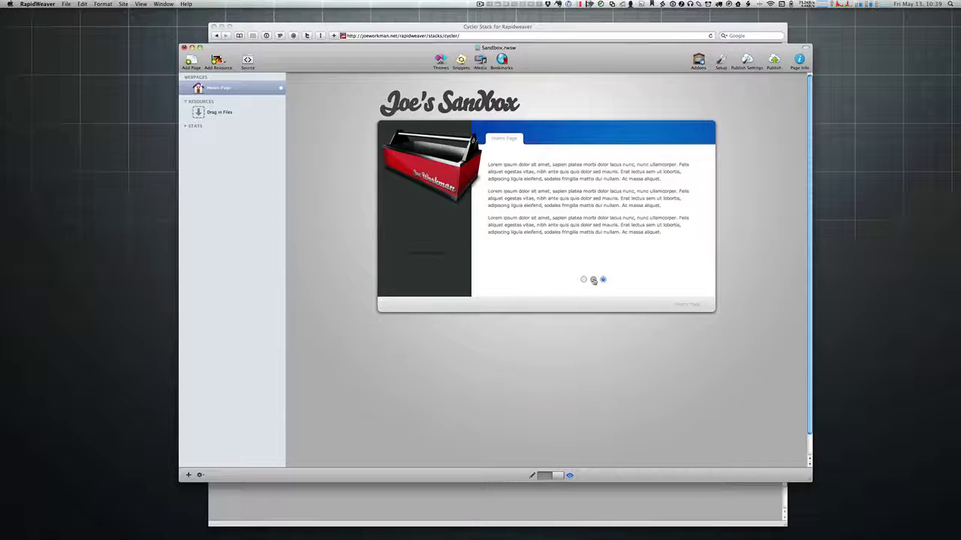
click(593, 280)
click(583, 279)
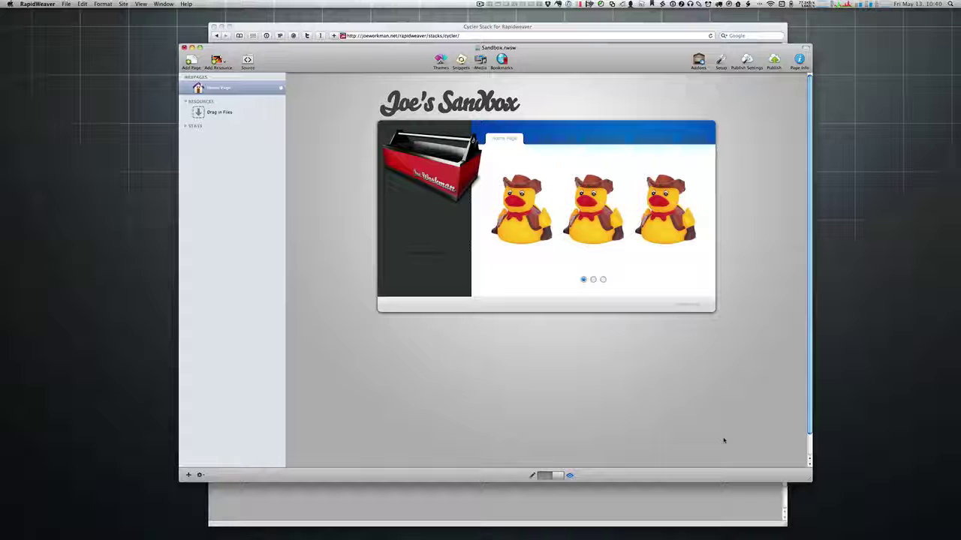
Step: Give the Cycler slider a 1 px border and preview it
key(super+r)
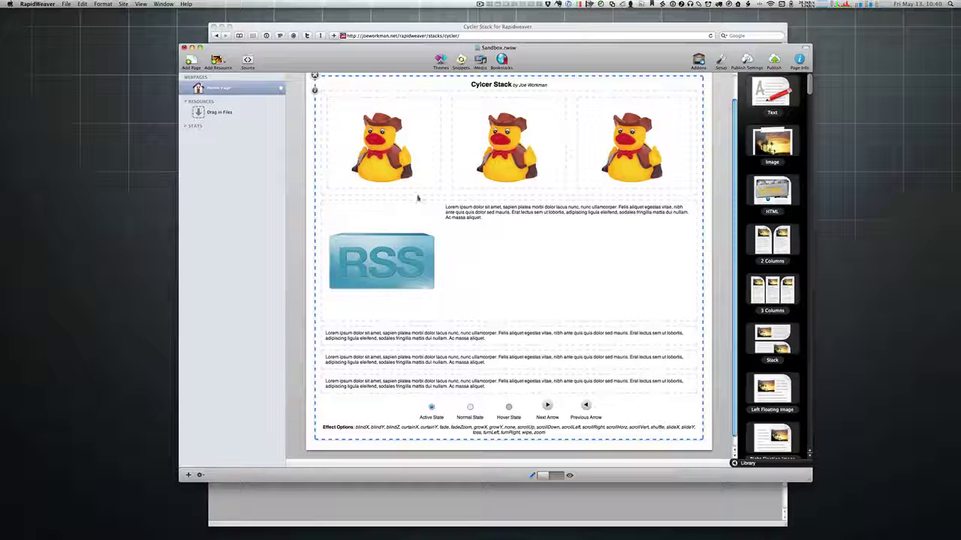
click(314, 90)
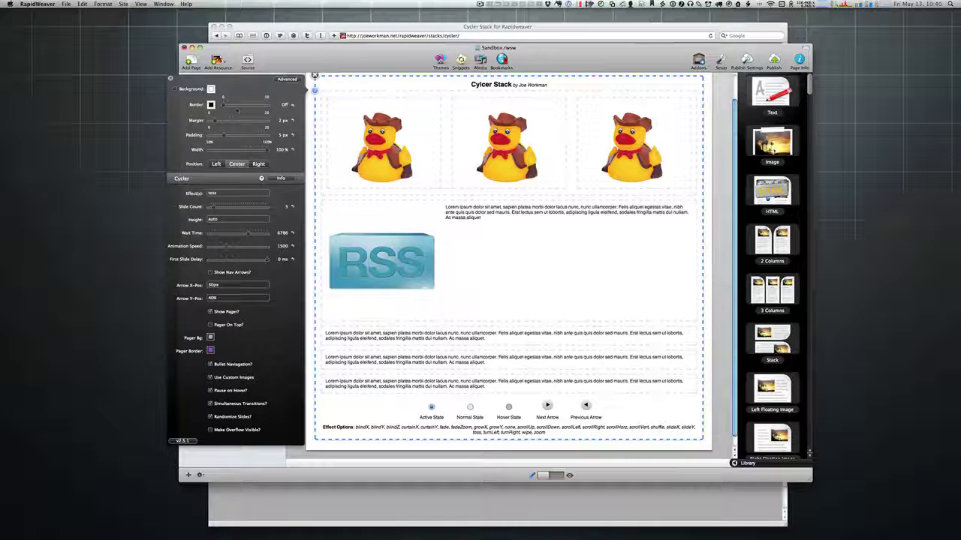
drag(223, 105, 228, 106)
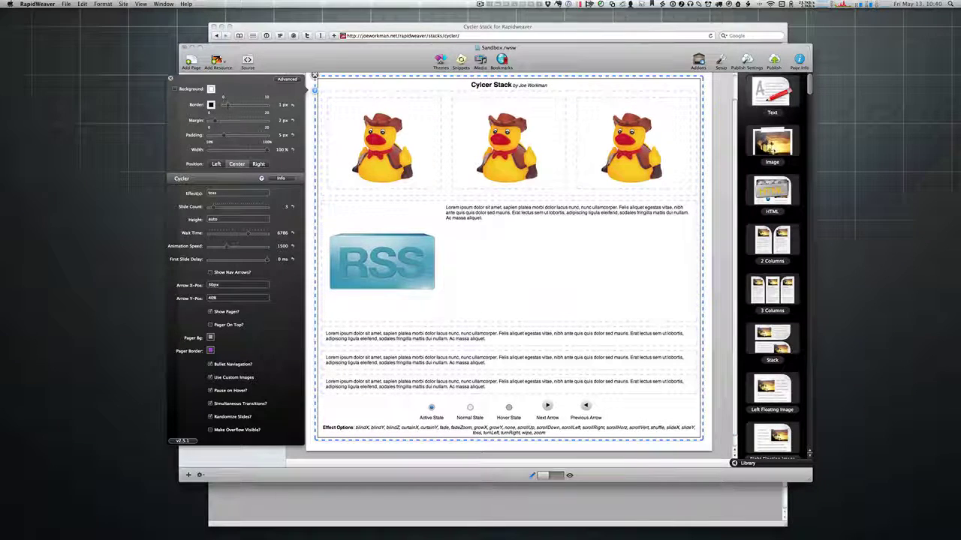
click(171, 78)
key(super+r)
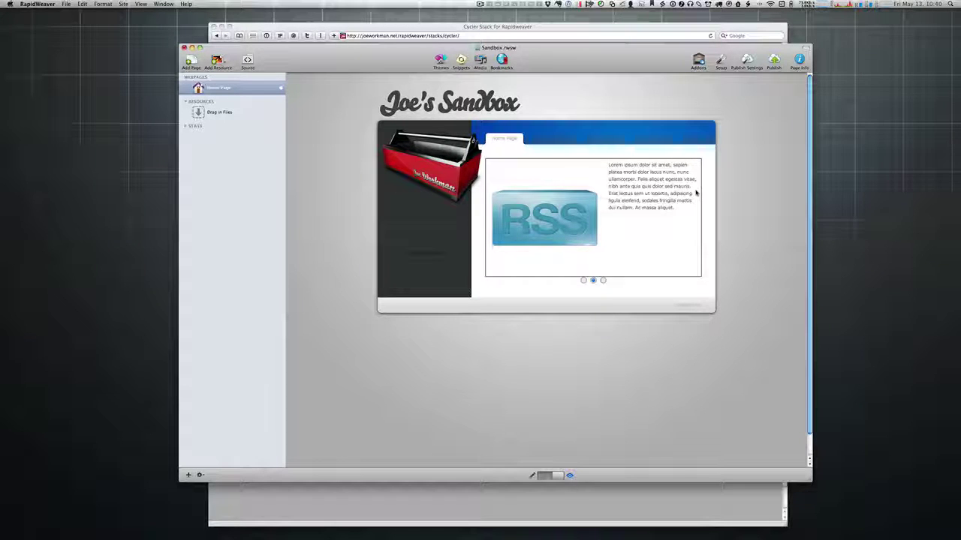
Step: Back in Edit mode, set the slider's Border back to Off
key(super+r)
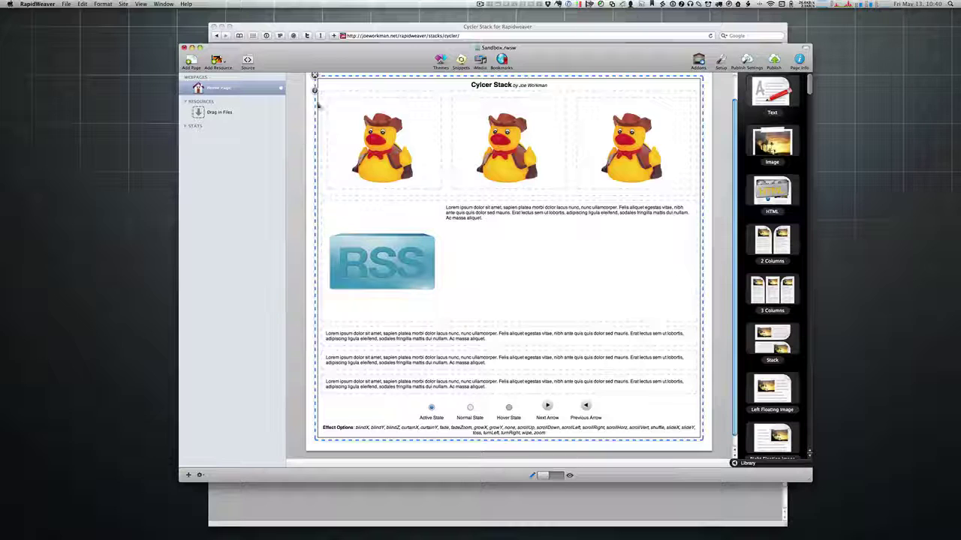
click(316, 91)
drag(228, 105, 222, 105)
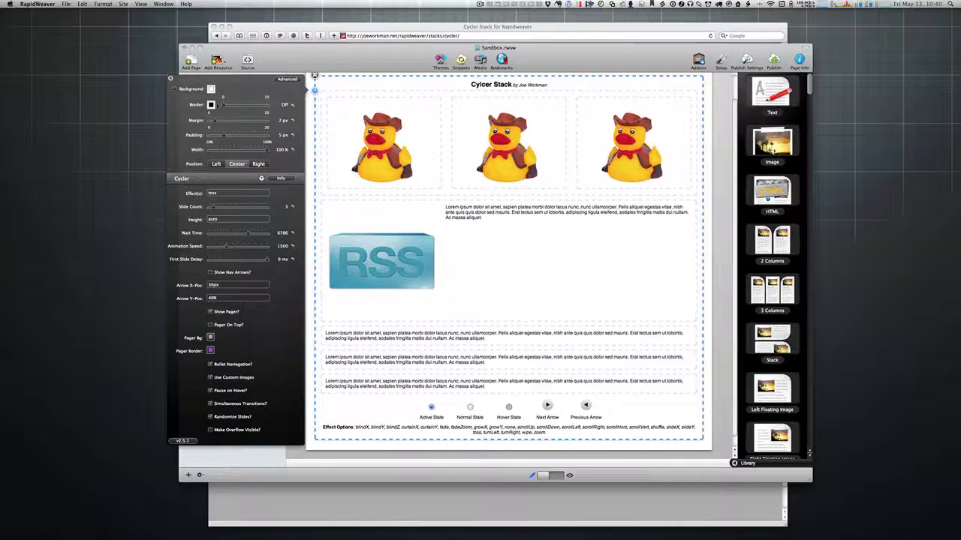
key(super+Tab)
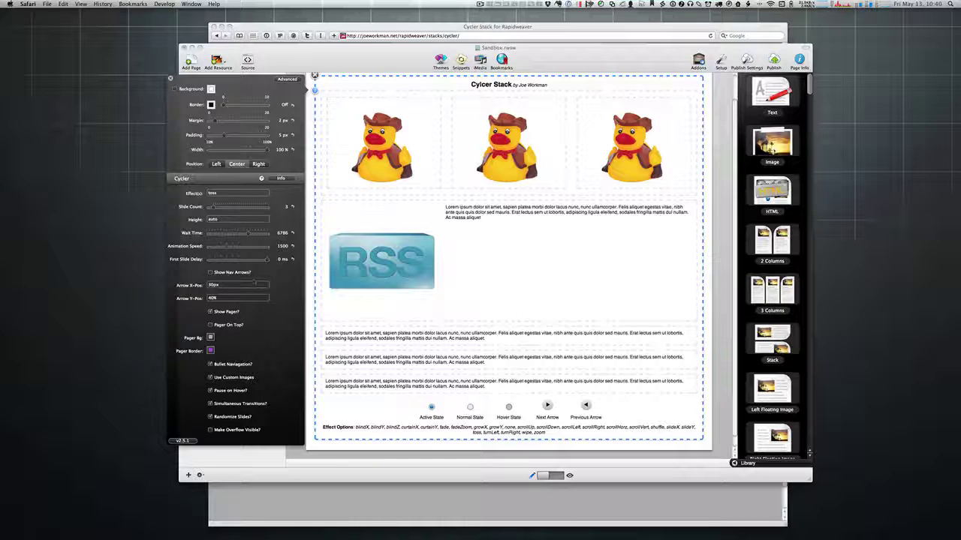
Step: Change the Effect(s) value from toss to fade,growX,fadezoom,scrollLeft and close the settings
click(223, 194)
double_click(223, 195)
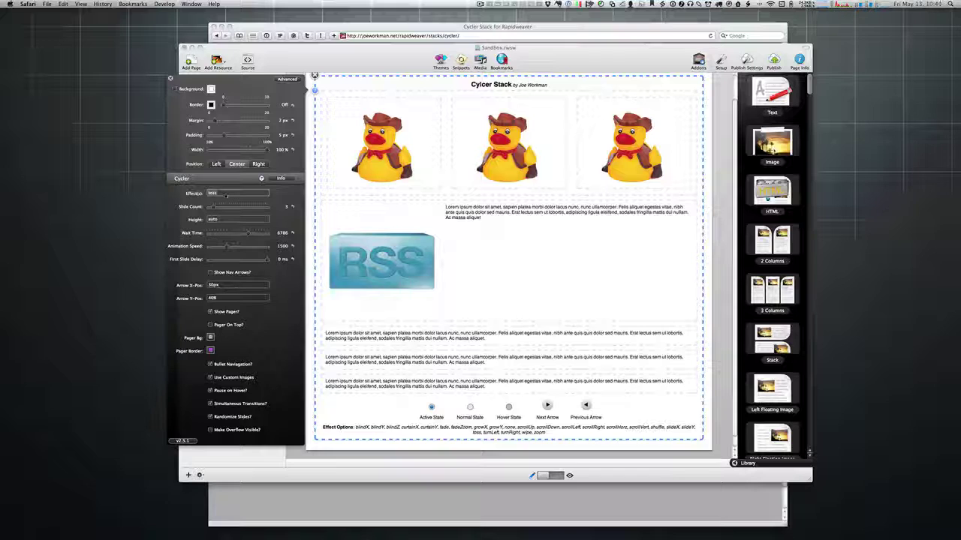
key(BackSpace)
text(fade,)
text(gro)
text(wX,fade)
text(zoom)
text(,scrollLeft)
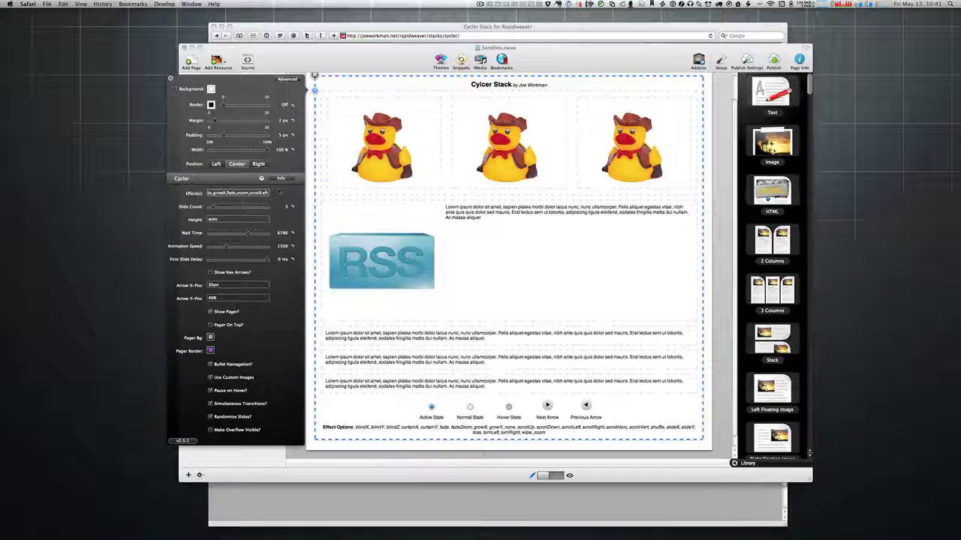
click(170, 78)
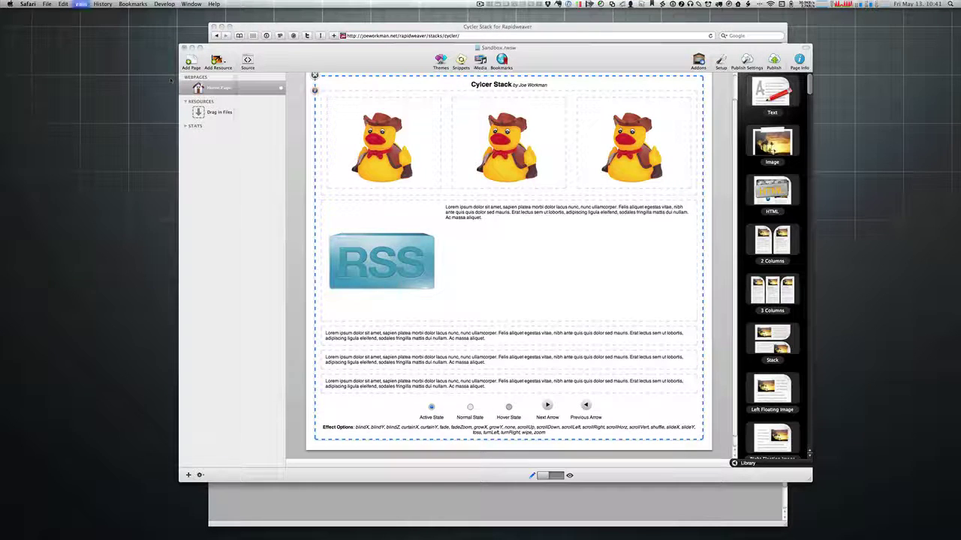
click(335, 63)
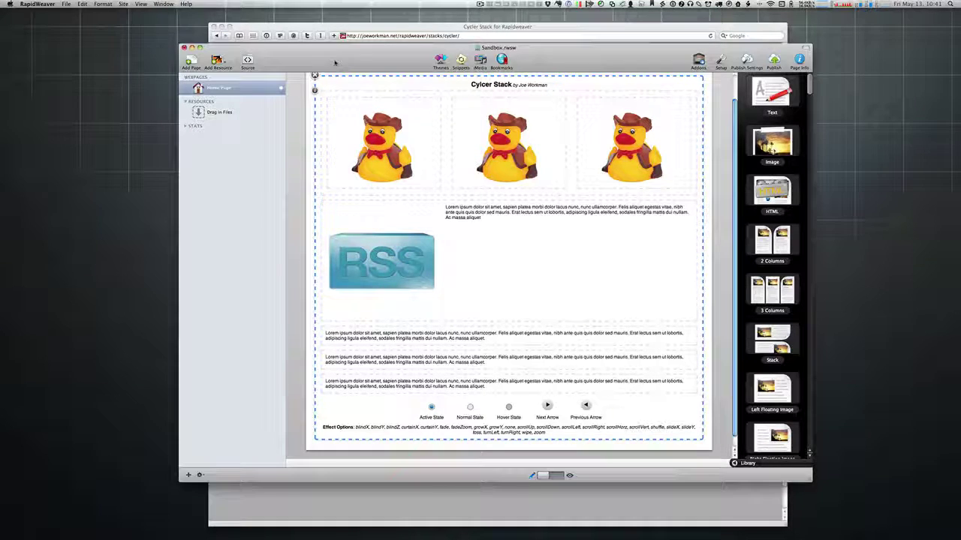
Step: Preview the new transitions across the text, RSS and duck slides, then bring Safari's Cycler Stack page forward
key(super+r)
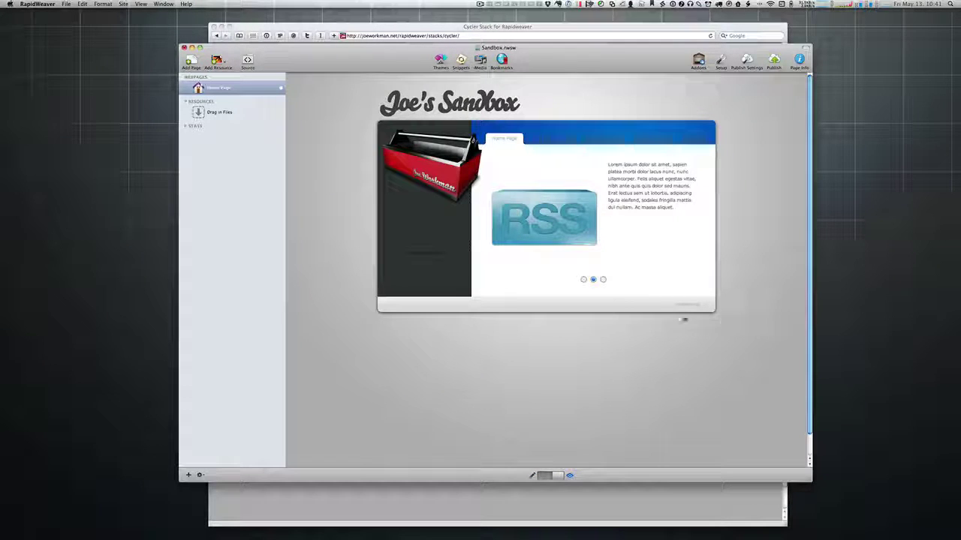
click(603, 281)
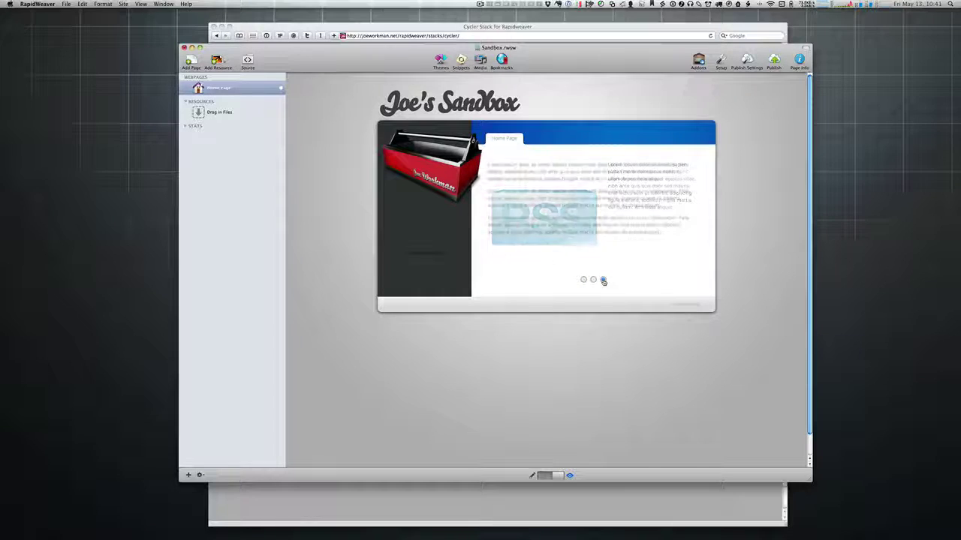
click(593, 280)
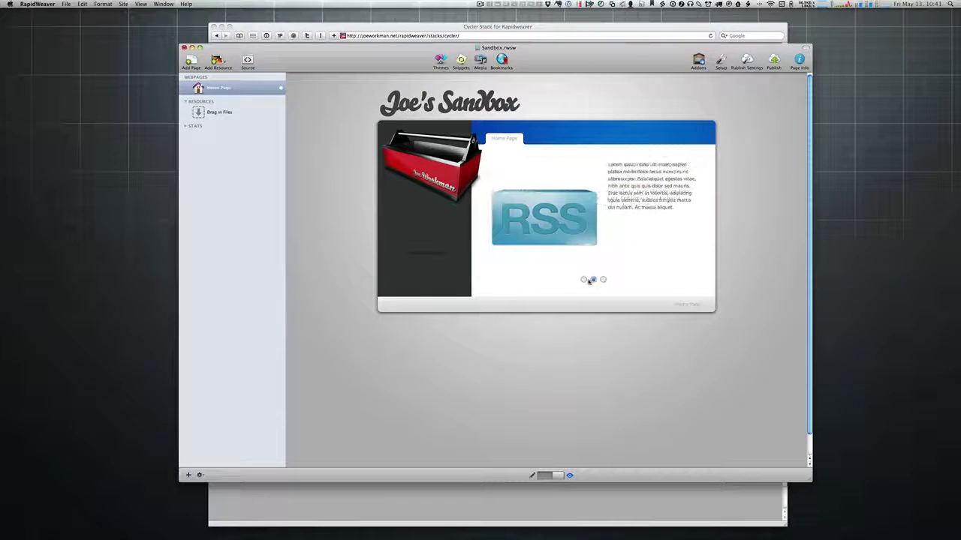
click(584, 279)
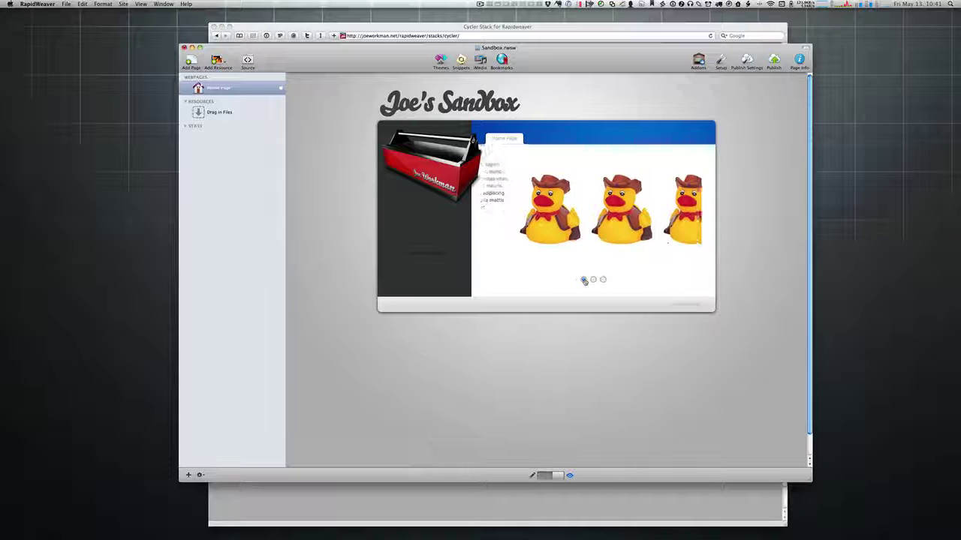
click(593, 280)
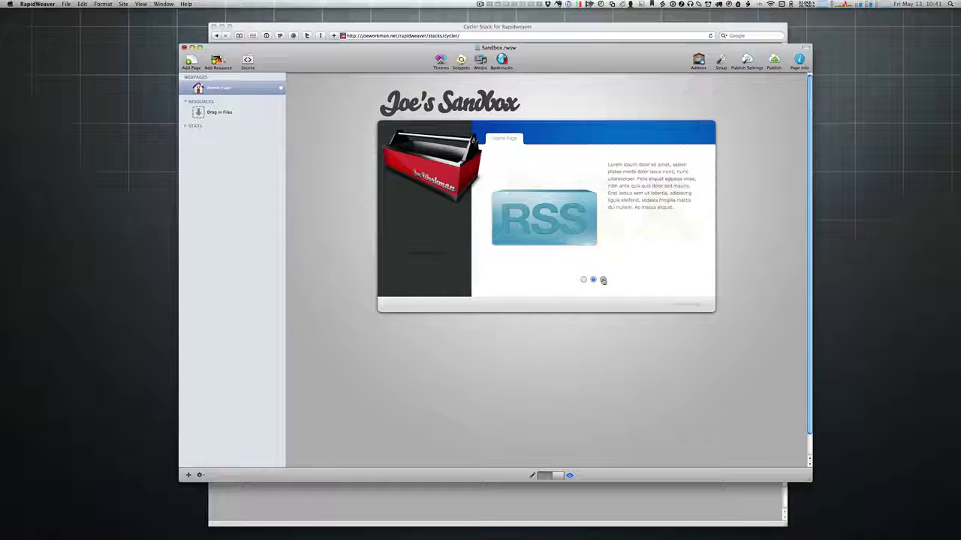
click(602, 280)
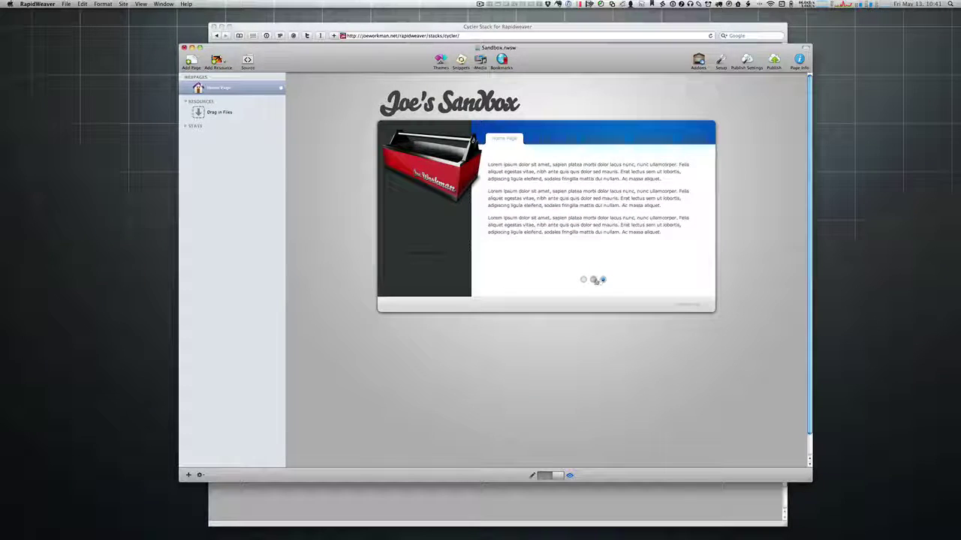
click(594, 280)
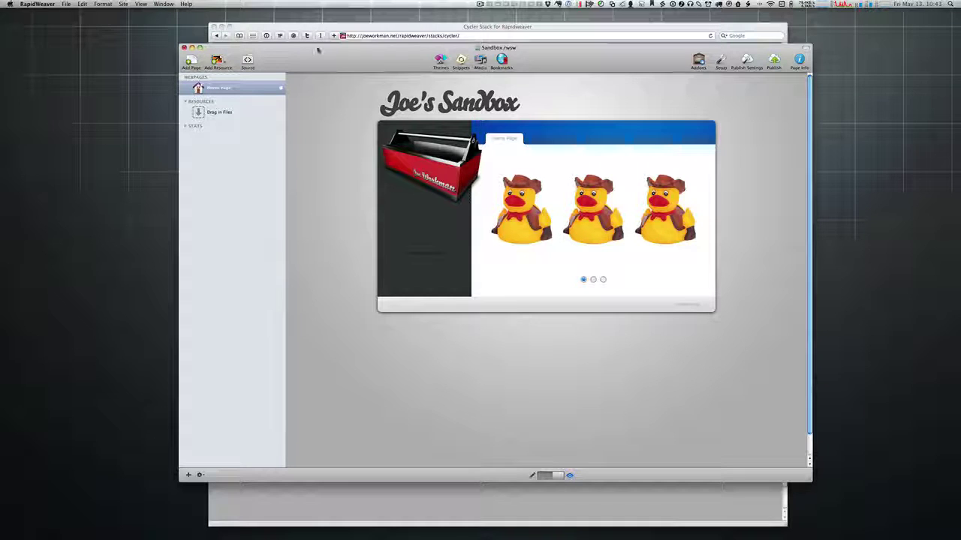
click(351, 27)
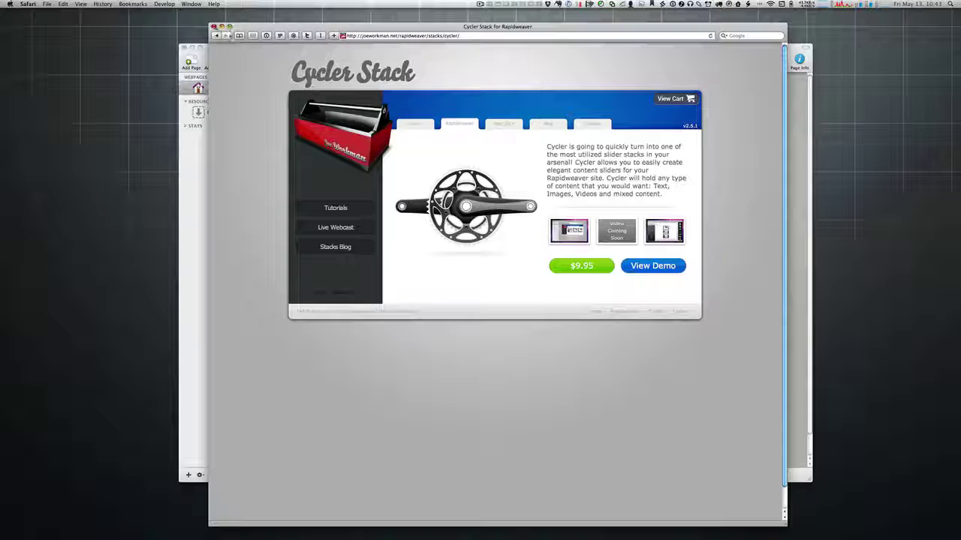
Step: Close the Safari window showing the Cycler Stack product page
click(214, 27)
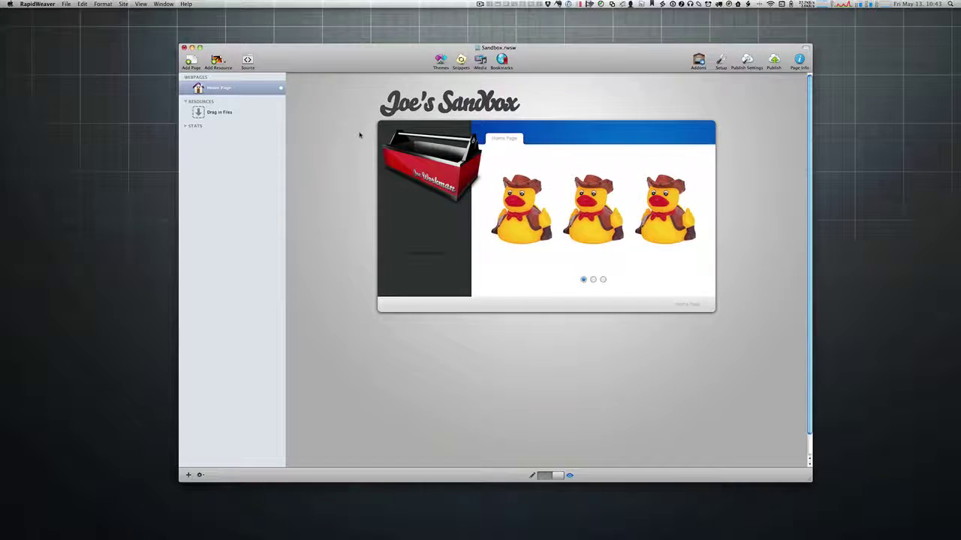
Step: Return to Edit mode and delete the Cycler stack from the Home Page
key(super+r)
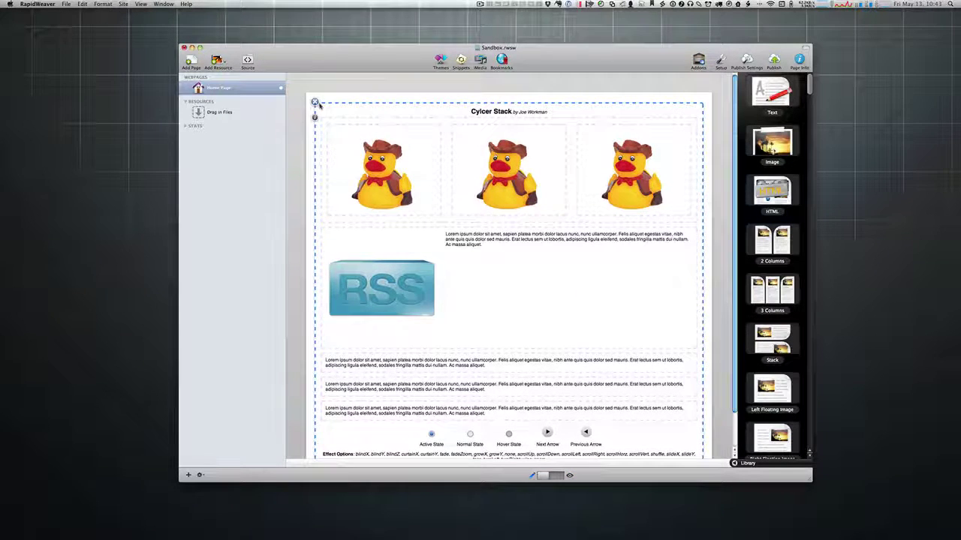
click(315, 102)
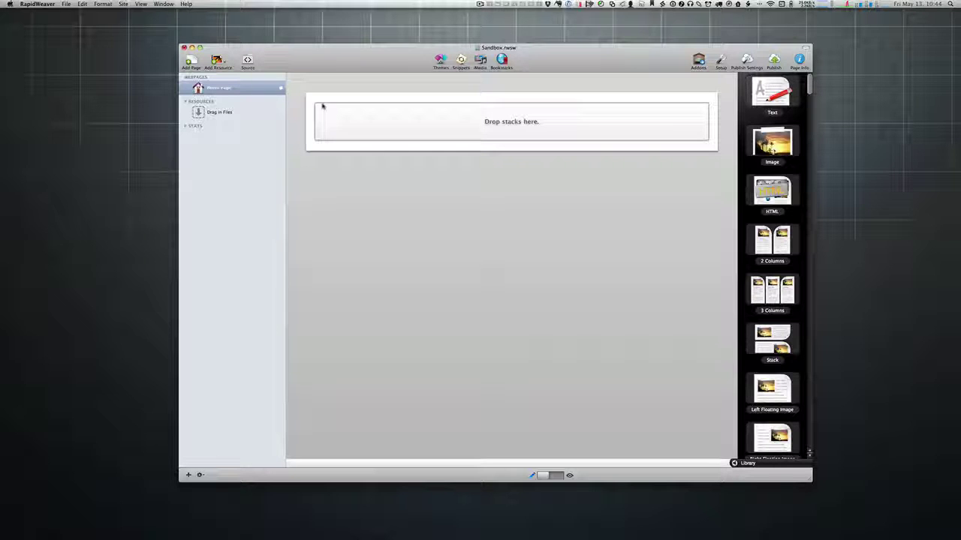
Step: Place Dispatch Amazon S3, Dropbox, MobileMe and SFTP stacks on the page, one below another
scroll(771, 163, down, 2)
scroll(773, 165, down, 15)
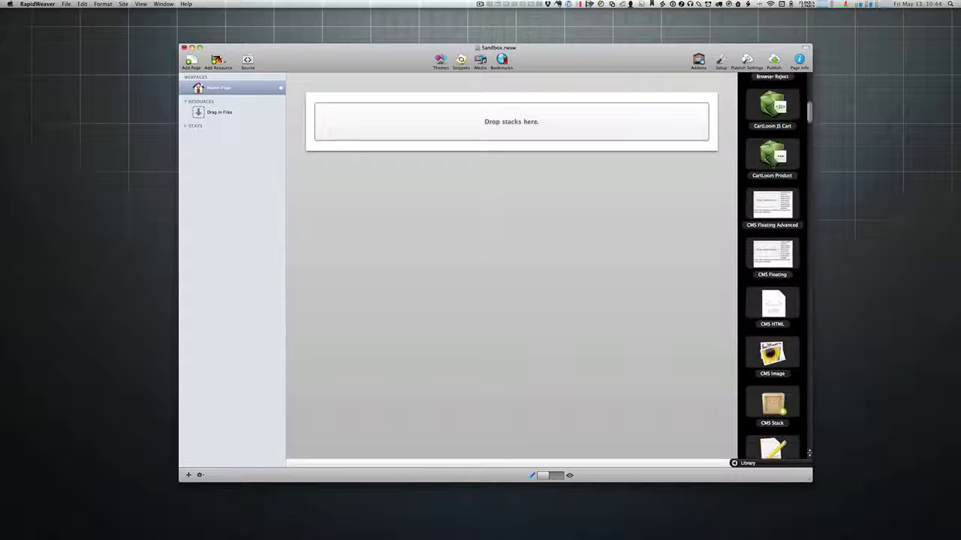
scroll(772, 164, down, 1)
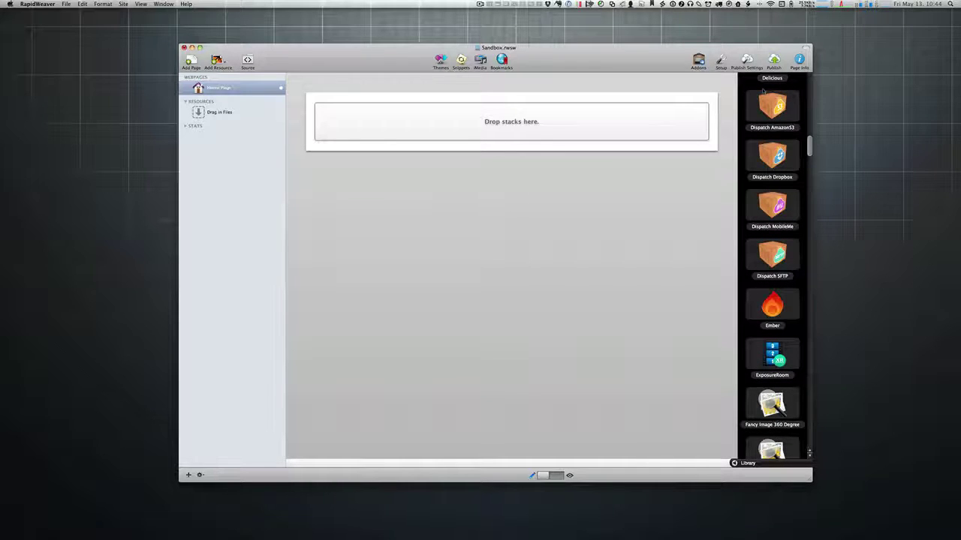
drag(775, 109, 655, 126)
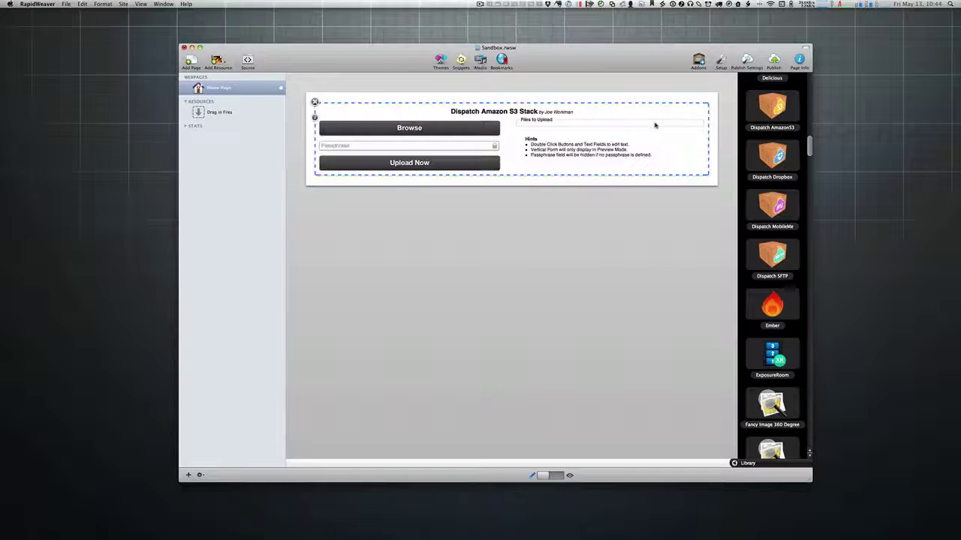
drag(772, 154, 653, 213)
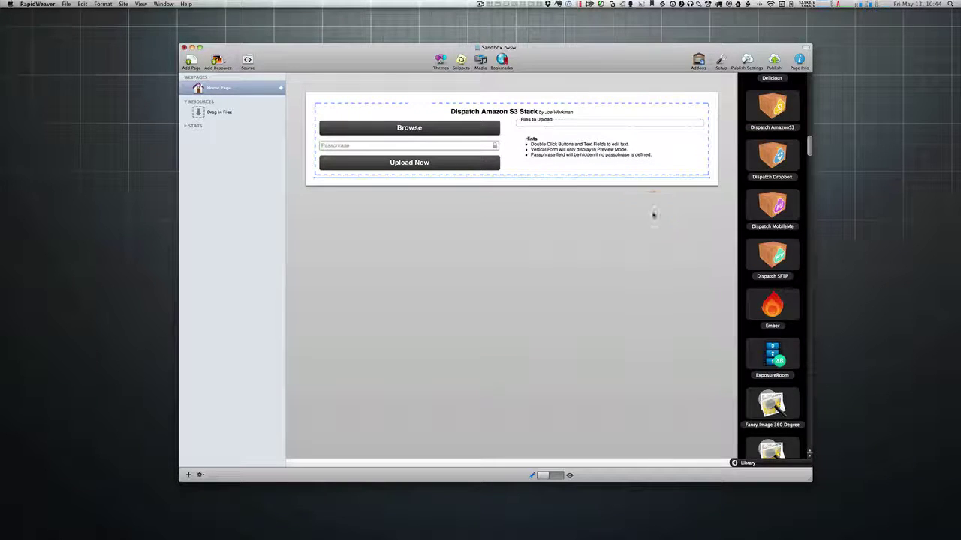
drag(773, 204, 605, 266)
drag(772, 255, 571, 336)
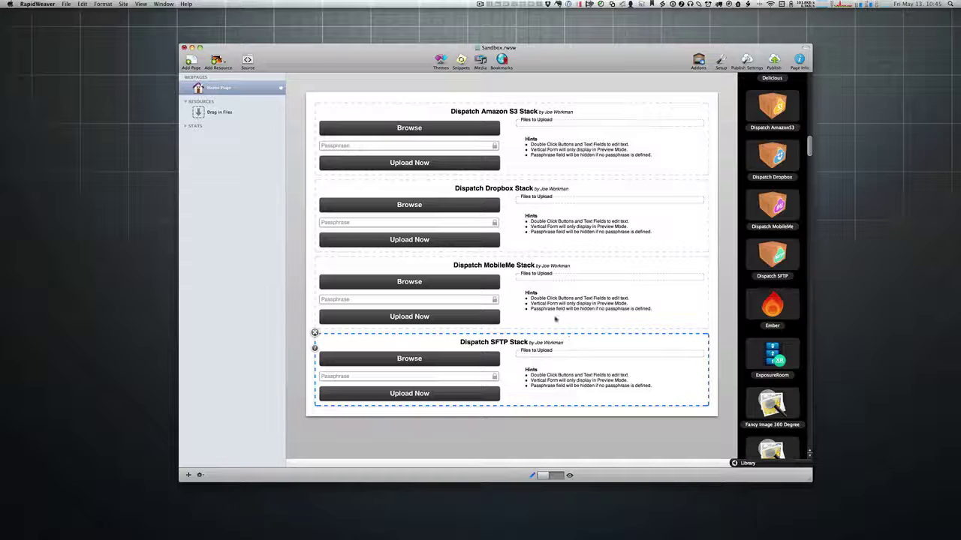
click(548, 317)
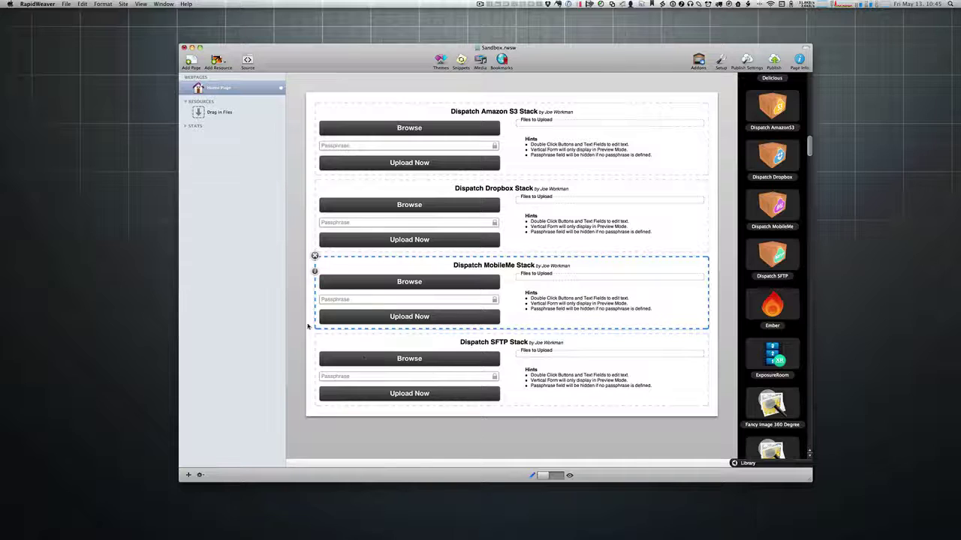
click(316, 271)
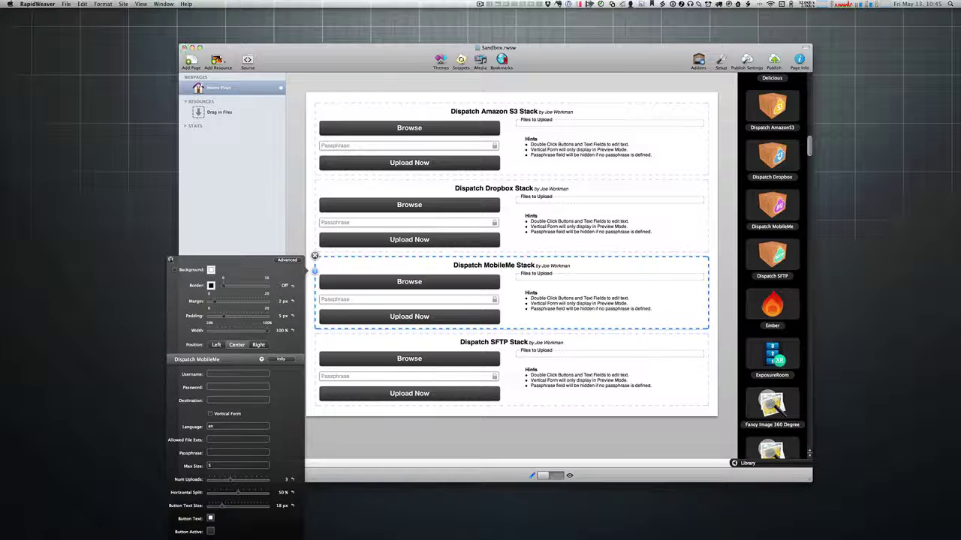
click(357, 299)
click(373, 130)
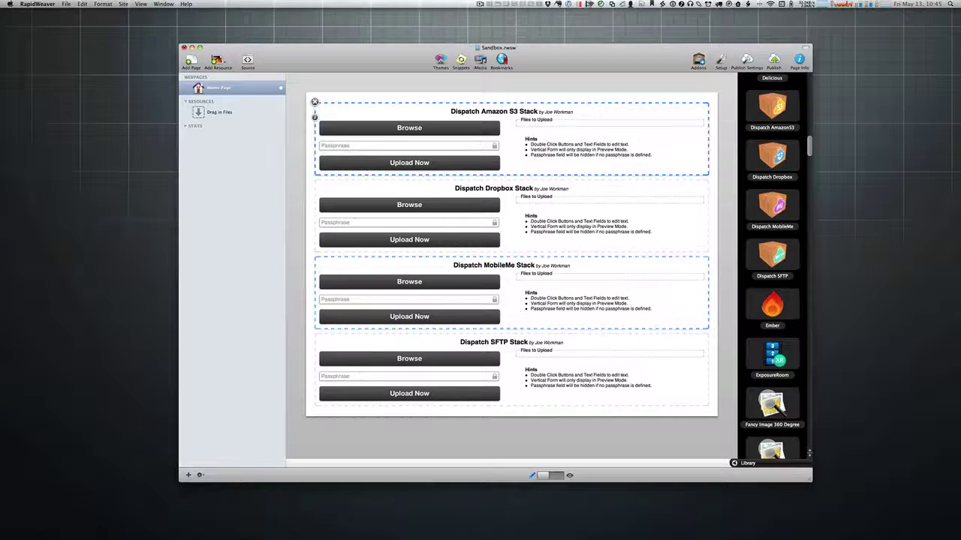
click(315, 118)
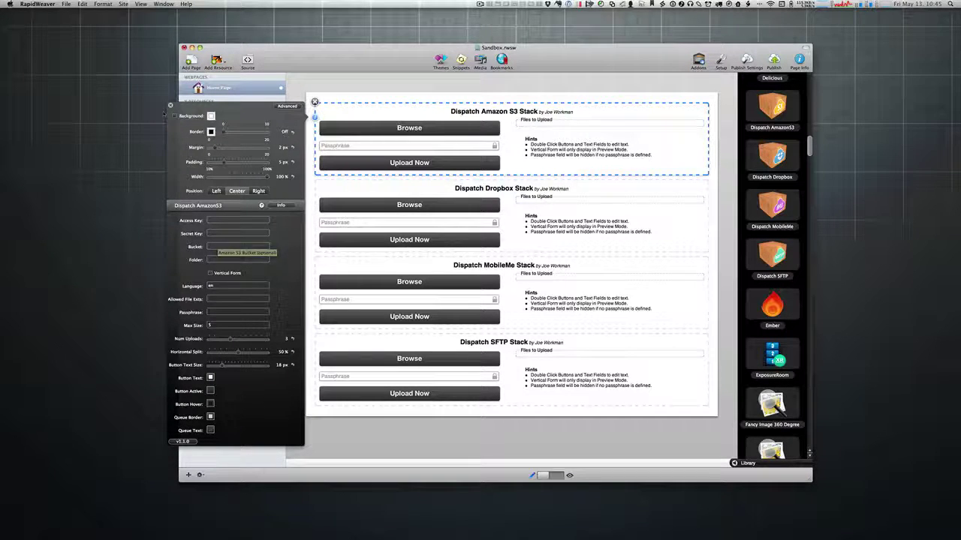
click(171, 105)
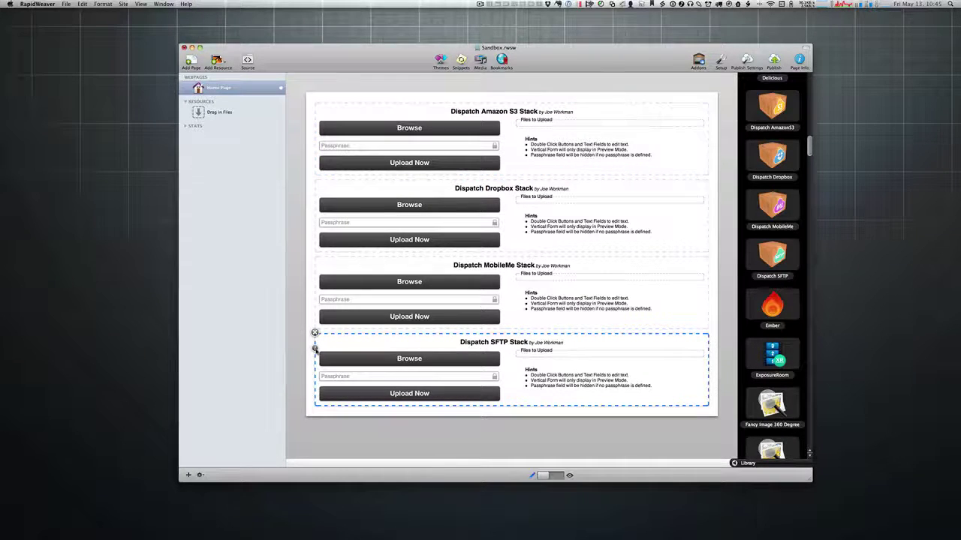
Step: Inspect the SFTP stack's settings, checking its server port of 22
click(316, 349)
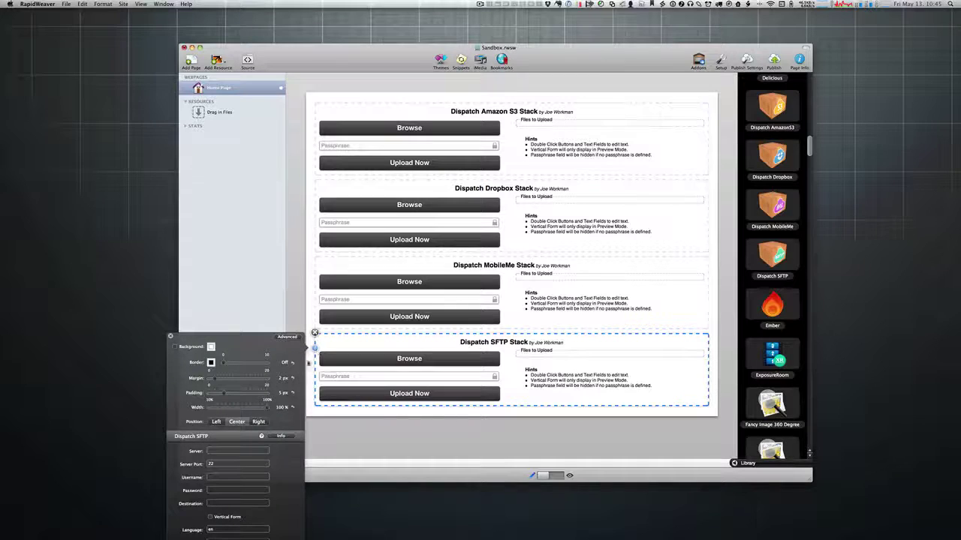
click(222, 466)
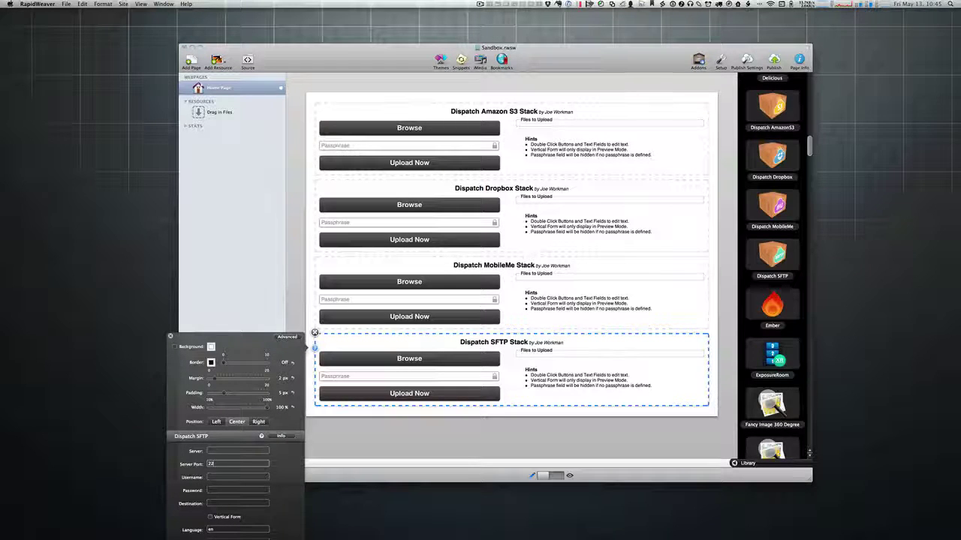
click(171, 336)
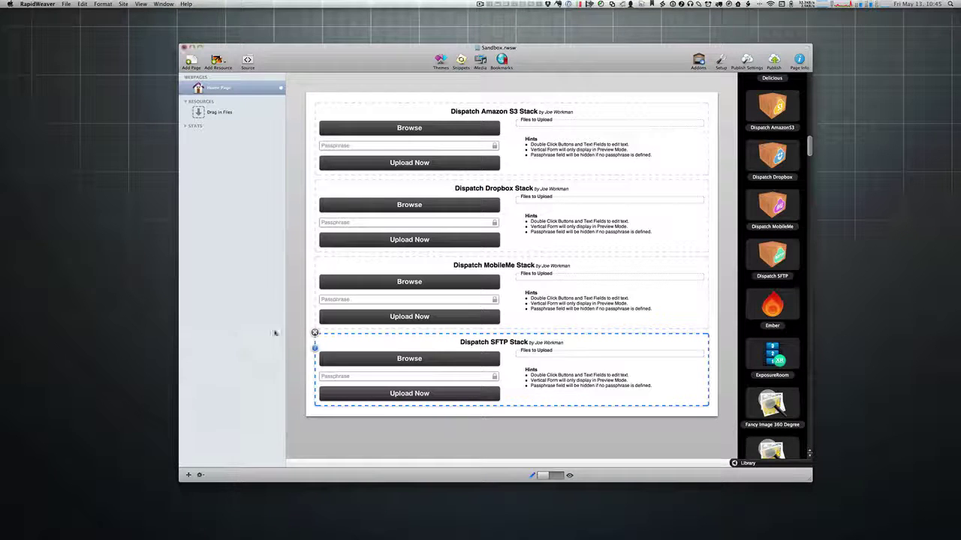
Step: Delete the SFTP, MobileMe and Amazon S3 stacks, leaving only Dispatch Dropbox
click(314, 332)
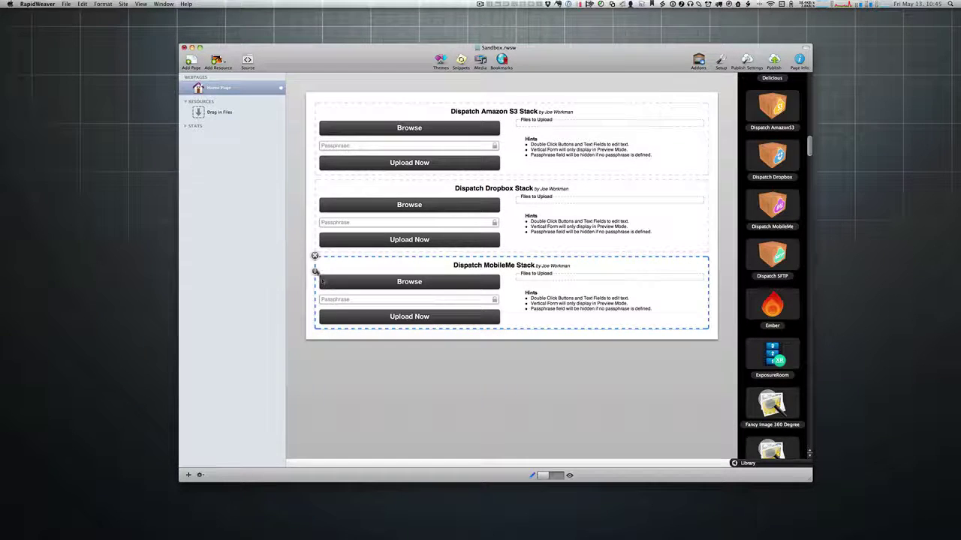
click(314, 256)
click(342, 122)
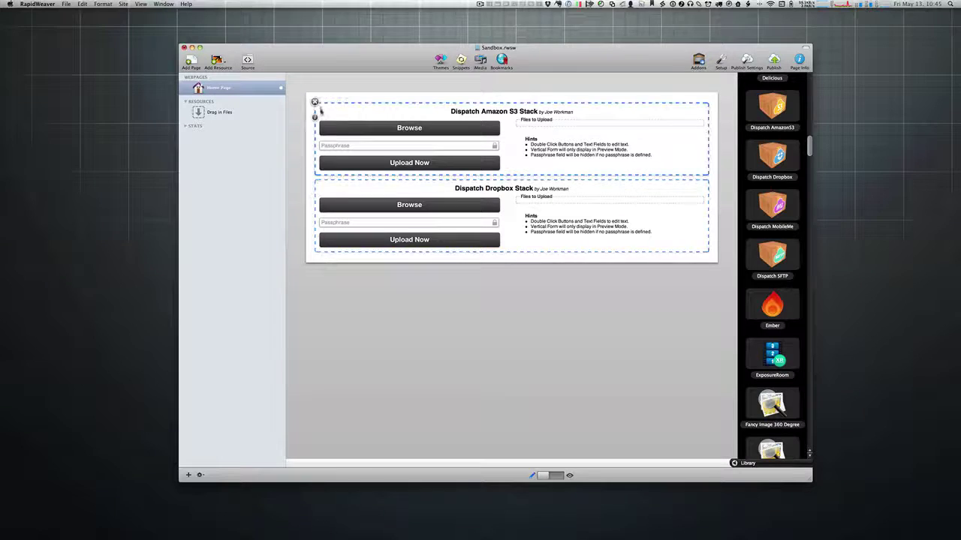
click(314, 102)
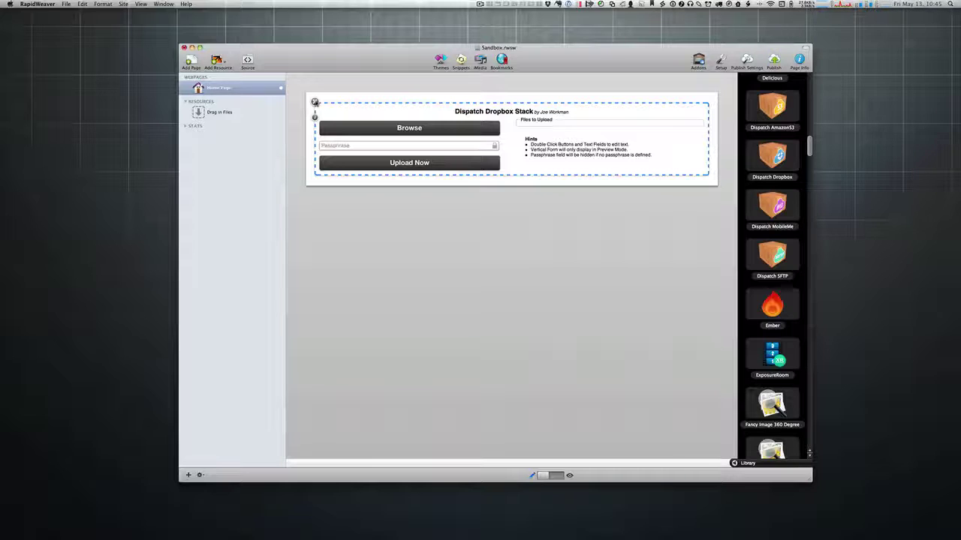
click(315, 118)
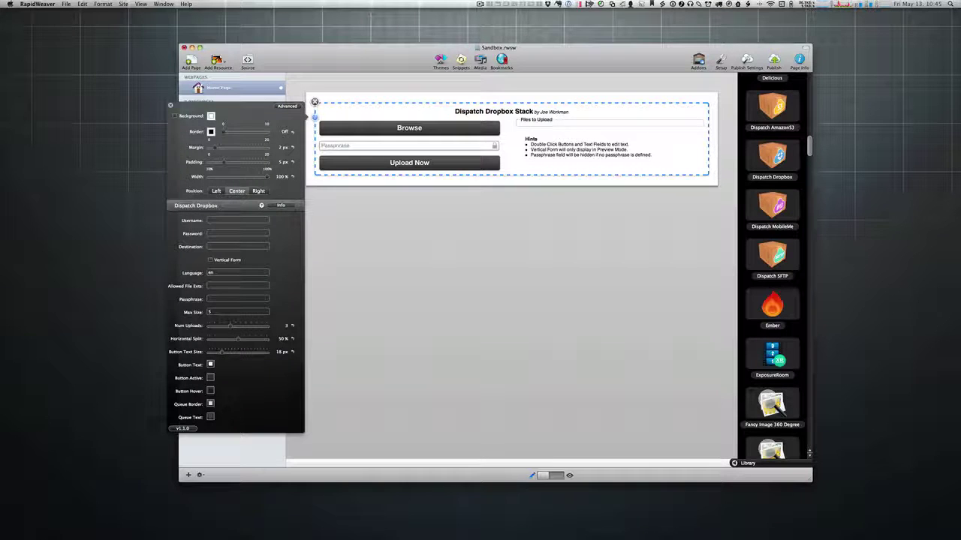
click(240, 218)
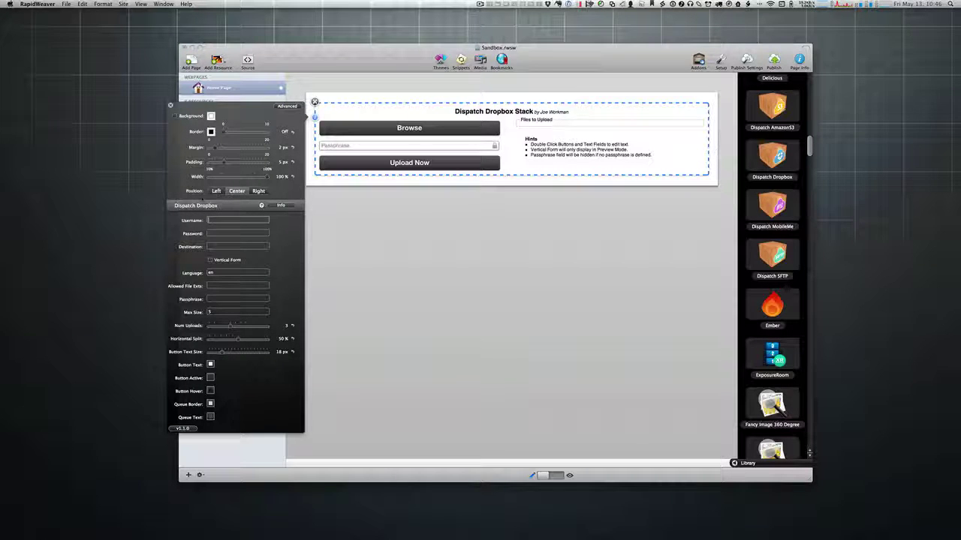
click(170, 106)
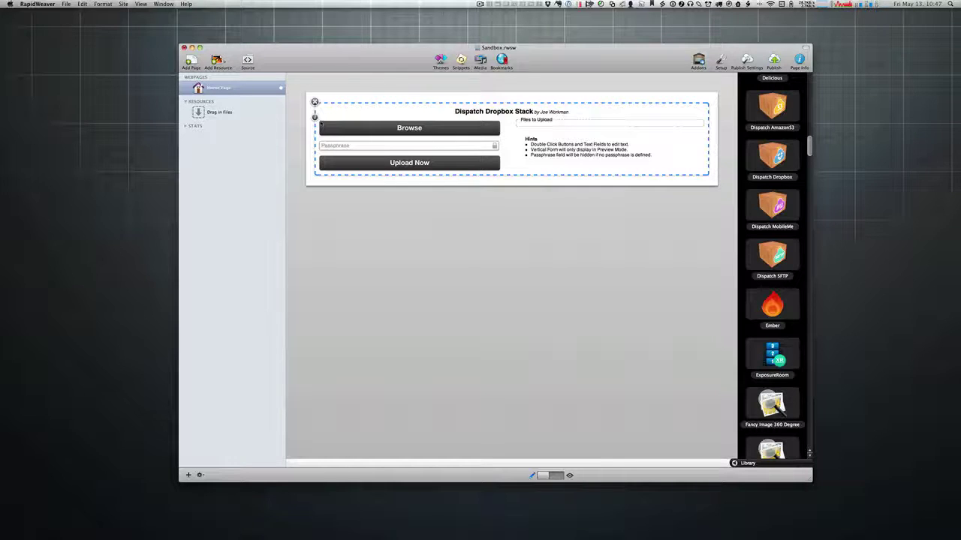
click(315, 118)
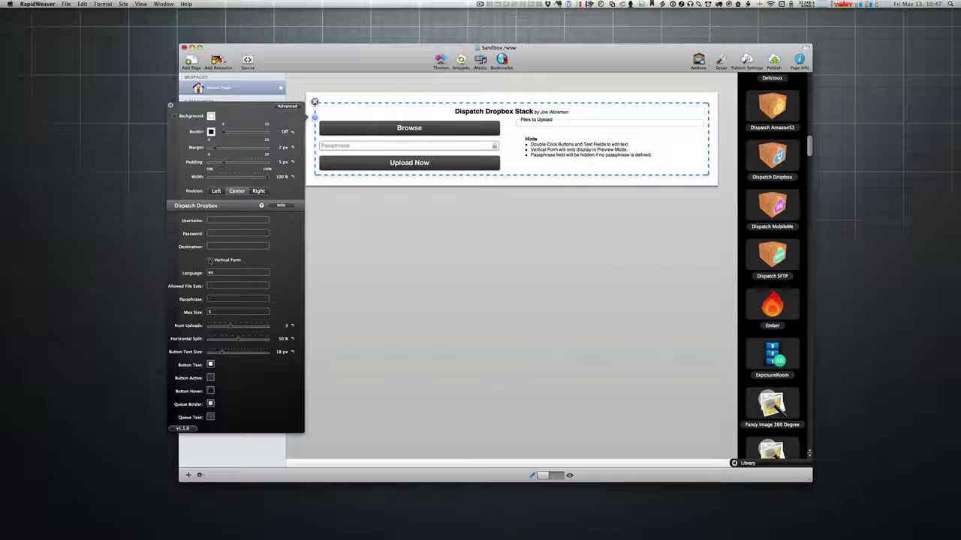
click(171, 105)
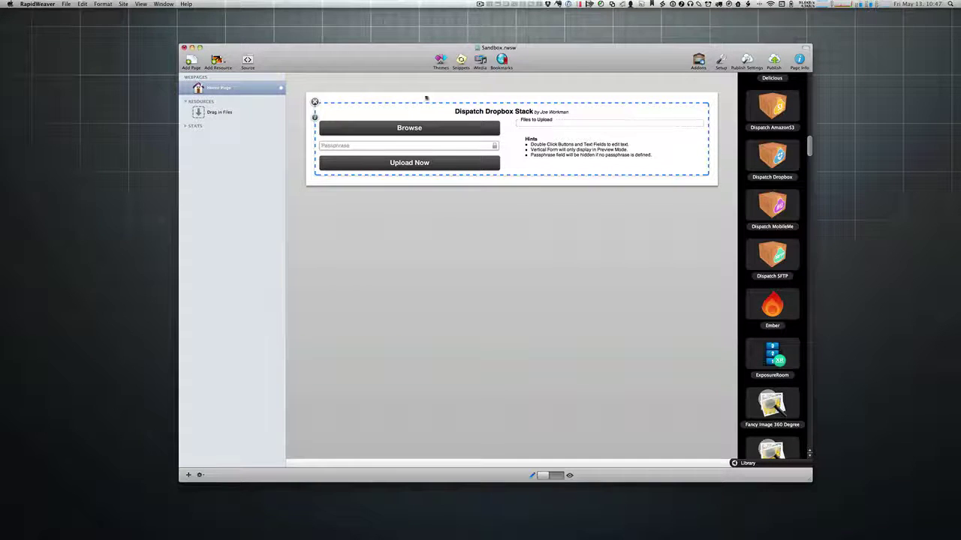
Step: Set the Dropbox stack's Horizontal Split to 69% and preview the wider Browse and Upload Now buttons
key(super+r)
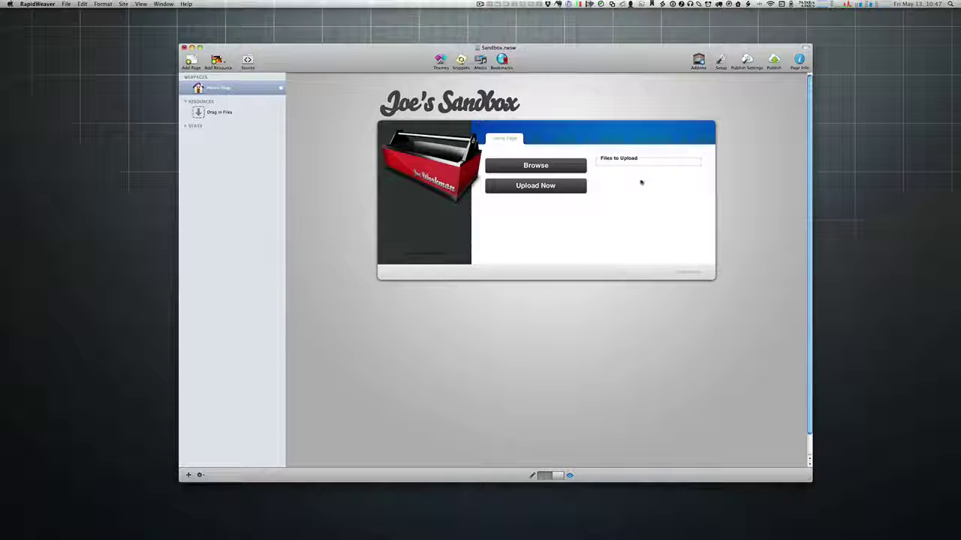
key(super+shift+p)
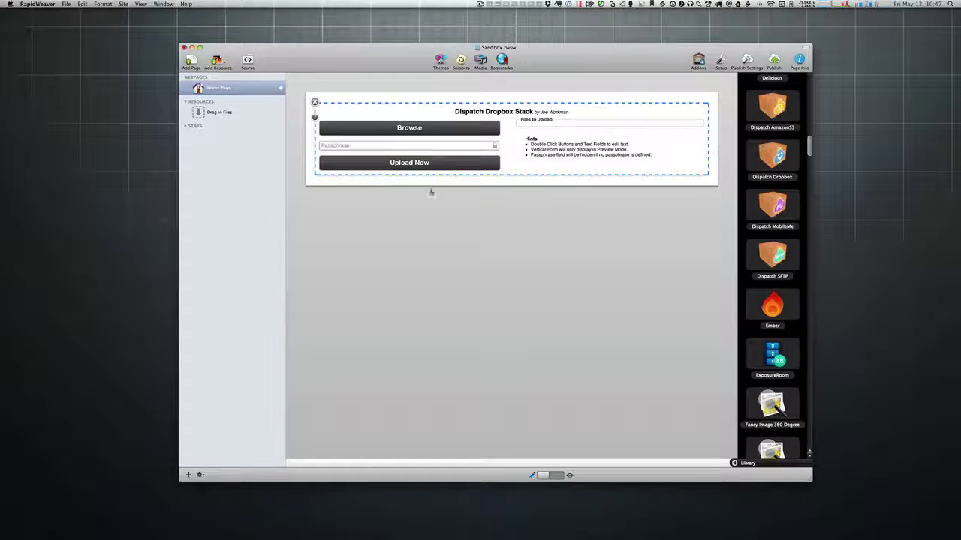
click(314, 117)
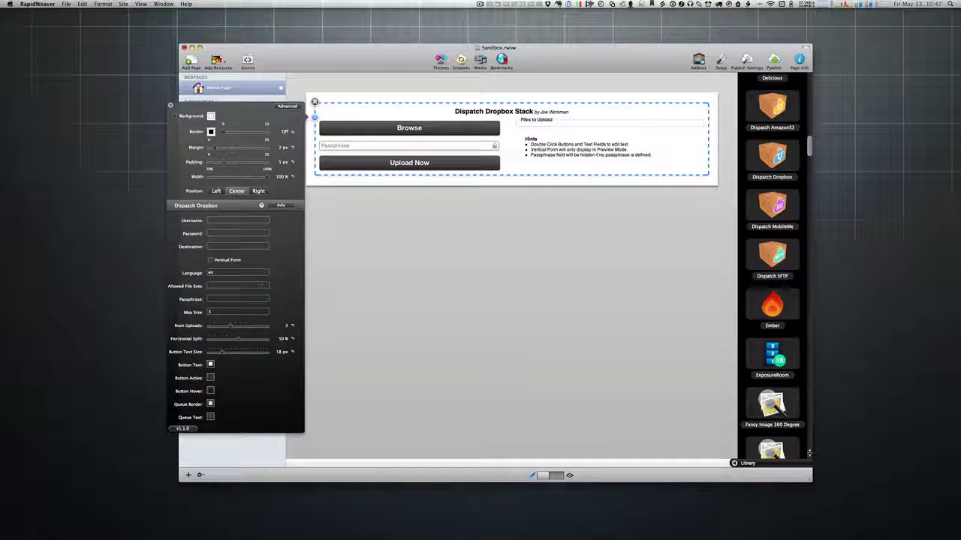
drag(233, 337, 253, 339)
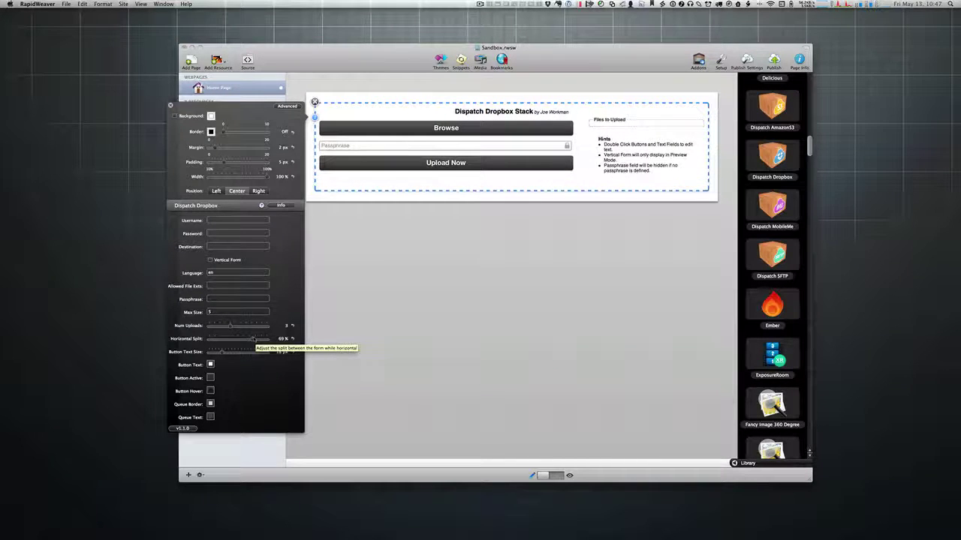
key(super+shift+p)
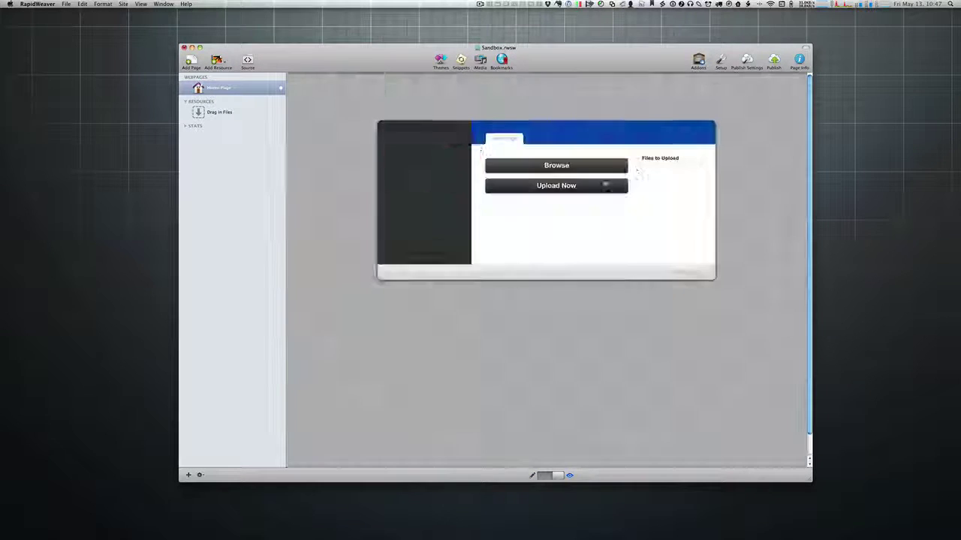
key(super+shift+e)
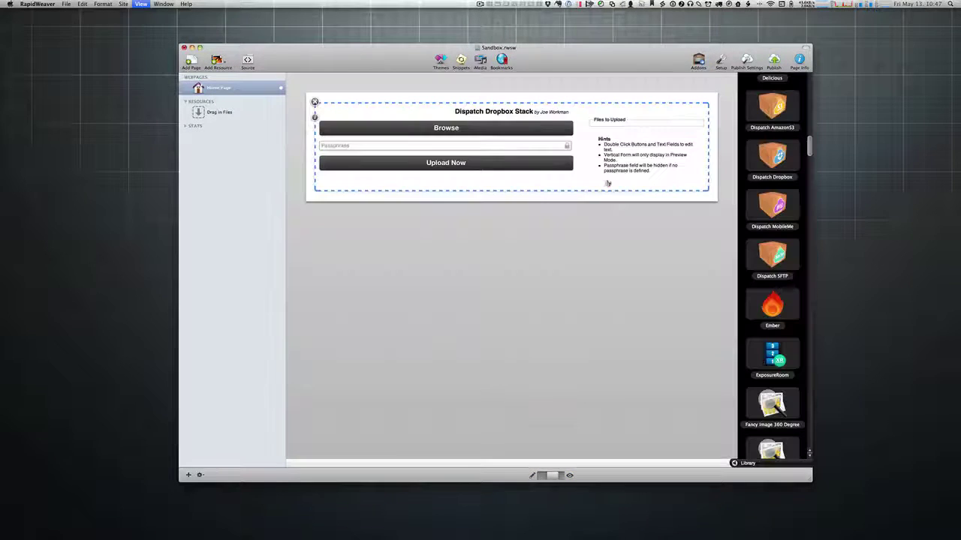
Step: Narrow the Dropbox form's Horizontal Split to 48% and check it in preview
click(364, 198)
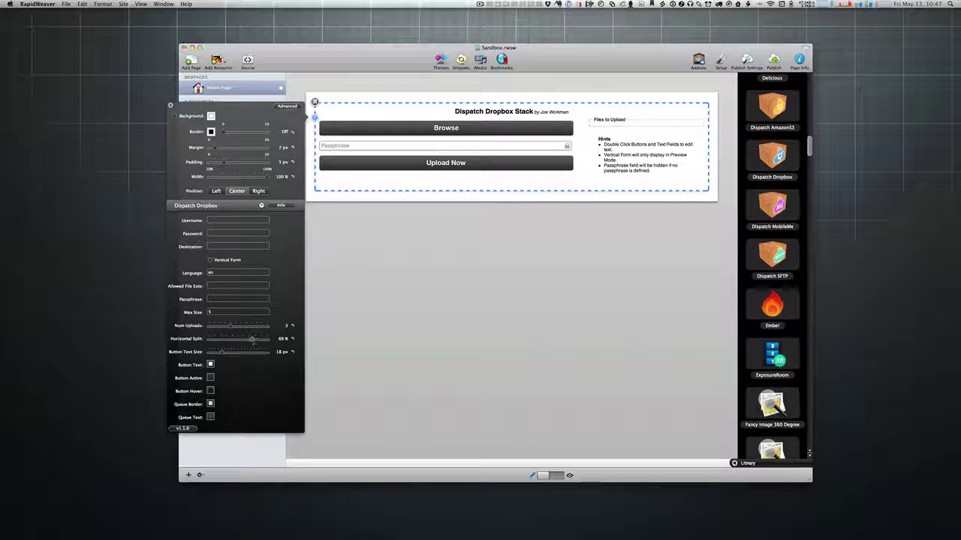
drag(253, 342, 236, 341)
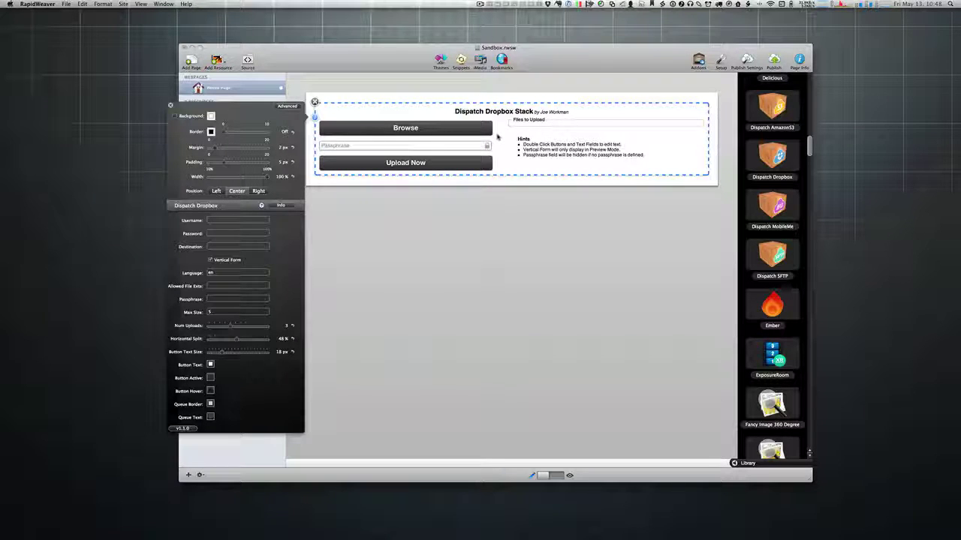
key(super+r)
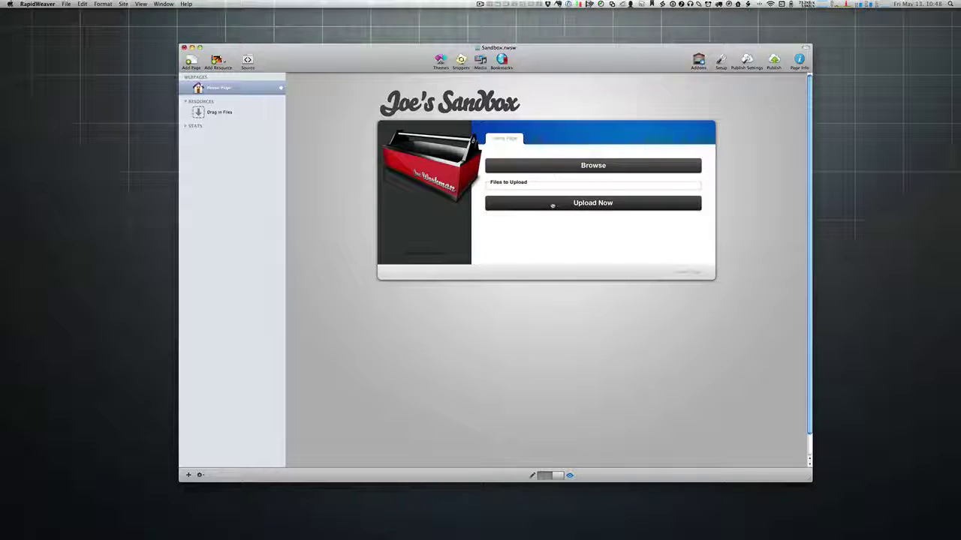
key(super+r)
Step: Narrow the Dispatch Dropbox stack to 58% width and view it in preview
click(314, 118)
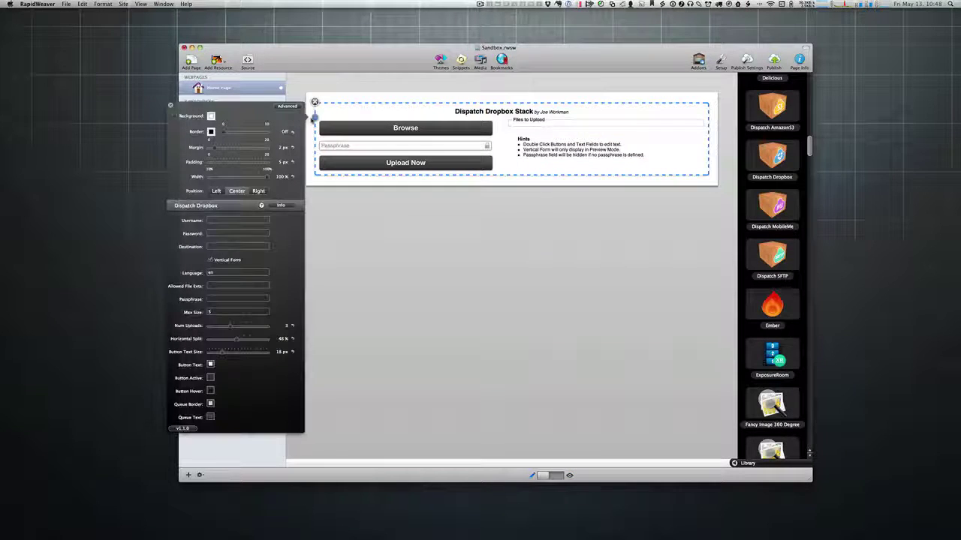
drag(254, 178, 239, 178)
click(171, 106)
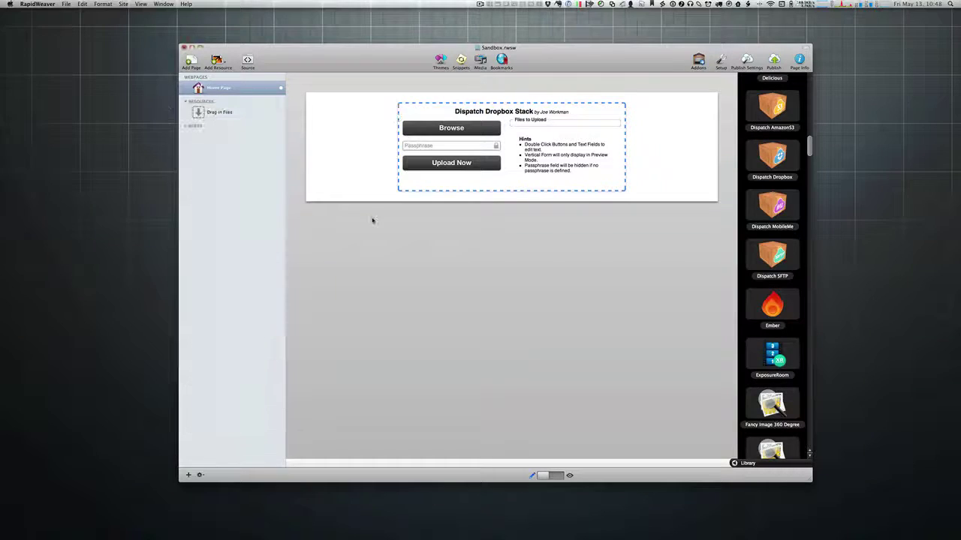
key(super+r)
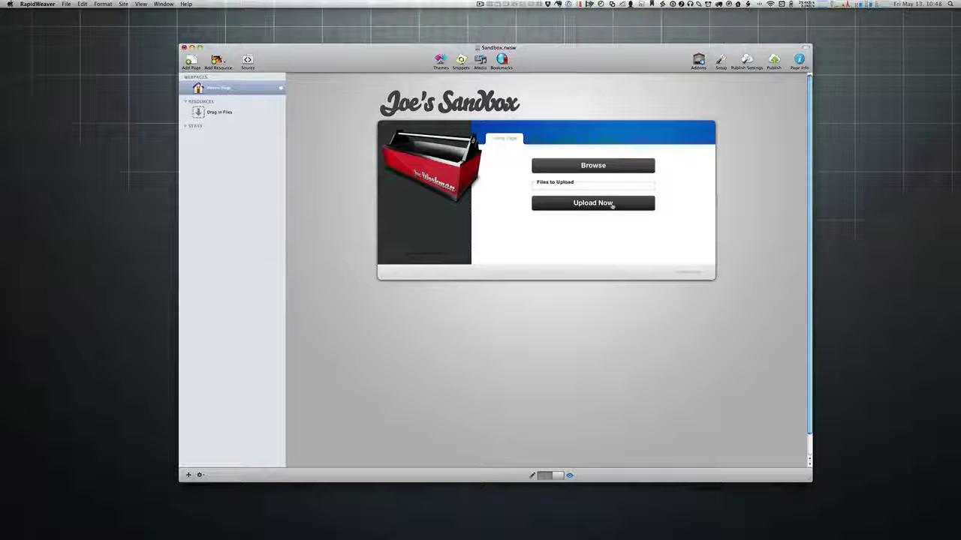
key(super+r)
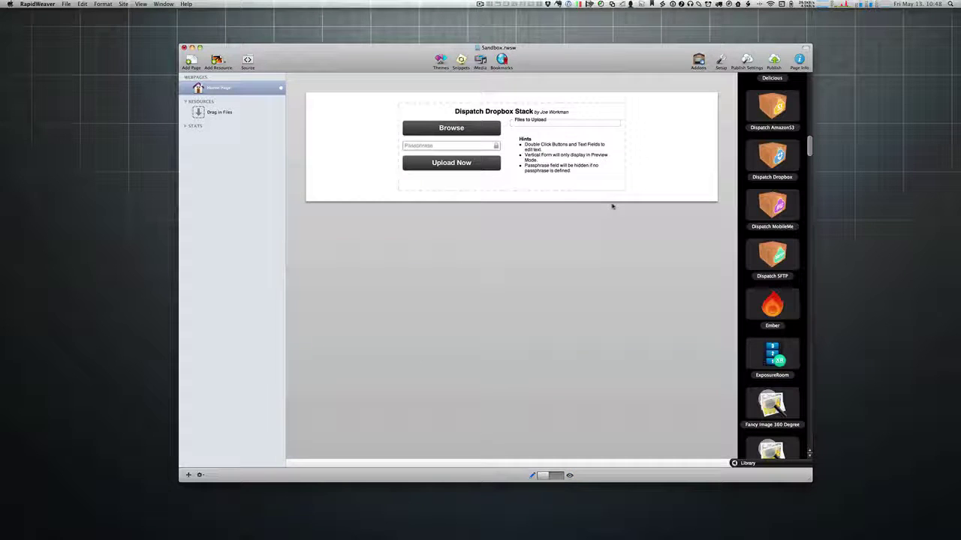
Step: Set the Dropbox stack's width back to 100%
click(441, 116)
click(399, 118)
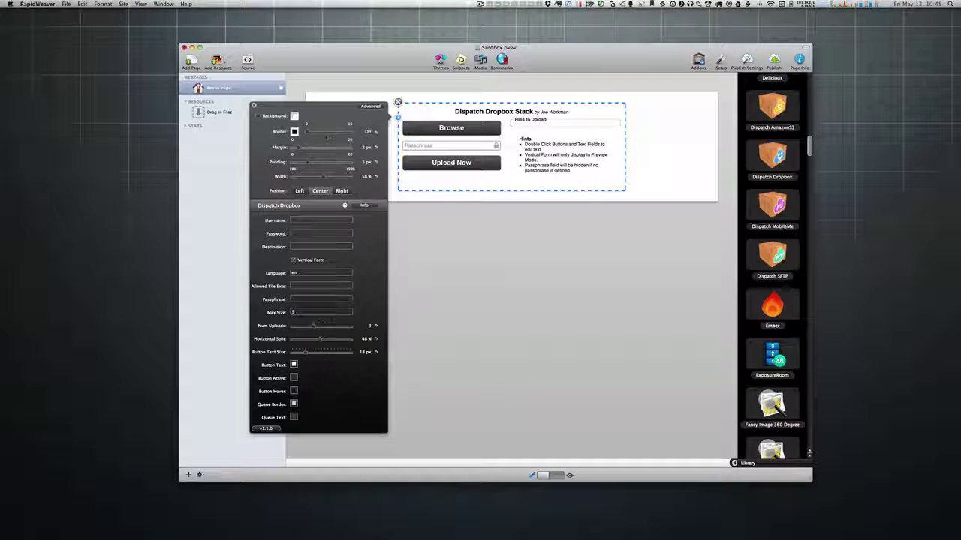
text(83)
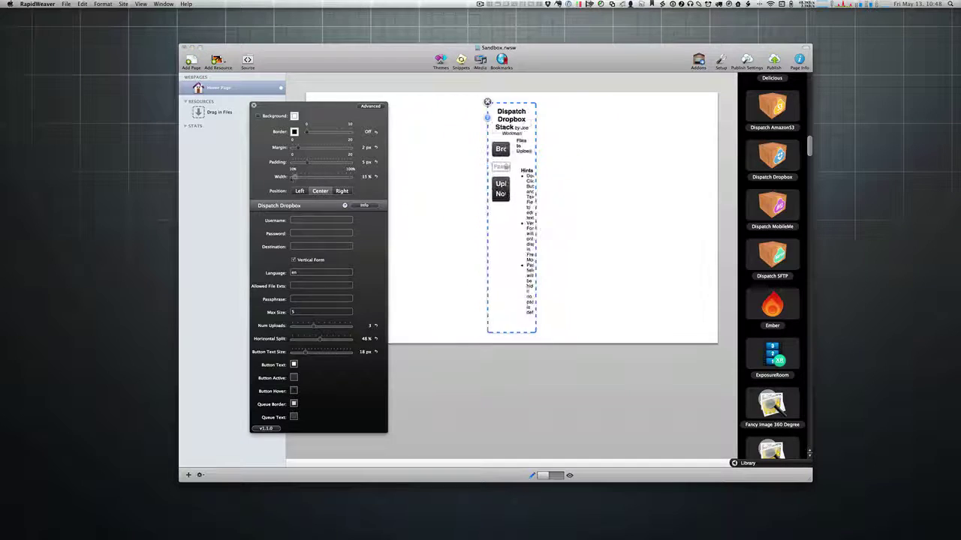
drag(340, 176, 350, 176)
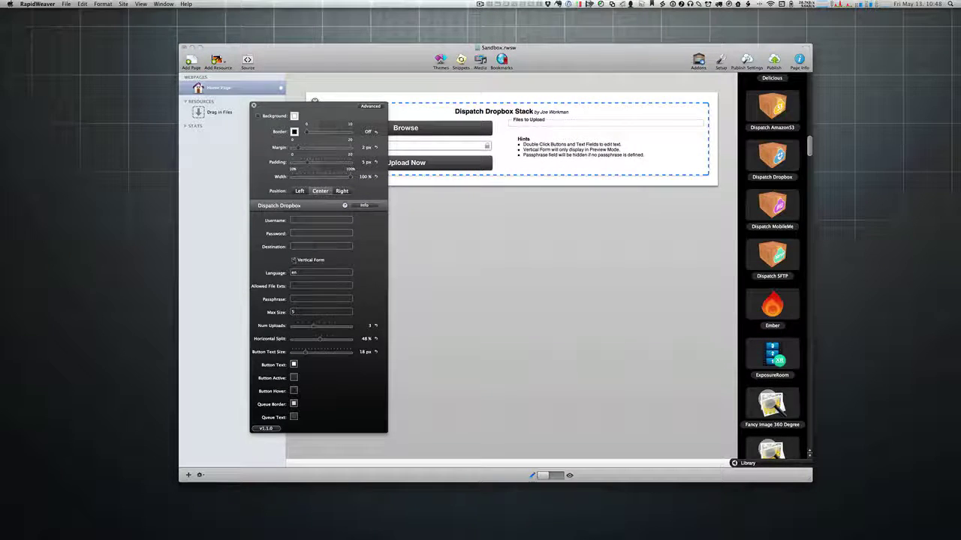
click(297, 273)
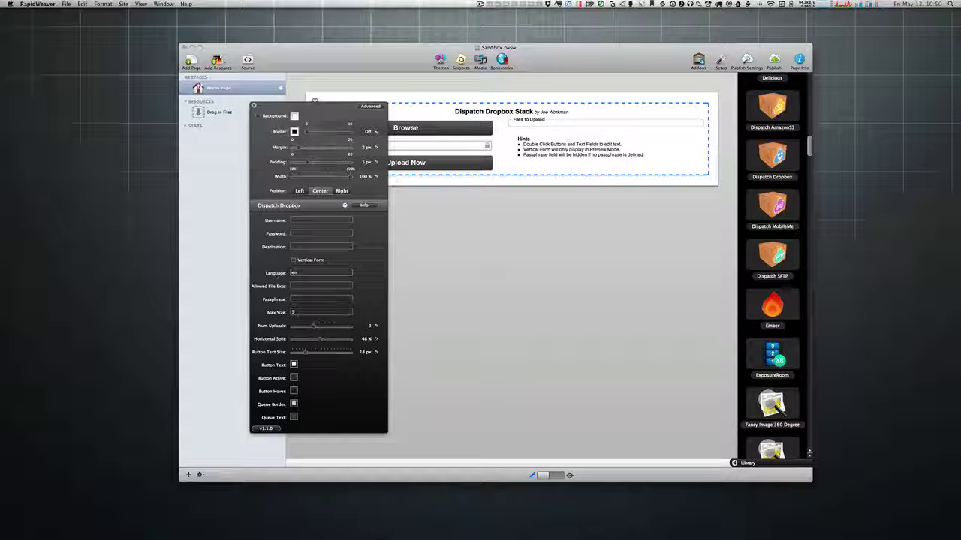
Step: Limit Allowed File Exts to jpg|png|pdf|zip and preview the page
key(Tab)
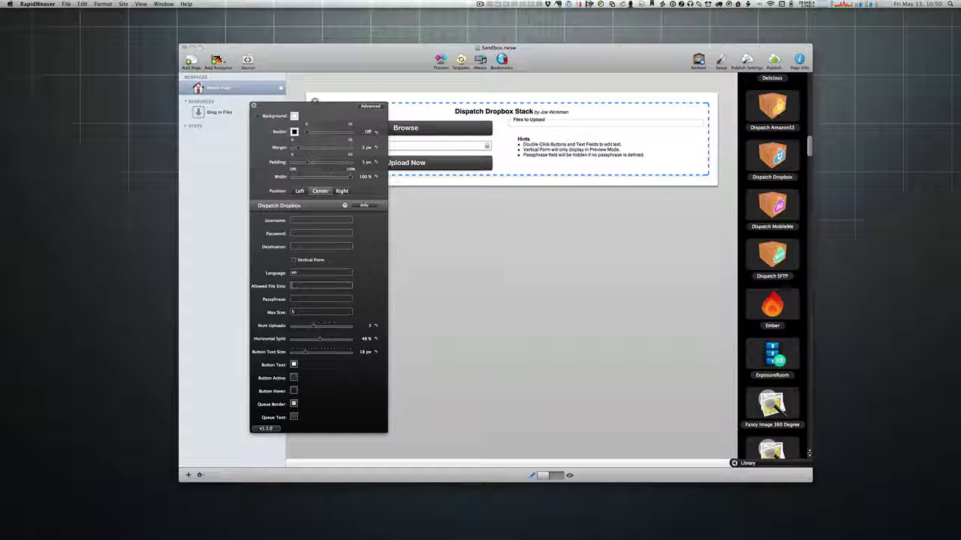
text(jpg)
mouse_move(275, 290)
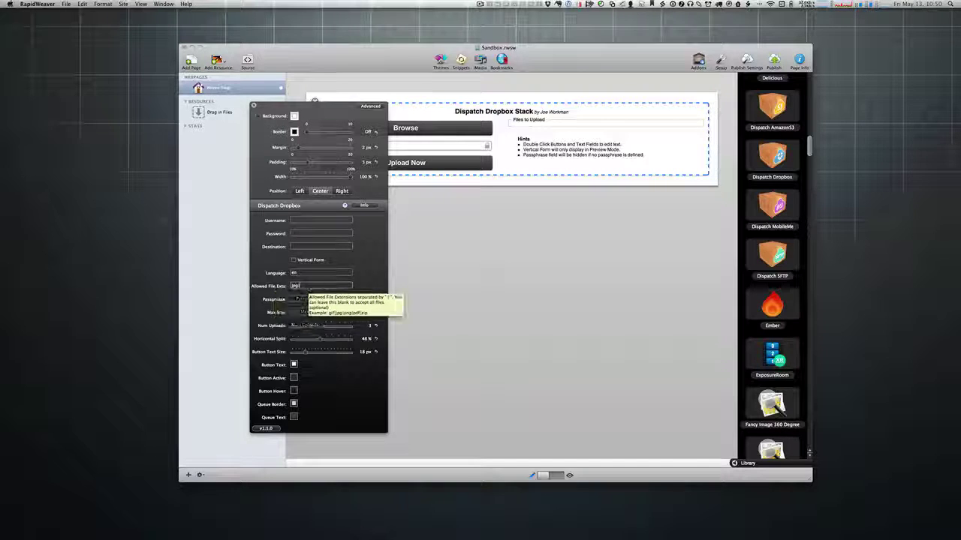
text(png)
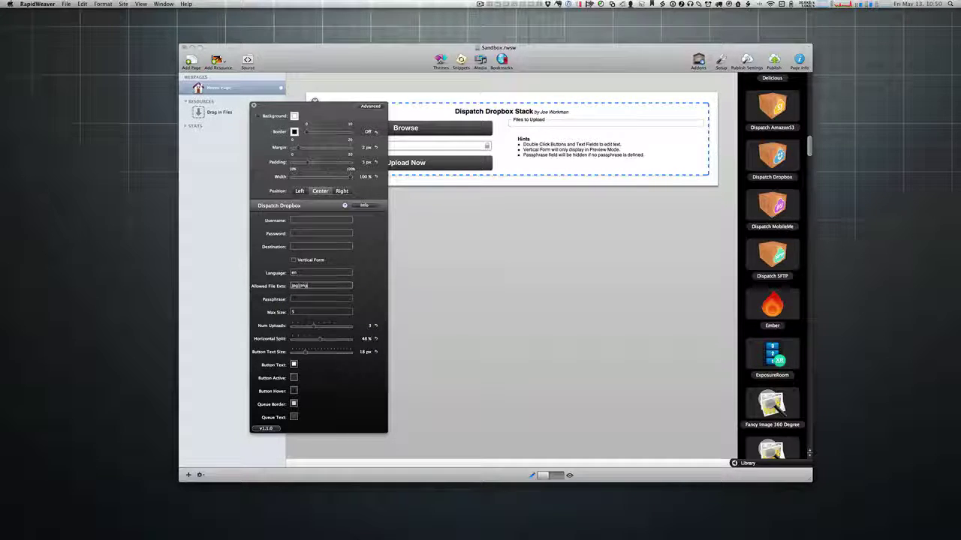
text(|pdf)
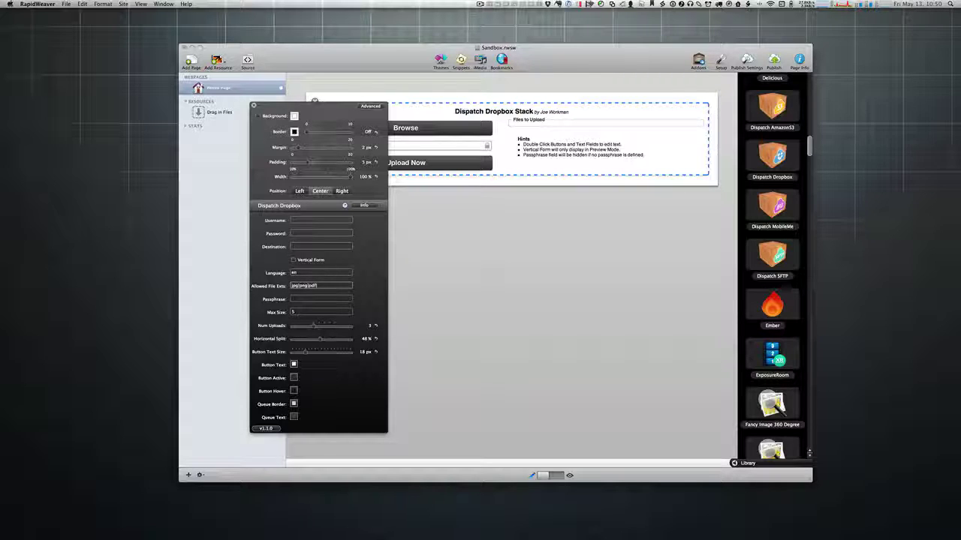
text(|gif)
text(zip)
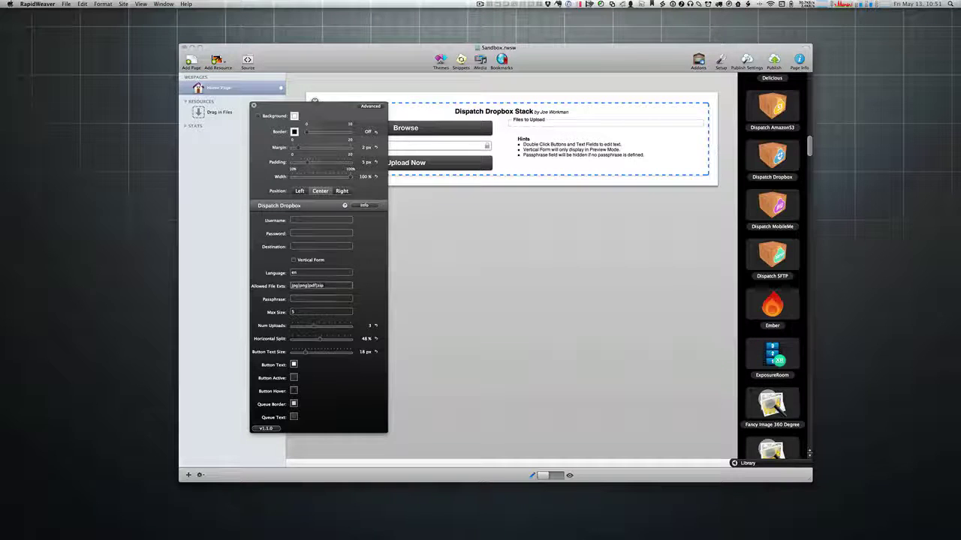
drag(337, 119, 254, 109)
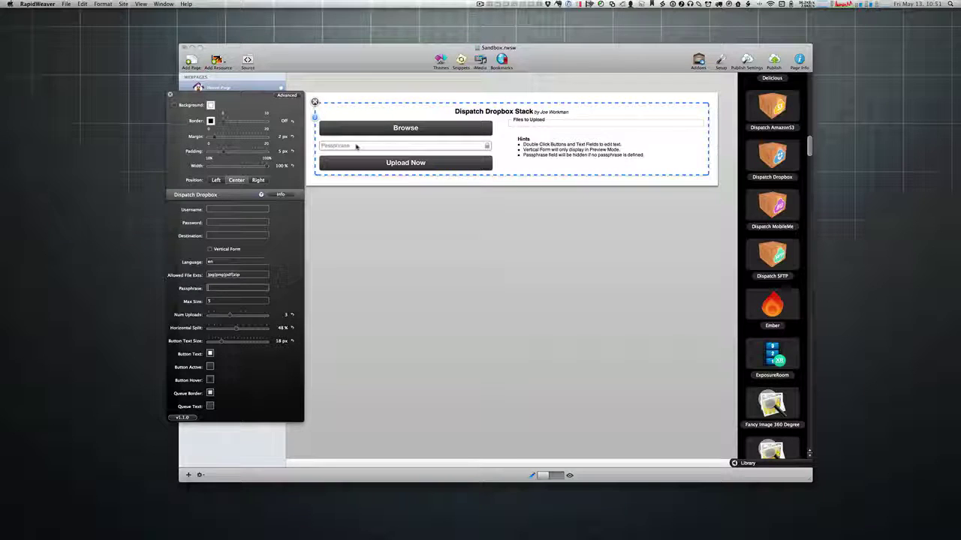
key(super+r)
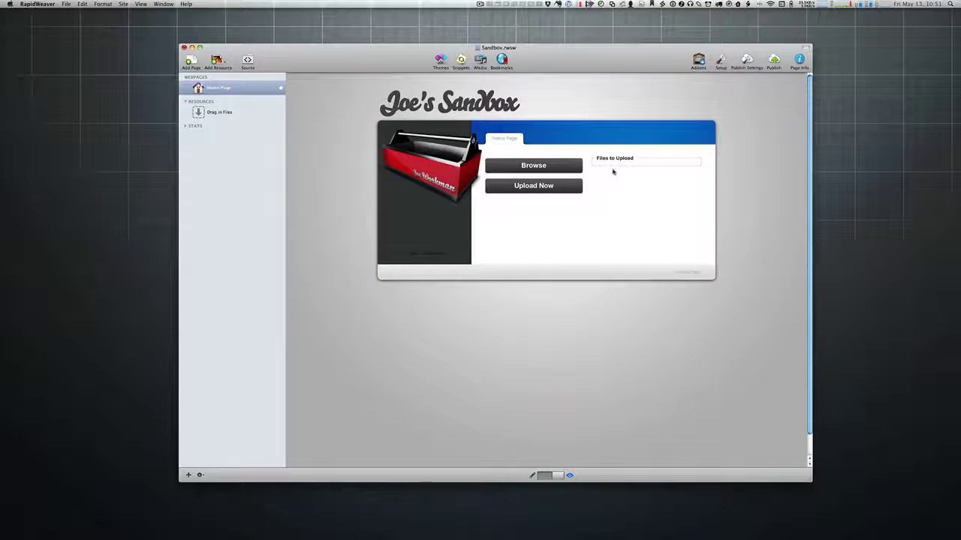
Step: Set an upload passphrase on the Dropbox stack and preview the form's new Passphrase field
key(super+r)
click(315, 116)
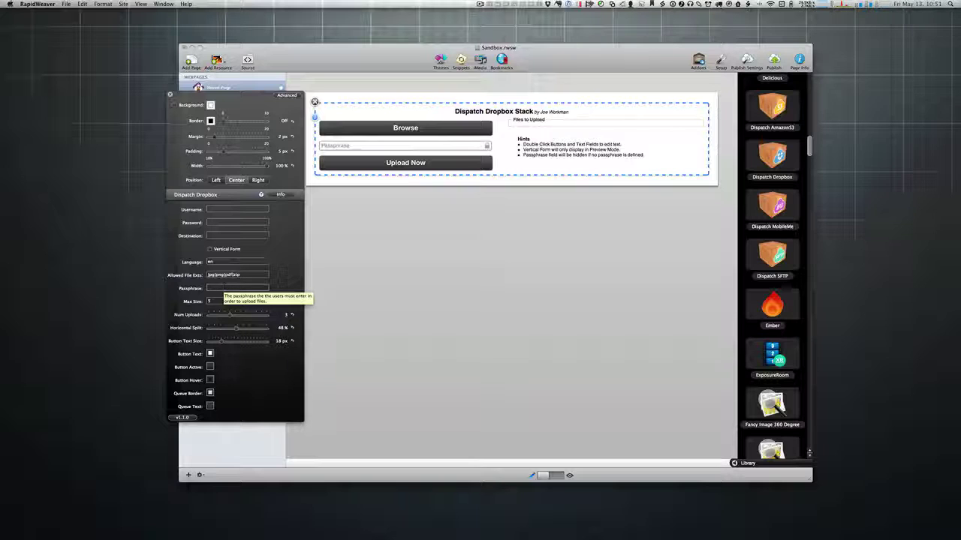
text(password)
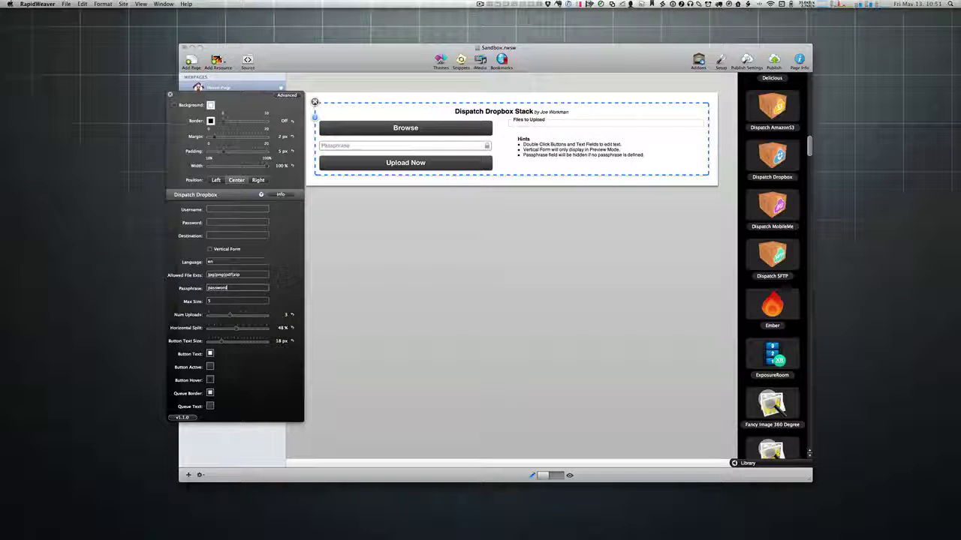
key(Return)
click(170, 95)
key(super+r)
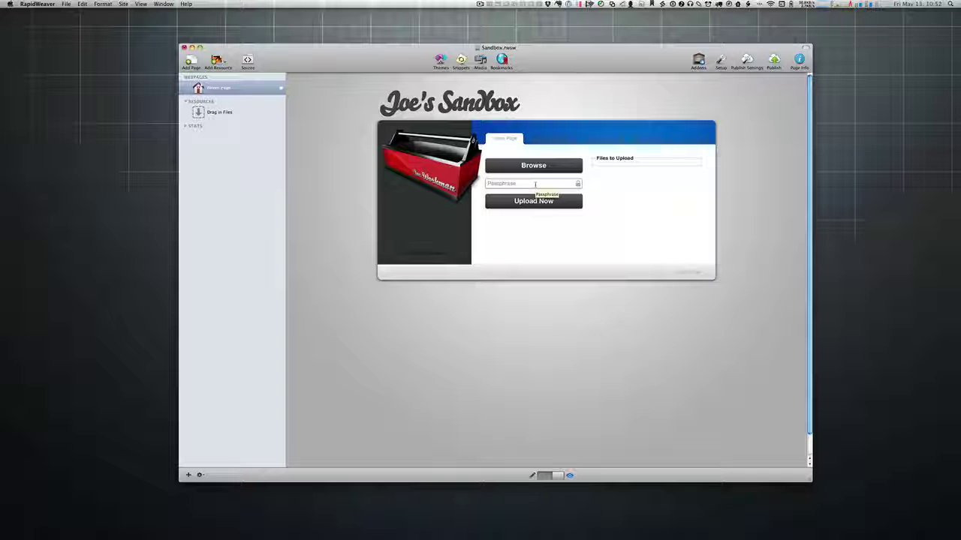
Step: Enter the passphrase in the previewed form's Passphrase field, then go back to editing
click(535, 184)
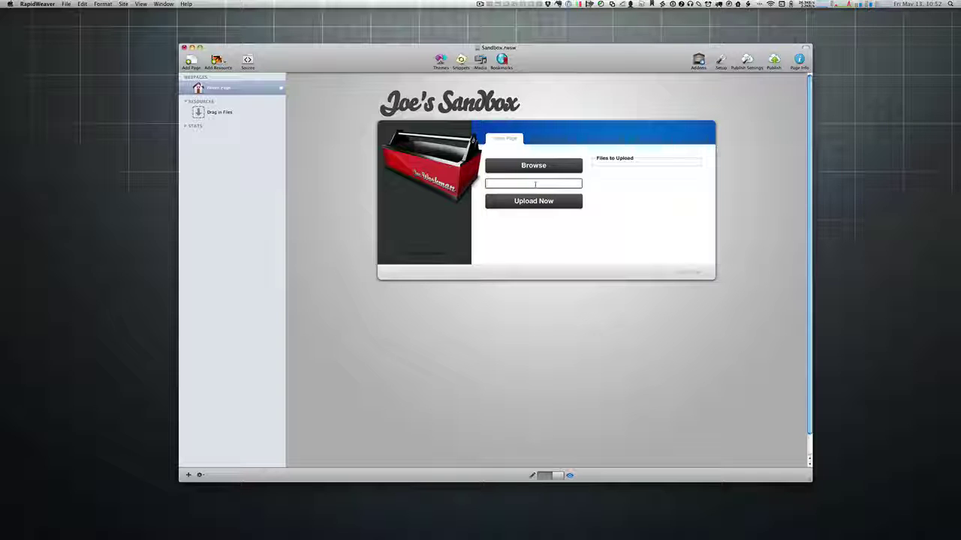
text(password)
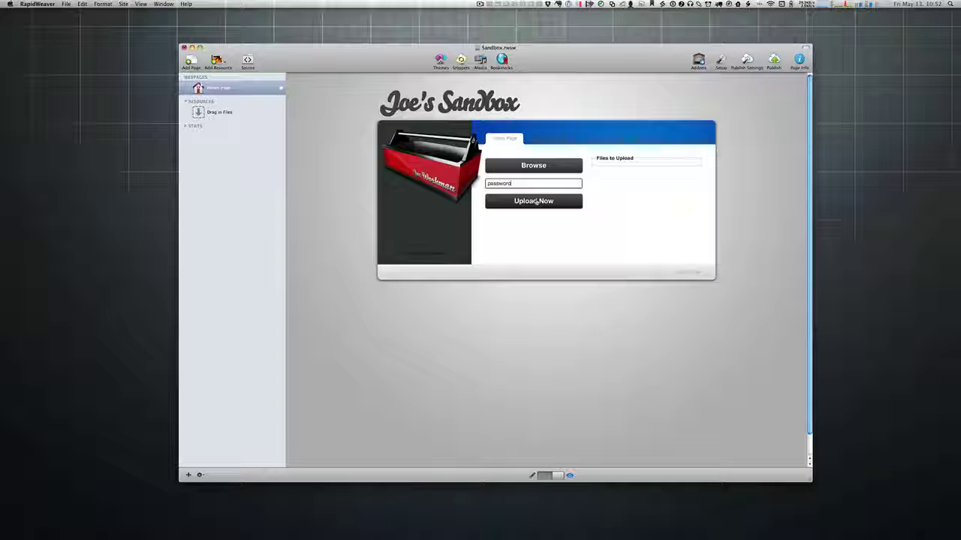
key(super+r)
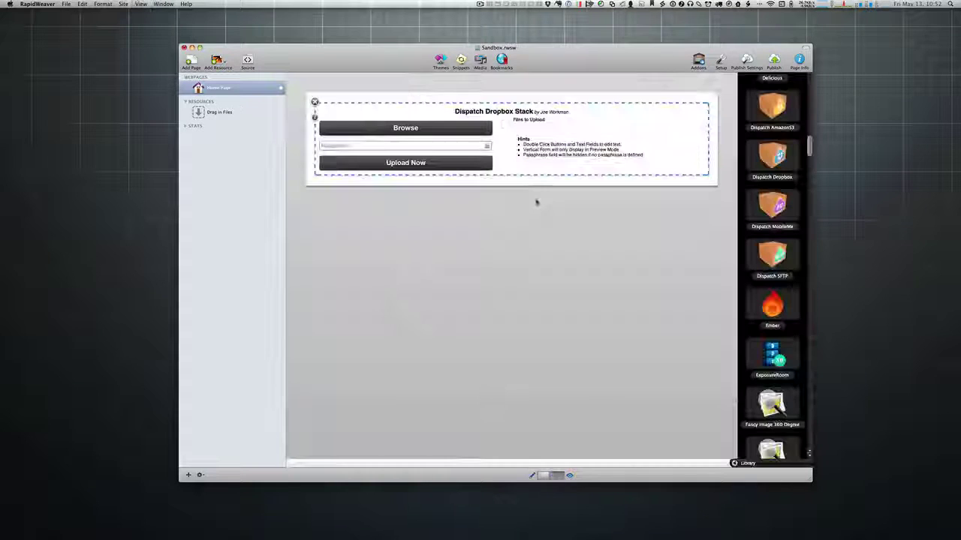
Step: Change the Dropbox stack's Max Size from 5 MB to 10 MB
click(314, 117)
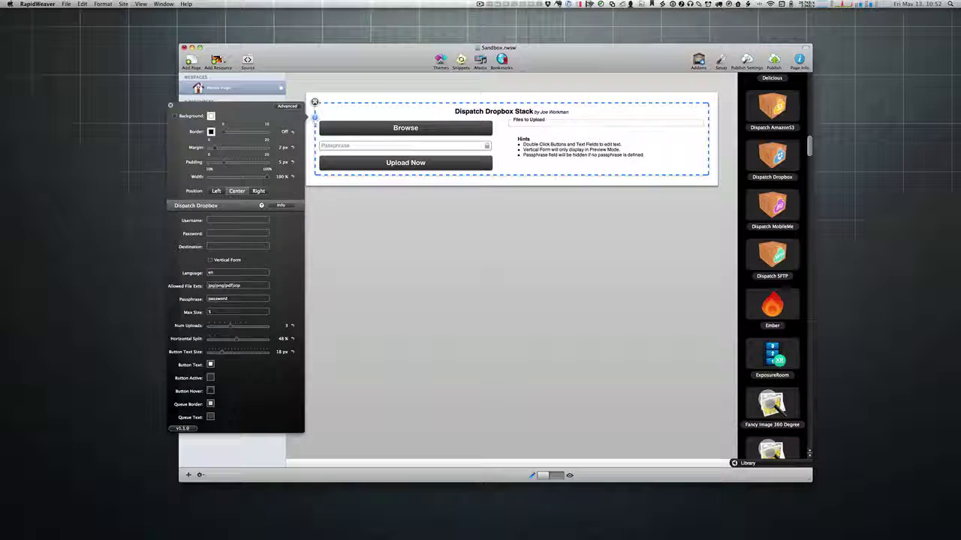
click(256, 313)
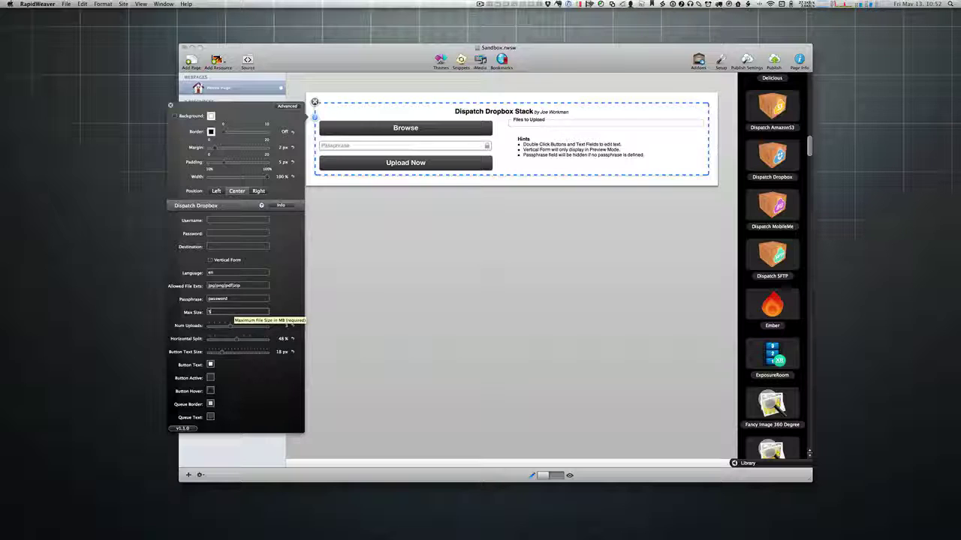
key(BackSpace)
text(1)
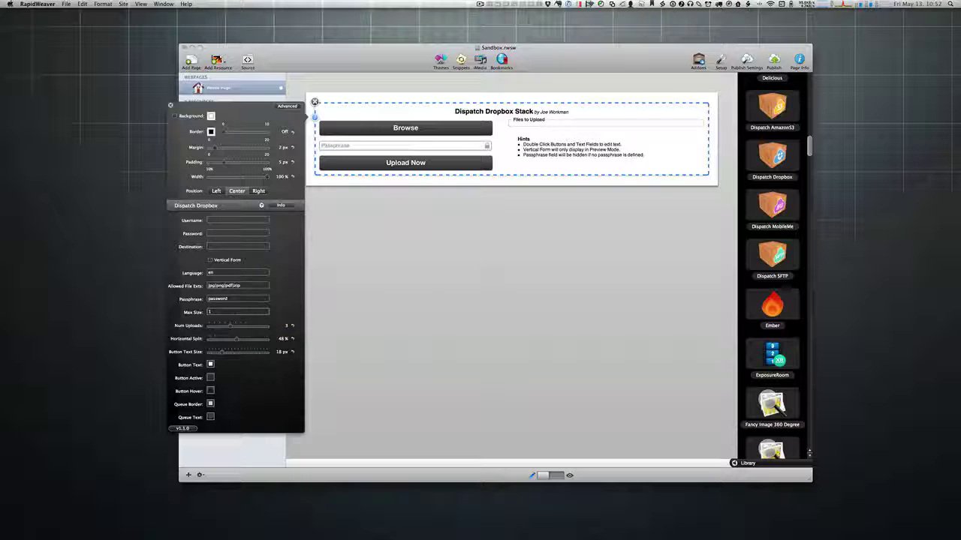
text(0)
Step: Widen the buttons slightly, raise the button text size to 32 px, and preview the upload form
drag(236, 339, 239, 339)
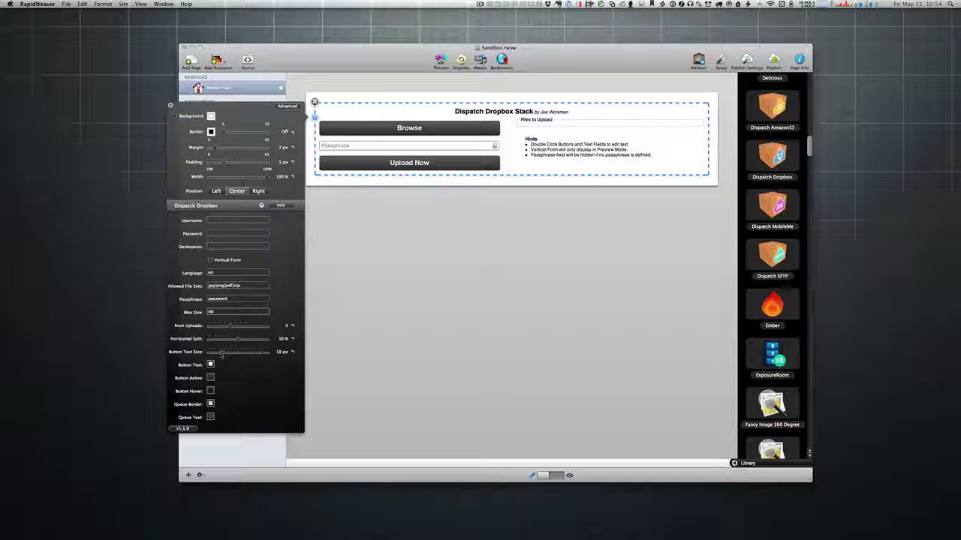
drag(218, 353, 266, 352)
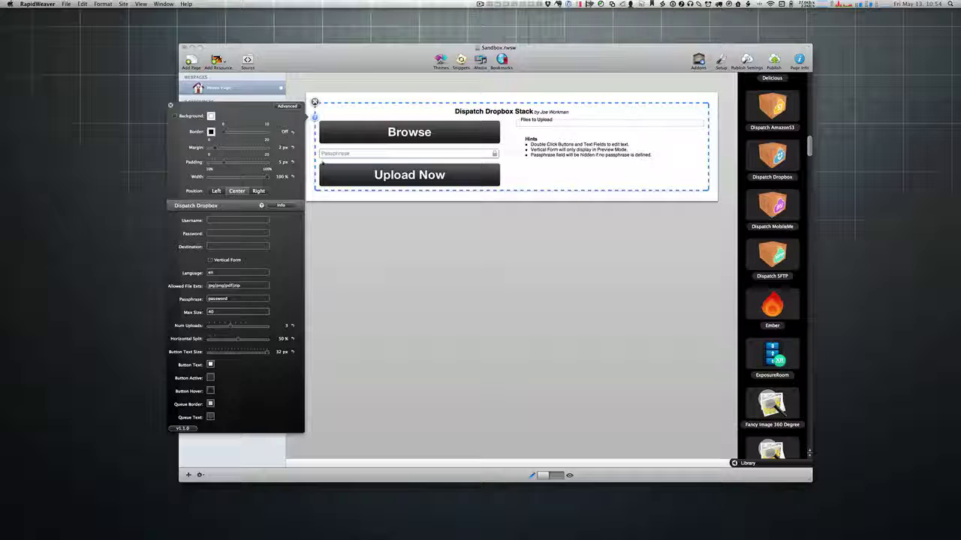
key(super+r)
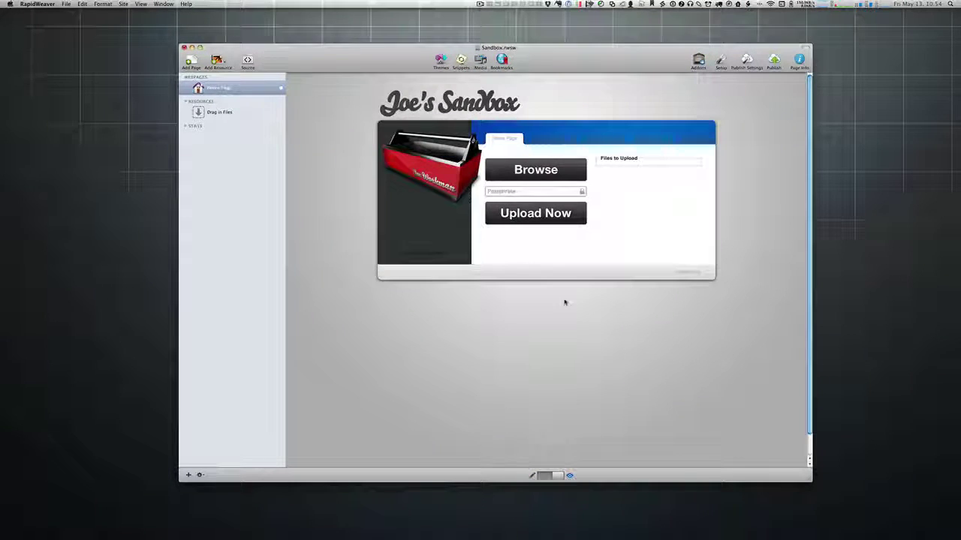
Step: Narrow the Dispatch Dropbox stack to 75% width and check it in preview
key(super+r)
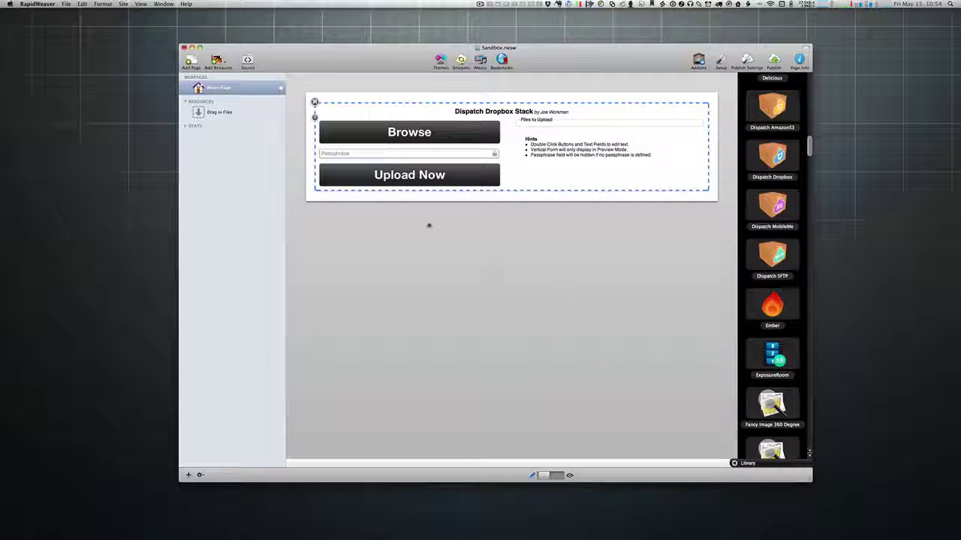
click(314, 117)
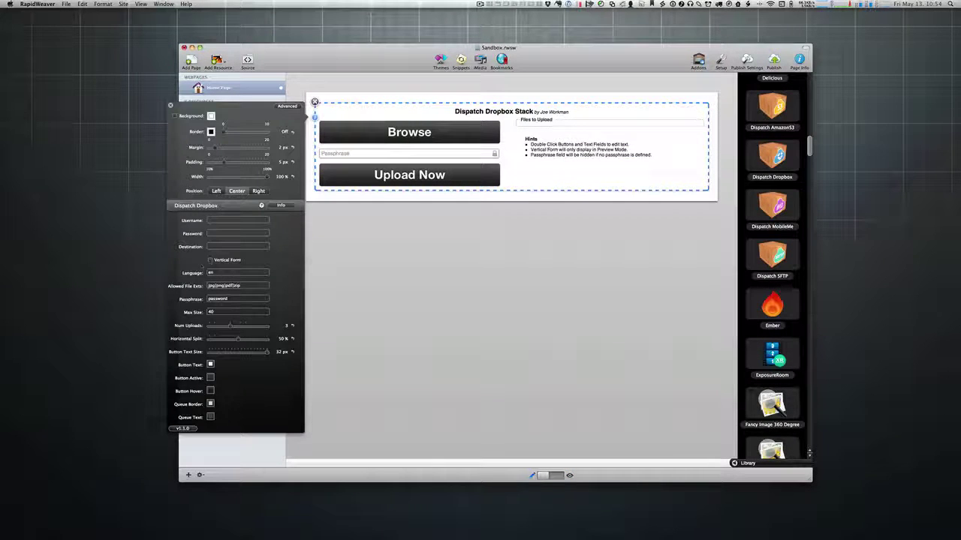
key(super+r)
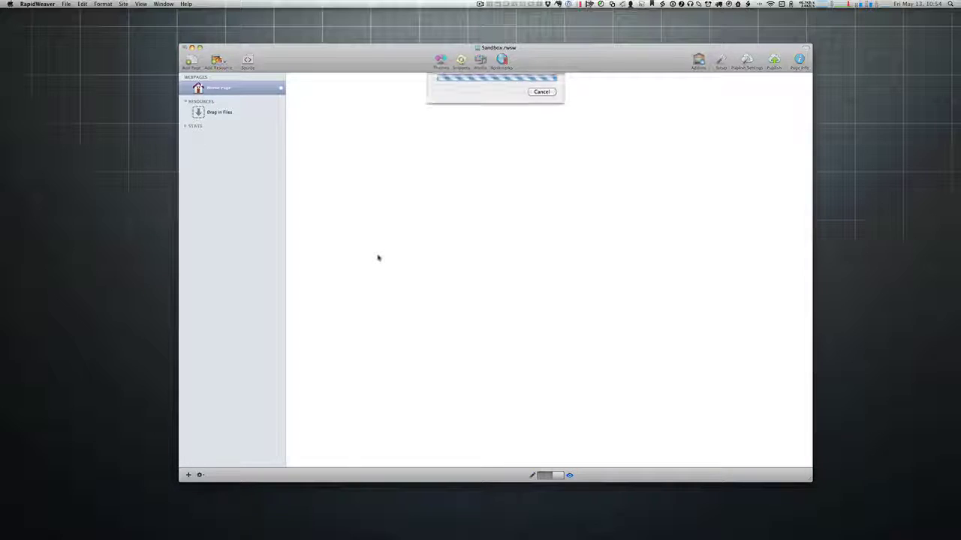
key(super+r)
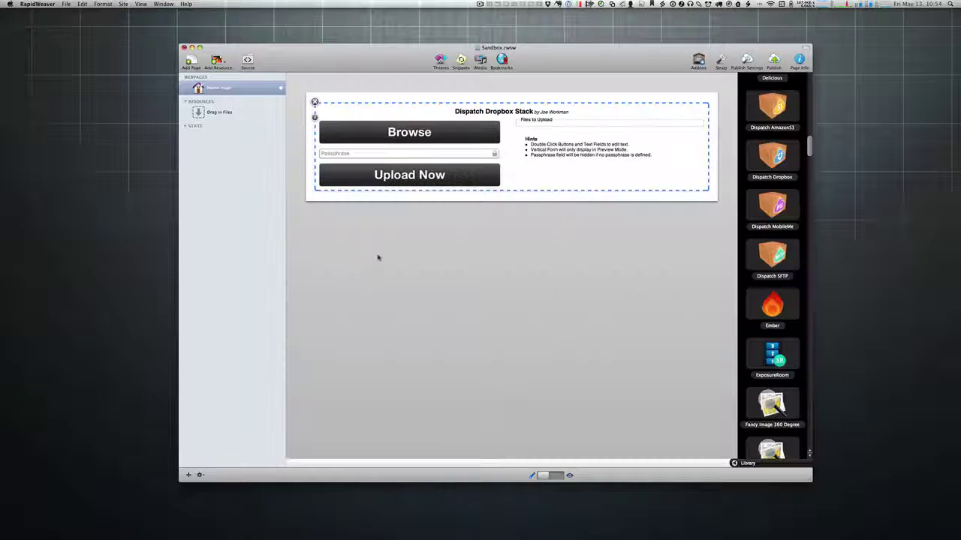
click(315, 119)
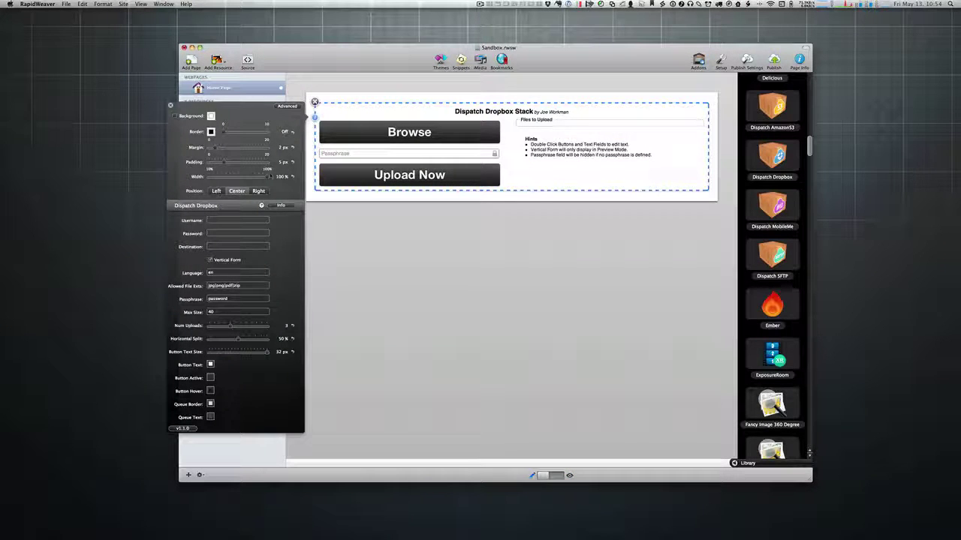
drag(269, 176, 252, 177)
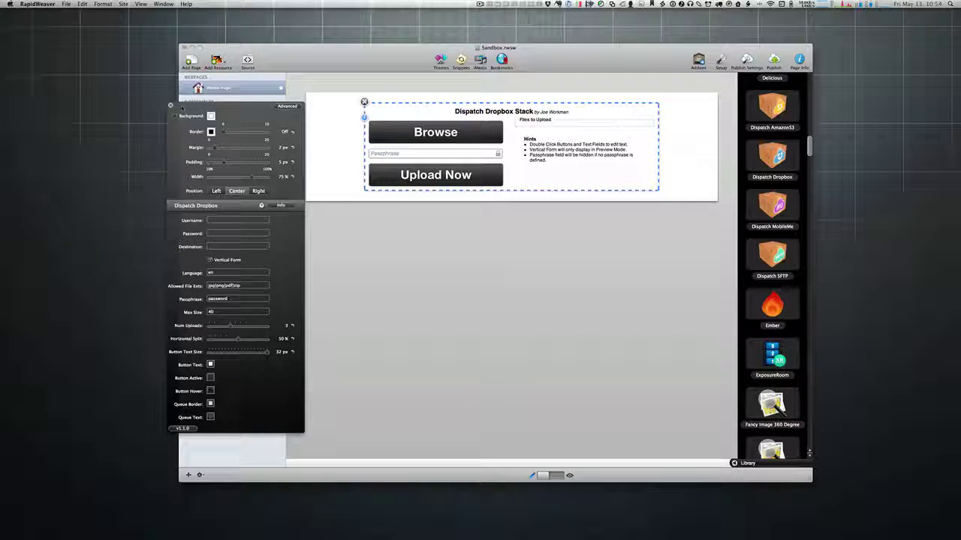
key(super+r)
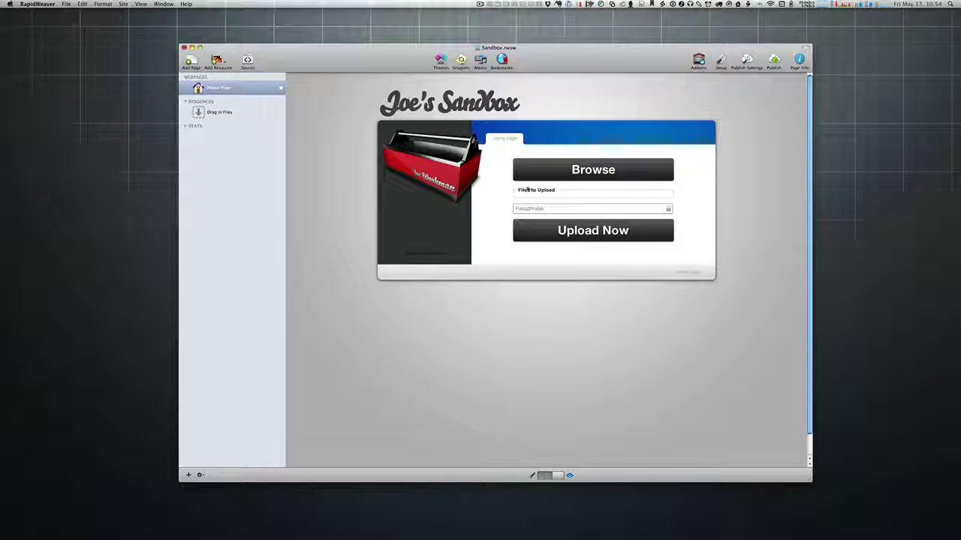
key(super+r)
click(365, 118)
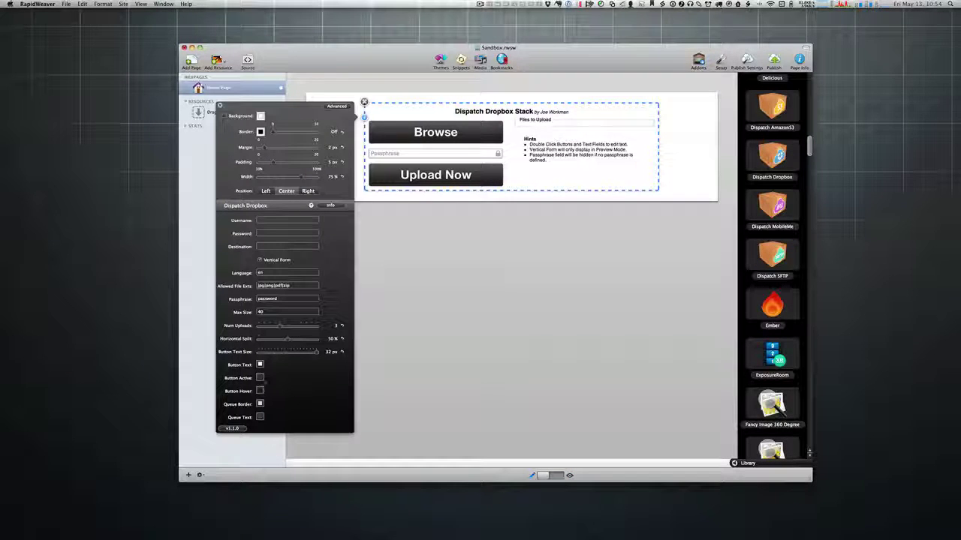
Step: Set the Button Active colour to dark blue 006699 from the Web Safe Colors palette
click(259, 378)
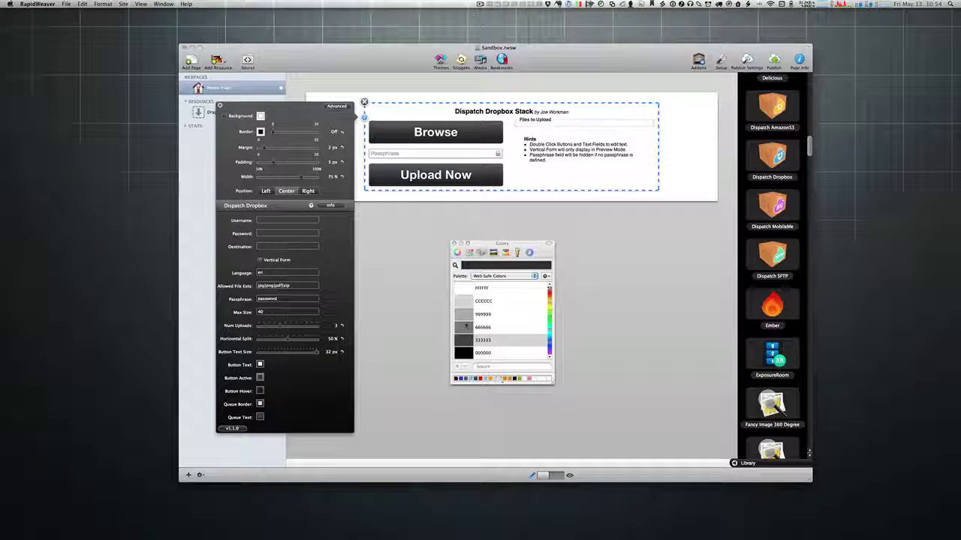
click(464, 352)
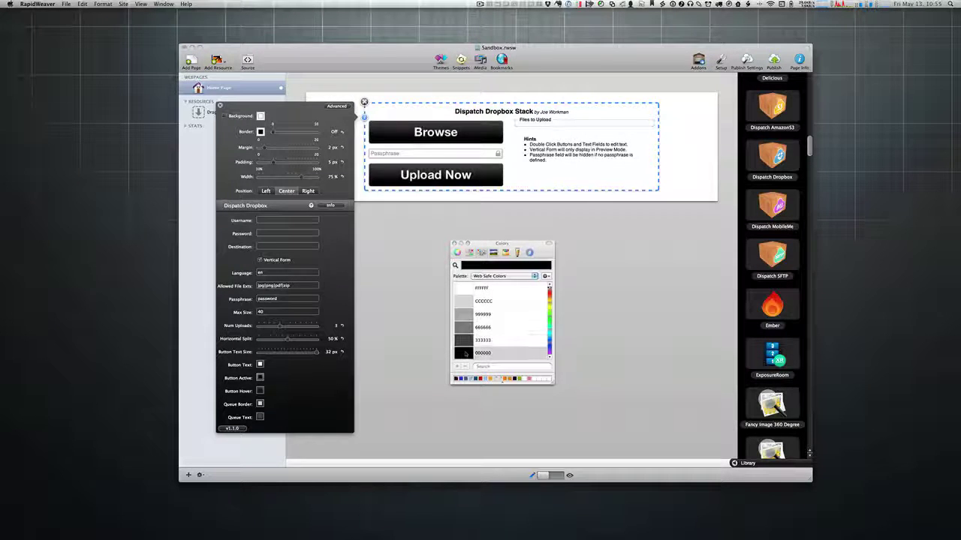
click(549, 328)
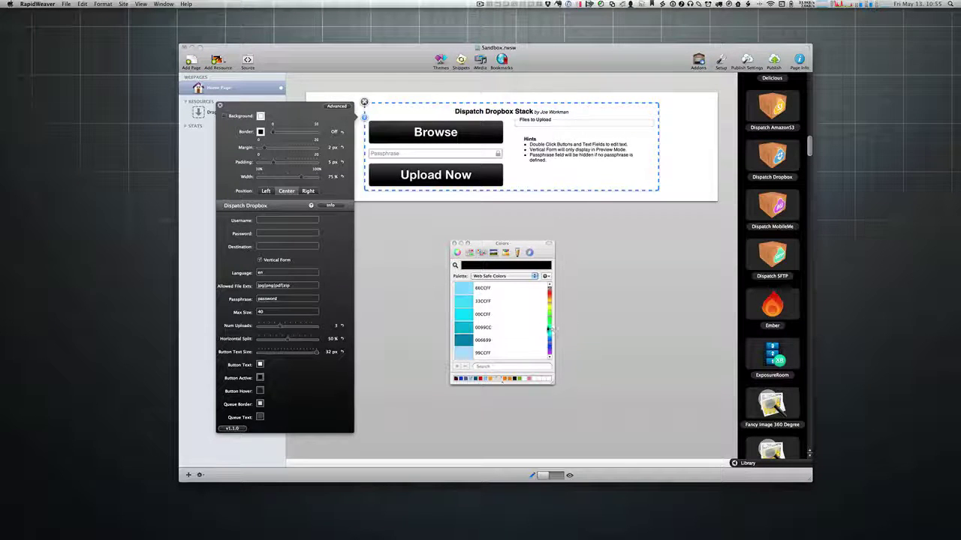
click(458, 303)
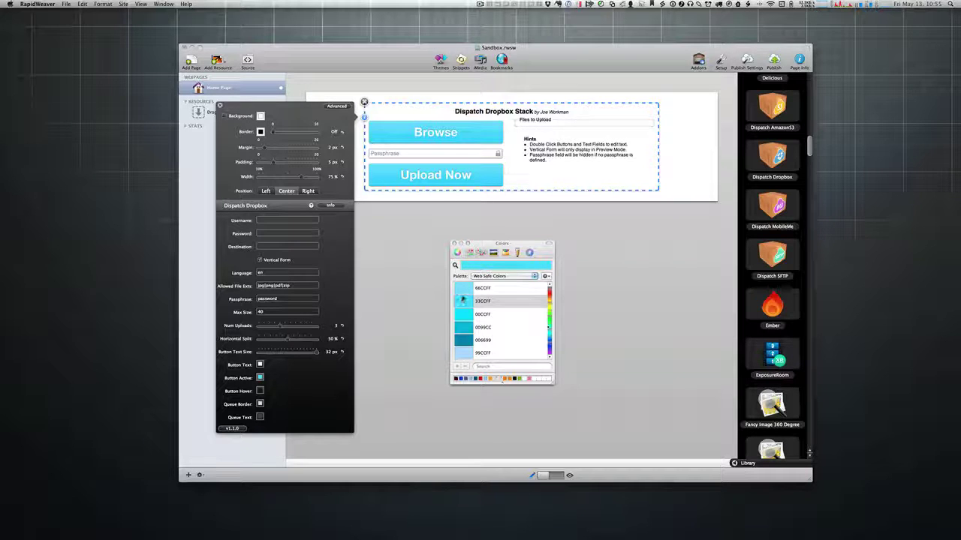
click(466, 326)
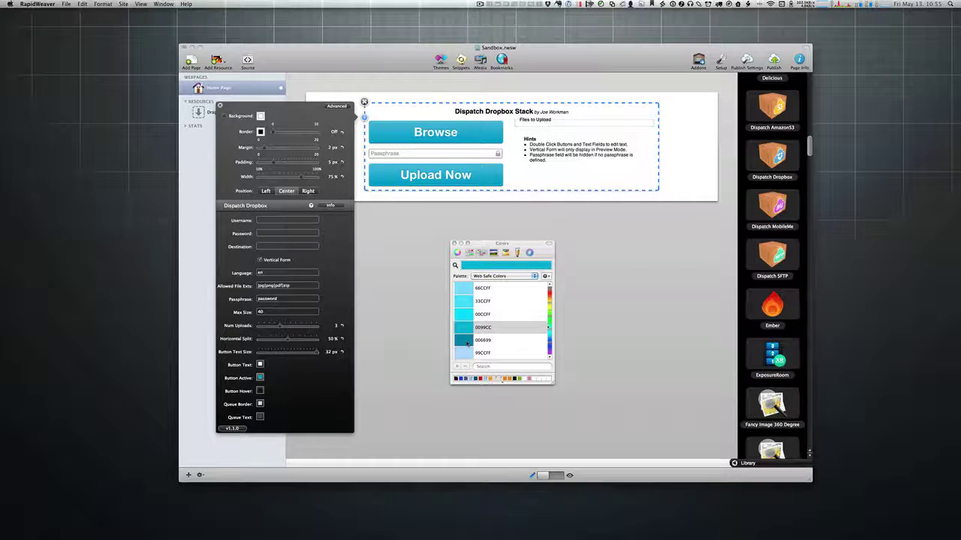
click(539, 342)
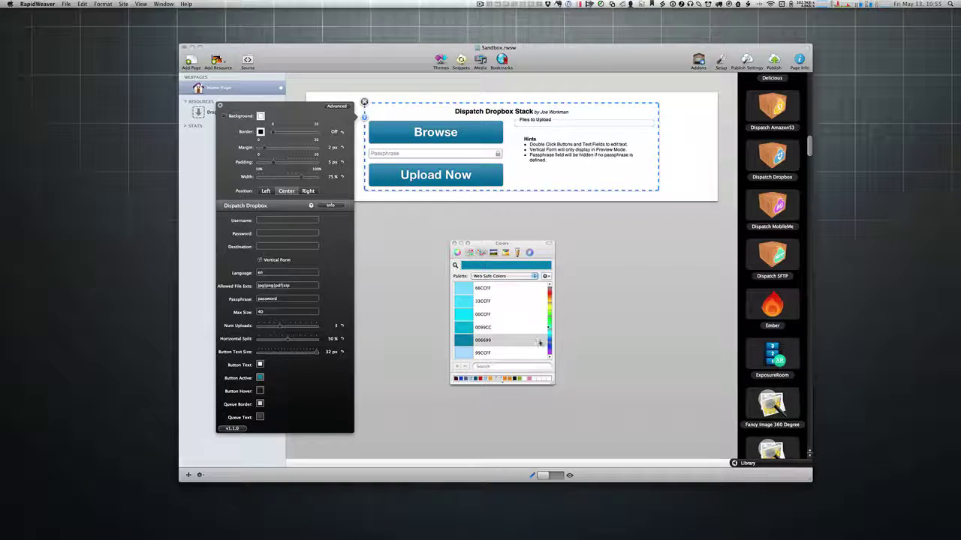
click(455, 243)
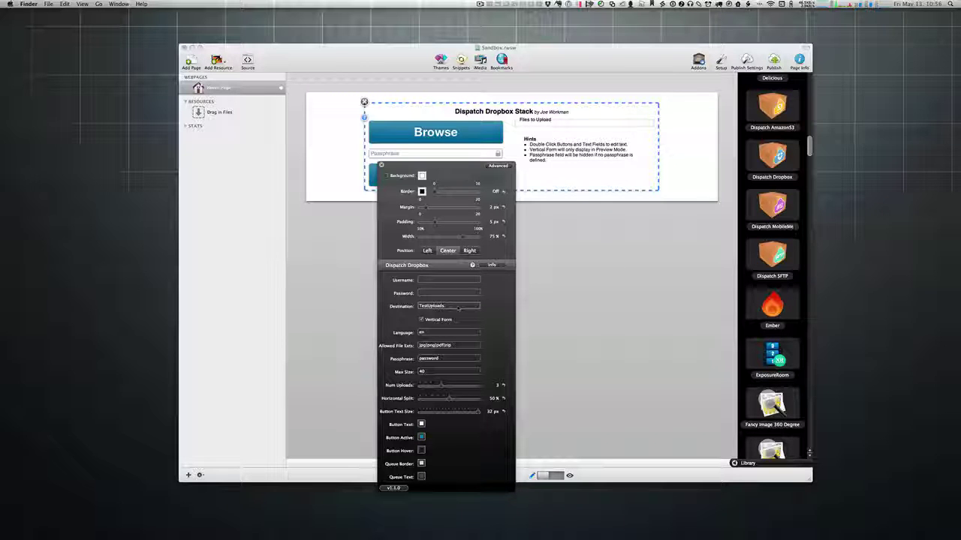
Step: Close the Dispatch Dropbox settings HUD and bring RapidWeaver back to the front
drag(450, 181, 451, 111)
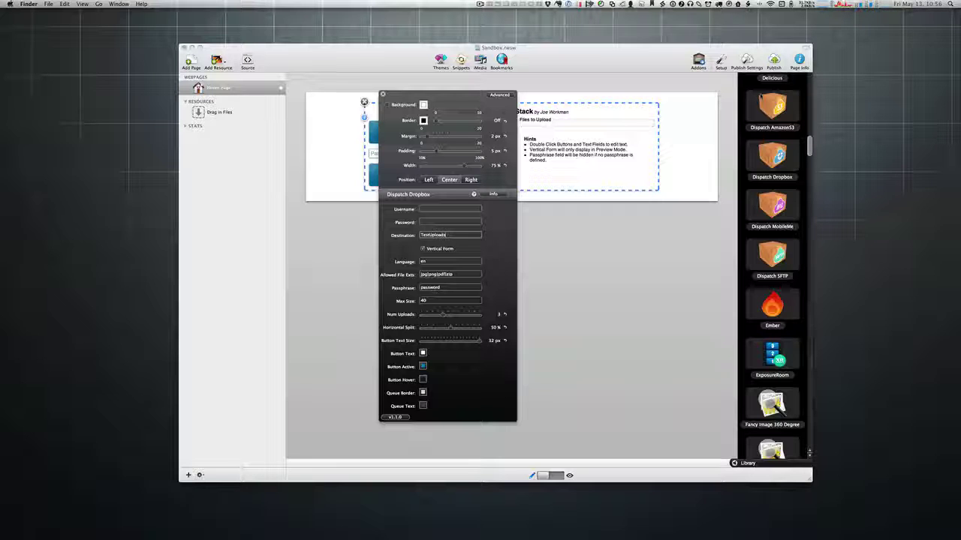
key(Escape)
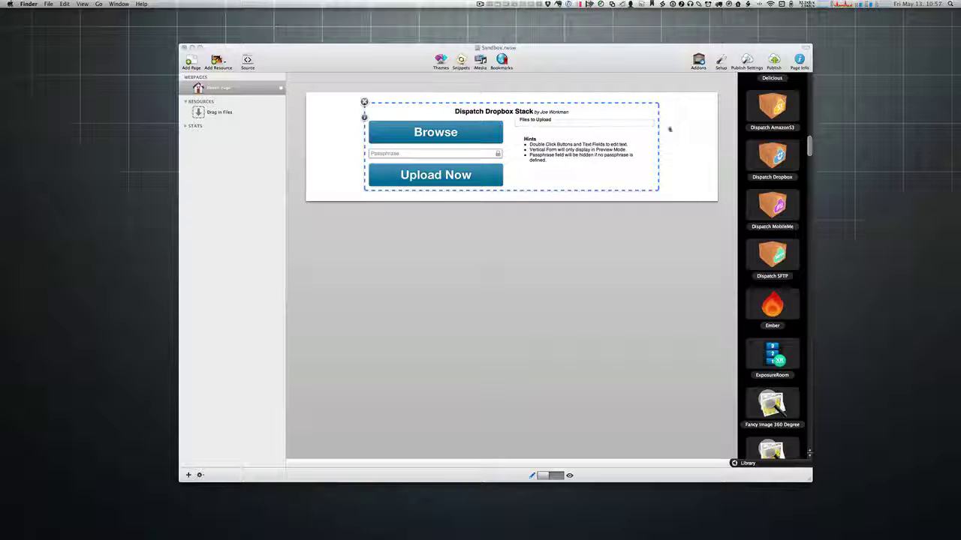
click(600, 66)
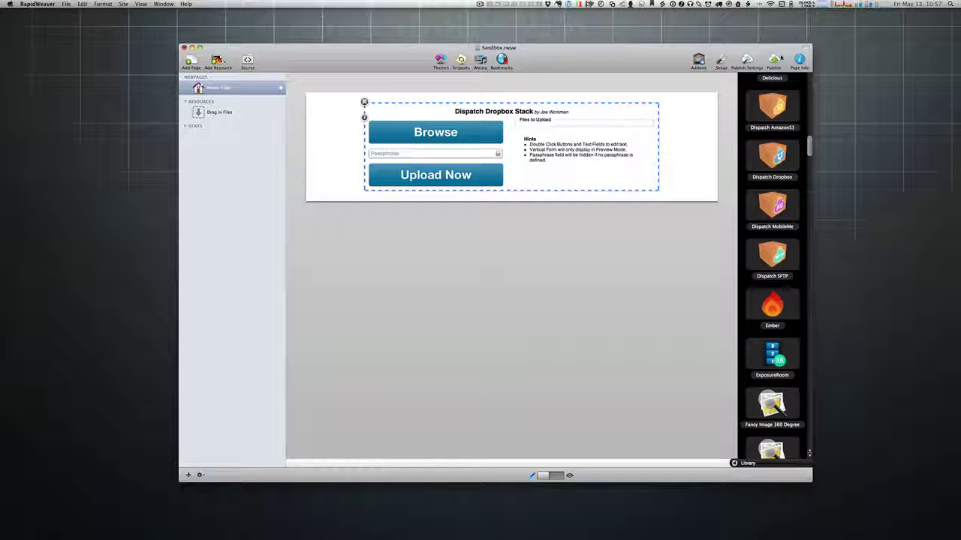
Step: Save and publish the site, then load sandbox.joeworkman.net in a new Safari window
click(773, 62)
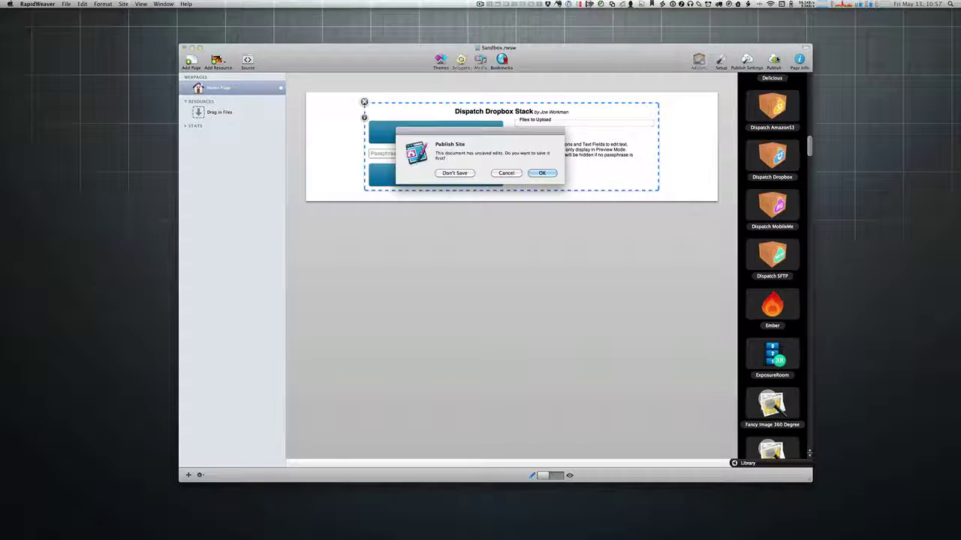
click(543, 174)
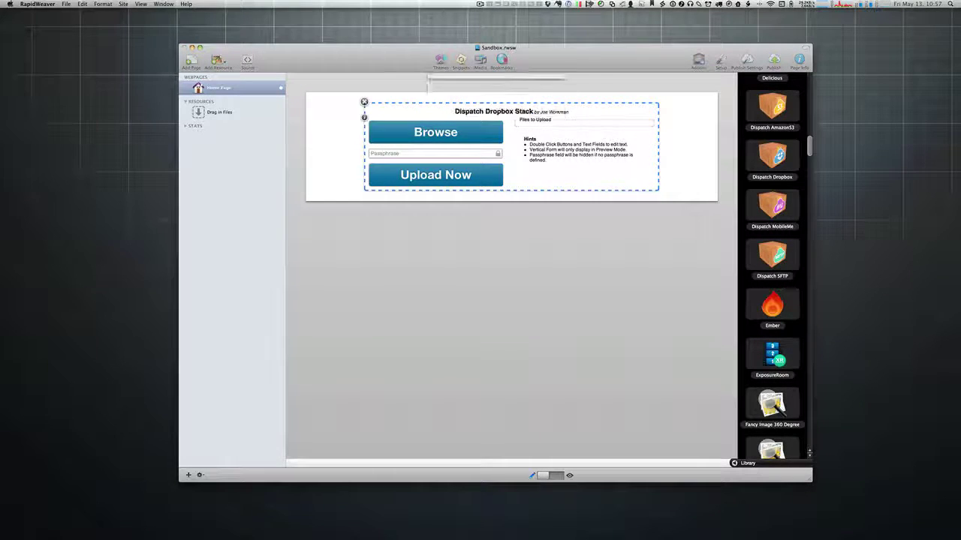
key(super+n)
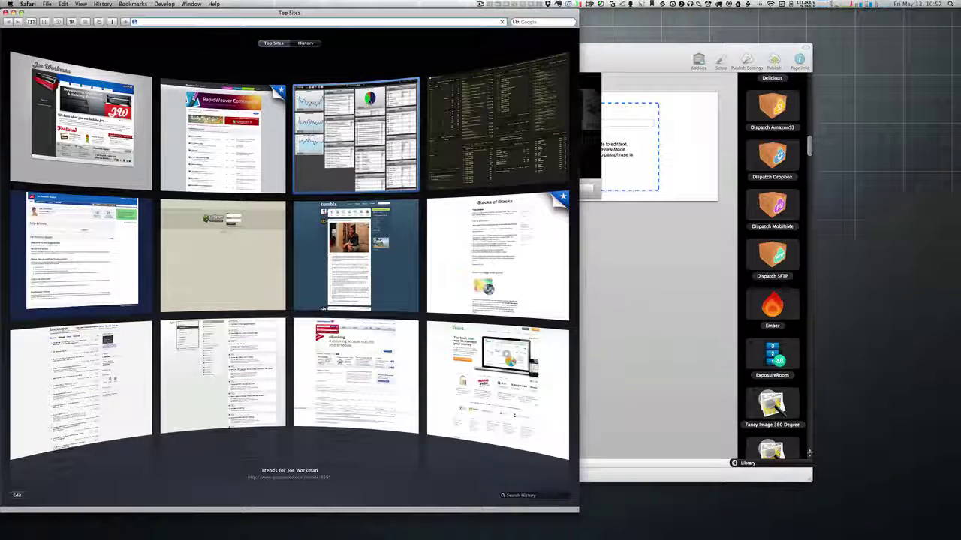
text(sandbox.joeworkman.net/)
key(Return)
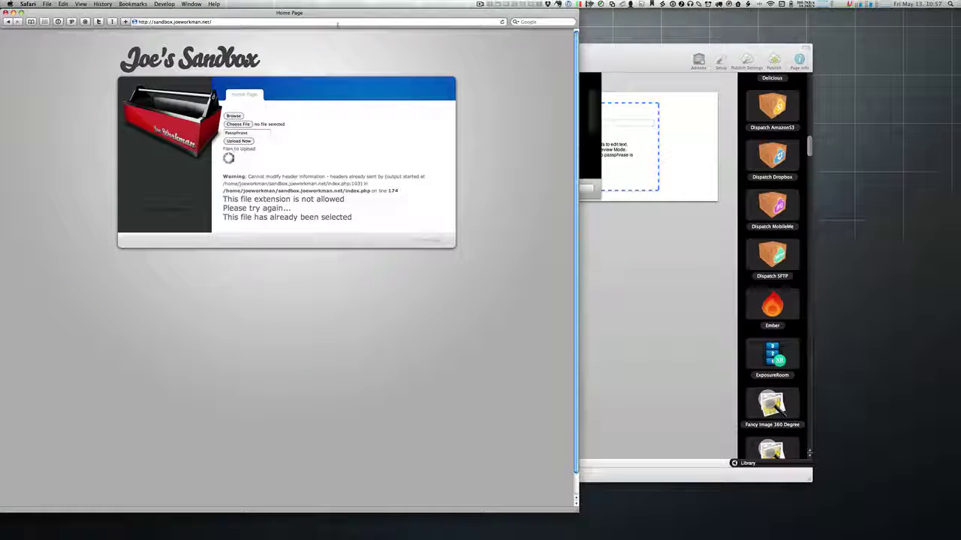
Step: Dismiss the publish-complete message after all 132 files upload, and bring Safari forward
click(638, 61)
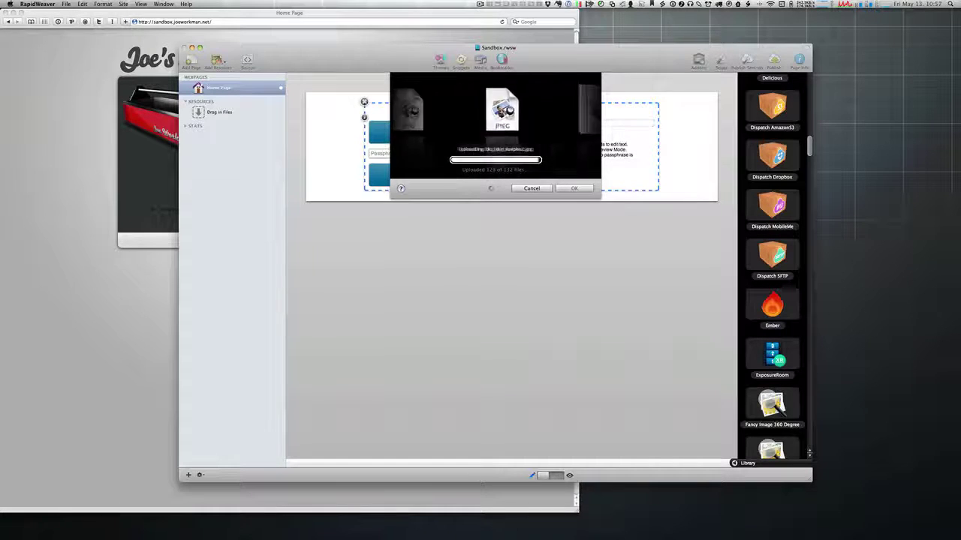
key(super+Tab)
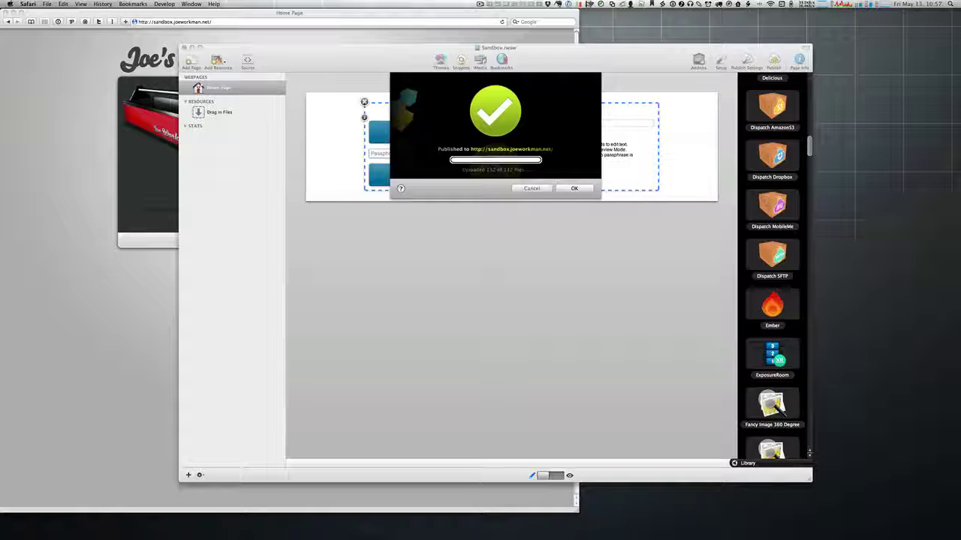
click(575, 187)
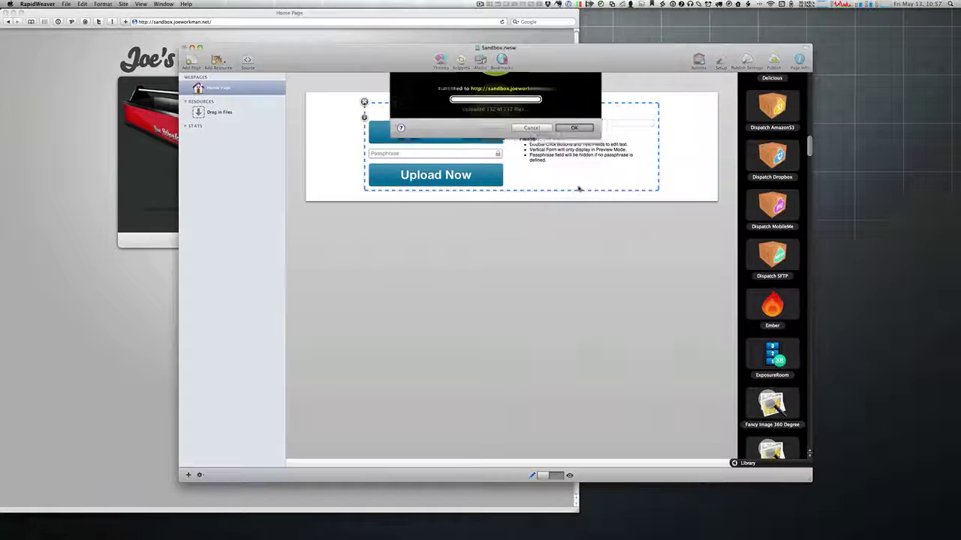
click(448, 40)
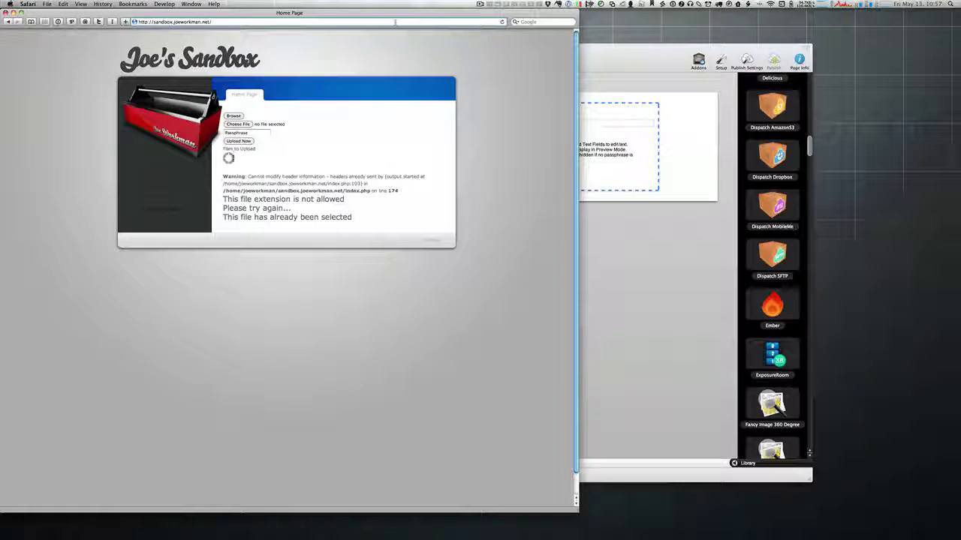
Step: Reload the sandbox page and choose the duck JPEG as the first upload file
key(super+r)
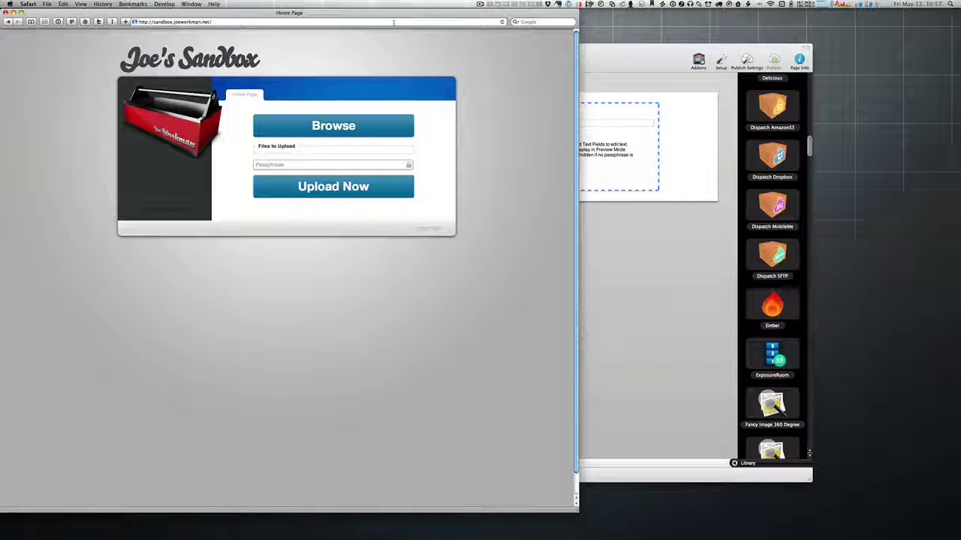
drag(389, 14, 588, 13)
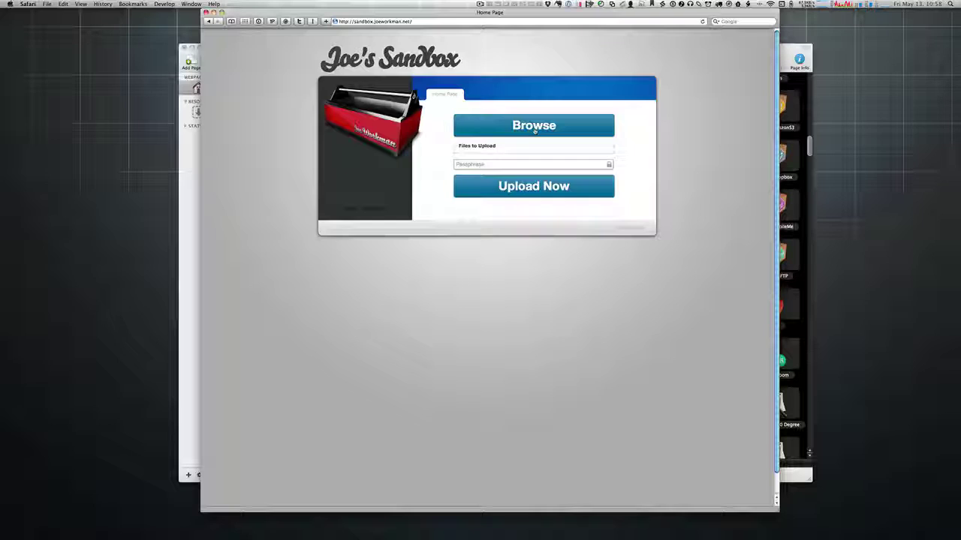
click(533, 125)
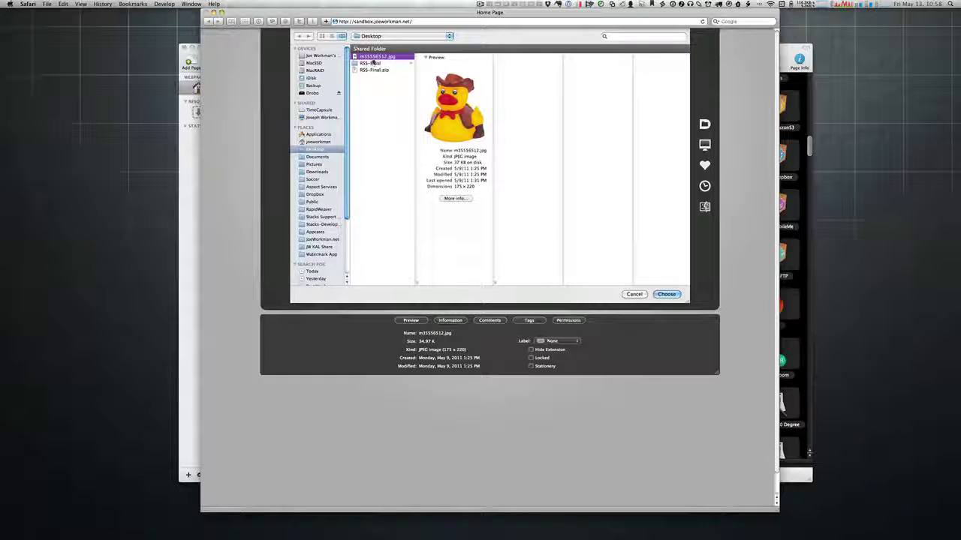
key(Return)
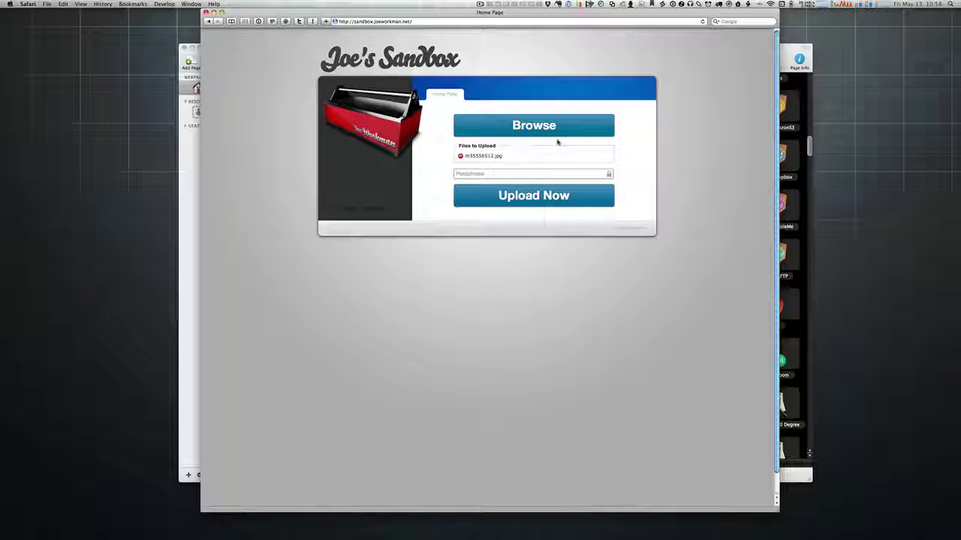
Step: Add RSS-Final.zip, enter the upload passphrase, and submit both files
click(537, 127)
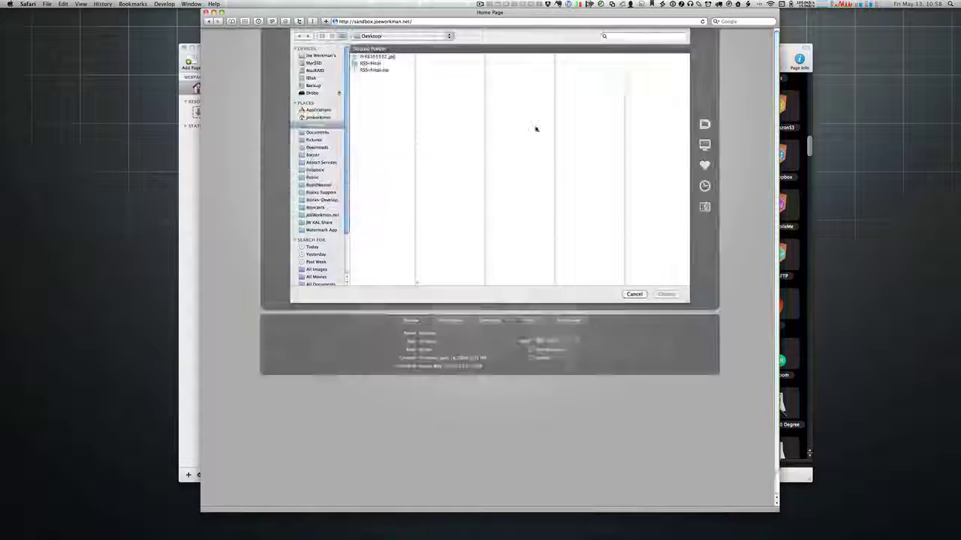
click(376, 71)
key(Return)
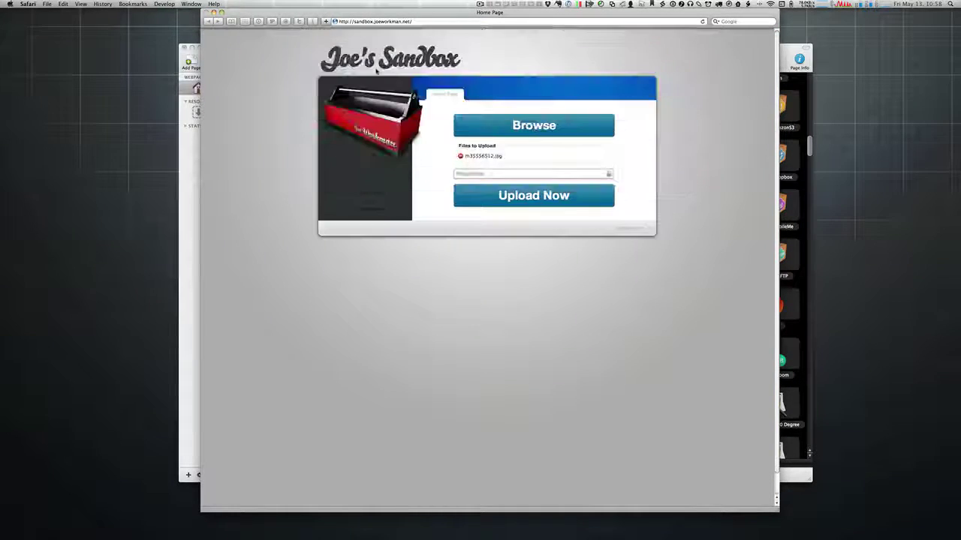
click(501, 183)
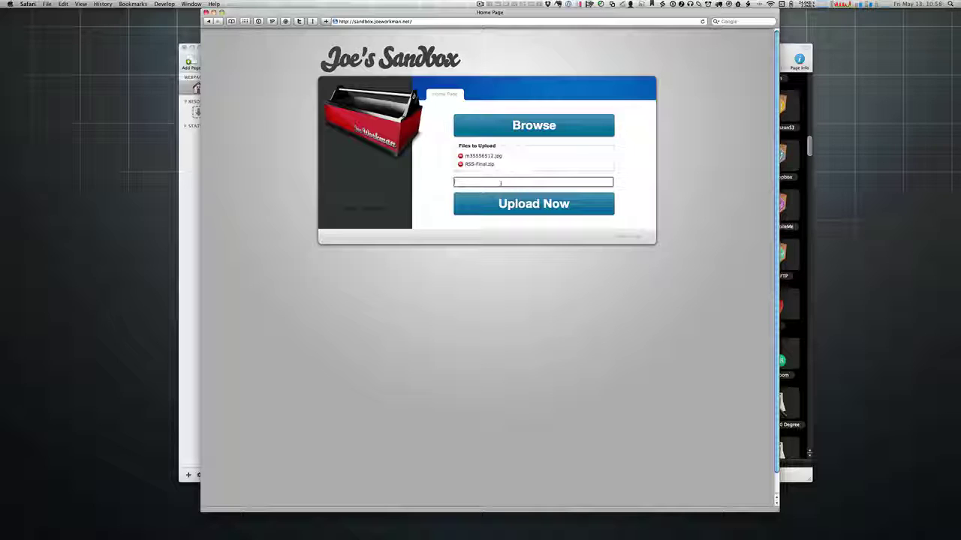
text(sandbox)
click(541, 205)
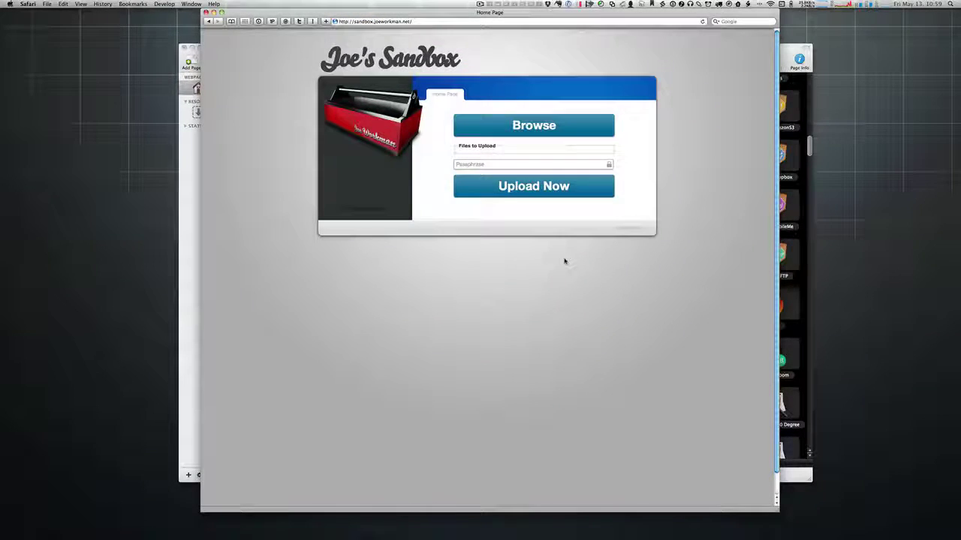
Step: Upload m35556512.jpg with the passphrase and dismiss the Dropbox file-added notification
click(525, 123)
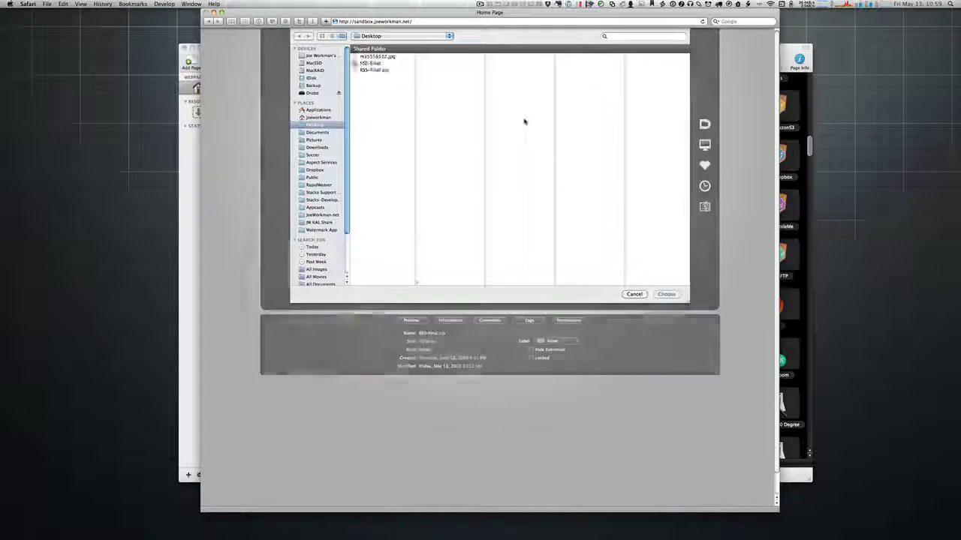
click(379, 69)
double_click(378, 57)
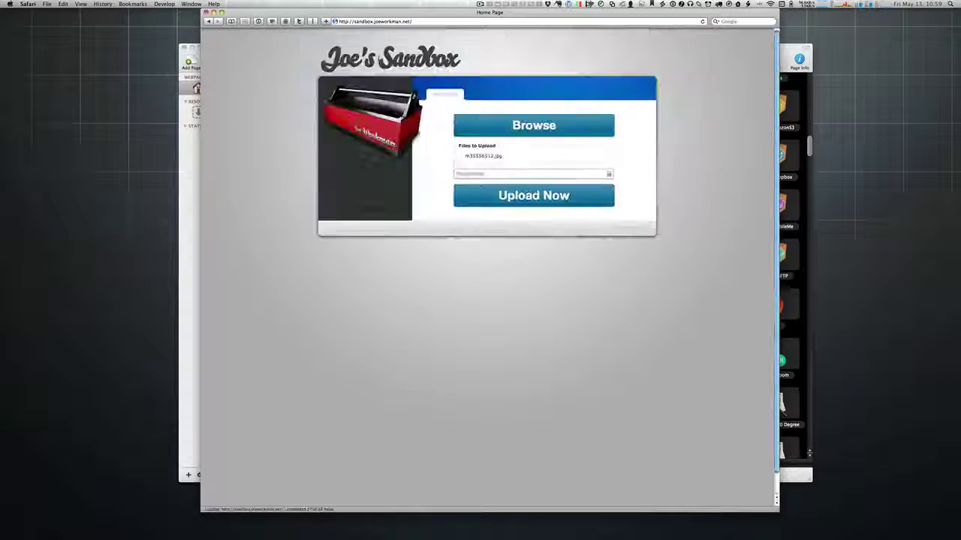
click(481, 174)
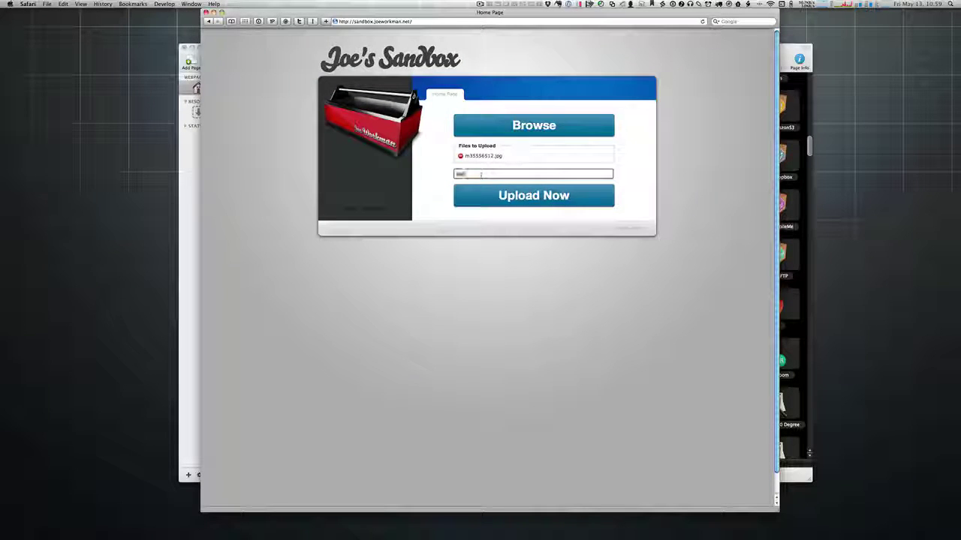
text(password)
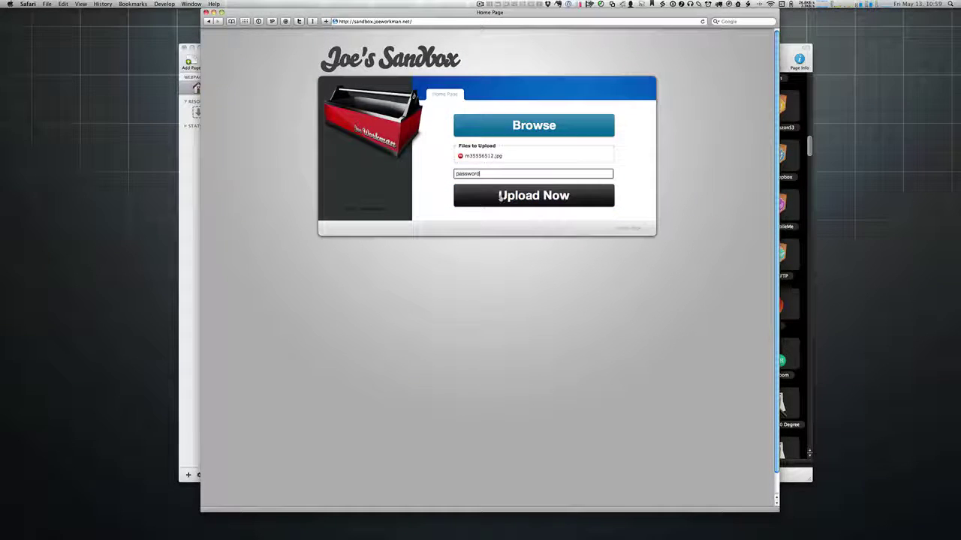
click(495, 194)
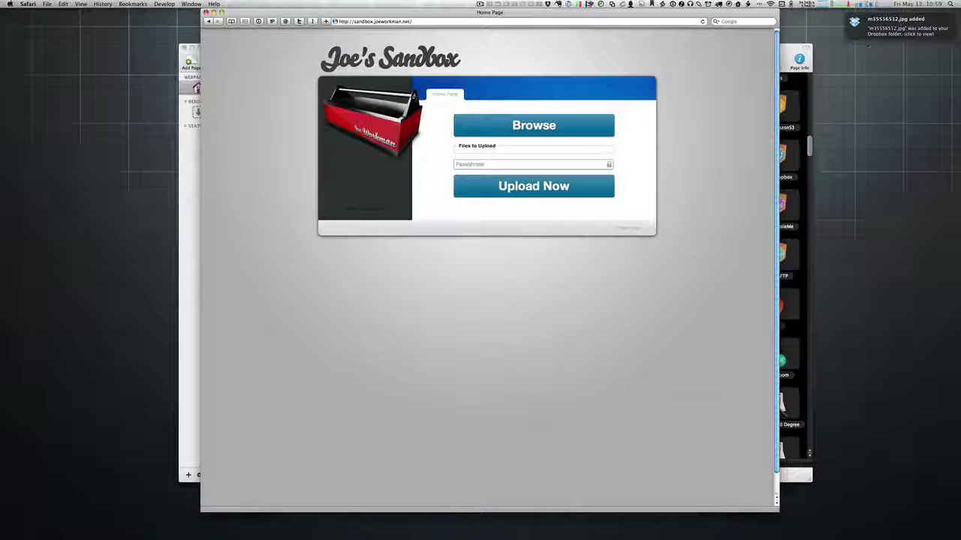
mouse_move(851, 19)
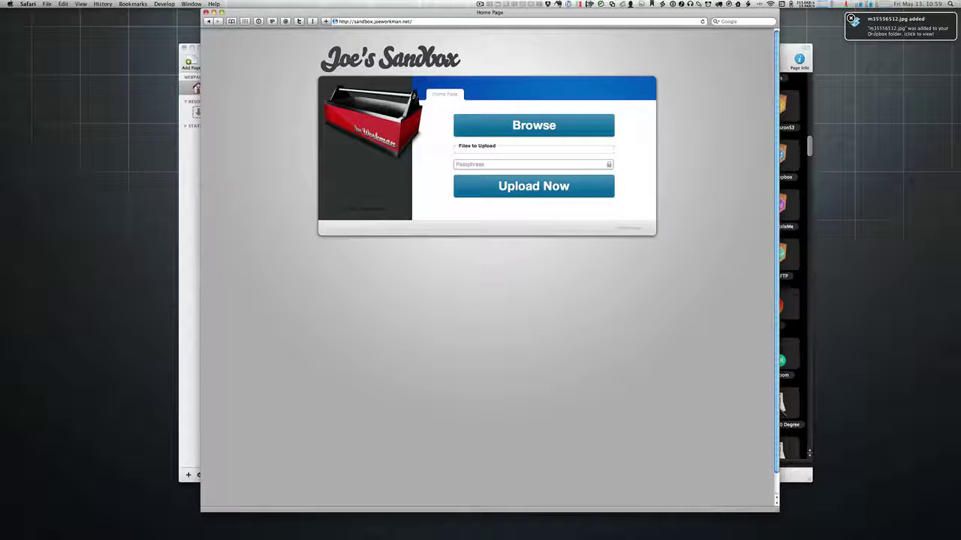
click(871, 30)
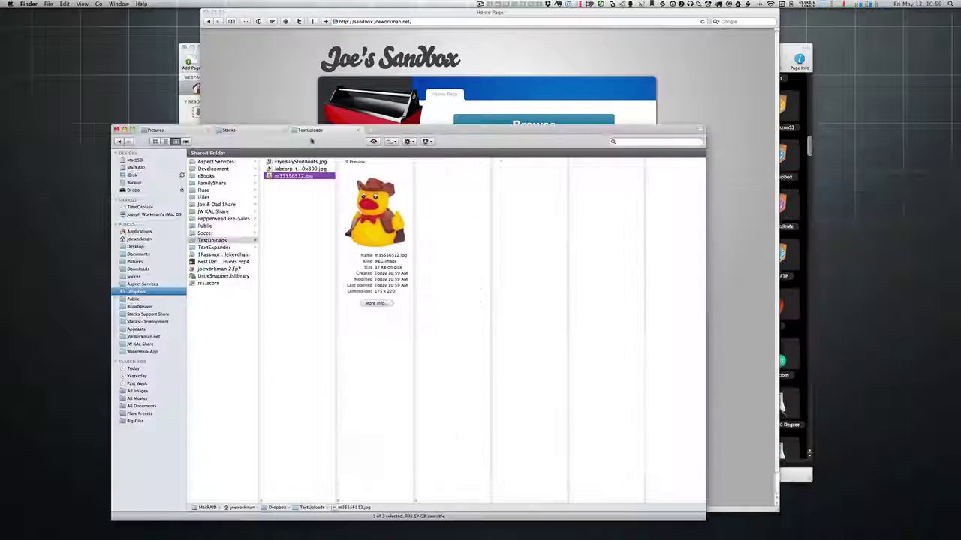
drag(312, 140, 301, 98)
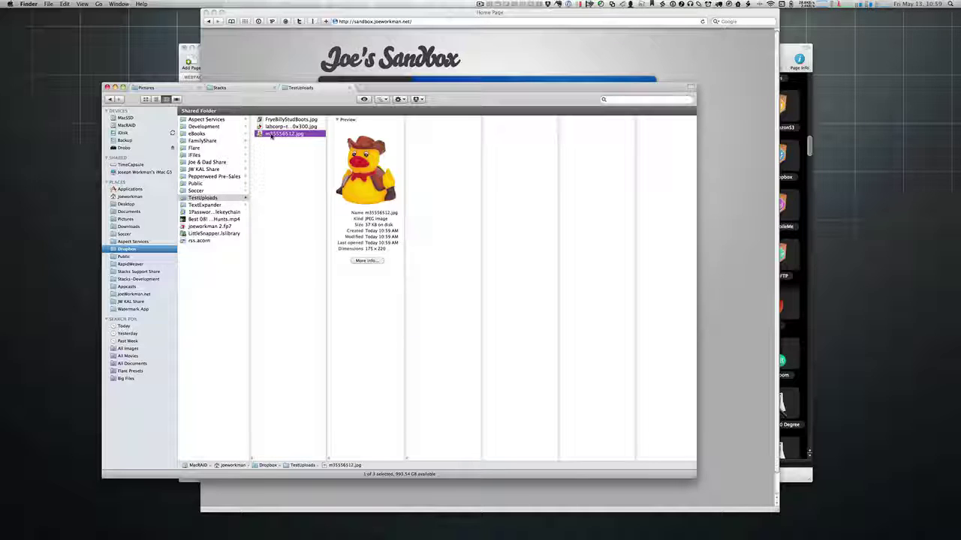
drag(272, 137, 796, 240)
drag(244, 102, 810, 48)
key(super+w)
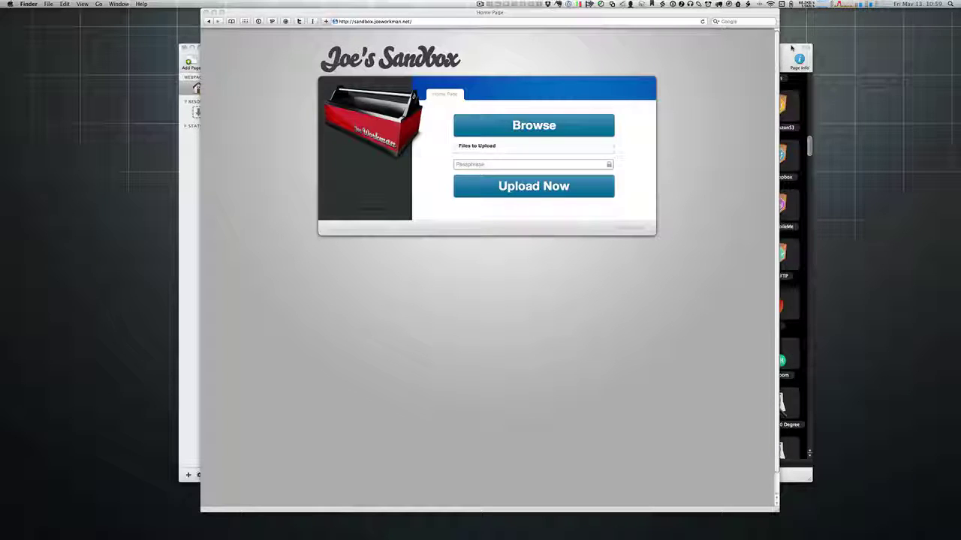
Step: Open the home page's Page Info, edit its filename, and preview the rendered page
click(791, 48)
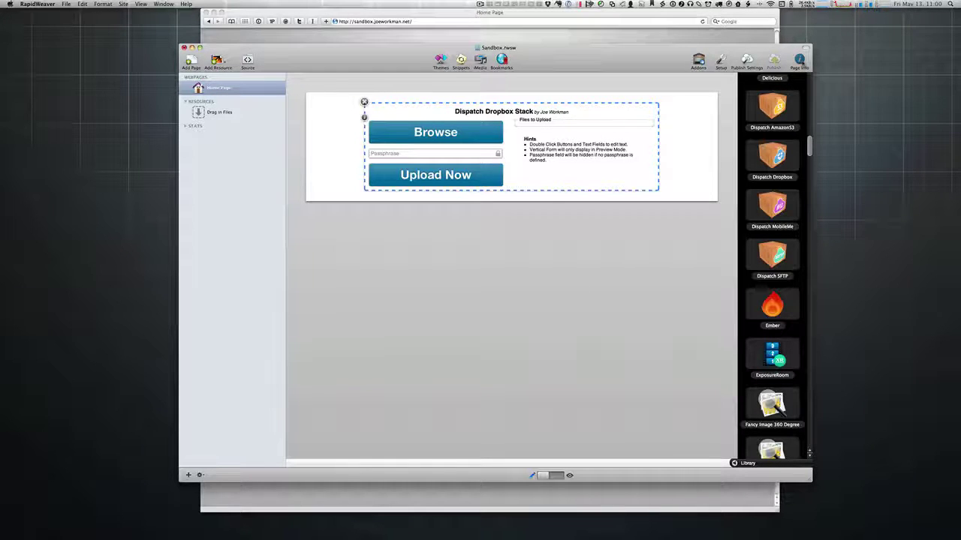
click(799, 60)
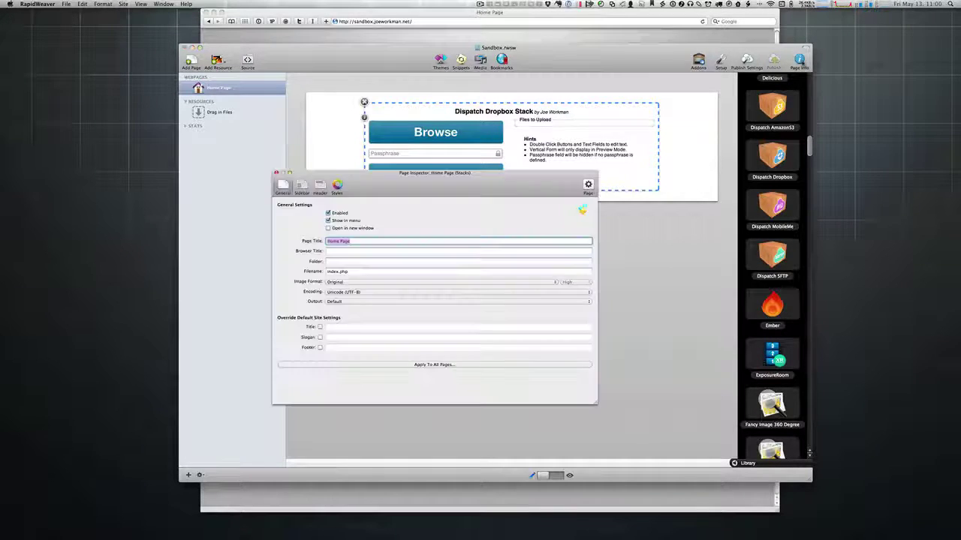
click(362, 271)
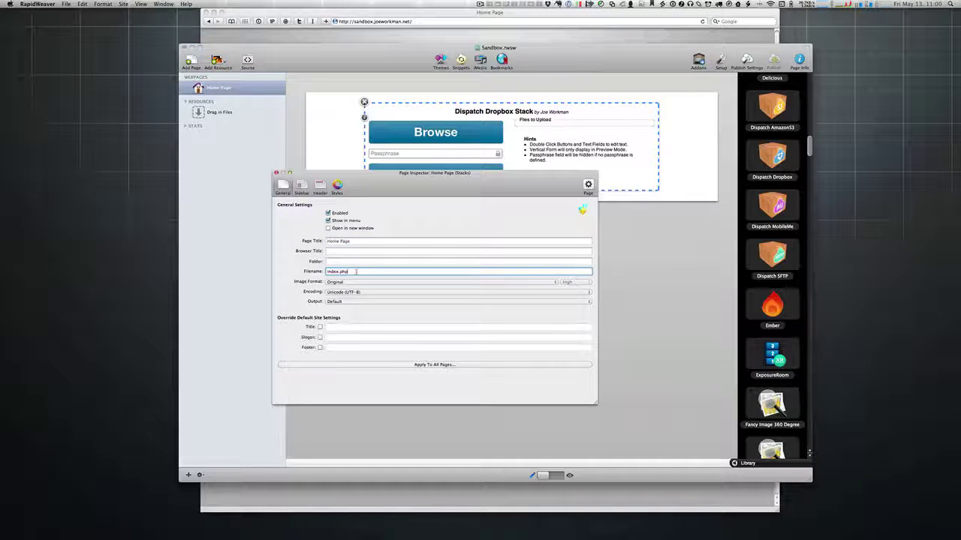
click(276, 173)
key(super+shift+p)
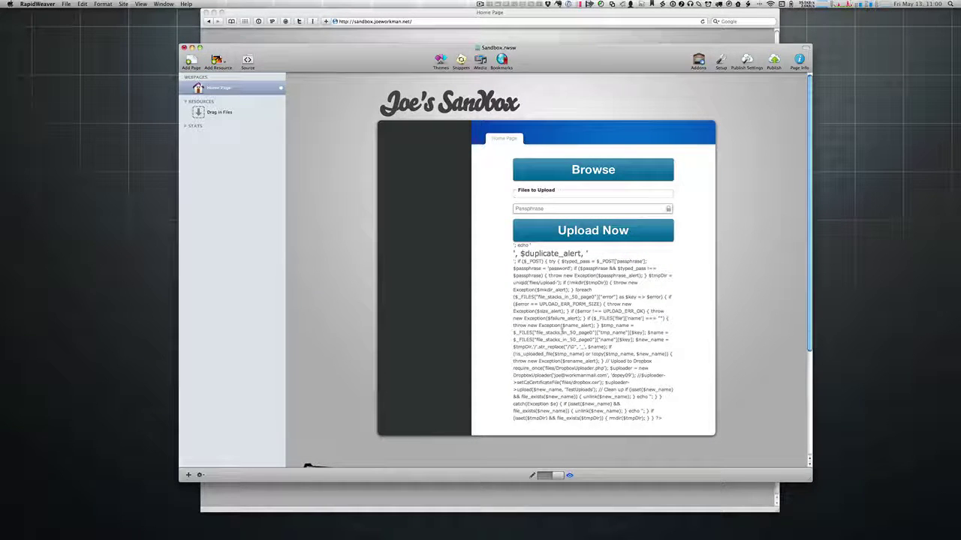
key(super+shift+p)
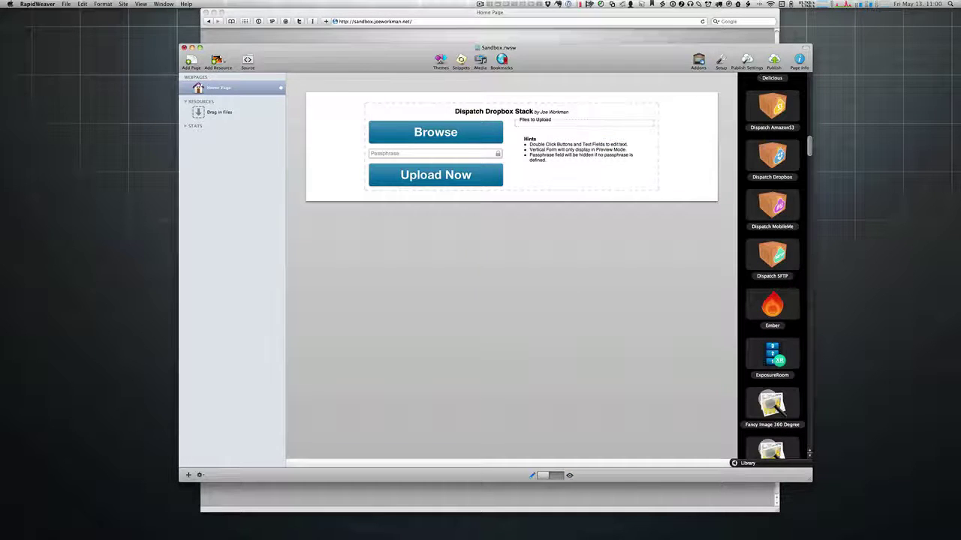
Step: Change the home page filename from index.html to index.php and preview it
key(super+shift+i)
click(359, 272)
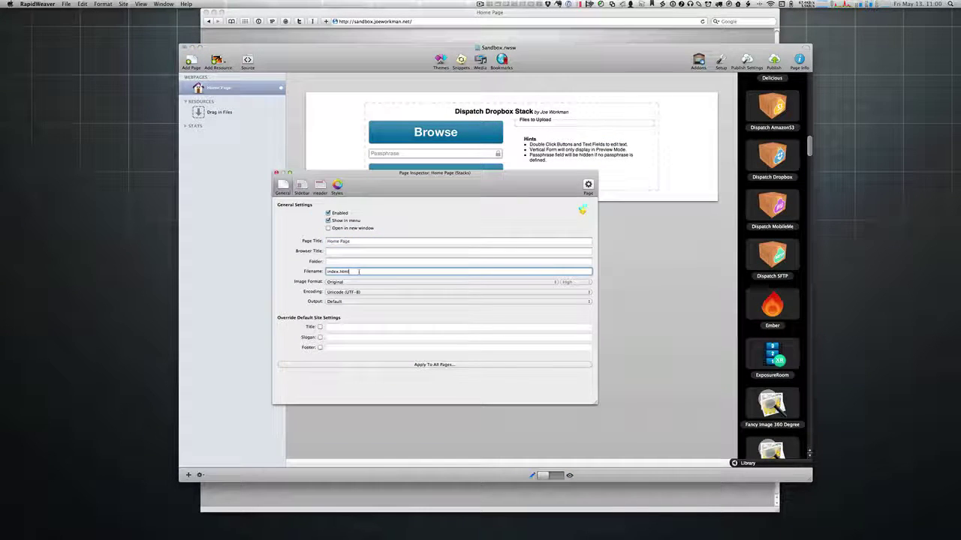
key(BackSpace)
text(php)
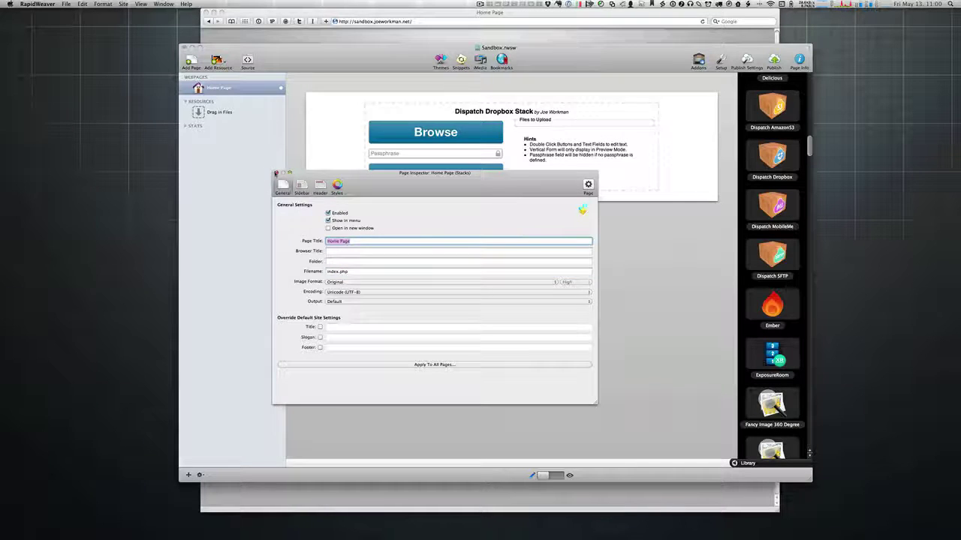
click(276, 172)
key(super+r)
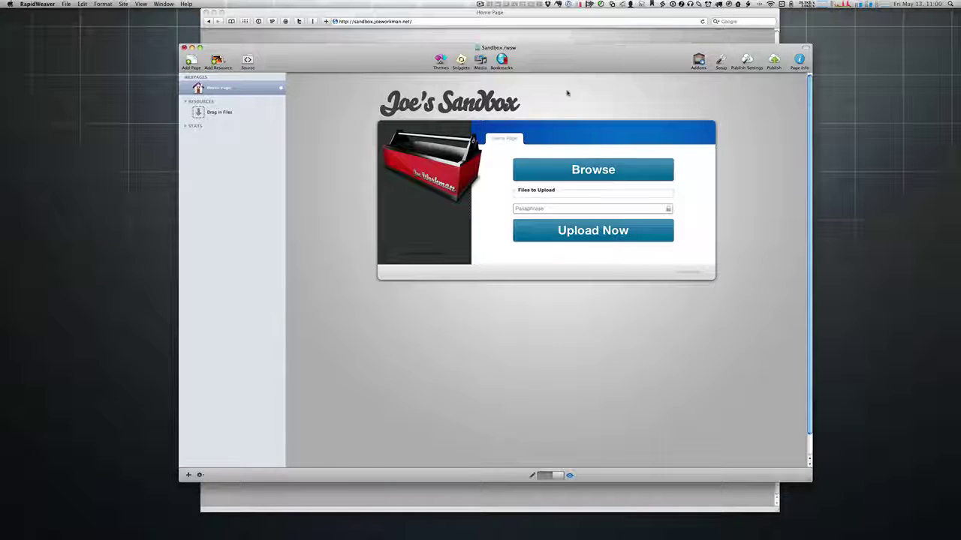
Step: Hide the RapidWeaver Sandbox project and the Safari sandbox window to show only the desktop
drag(572, 66, 567, 69)
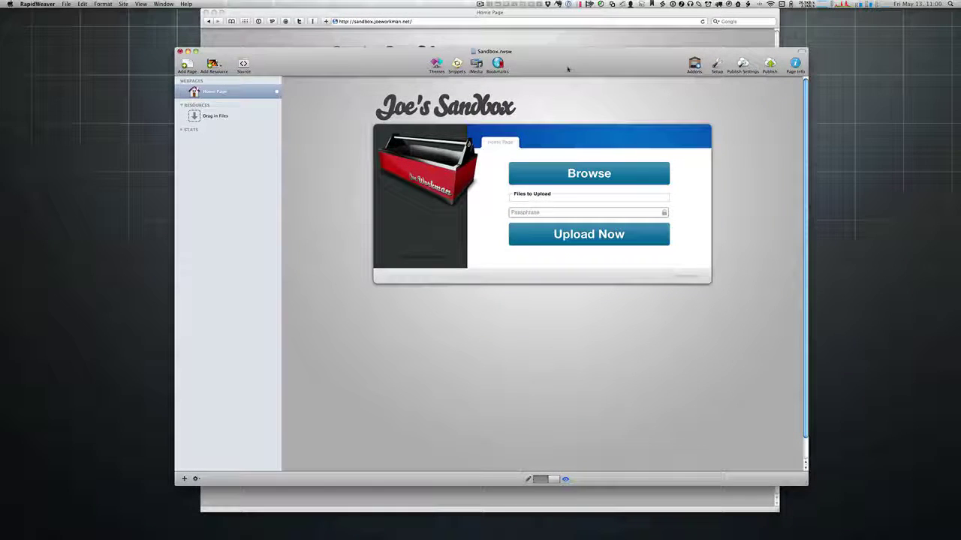
key(super+Tab)
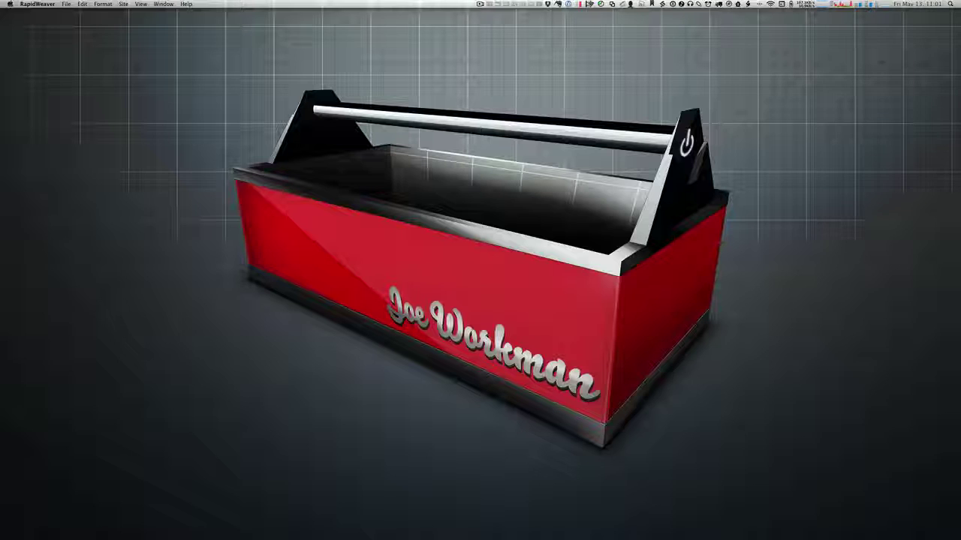
key(super+Tab)
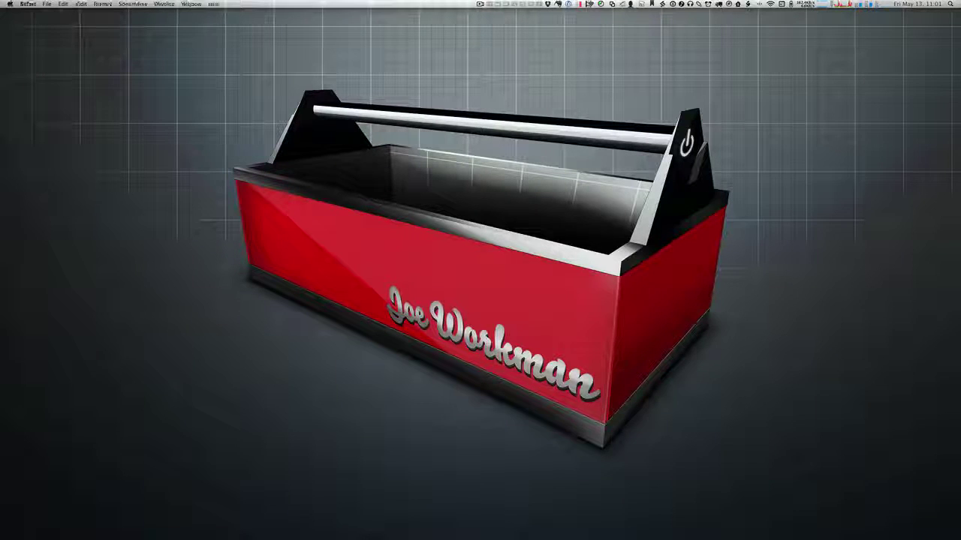
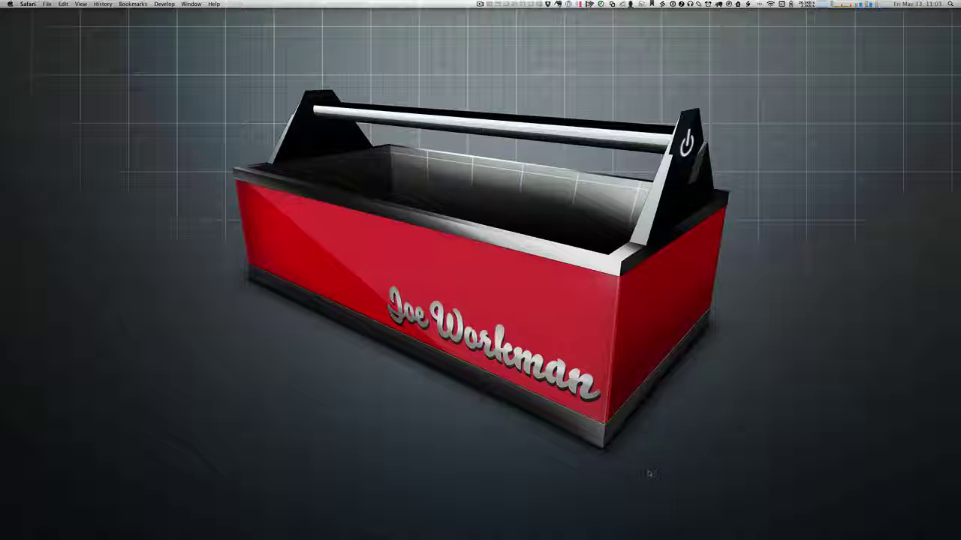
Step: Switch from Safari to RapidWeaver with Cmd-Tab
key(super+Tab)
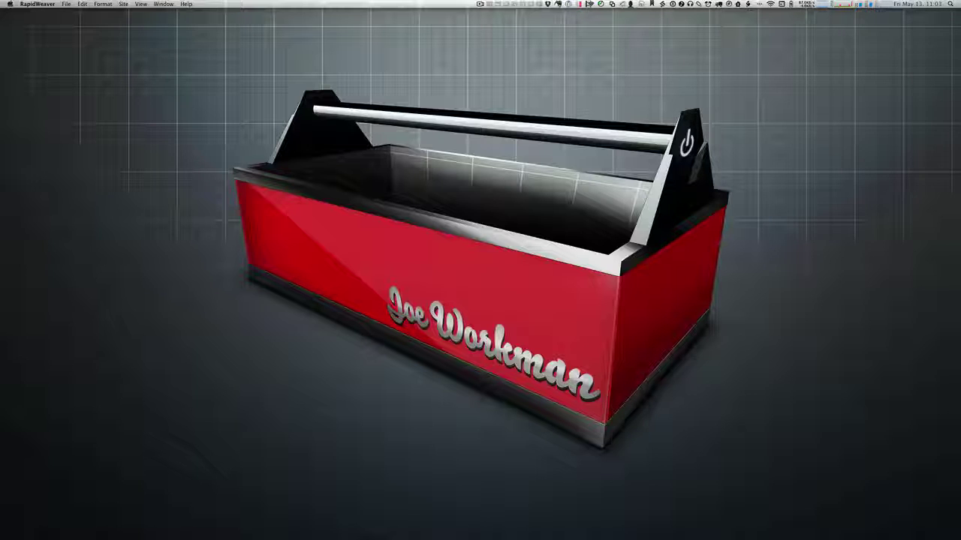
Step: In Edit mode, delete the Dispatch Dropbox stack from the Sandbox home page, then return to Safari
drag(960, 97, 388, 68)
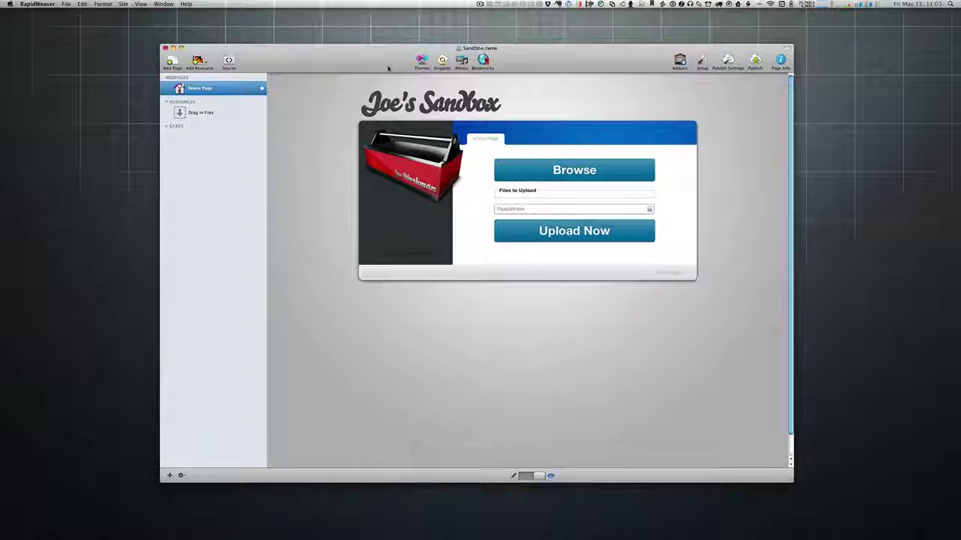
key(super+r)
click(346, 103)
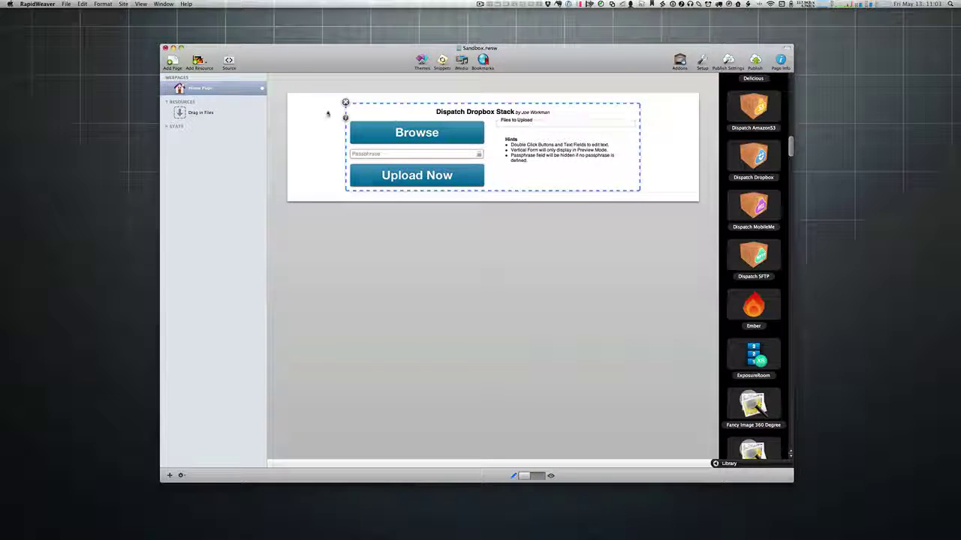
key(Delete)
drag(350, 66, 352, 71)
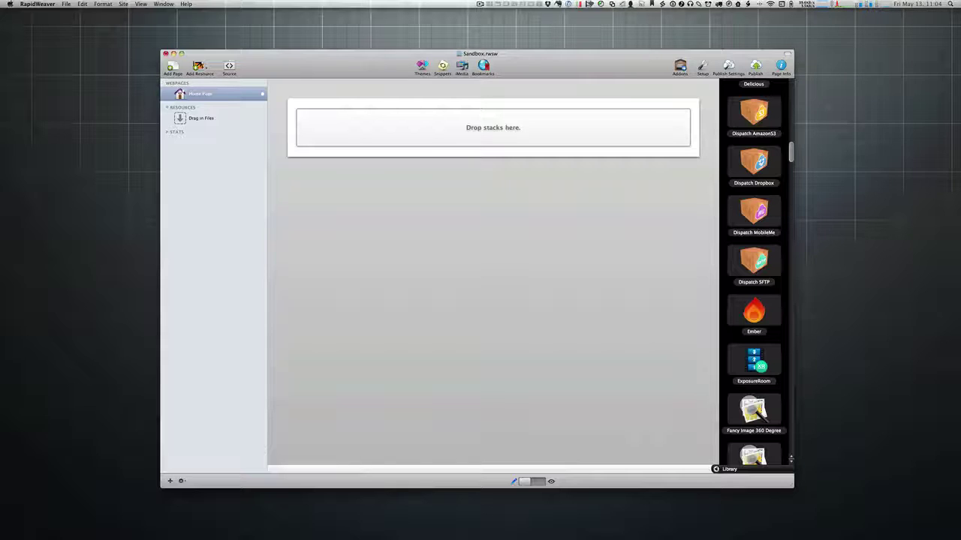
key(super+Tab)
Step: In a new Safari window, open joeworkman.net and its RapidWeaver Stacks blog page
key(super+n)
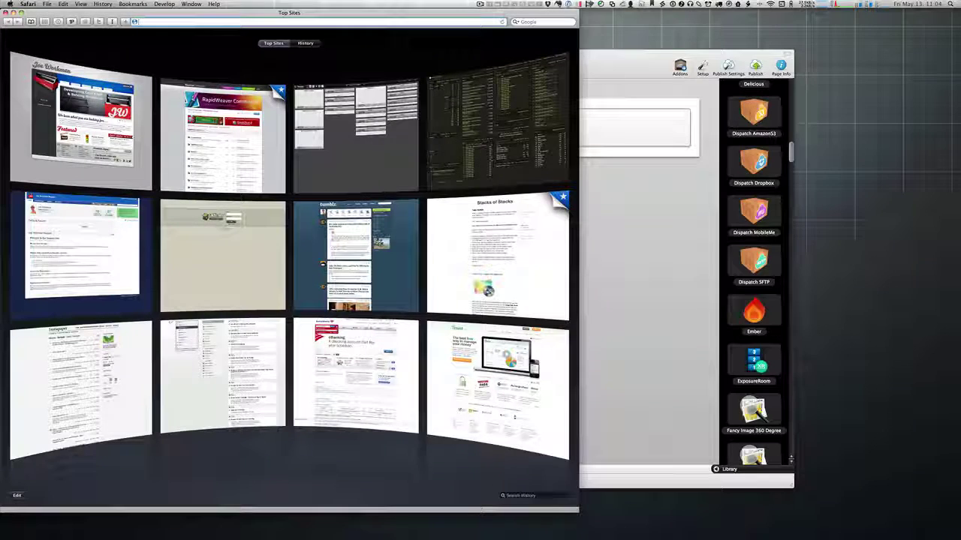
click(57, 123)
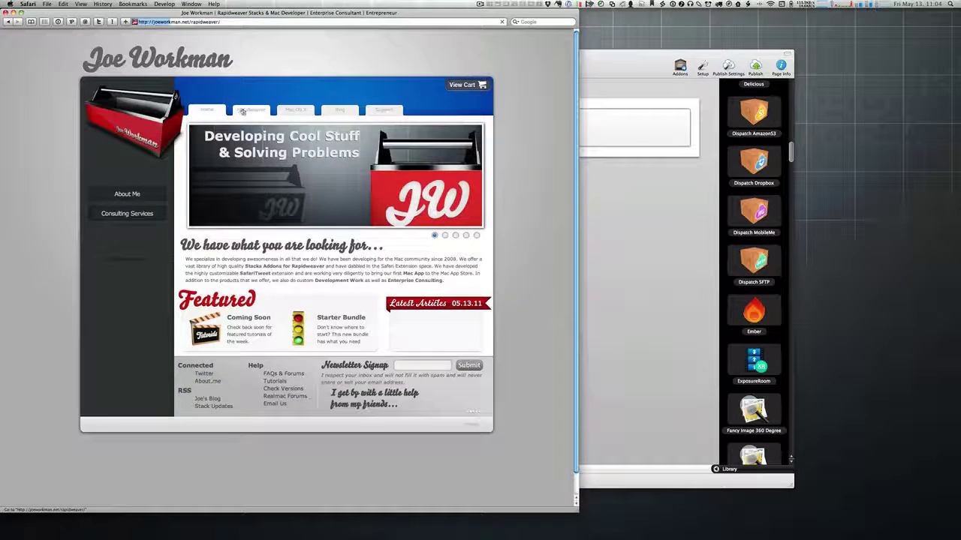
click(340, 109)
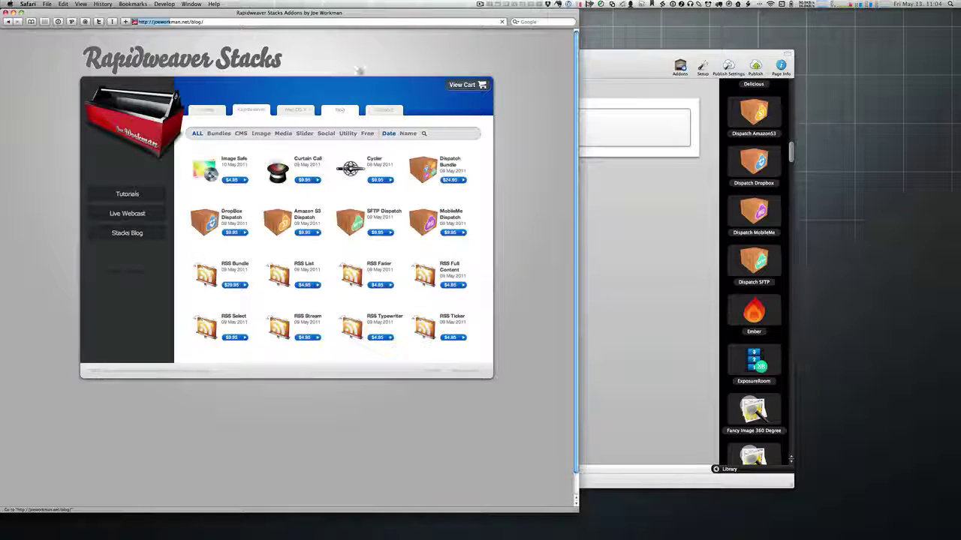
drag(411, 13, 560, 13)
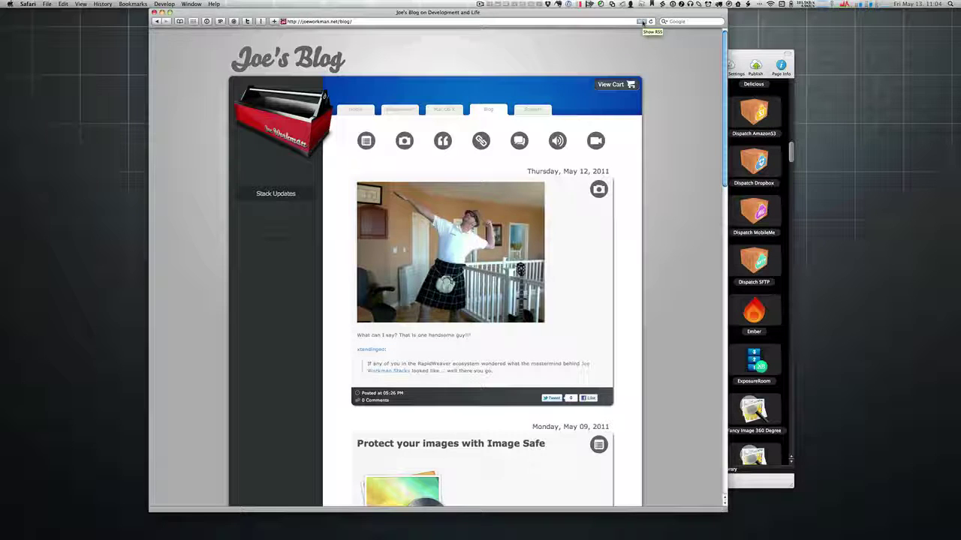
Step: View the blog's RSS feed, go back to the joeworkman.net home page, and close the window
click(641, 22)
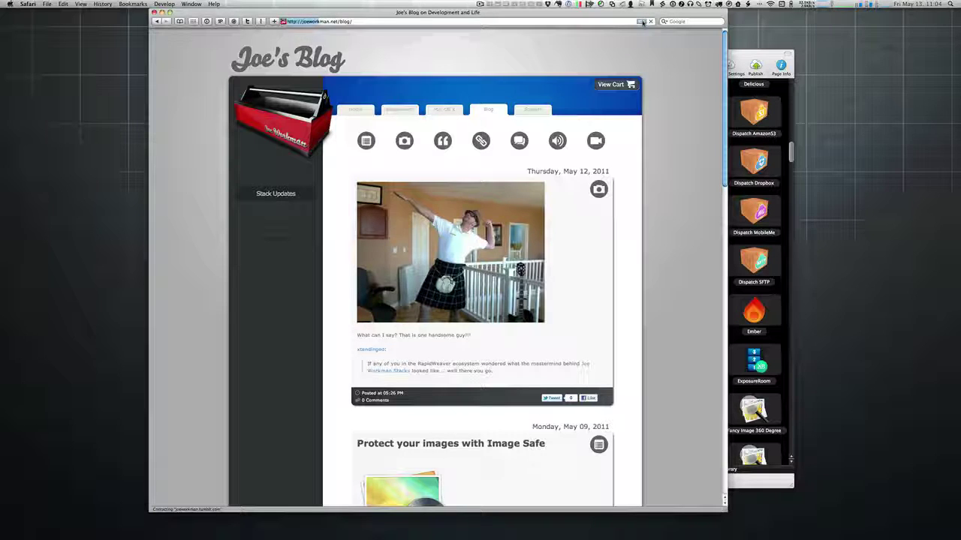
key(Return)
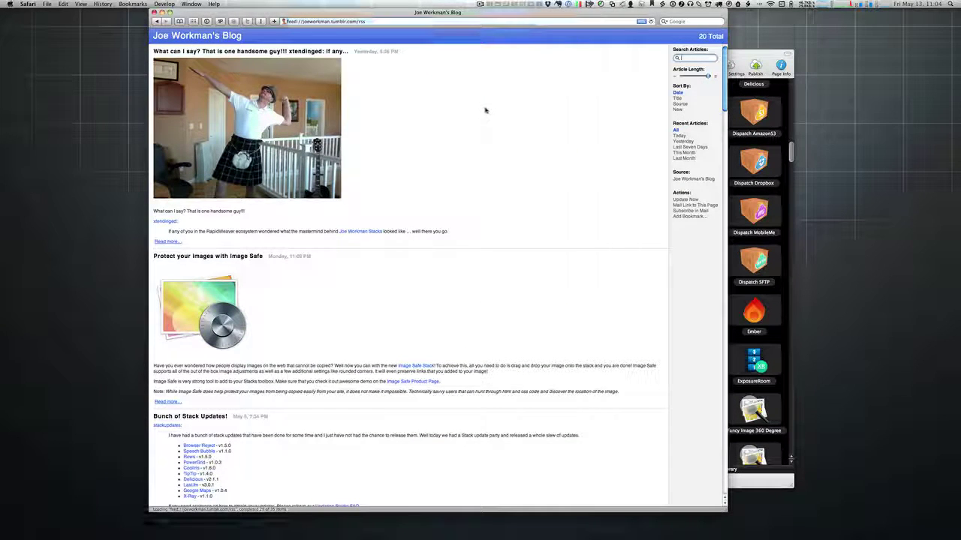
key(super+bracketleft)
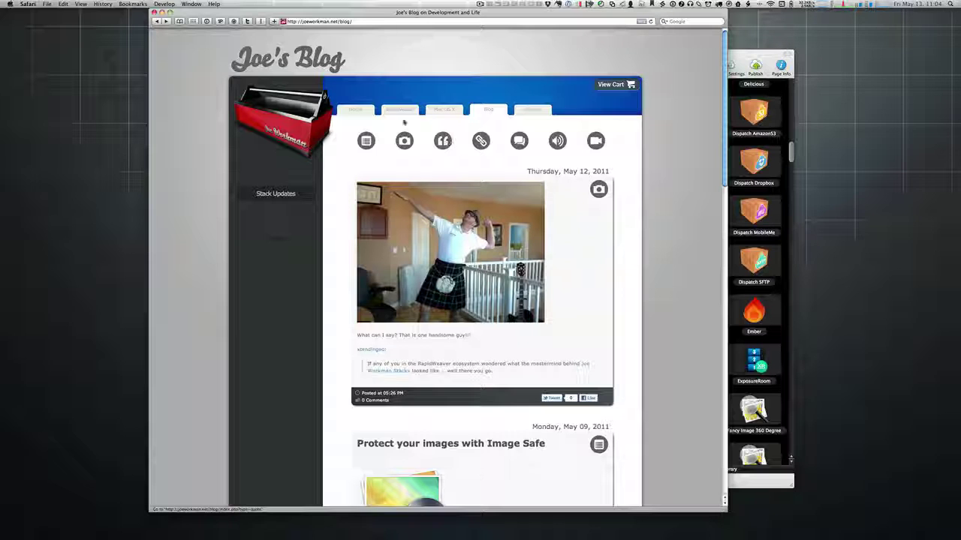
click(359, 112)
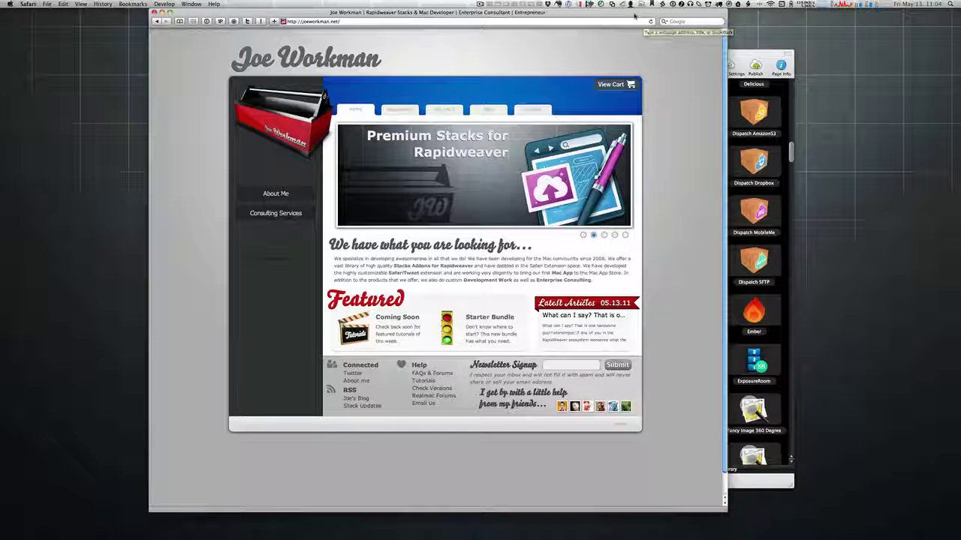
key(super+w)
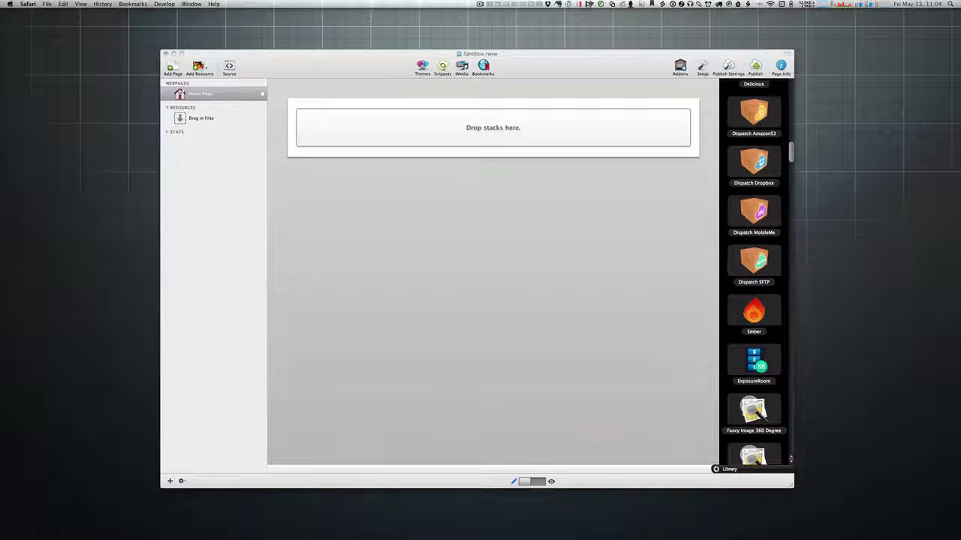
Step: Restore the Dispatch Dropbox stack and add an RSS Feed stack below it
click(597, 71)
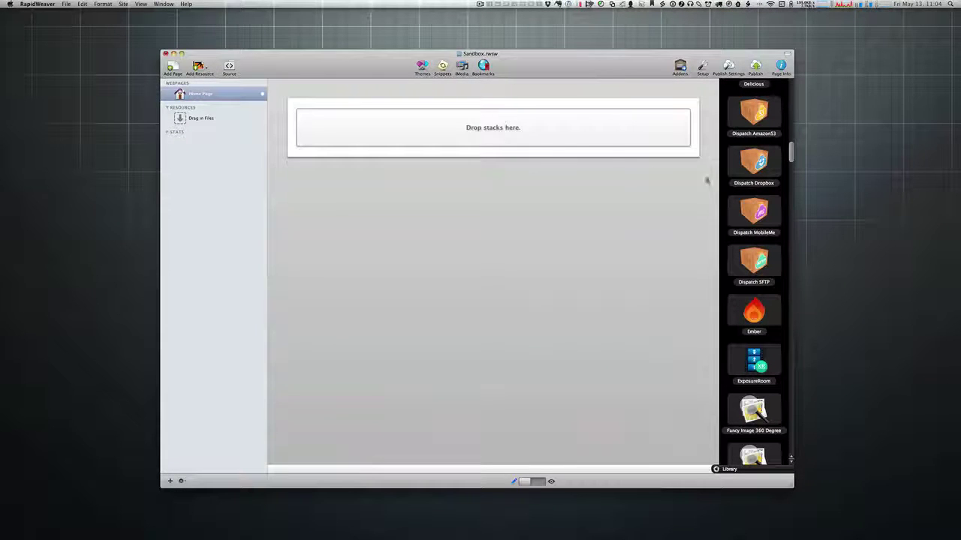
key(super+z)
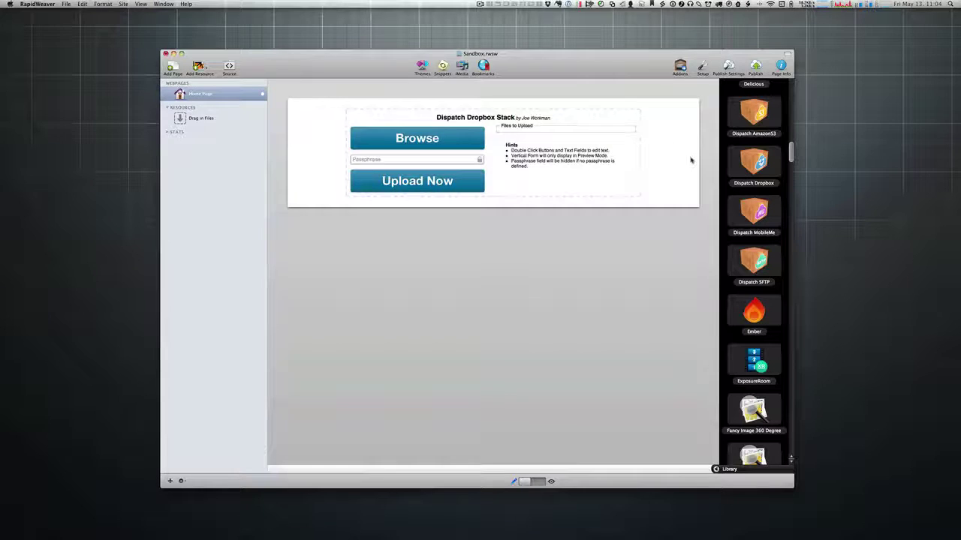
scroll(764, 331, down, 1)
scroll(763, 329, down, 20)
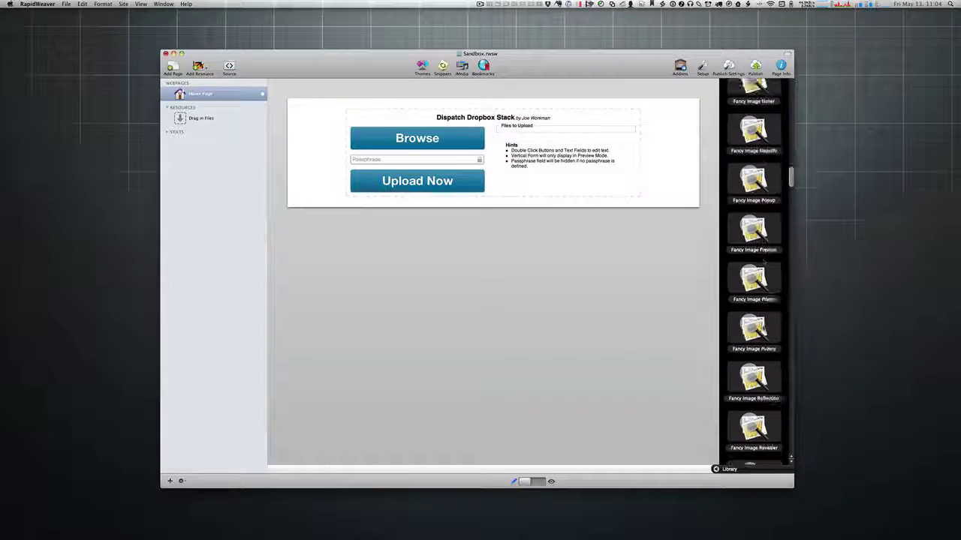
scroll(763, 331, down, 15)
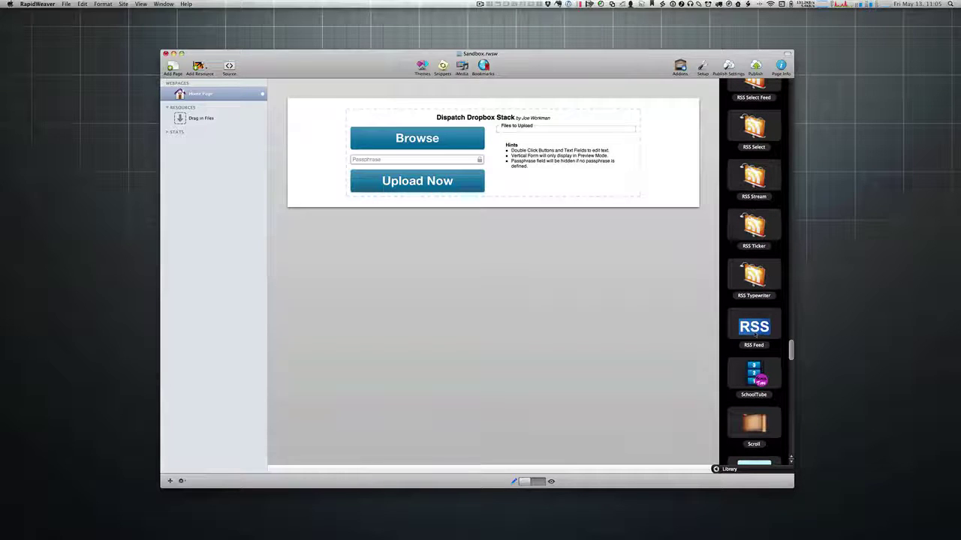
drag(756, 332, 495, 286)
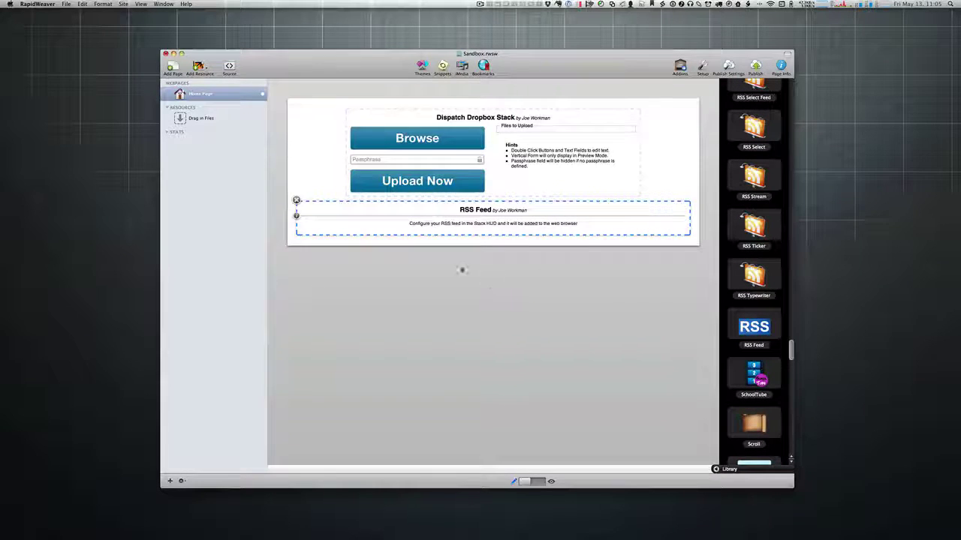
Step: Set the RSS Feed stack's Feed URL to joeworkman.tumblr.com/rss and start publishing
click(295, 215)
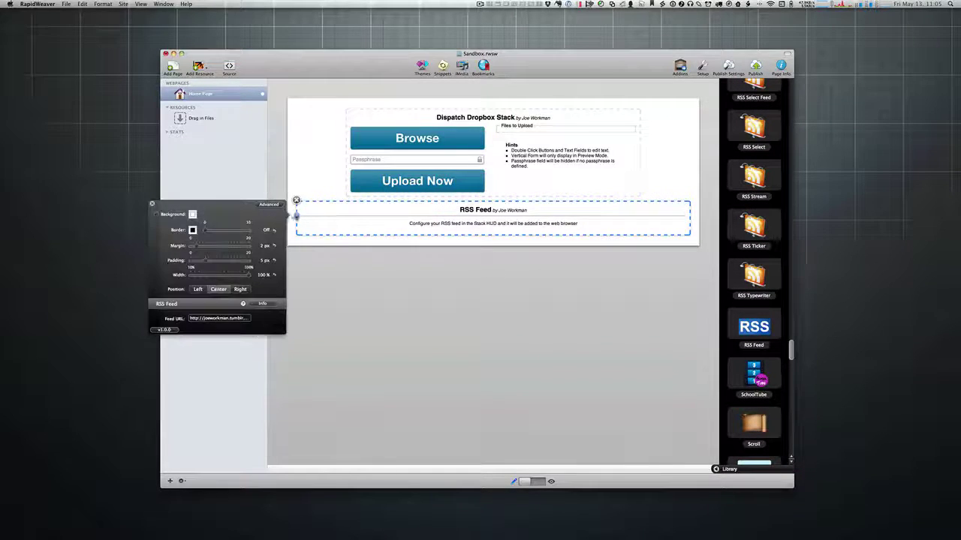
key(Tab)
text(http://joeworkman.tumblr.com/rss)
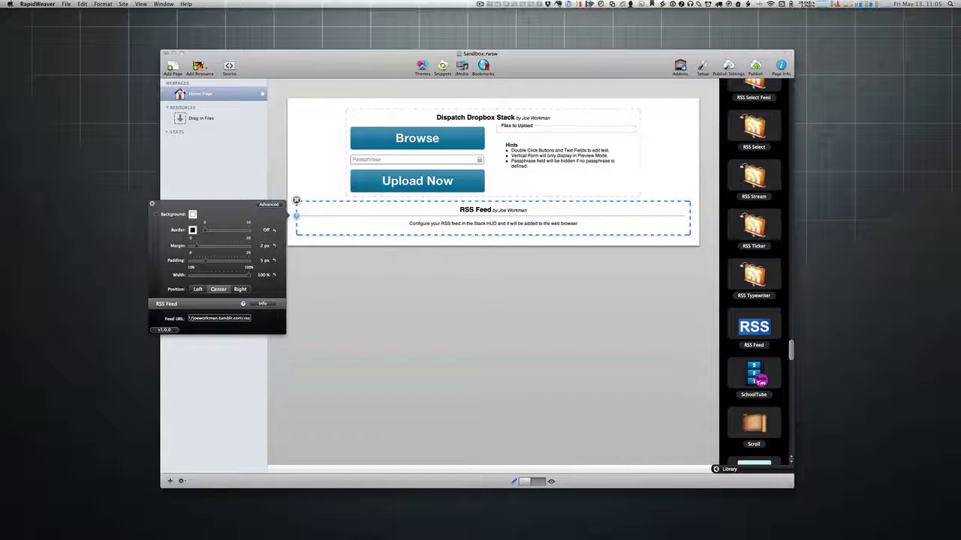
key(Return)
click(397, 281)
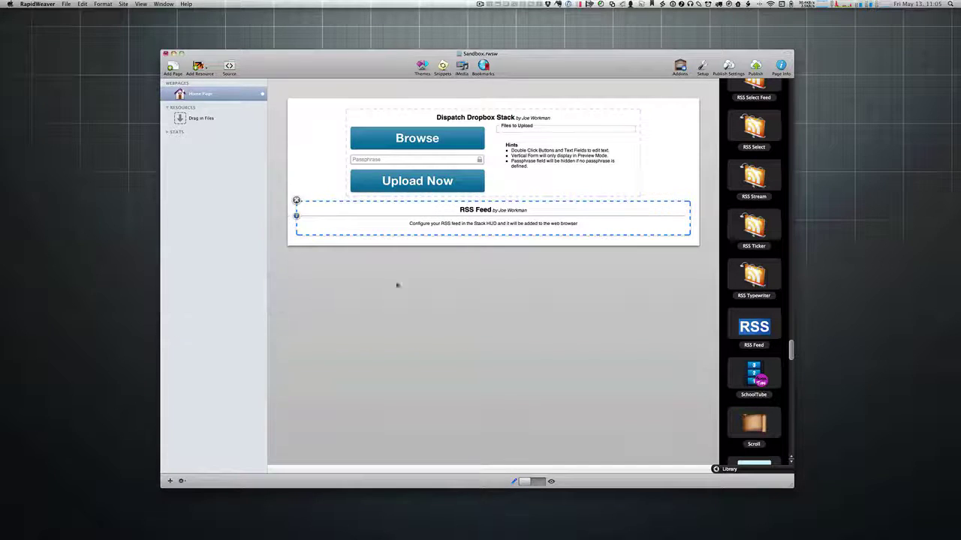
click(755, 66)
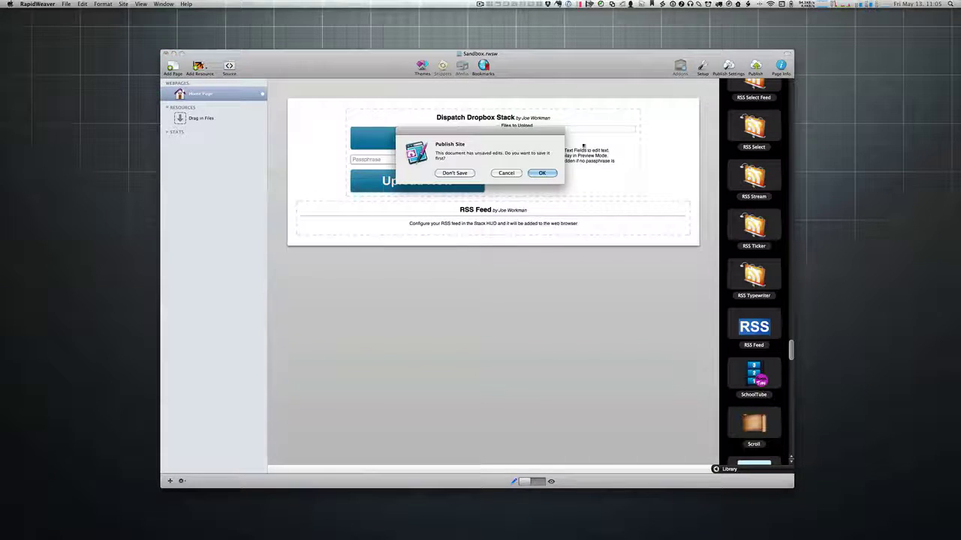
Step: Save the project for publishing and load sandbox.joeworkman.net in Safari
click(542, 173)
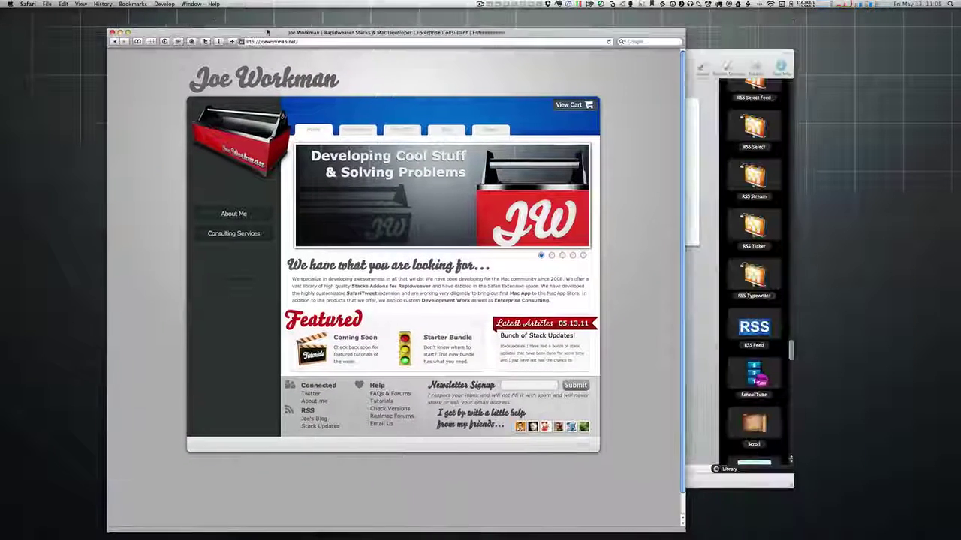
drag(267, 32, 221, 32)
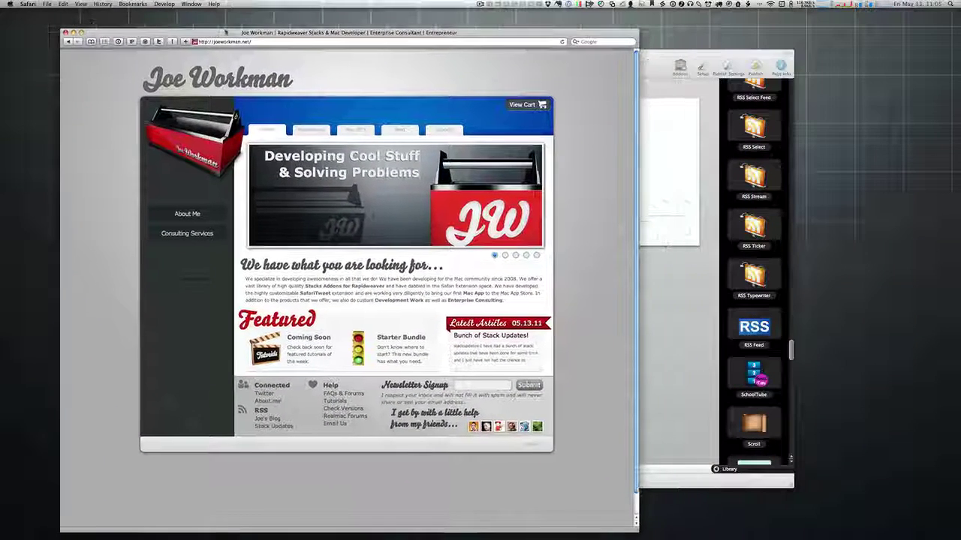
click(222, 41)
text(sandbox.)
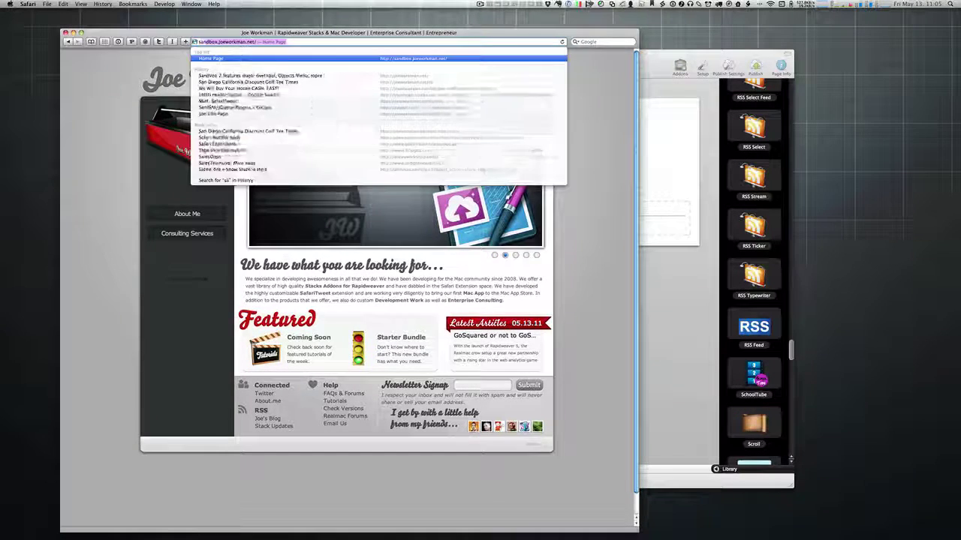
key(Return)
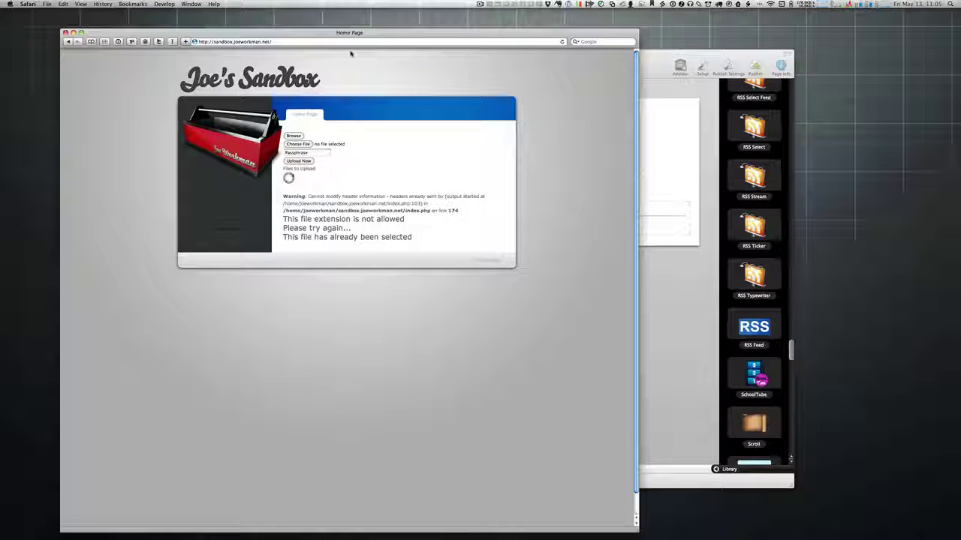
Step: Confirm the finished publish of all 132 files and return to the browser
click(659, 67)
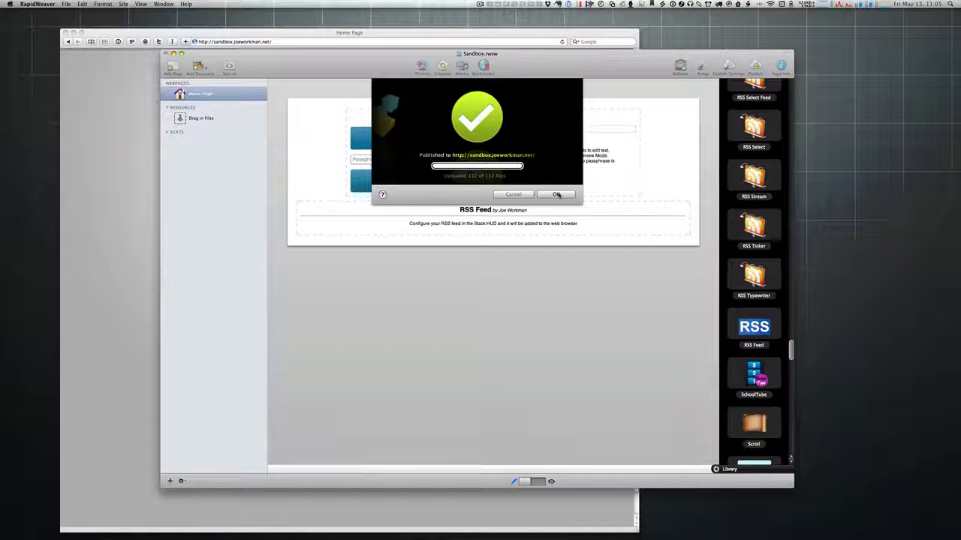
click(556, 195)
click(424, 43)
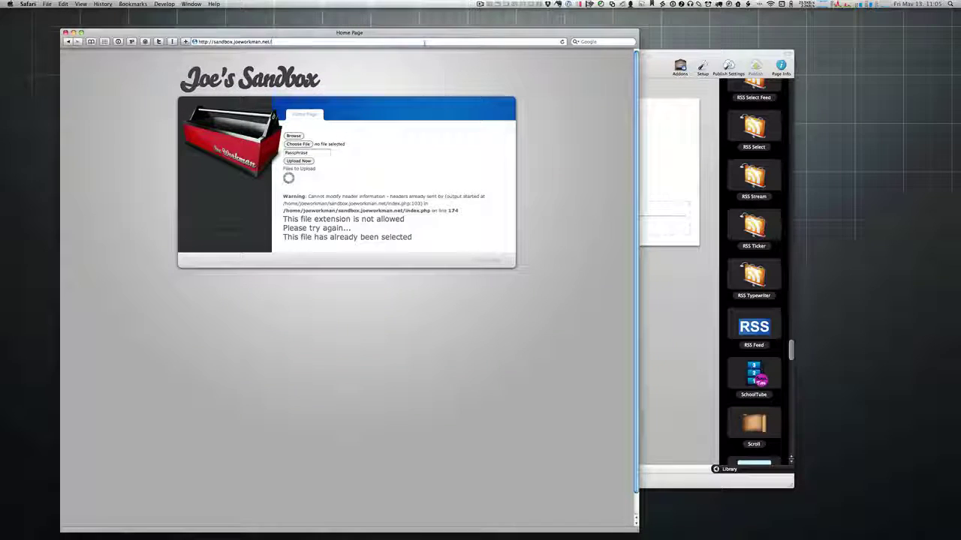
Step: Reload Joe's Sandbox, view its joeworkman.tumblr.com/rss feed, then return to RapidWeaver
key(Return)
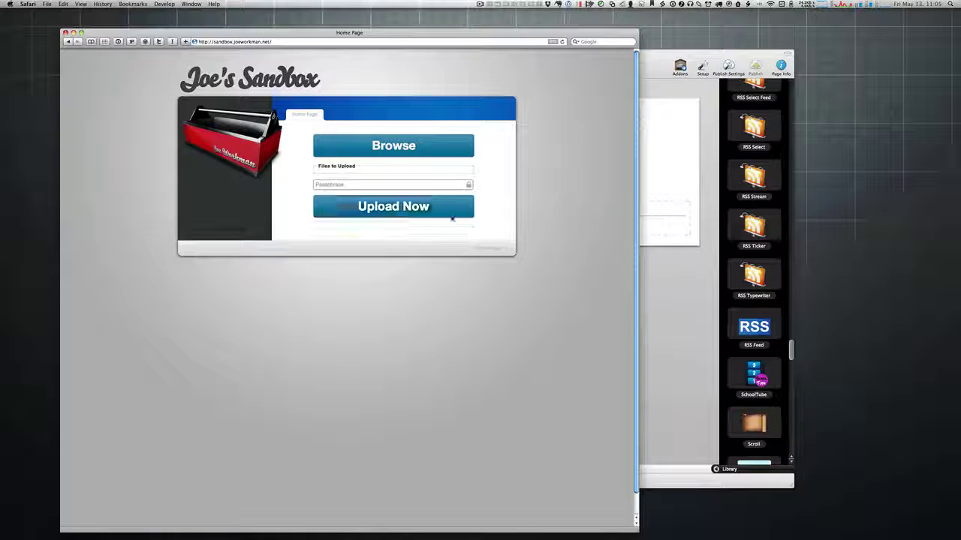
click(553, 42)
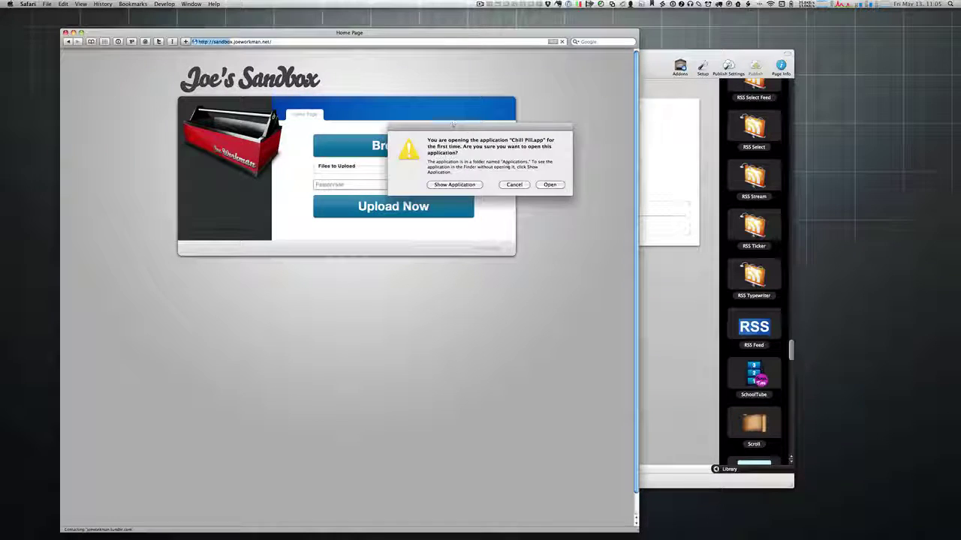
click(513, 185)
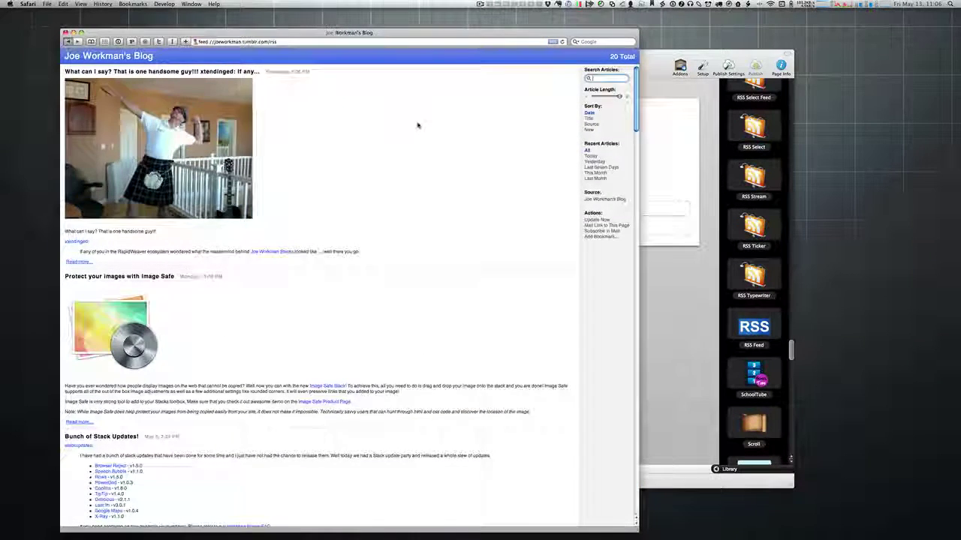
key(super+bracketleft)
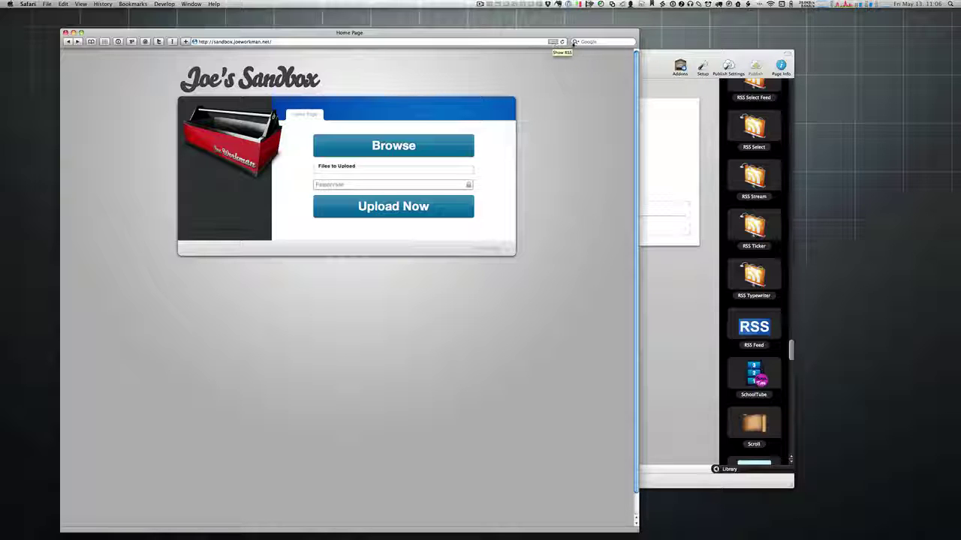
click(660, 60)
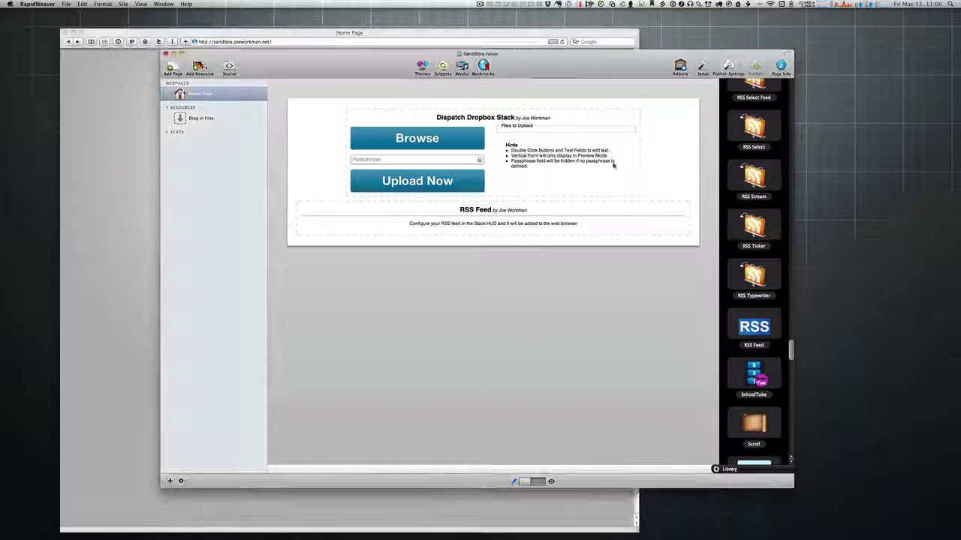
Step: Duplicate the RSS Feed stack so a copy sits below the original
click(533, 216)
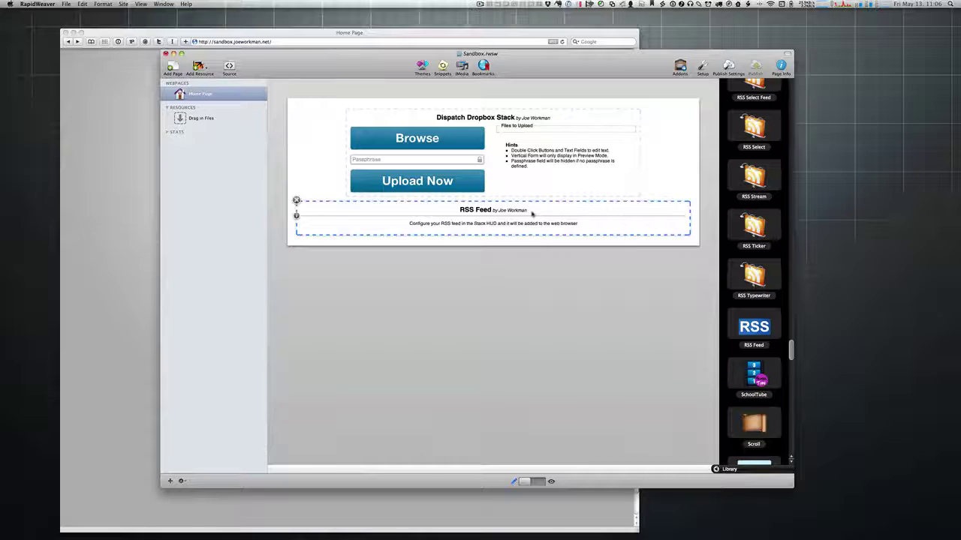
click(295, 217)
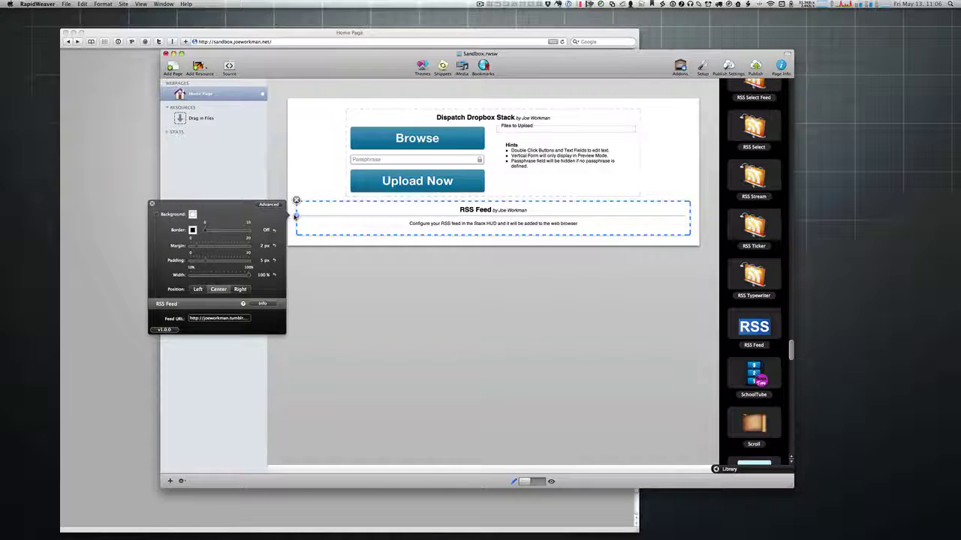
click(296, 217)
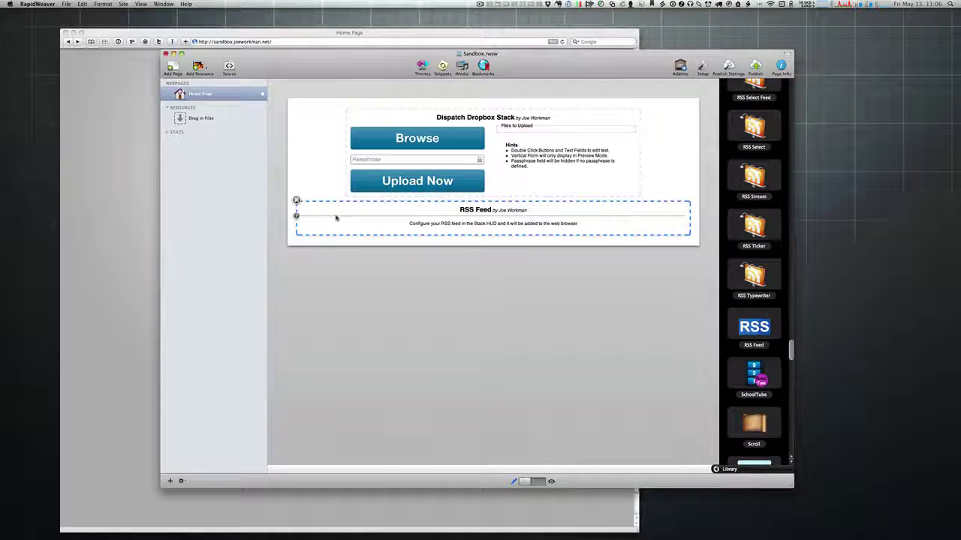
drag(336, 218, 347, 235)
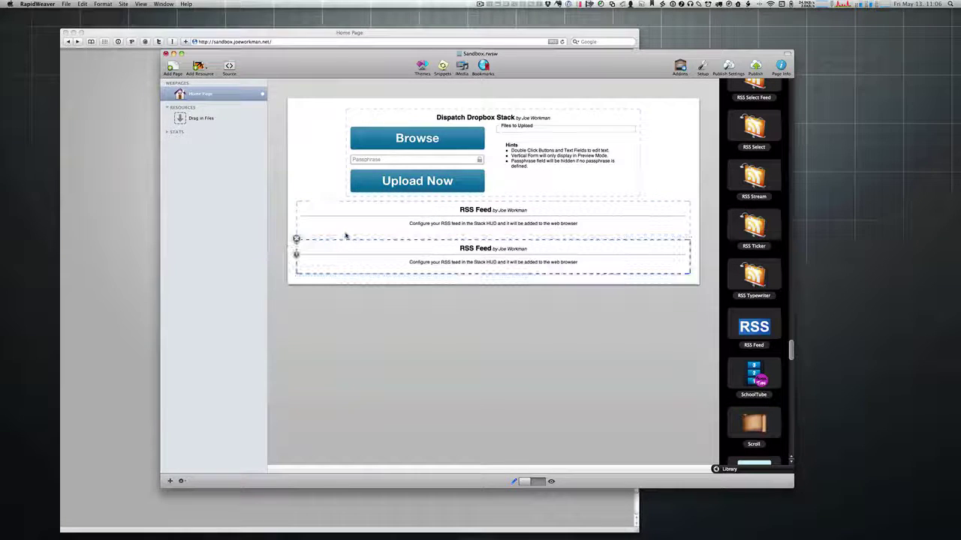
Step: Change the copy's feed URL to the stackupdates tumblr RSS address and start publishing
click(296, 255)
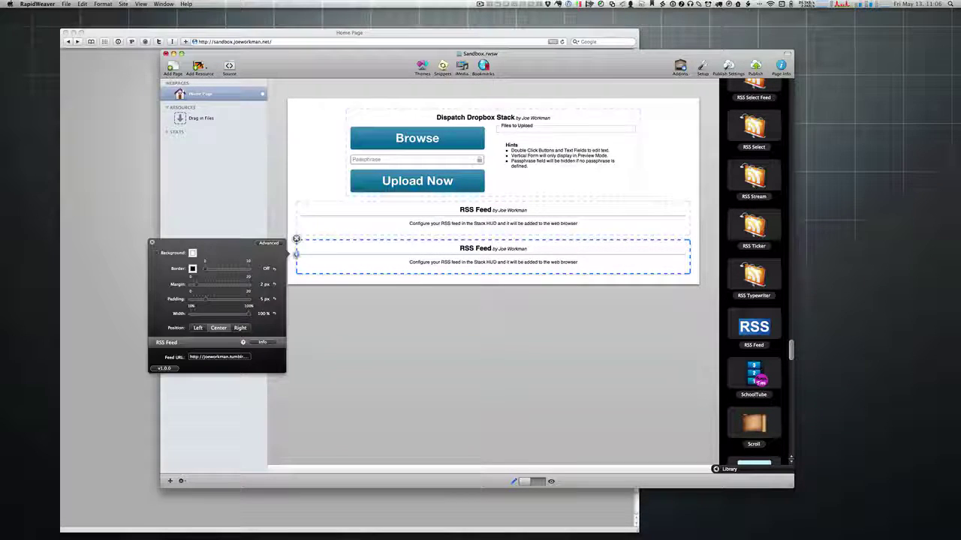
click(226, 357)
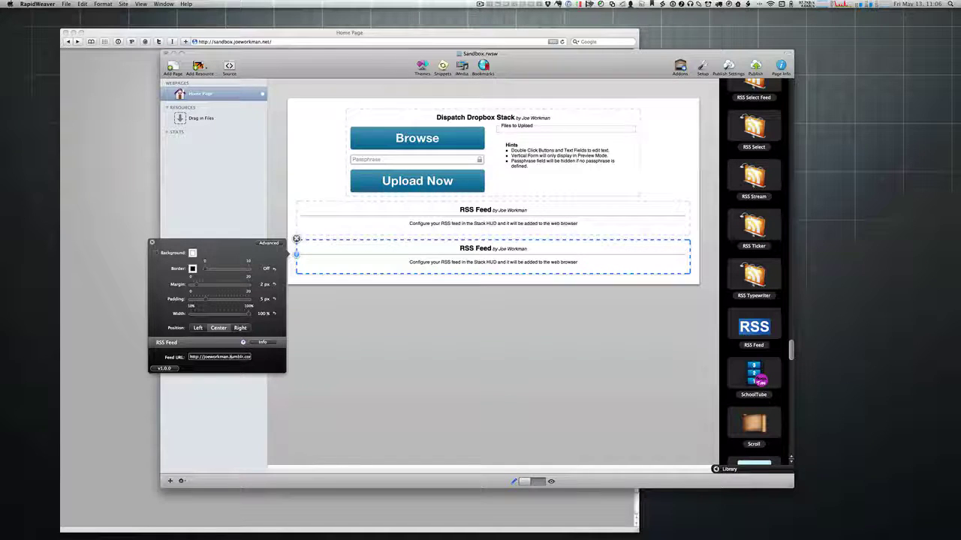
key(BackSpace)
key(BackSpace)
key(BackSpace)
key(BackSpace)
key(BackSpace)
key(BackSpace)
key(BackSpace)
key(BackSpace)
key(BackSpace)
key(BackSpace)
key(super+Right)
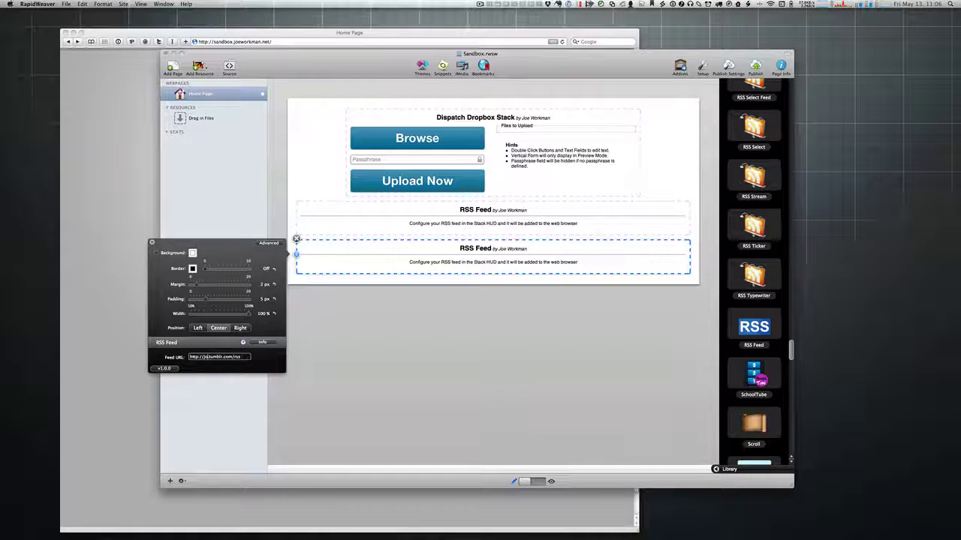
text(rss)
text(stackupdates)
click(152, 242)
click(444, 328)
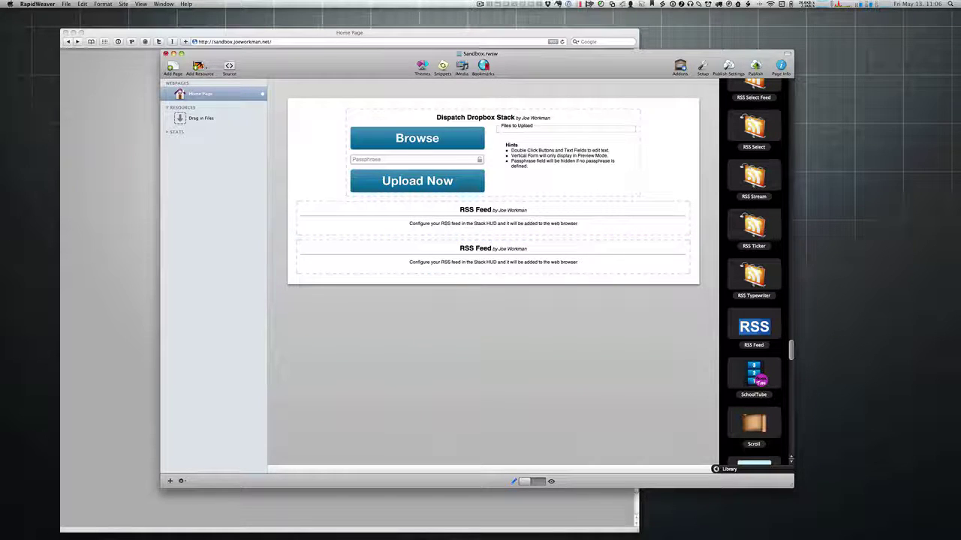
click(756, 67)
Step: Save and republish all 131 files to sandbox.joeworkman.net, then bring Safari forward
click(543, 172)
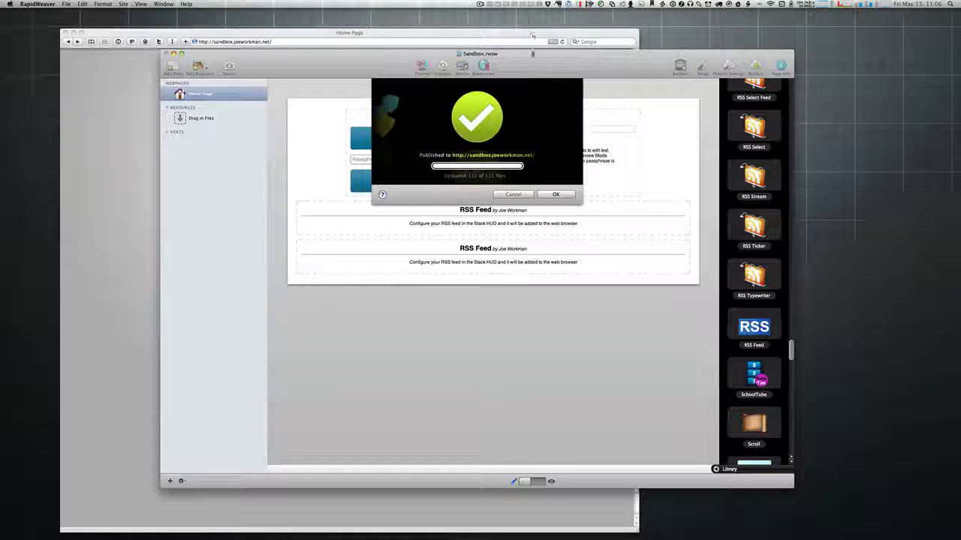
click(556, 195)
click(504, 35)
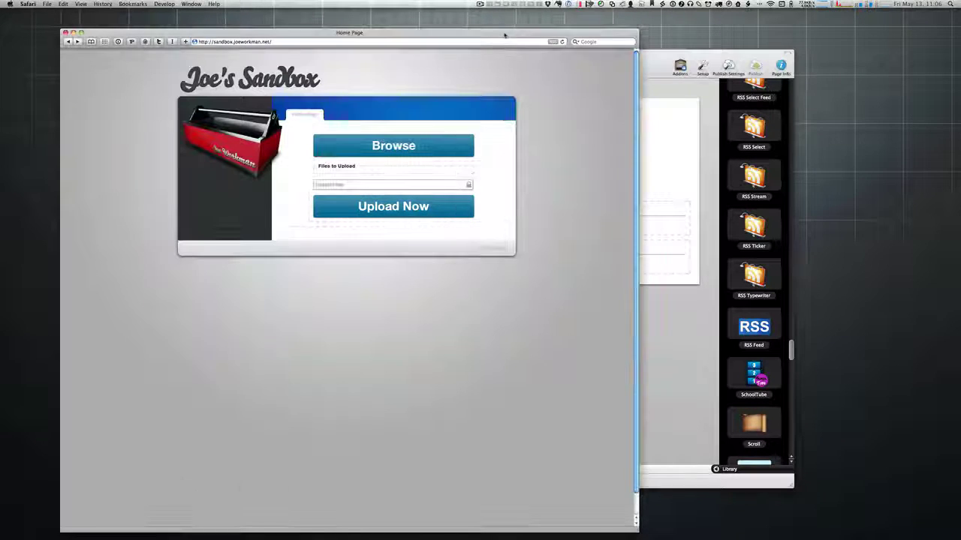
Step: View the page's RSS feed and confirm both joeworkman and stackupdates tumblr feeds are listed
click(552, 41)
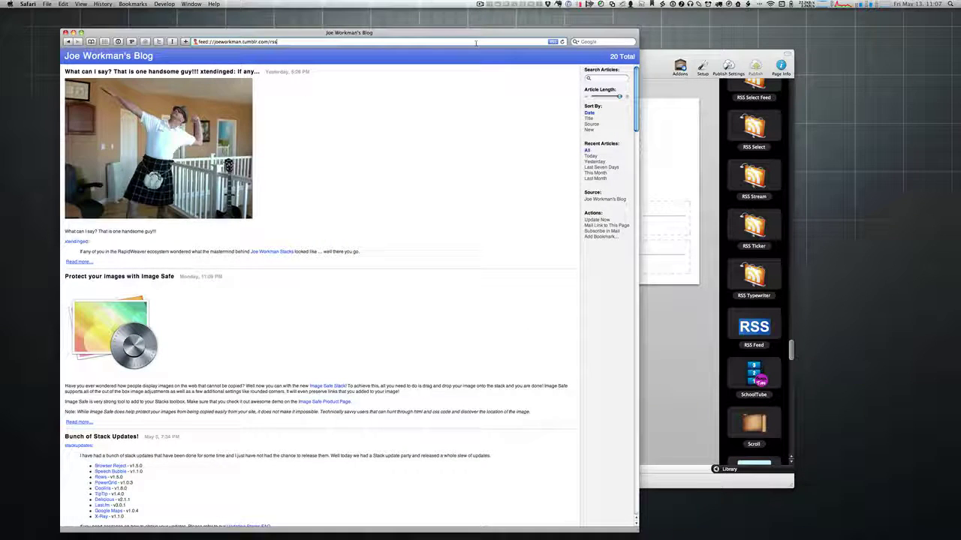
key(super+[)
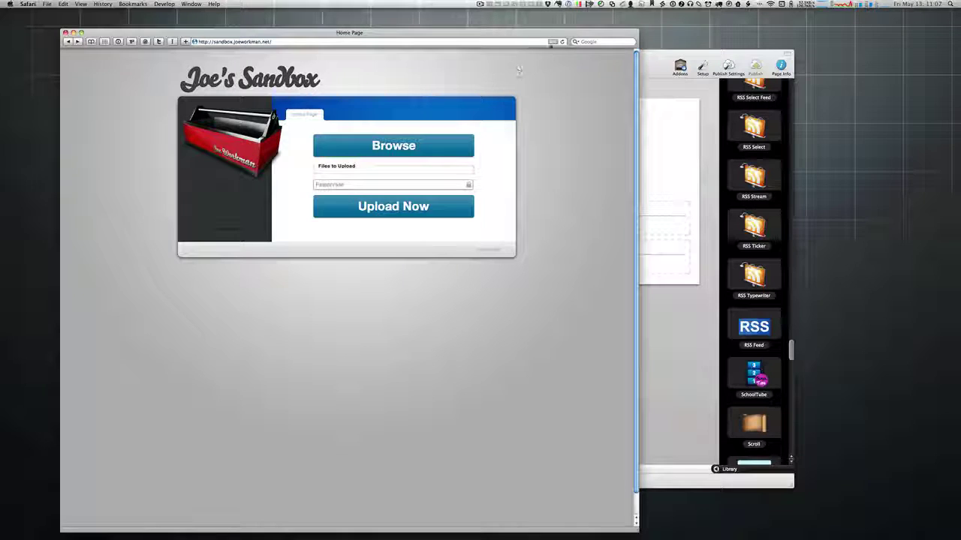
click(553, 41)
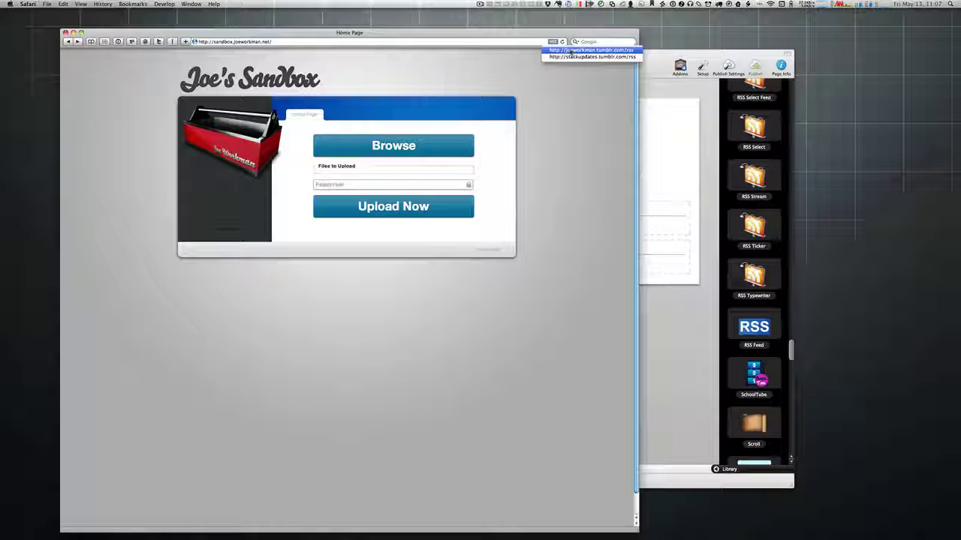
click(572, 51)
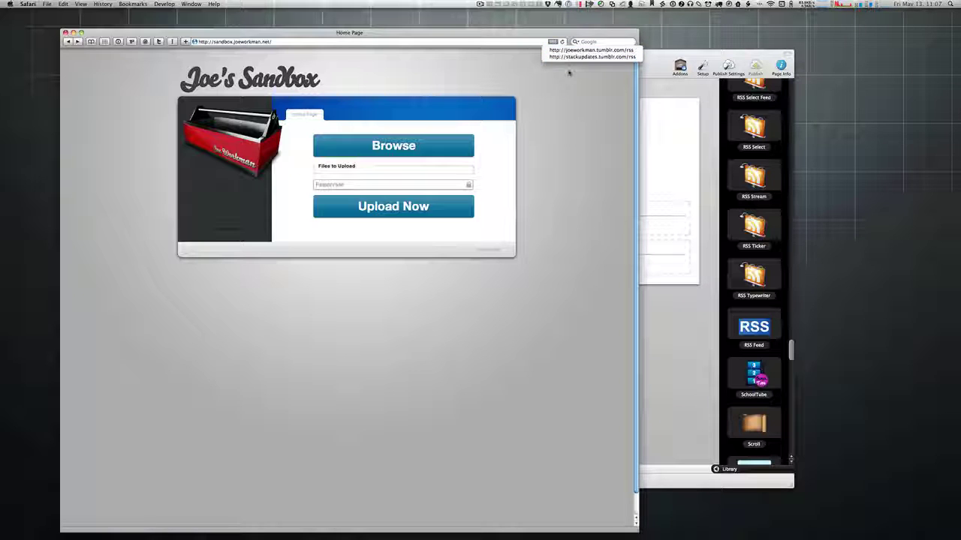
click(568, 72)
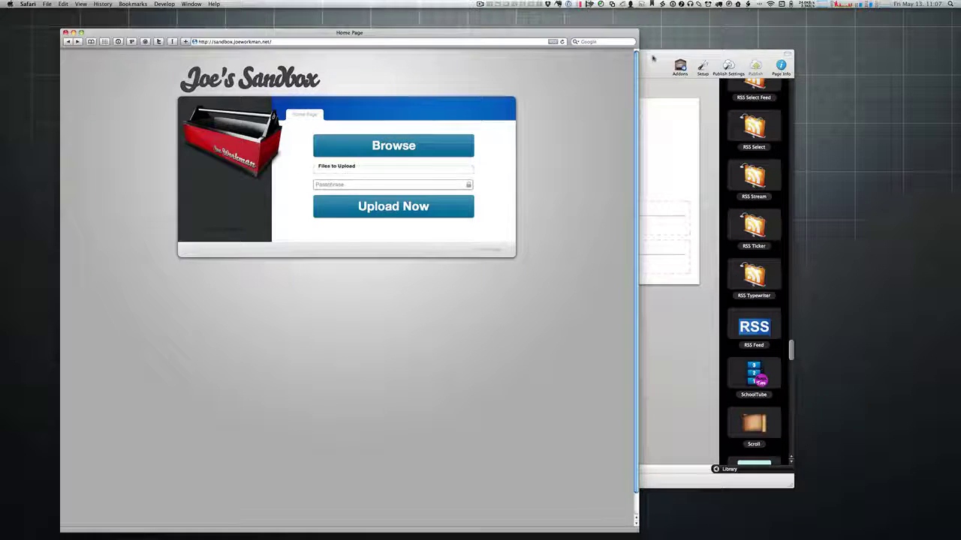
click(653, 57)
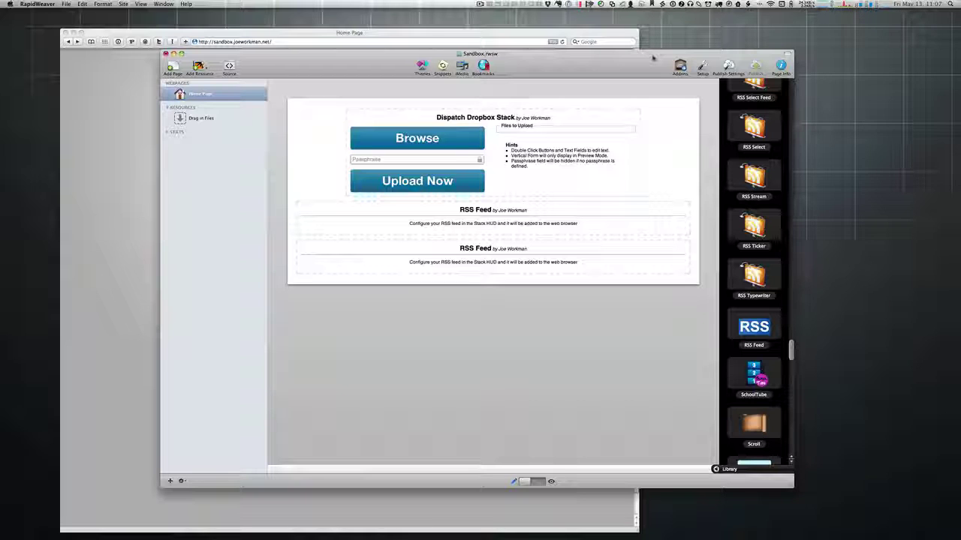
Step: Glance at the Snippets list, close it, and bring the live Sandbox page in Safari forward
click(441, 66)
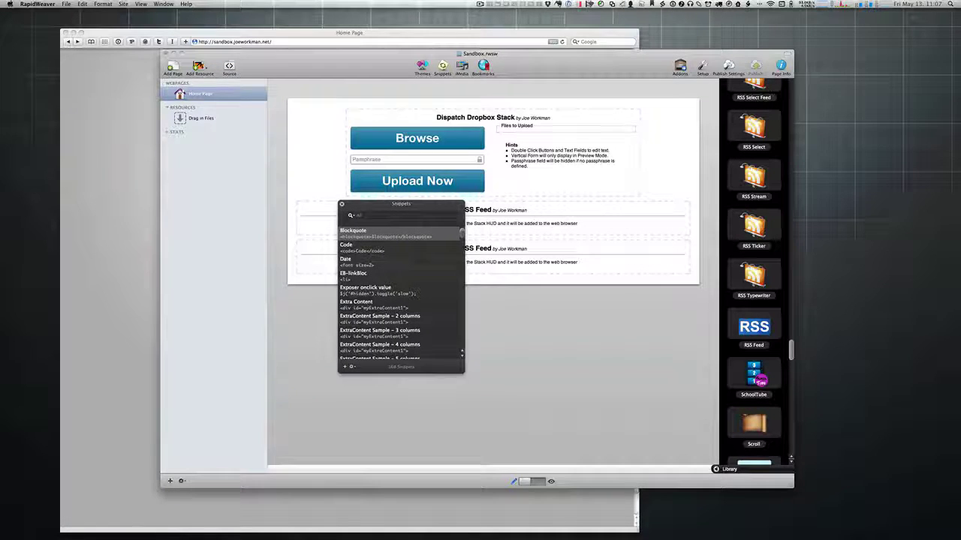
click(340, 207)
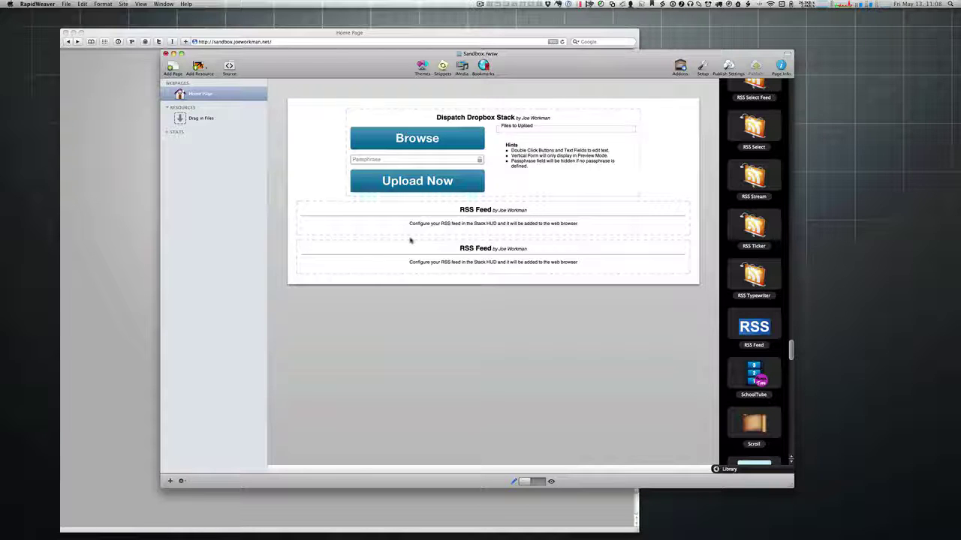
drag(538, 66, 586, 66)
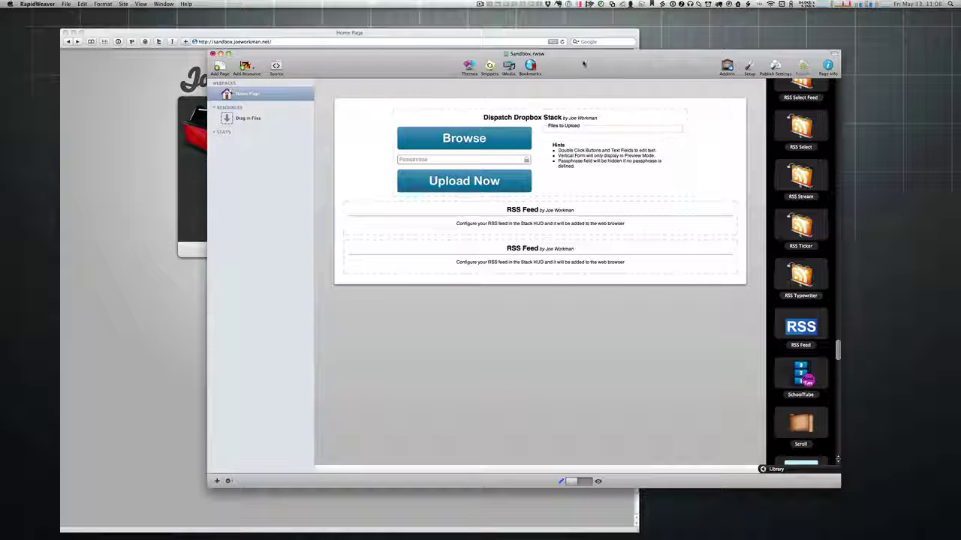
click(520, 33)
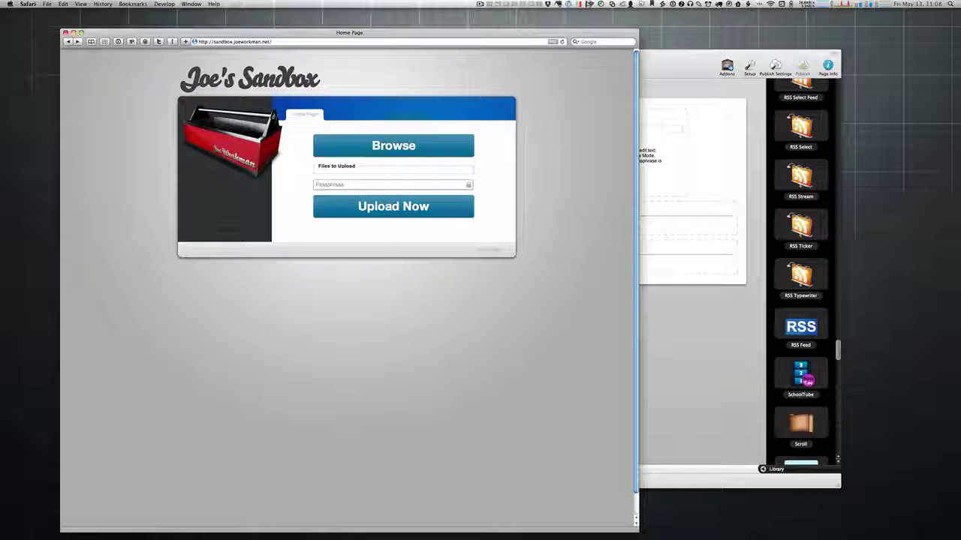
click(674, 64)
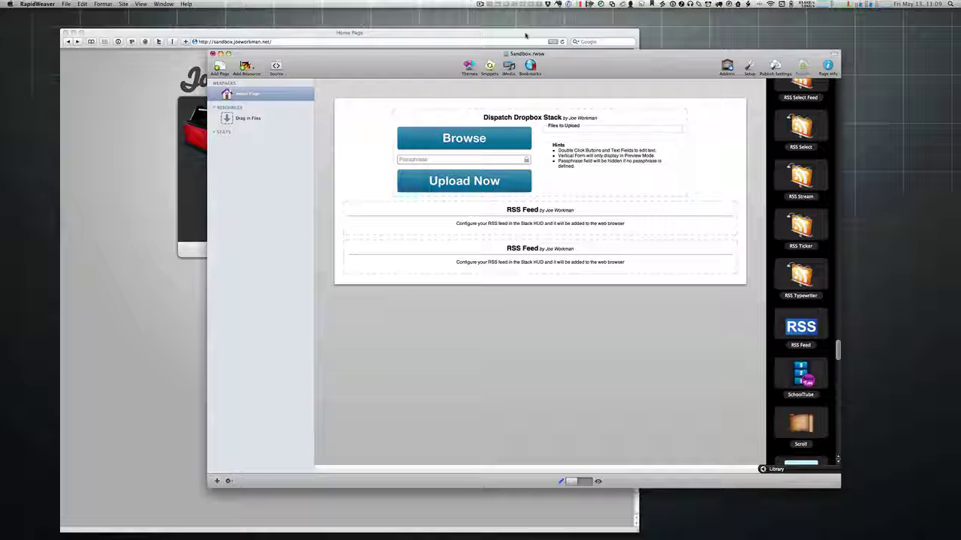
drag(526, 35, 626, 28)
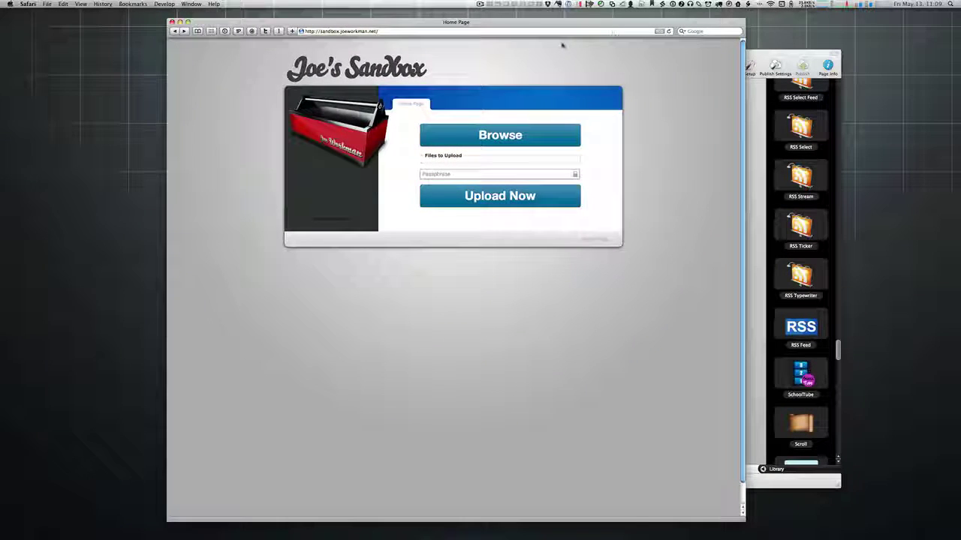
Step: Open the tumblr dashboard from Top Sites, start a Text post, then go back to the dashboard
click(212, 31)
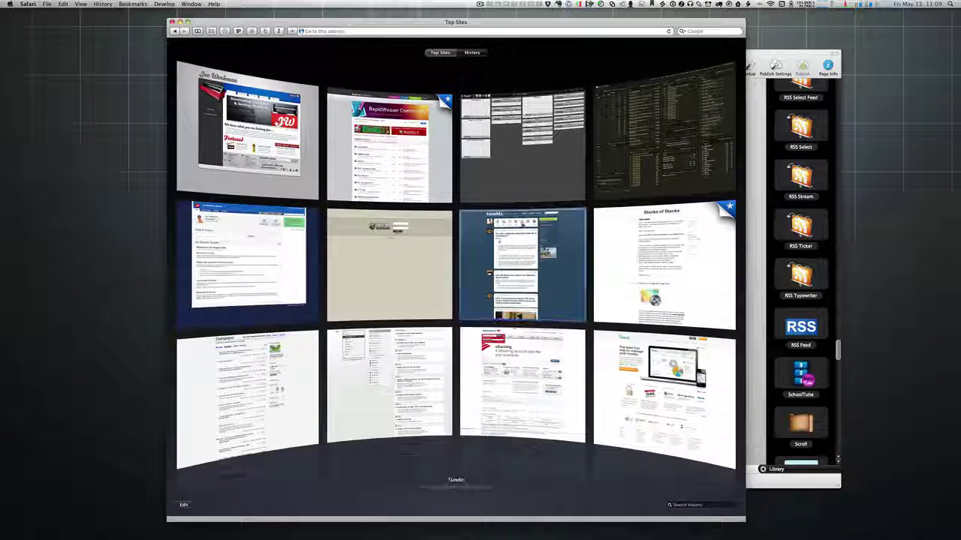
click(518, 255)
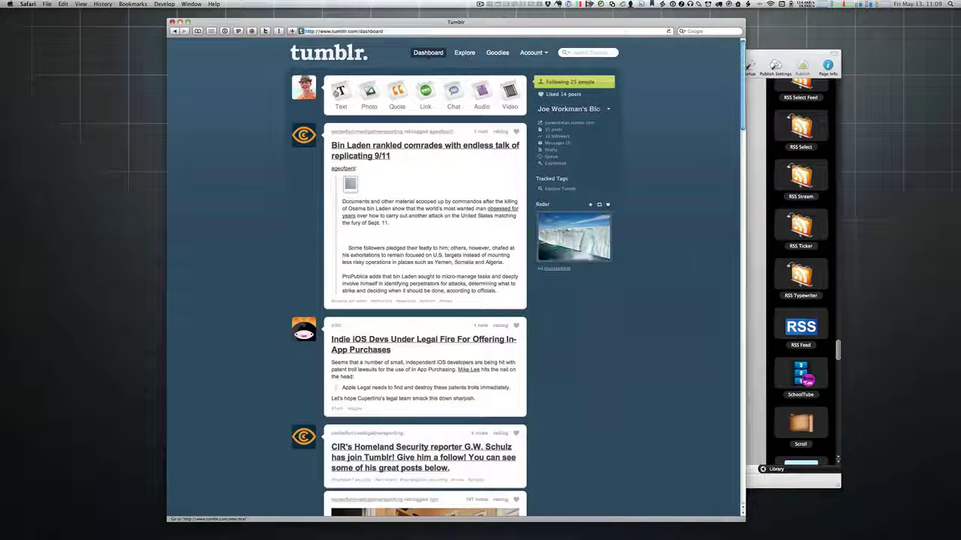
click(339, 92)
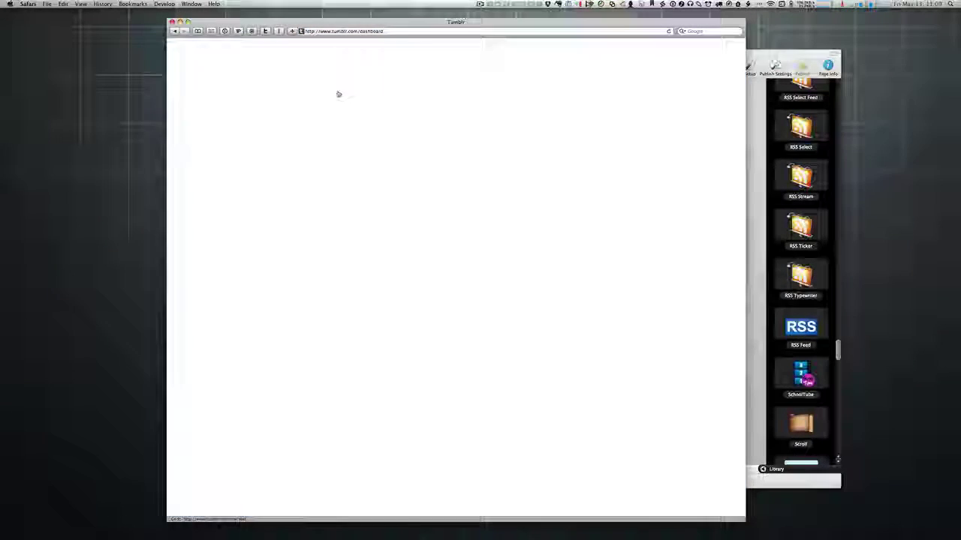
key(super+bracketleft)
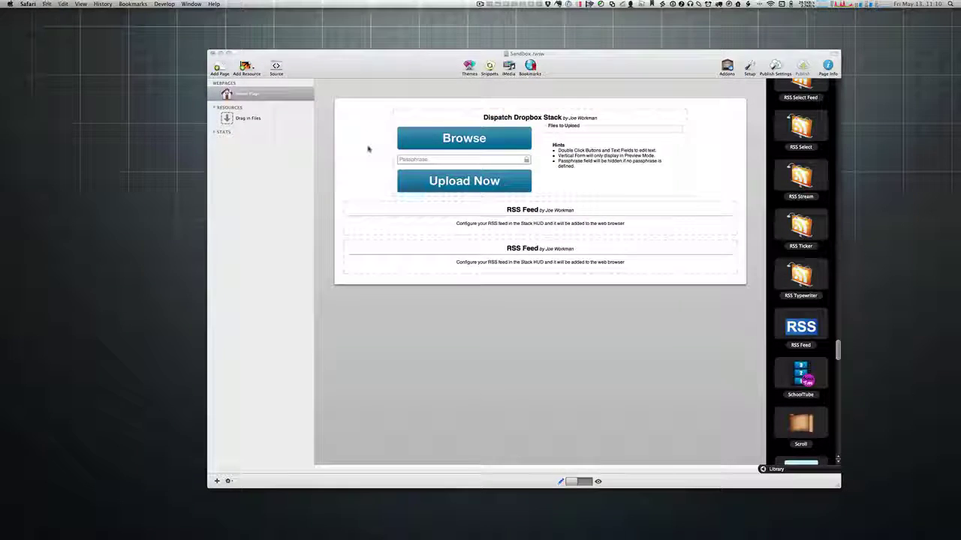
Step: In a new Safari window, browse the Joe Workman site's Blog page, then switch back to RapidWeaver
key(super+n)
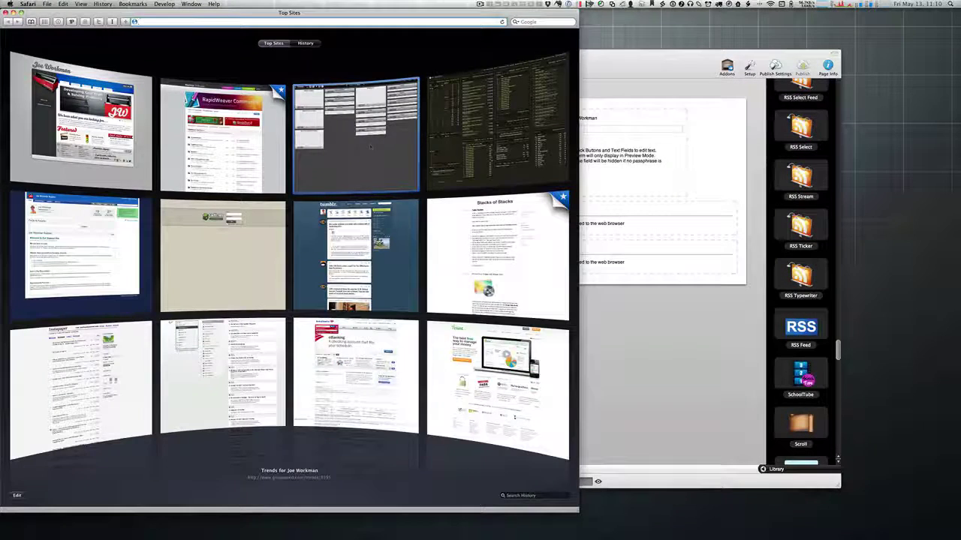
click(90, 129)
drag(335, 11, 502, 4)
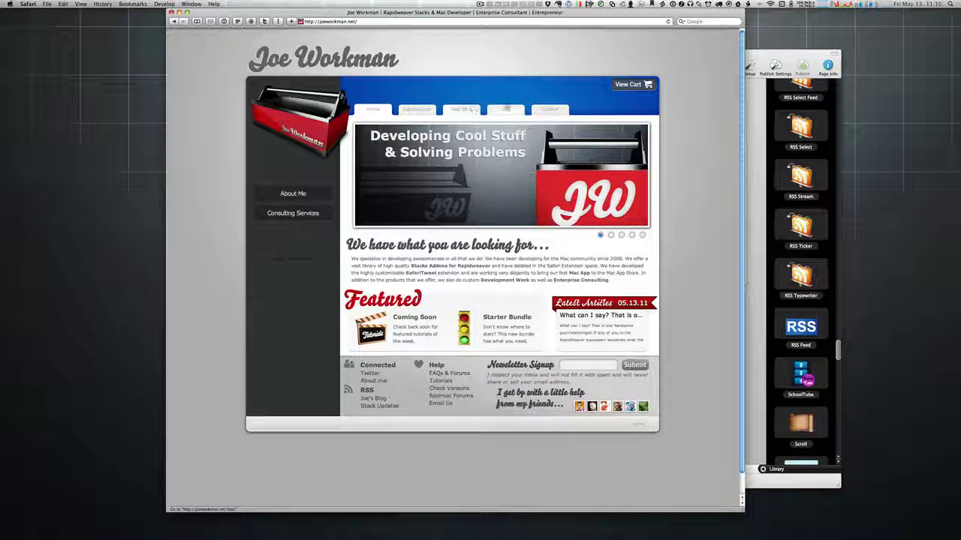
click(512, 109)
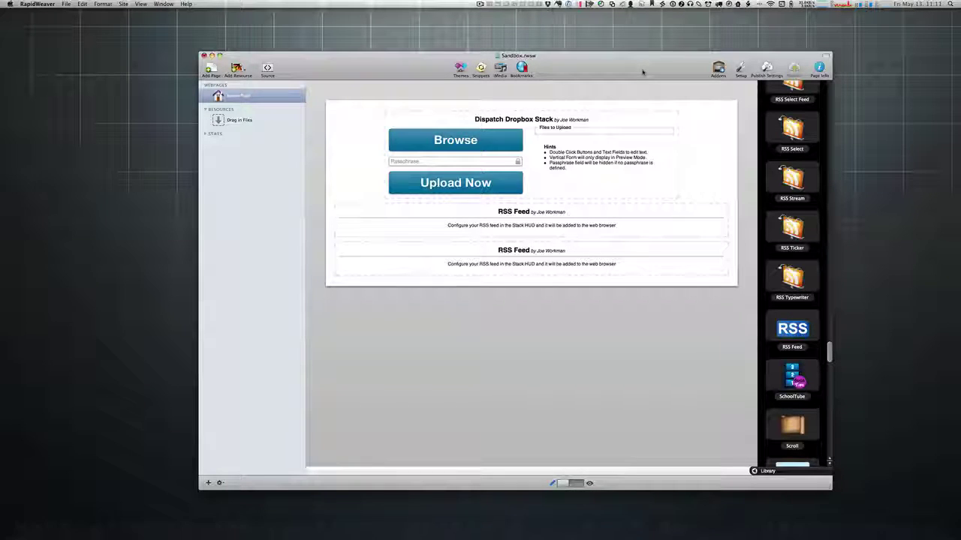
click(553, 529)
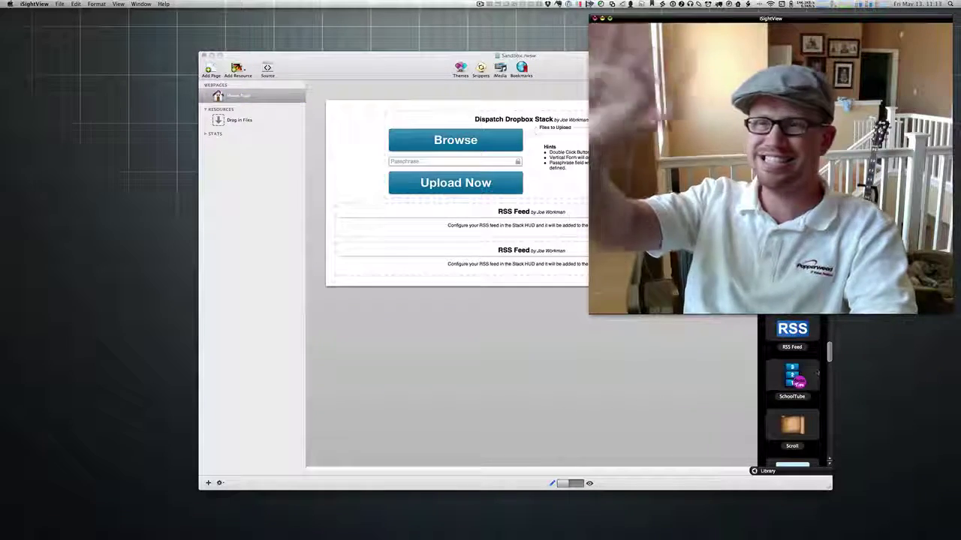